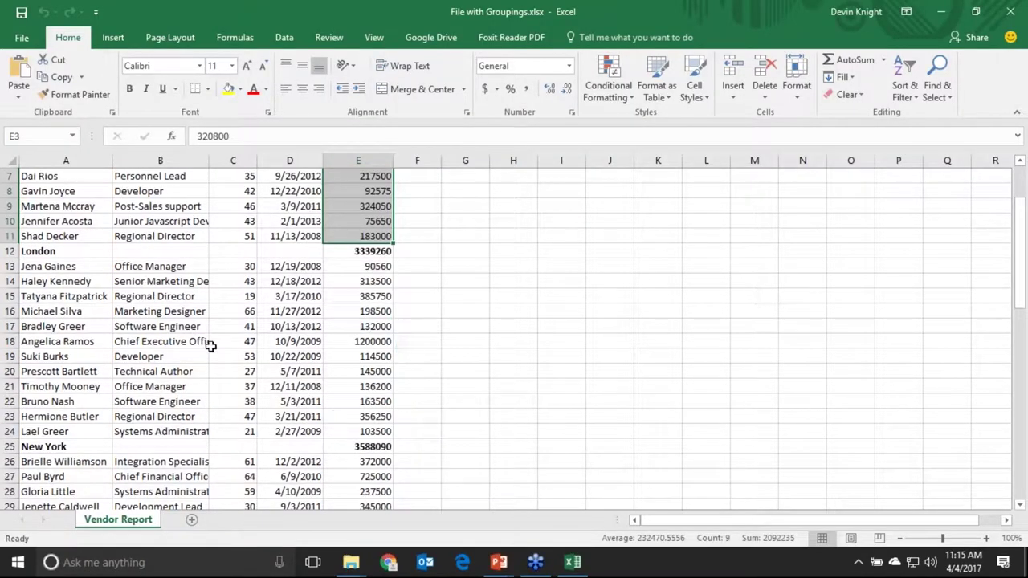
pyautogui.scroll(-5, 311, 408)
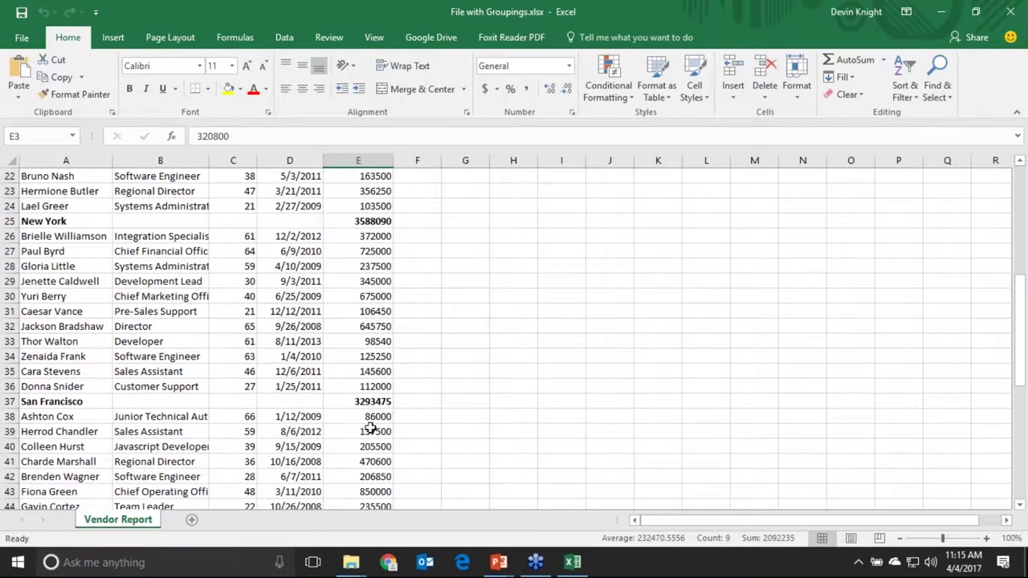
# Step: Check the Edinburgh city heading and its employee rows in Vendor Report, then close Excel
pyautogui.scroll(4, 394, 349)
pyautogui.scroll(3, 321, 337)
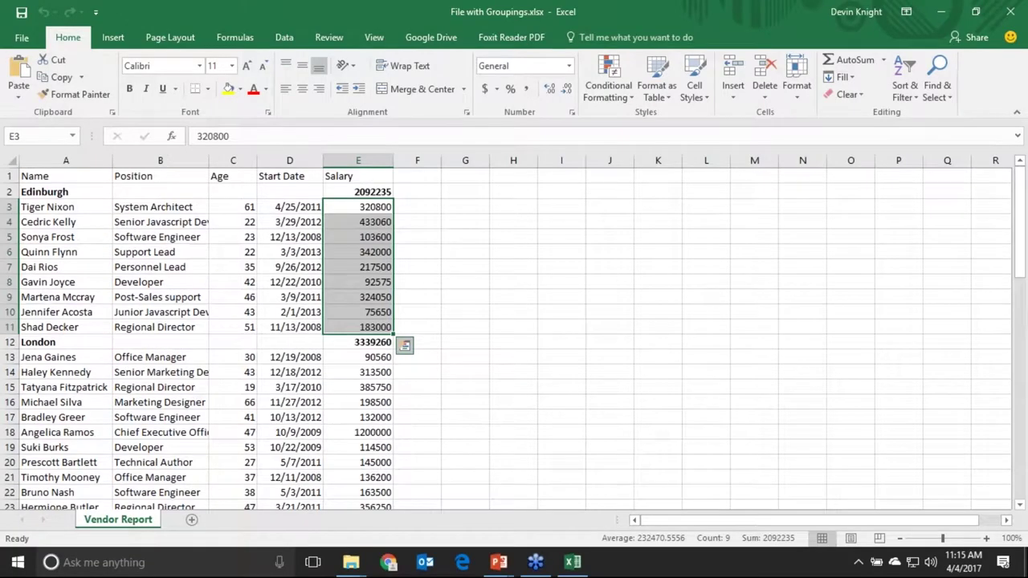
pyautogui.click(61, 205)
pyautogui.click(59, 191)
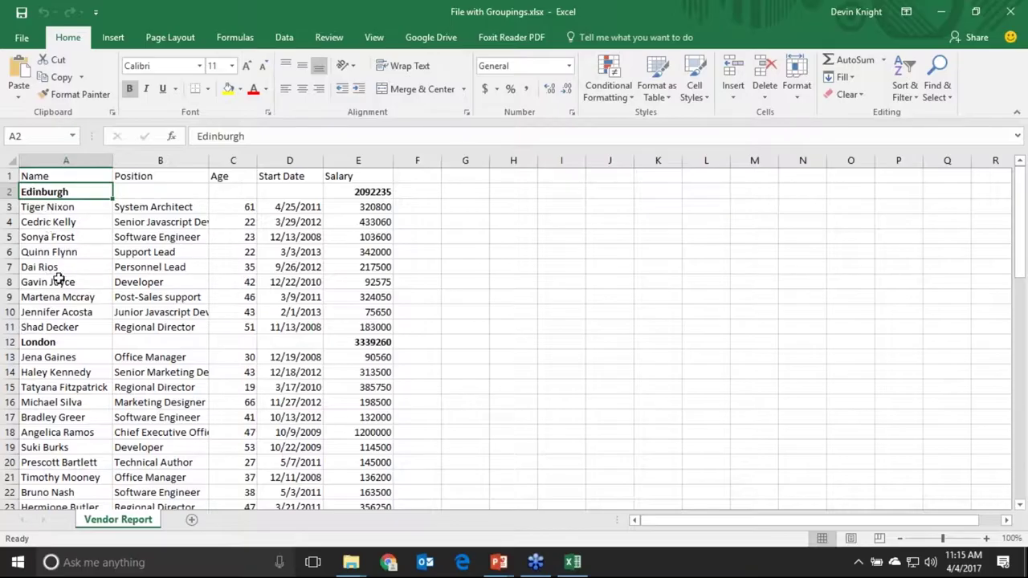
pyautogui.click(55, 238)
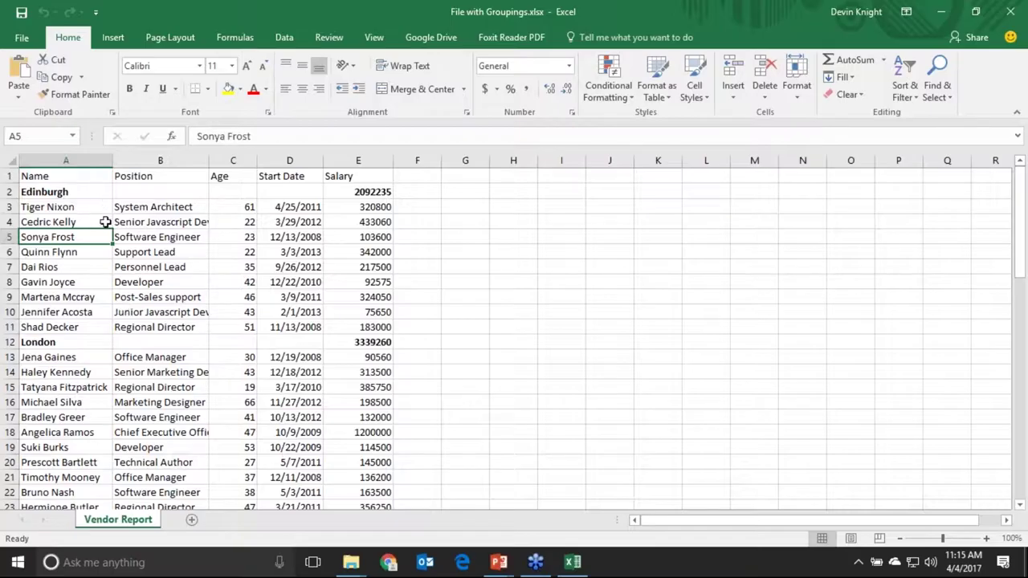
pyautogui.click(72, 193)
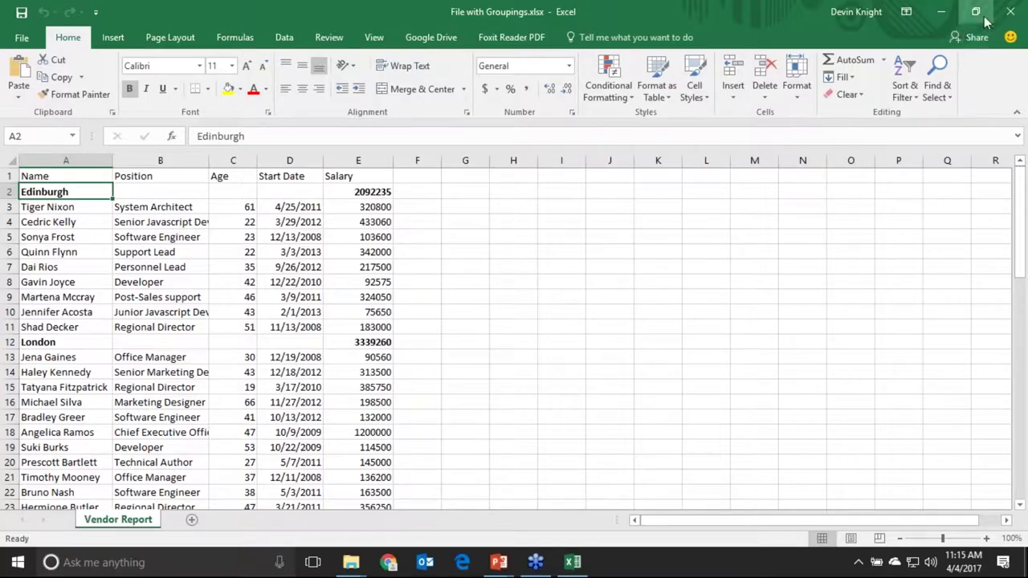
pyautogui.click(1008, 13)
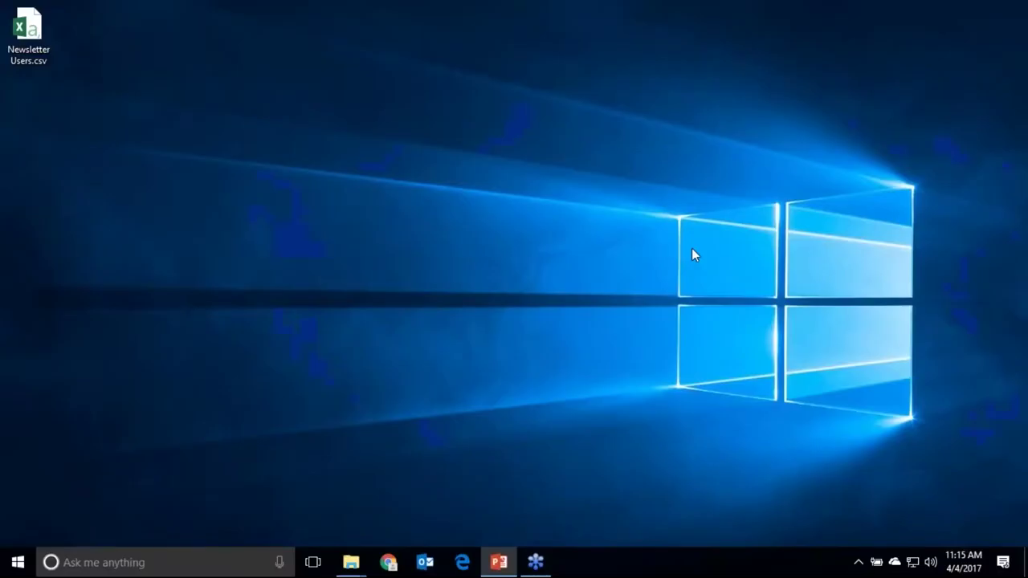
# Step: Launch Power BI Desktop by searching 'power' in the Start menu
pyautogui.press('super')
pyautogui.write('power')
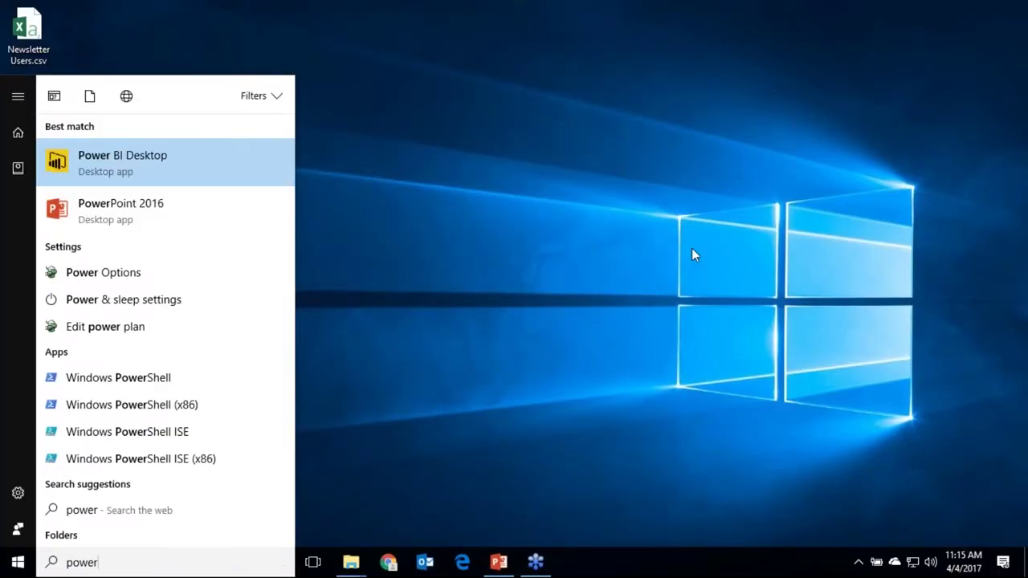
pyautogui.press('Return')
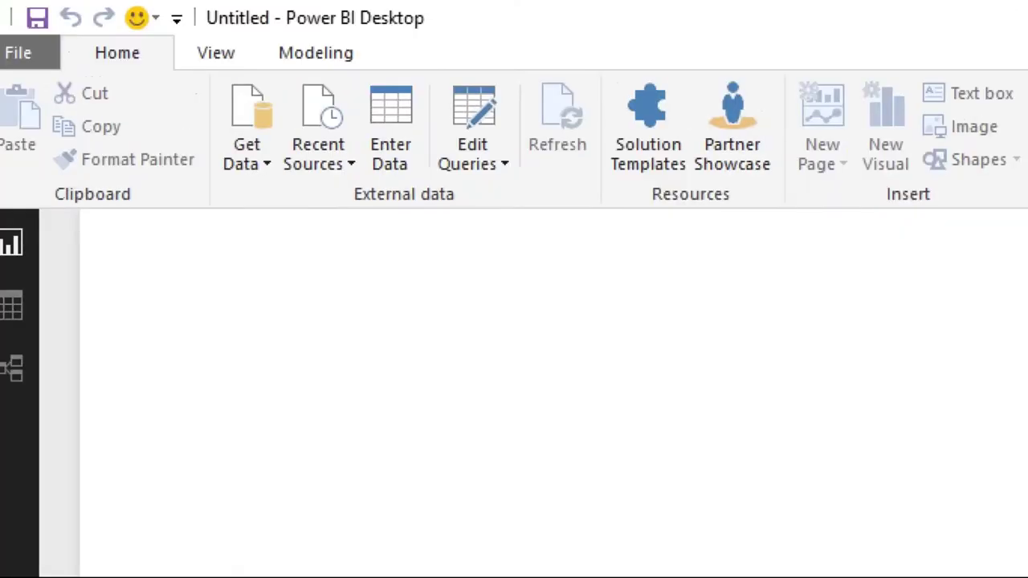
pyautogui.moveTo(269, 199); pyautogui.dragTo(370, 376)
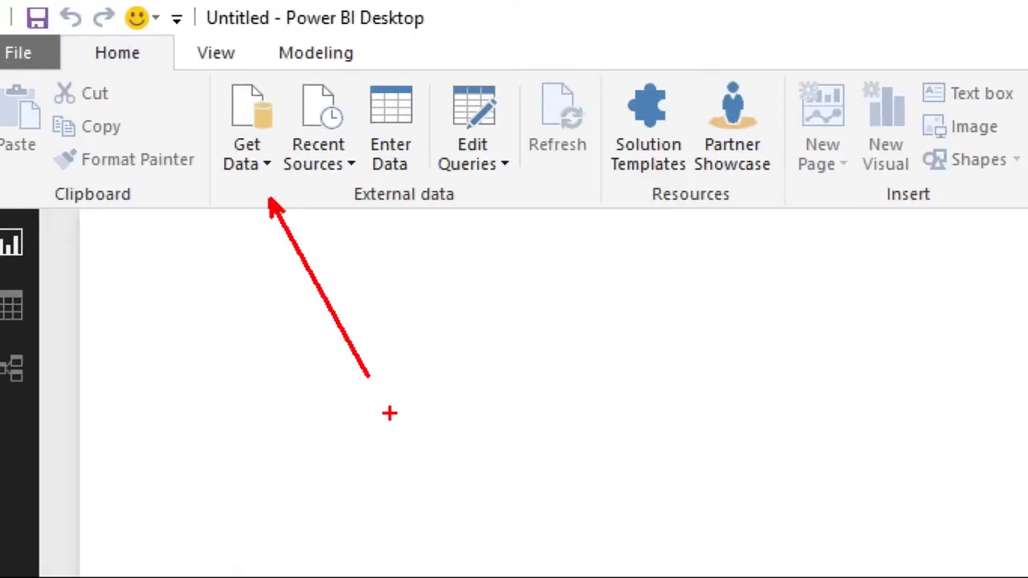
pyautogui.moveTo(197, 75)
pyautogui.mouseDown()
pyautogui.moveTo(297, 212)
pyautogui.moveTo(288, 213)
pyautogui.mouseUp()
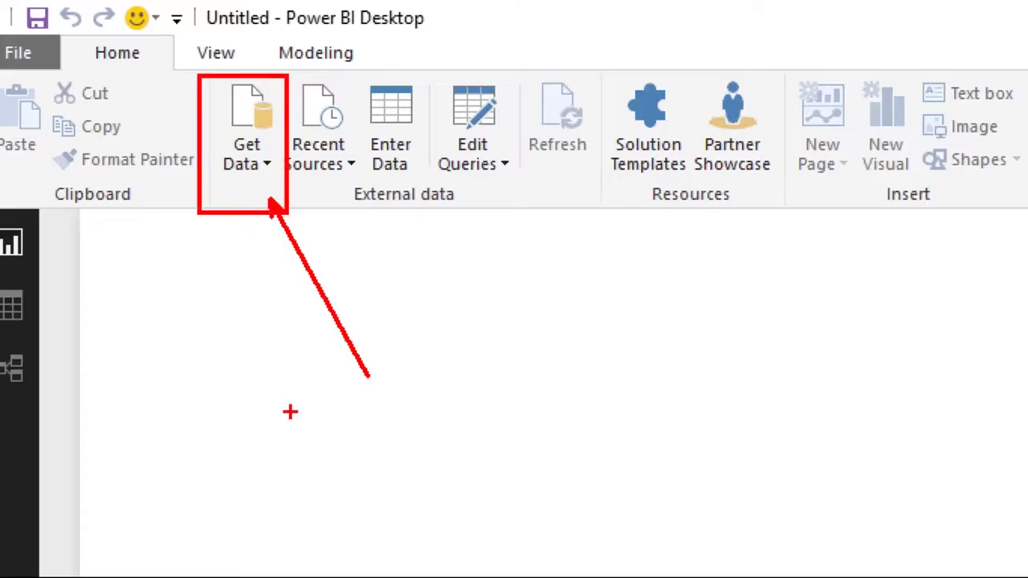
pyautogui.press('Escape')
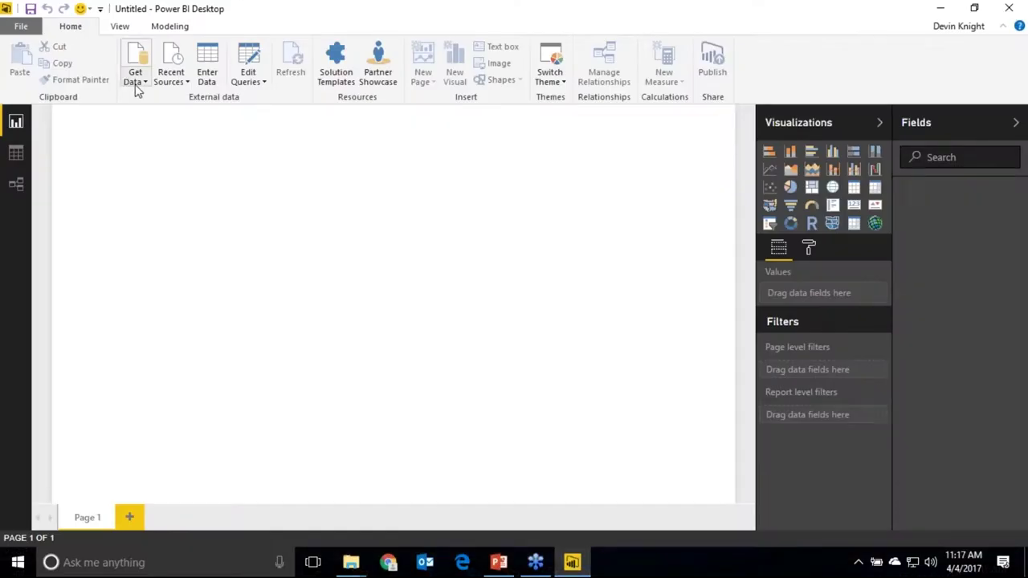
pyautogui.click(133, 82)
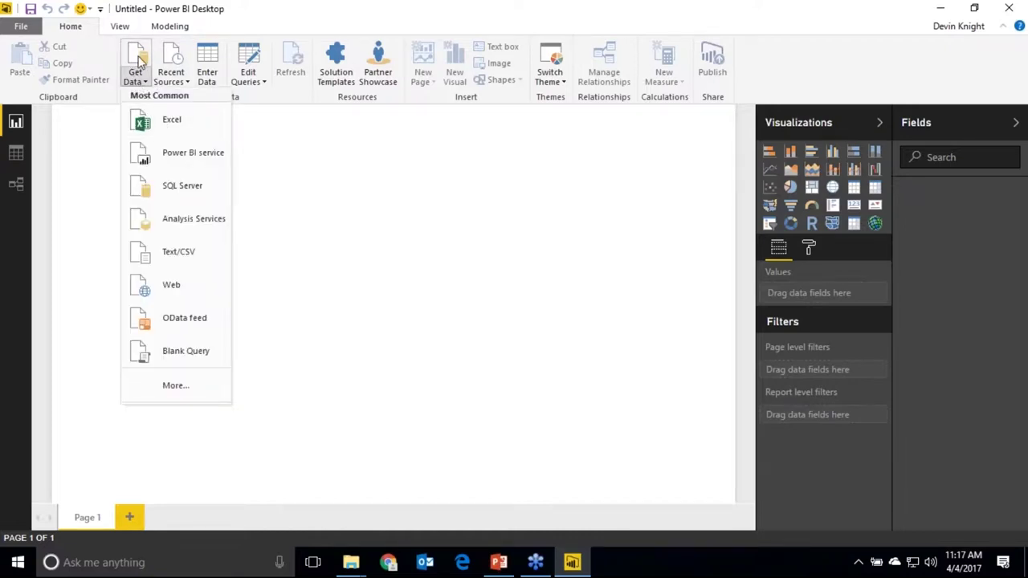
pyautogui.click(140, 61)
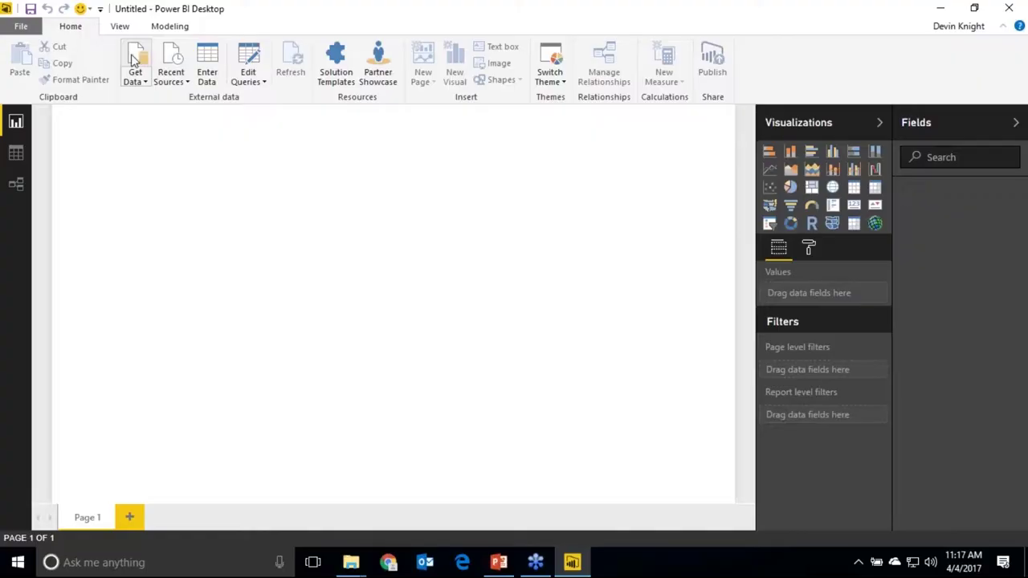
pyautogui.click(137, 52)
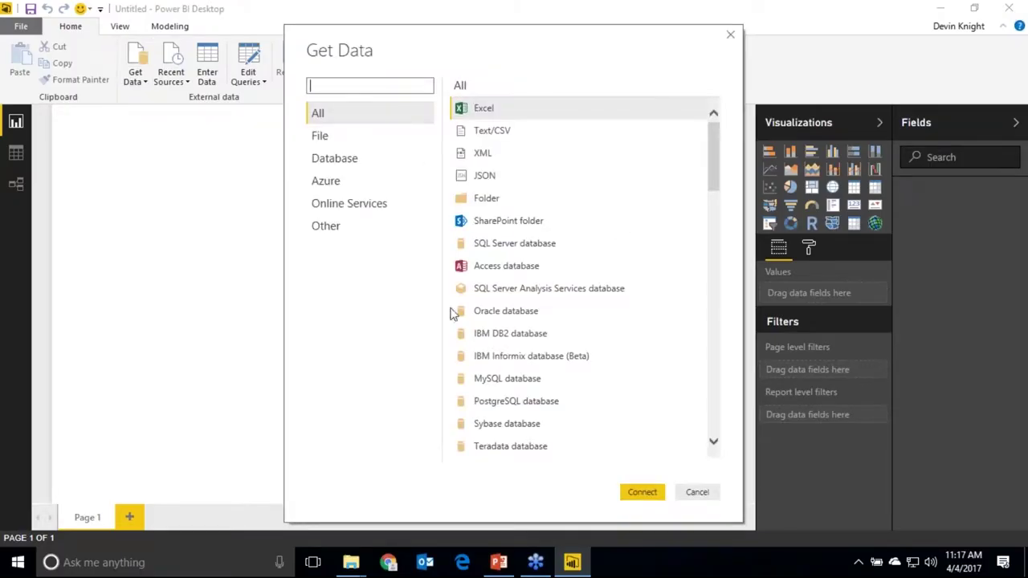
pyautogui.click(696, 495)
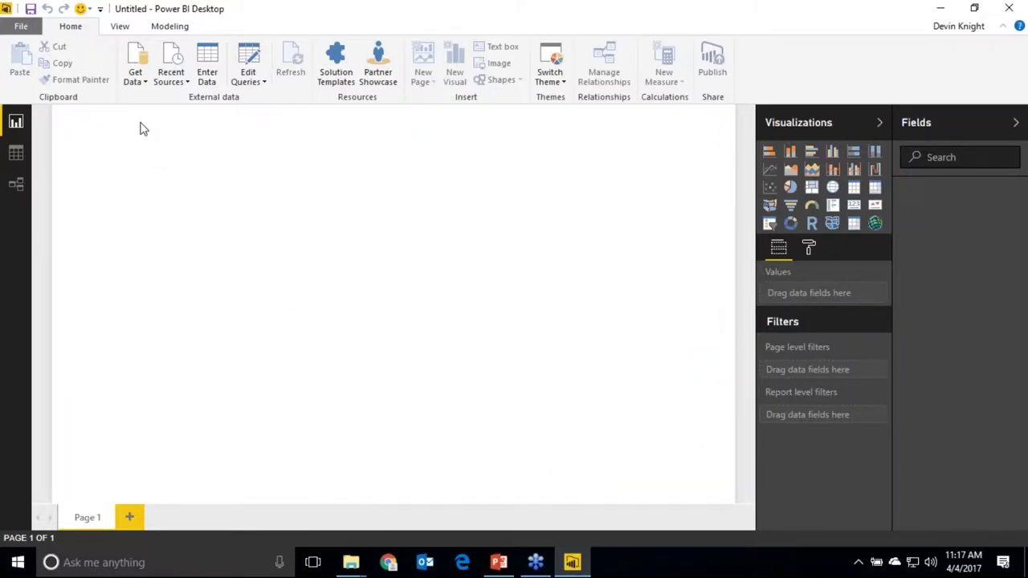
pyautogui.click(137, 83)
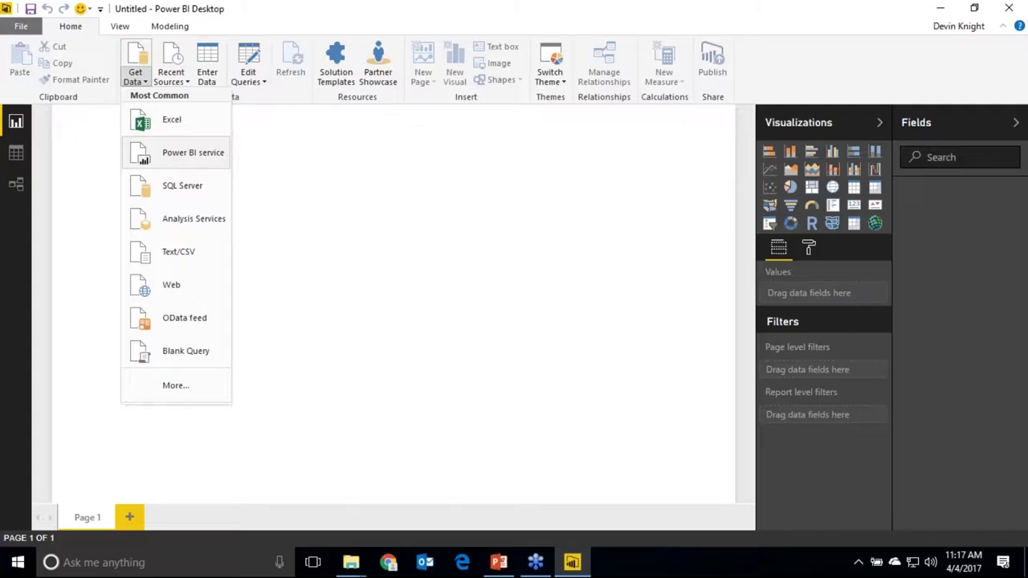
pyautogui.click(193, 153)
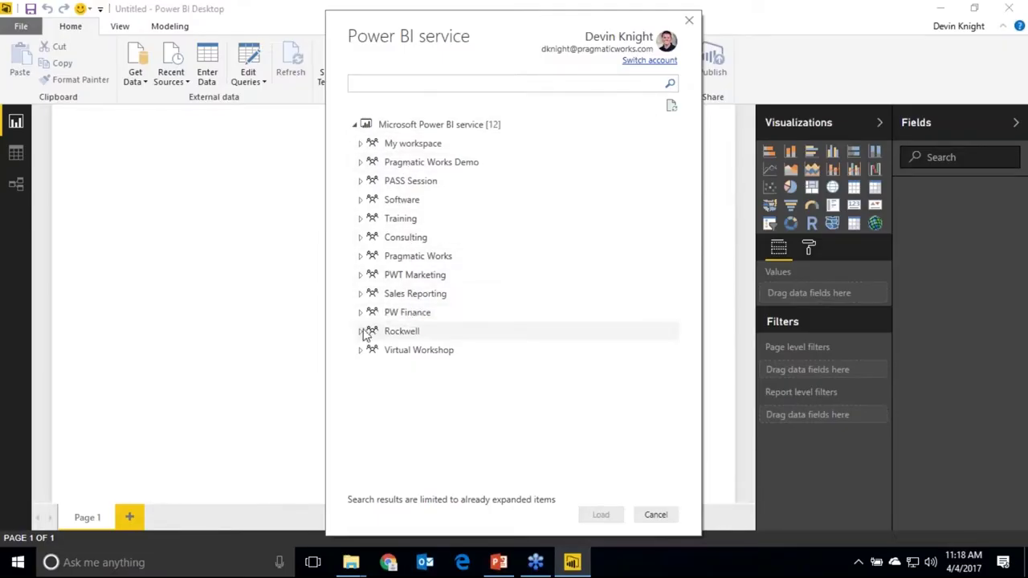
pyautogui.click(361, 181)
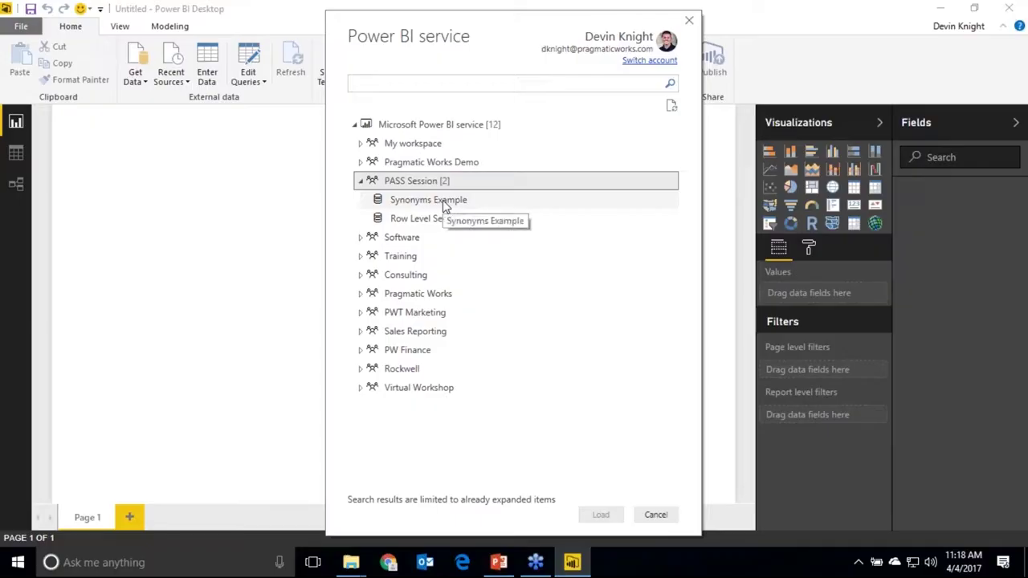
pyautogui.click(443, 201)
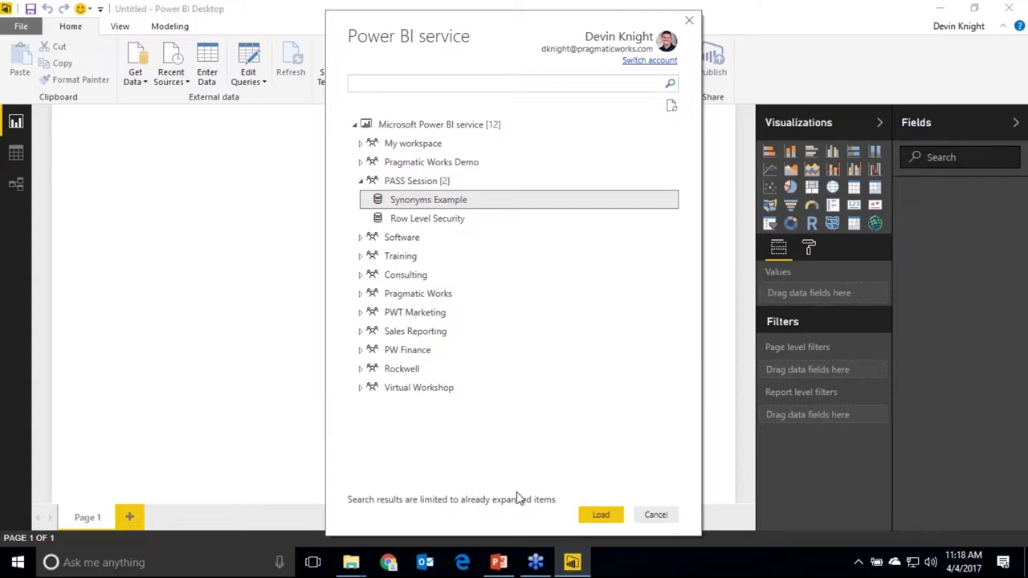
pyautogui.click(655, 515)
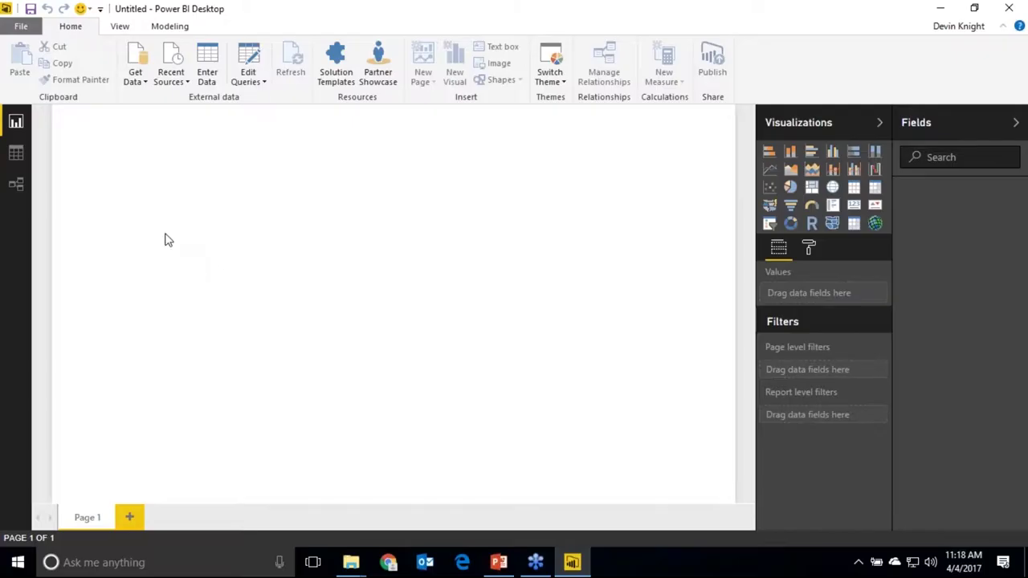
# Step: Connect to File with Groupings.xlsx in Advanced Power BI > Data as an Excel source
pyautogui.click(136, 80)
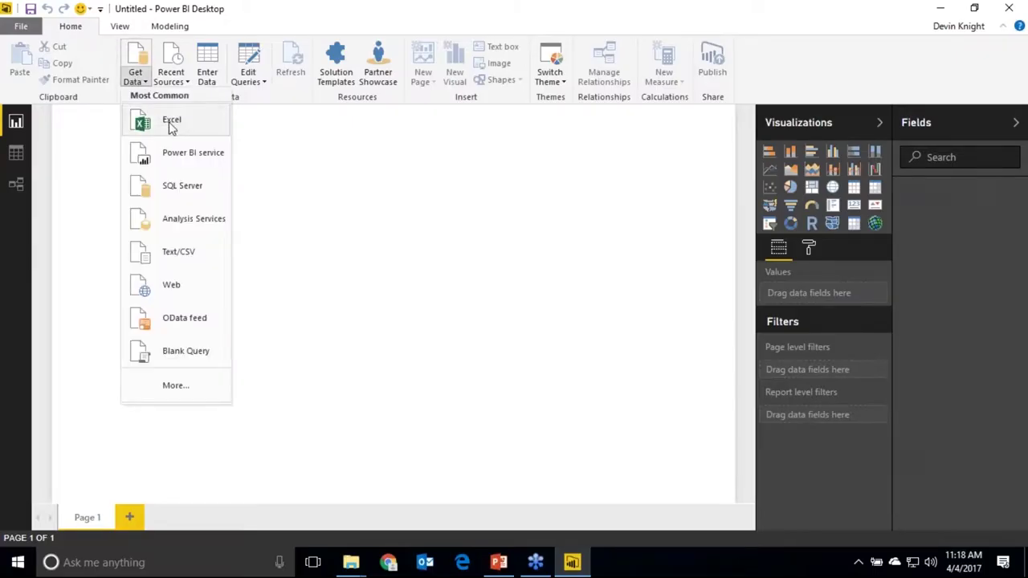
pyautogui.click(195, 131)
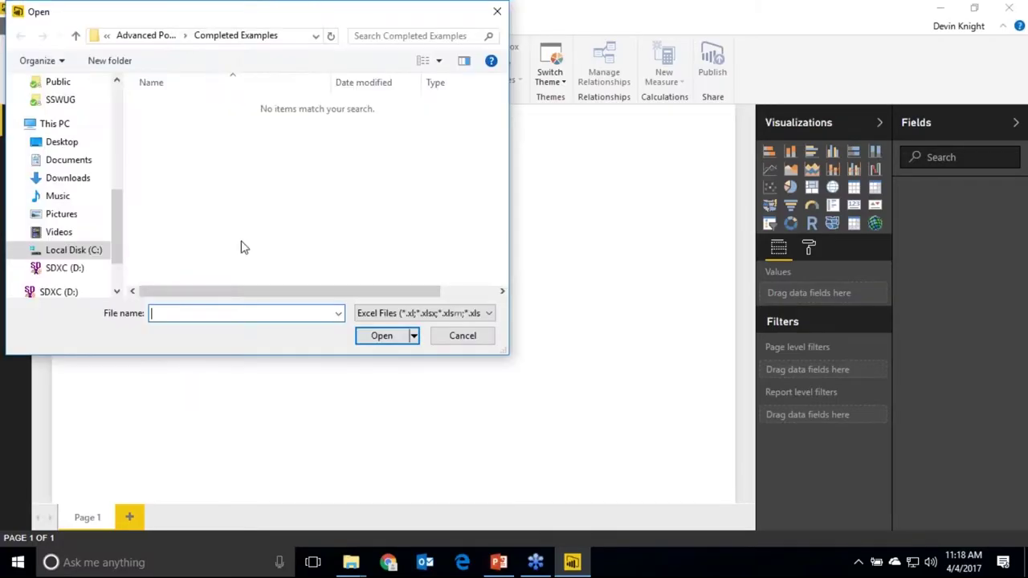
pyautogui.moveTo(235, 23); pyautogui.dragTo(314, 70)
pyautogui.click(250, 89)
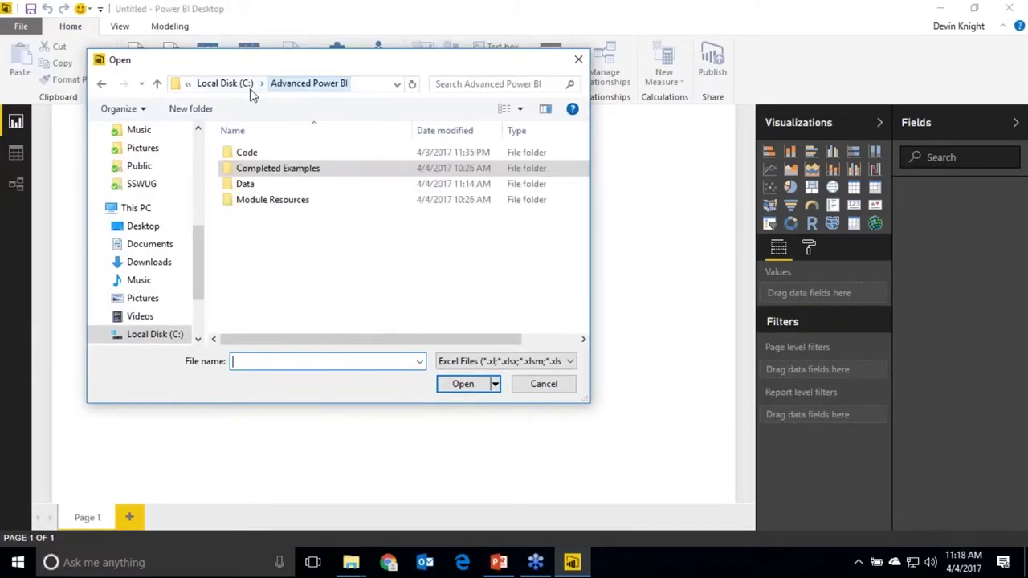
pyautogui.doubleClick(260, 186)
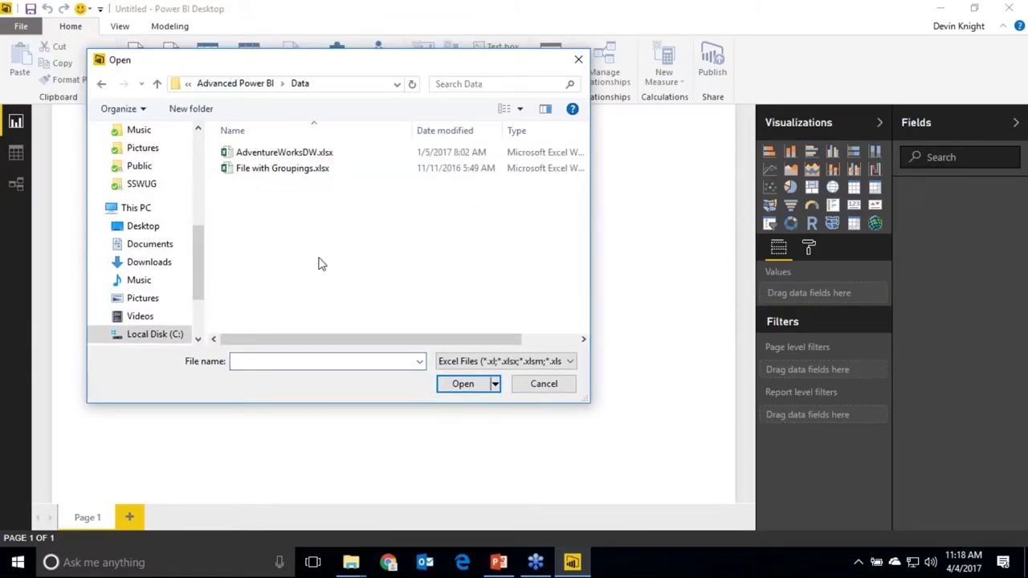
pyautogui.click(251, 170)
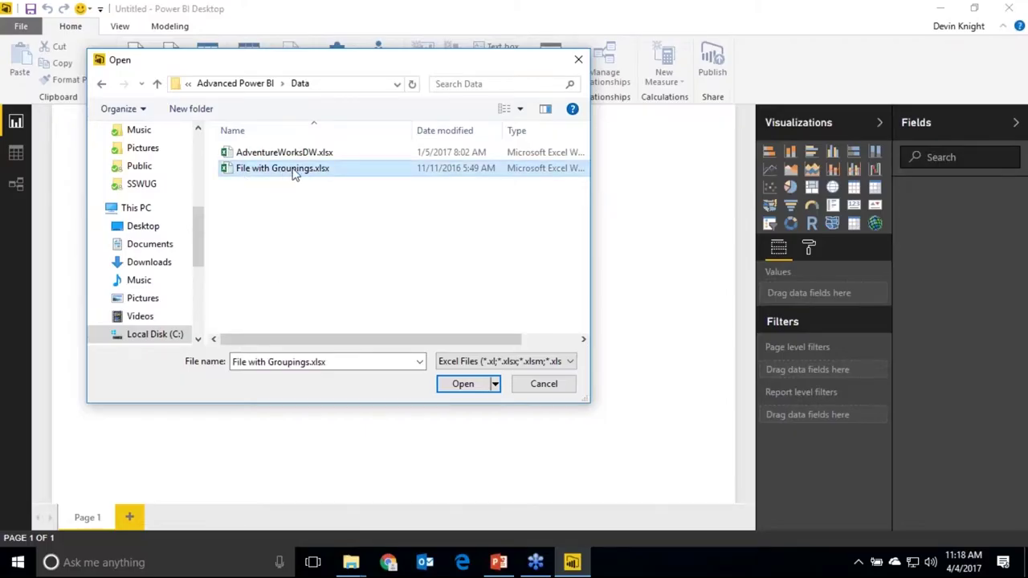
pyautogui.click(467, 384)
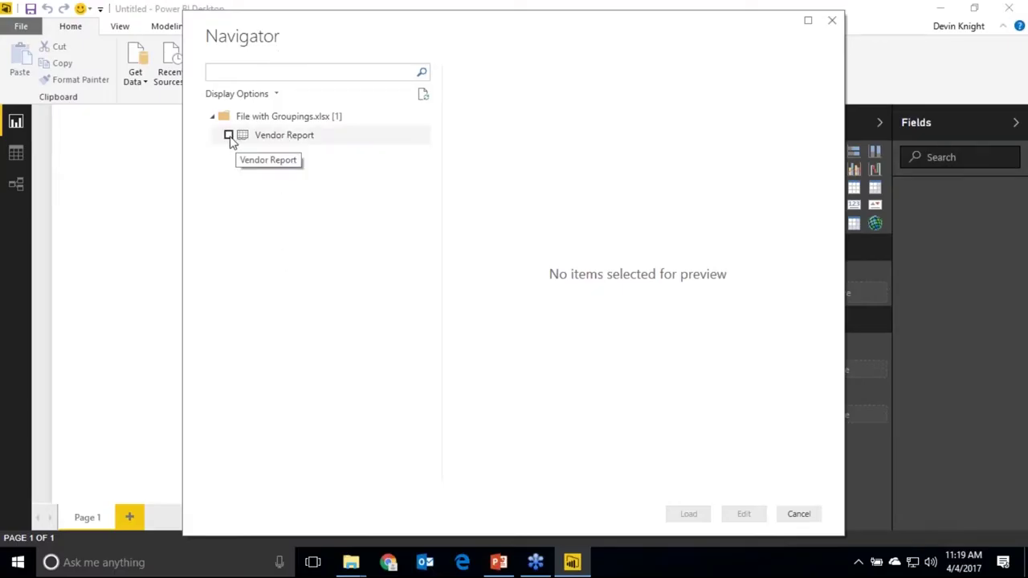
# Step: Tick the Vendor Report sheet in Navigator and open it in the Query Editor
pyautogui.click(229, 137)
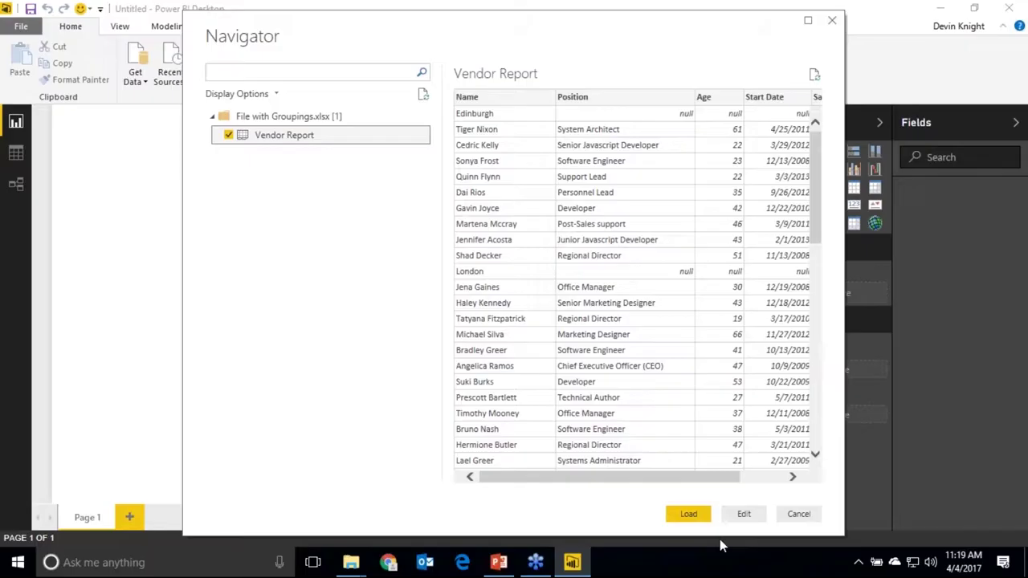
pyautogui.click(741, 519)
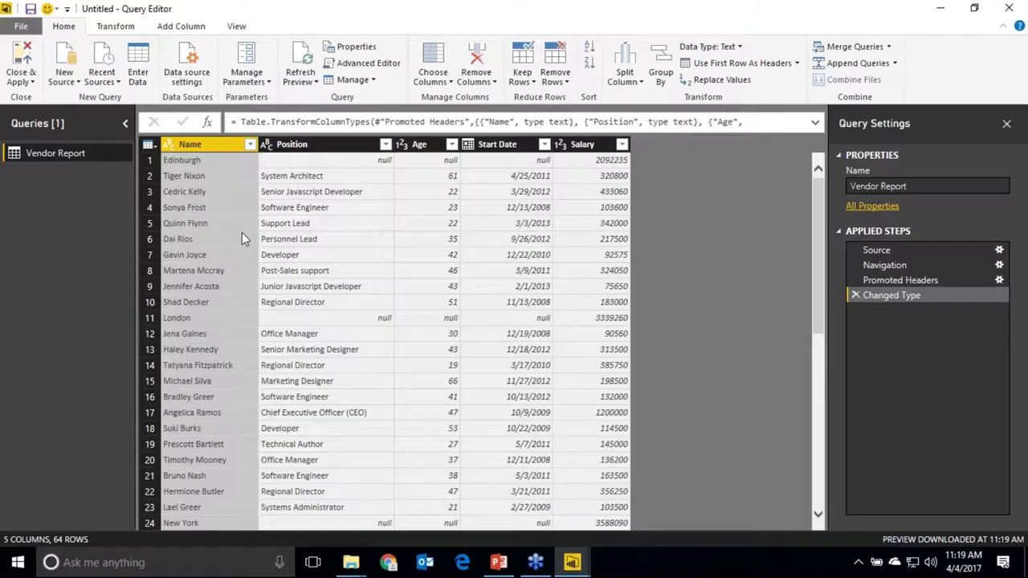
pyautogui.click(181, 160)
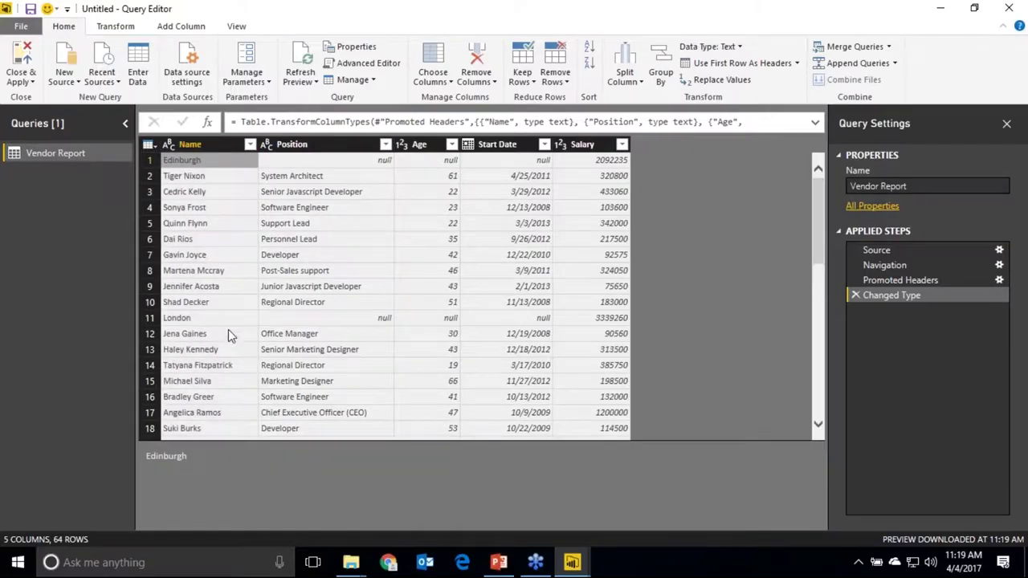
pyautogui.click(227, 320)
pyautogui.click(216, 162)
pyautogui.click(199, 150)
pyautogui.click(358, 165)
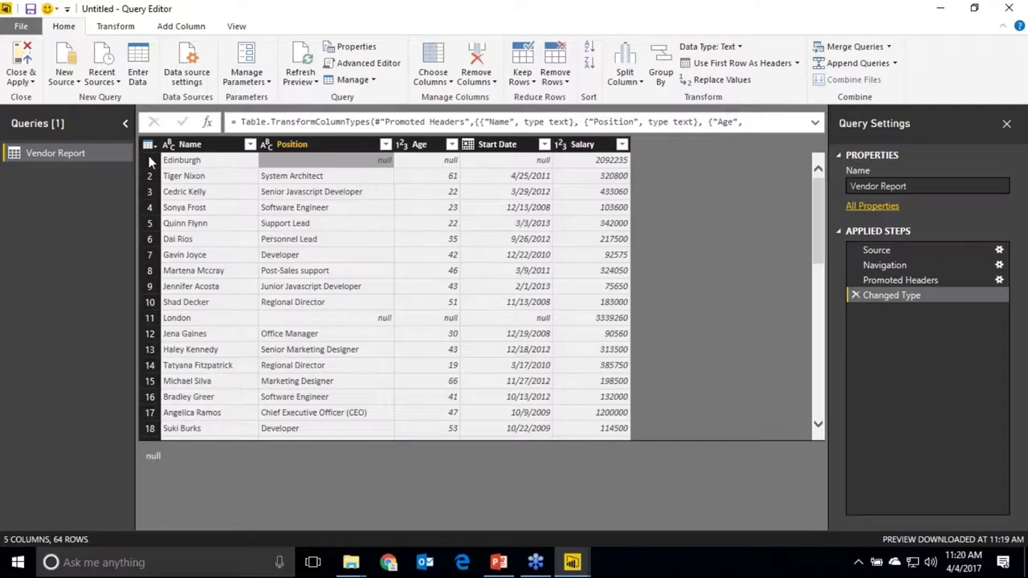
pyautogui.click(181, 160)
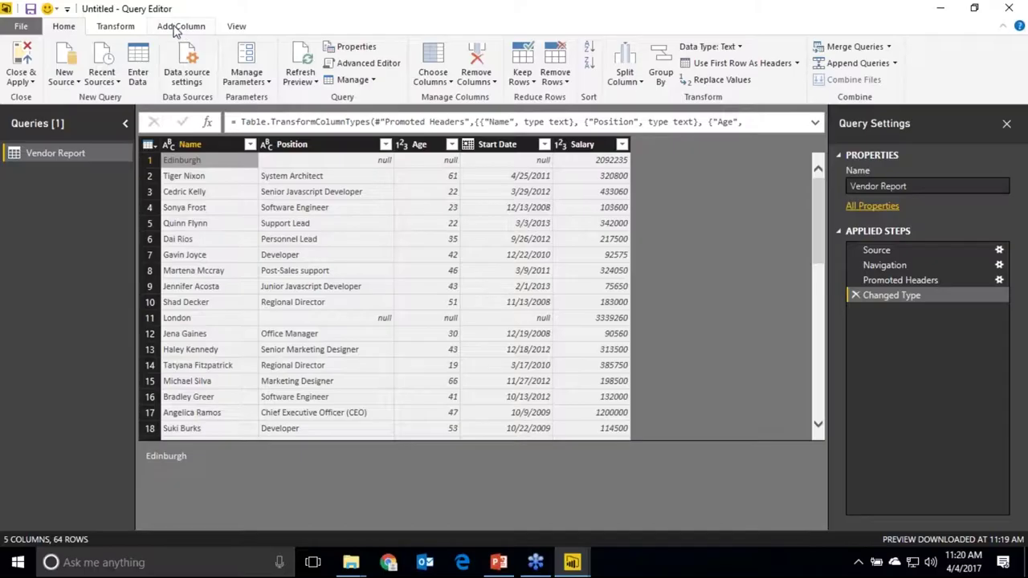
# Step: Select the Vendor Report query and start a Conditional Column from the Add Column tools
pyautogui.click(115, 26)
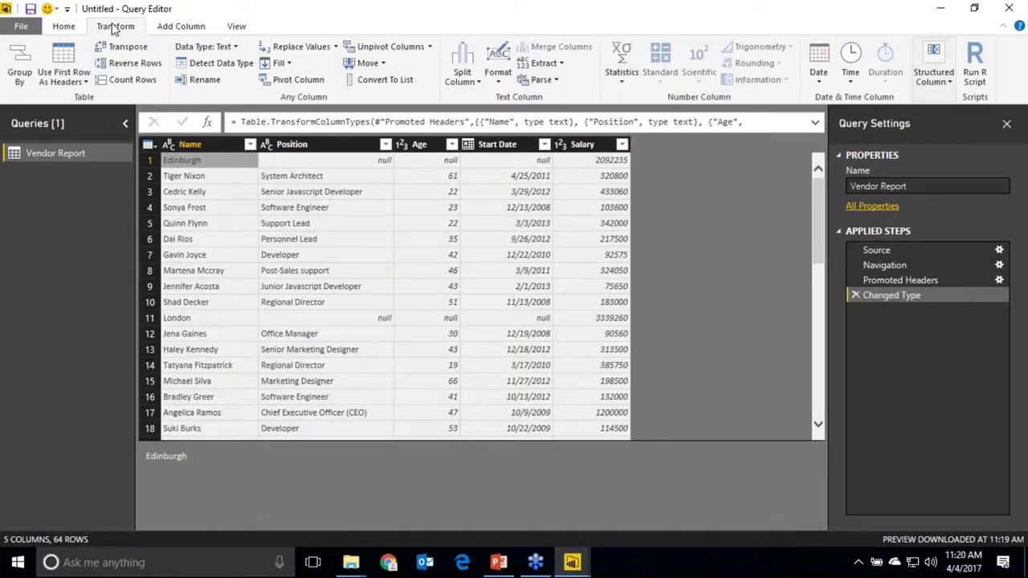
pyautogui.click(179, 27)
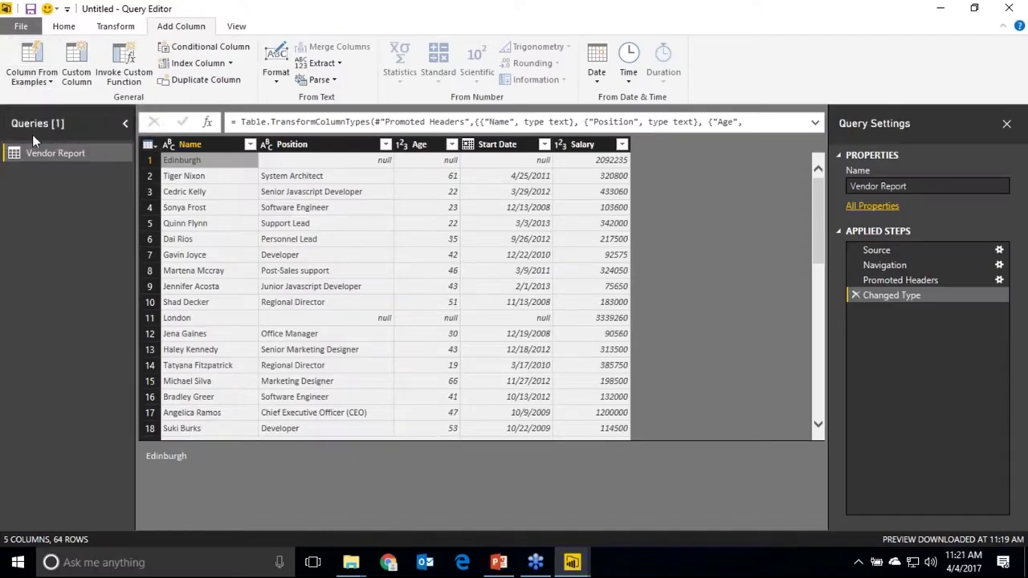
pyautogui.click(56, 153)
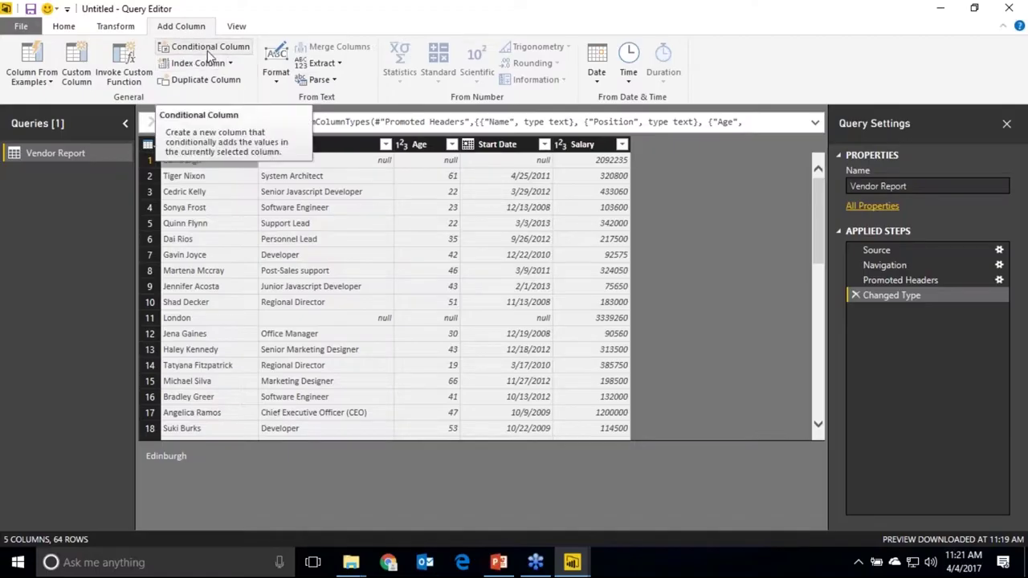
pyautogui.click(205, 50)
pyautogui.click(205, 49)
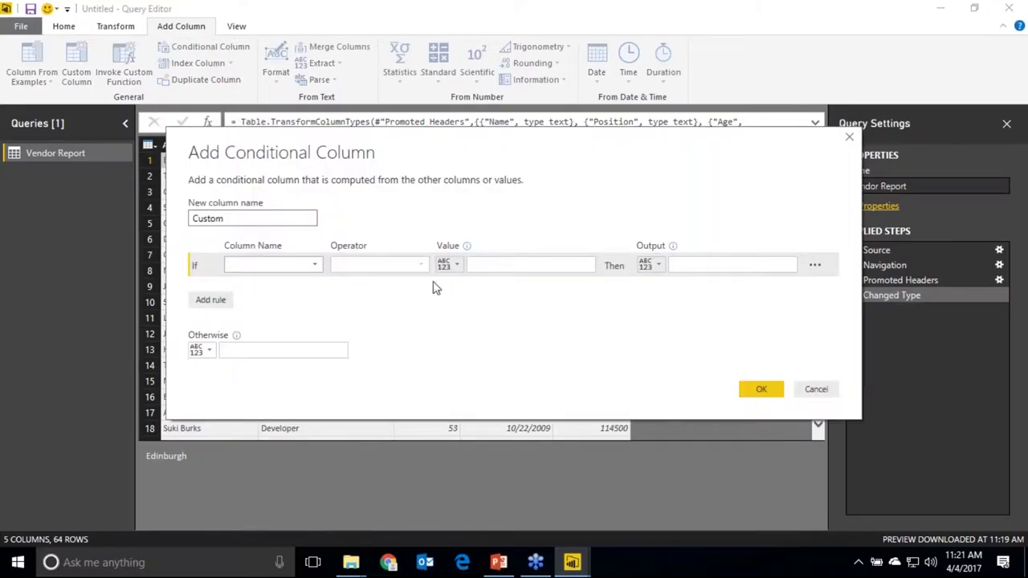
# Step: Draft a City conditional column with the rule Position equals null, then cancel it
pyautogui.moveTo(305, 154); pyautogui.dragTo(270, 200)
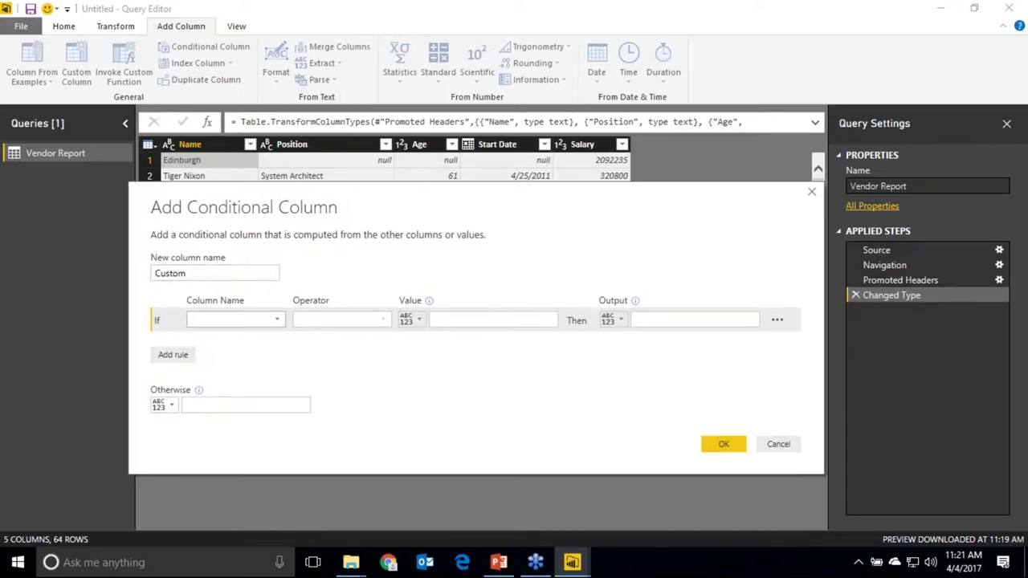
pyautogui.doubleClick(215, 274)
pyautogui.write('City')
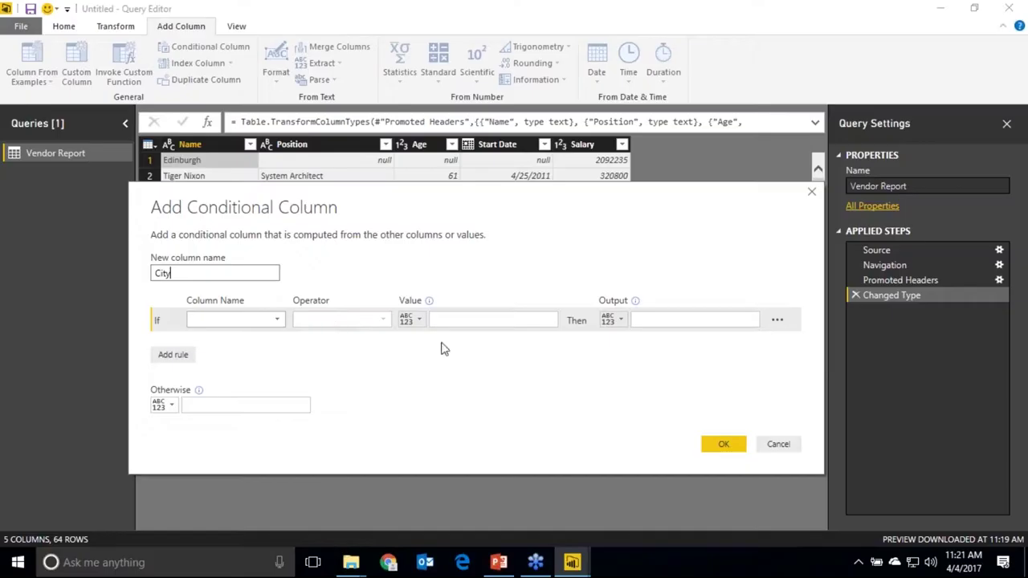
pyautogui.click(277, 321)
pyautogui.click(282, 352)
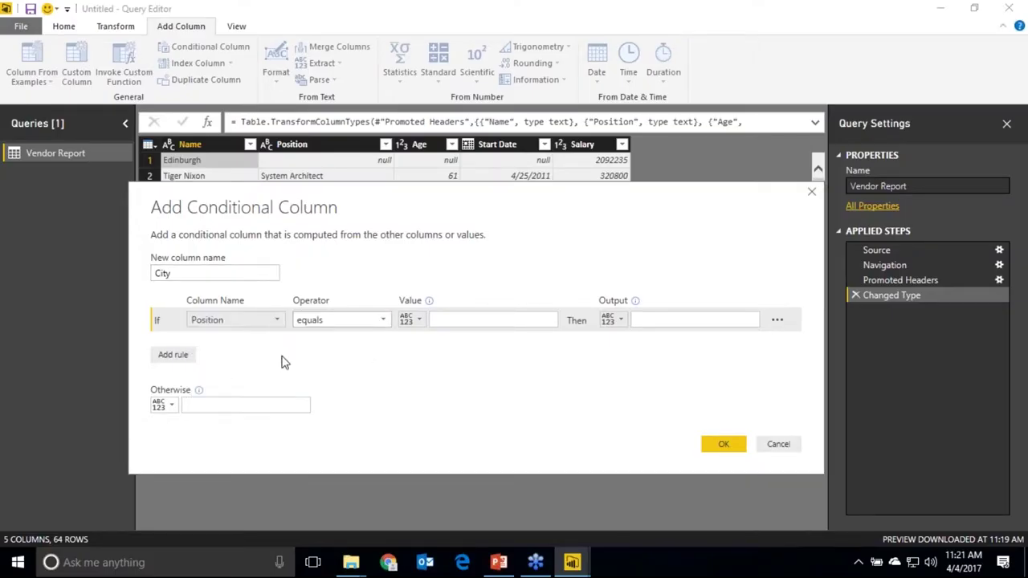
pyautogui.click(458, 325)
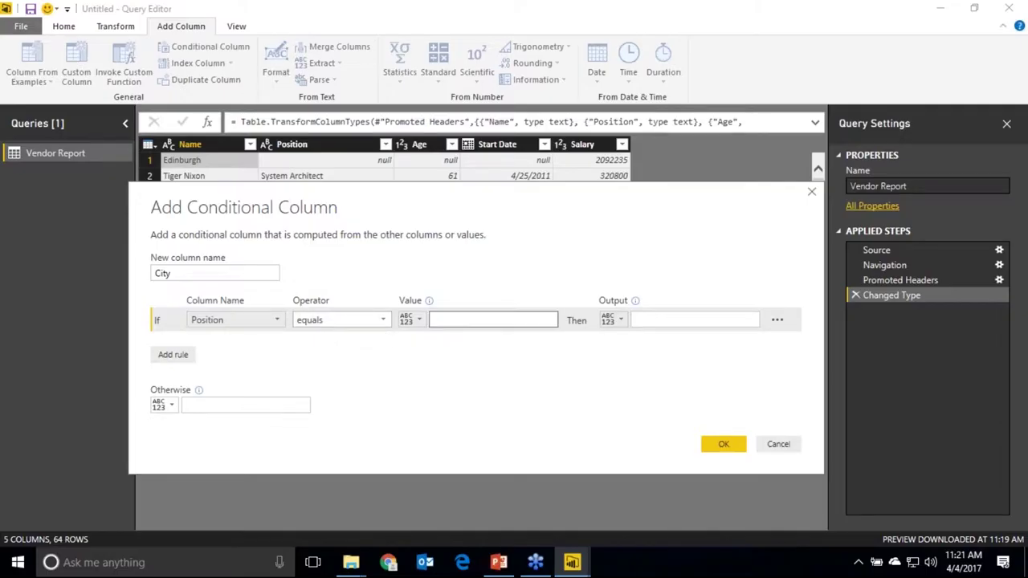
pyautogui.write('null')
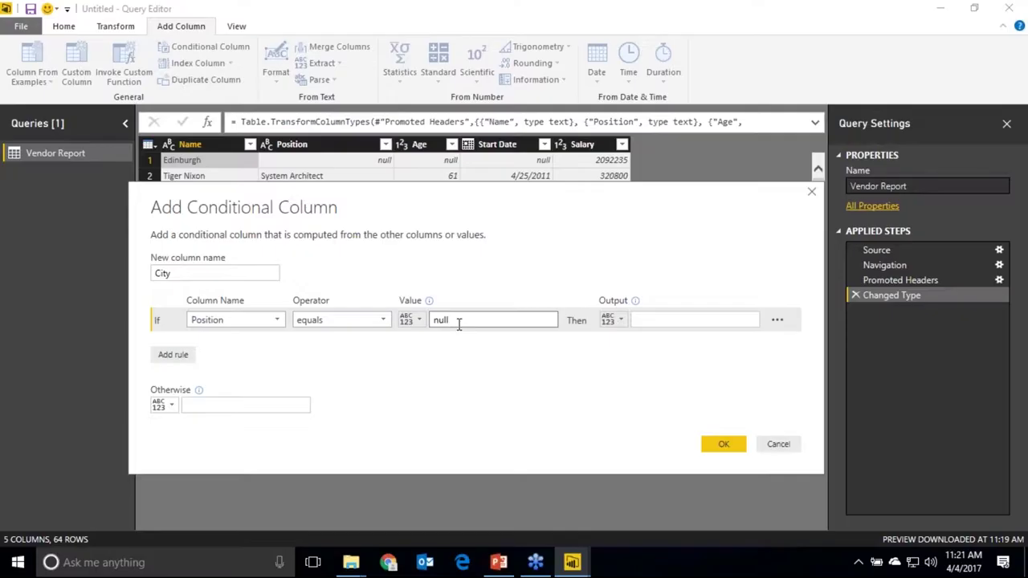
pyautogui.click(684, 316)
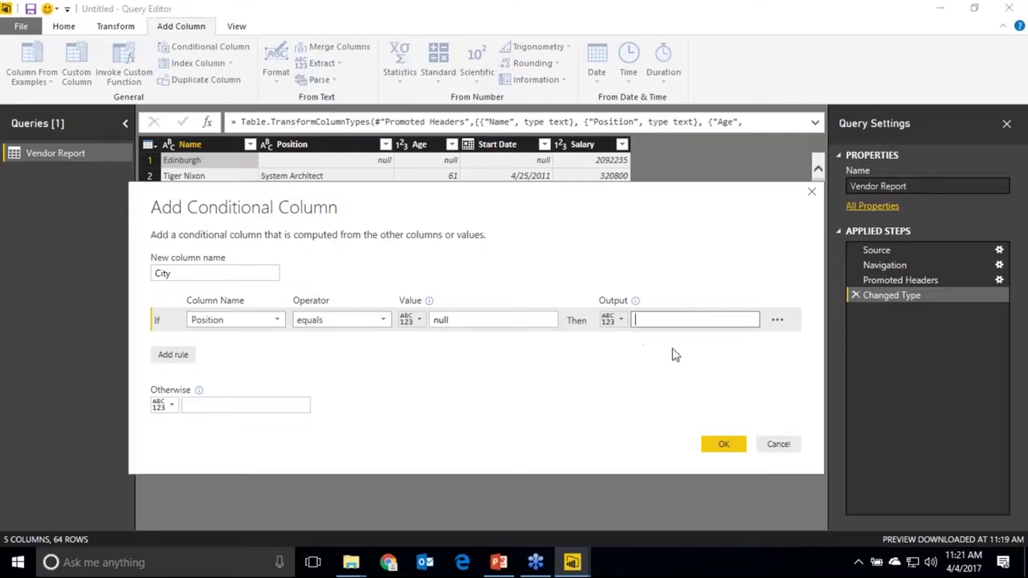
pyautogui.click(776, 321)
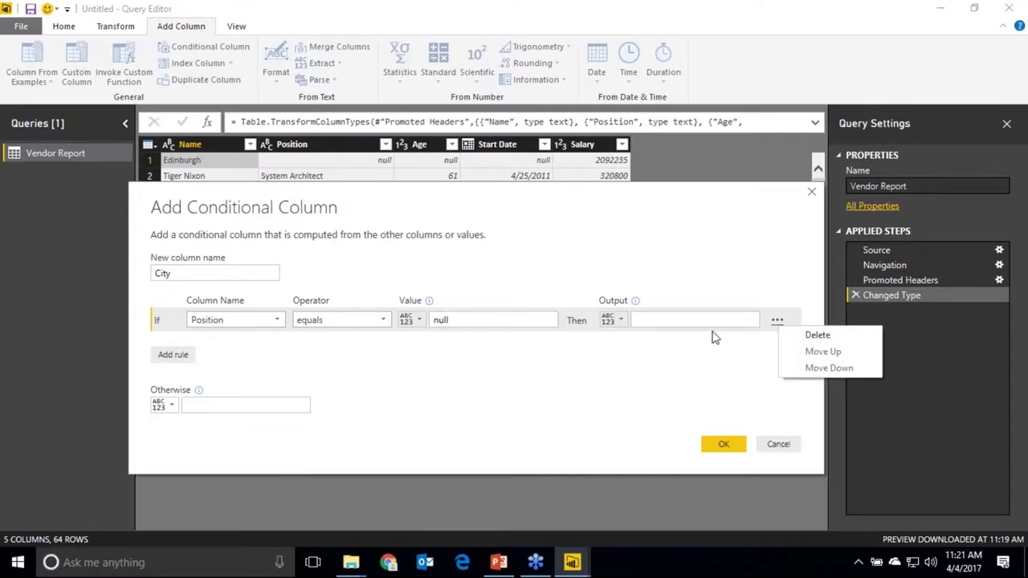
pyautogui.click(667, 321)
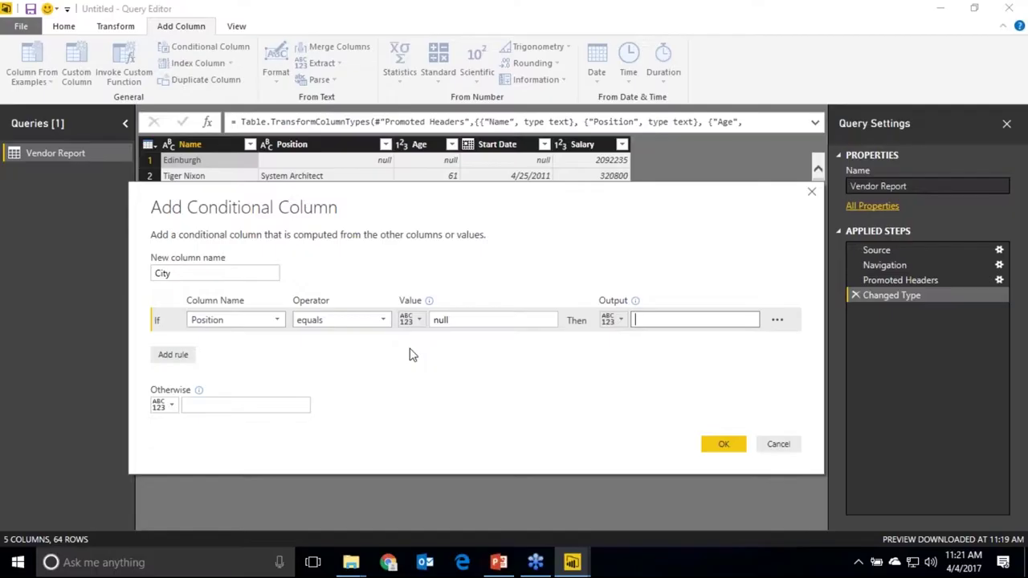
pyautogui.click(790, 446)
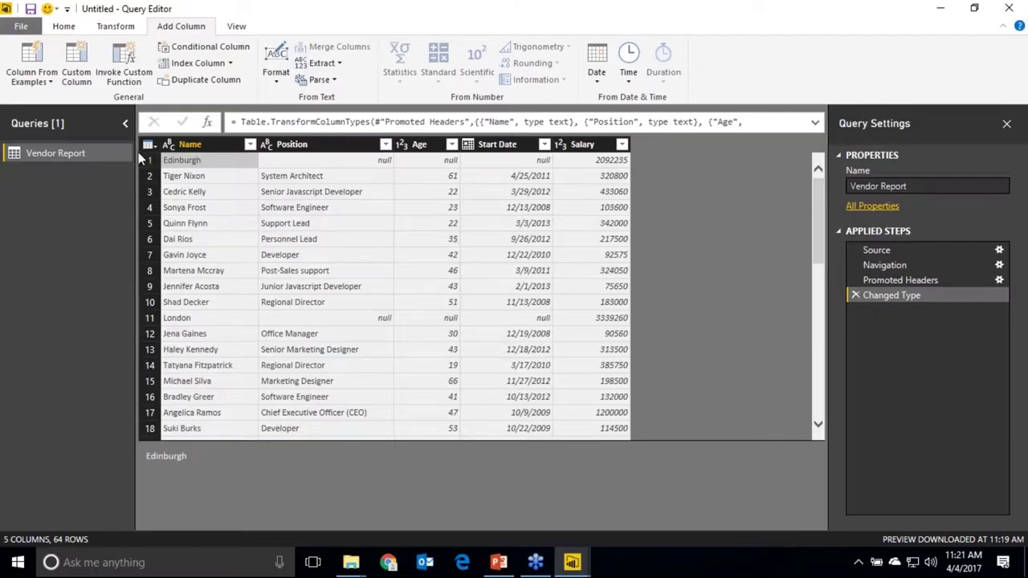
# Step: Add a custom column with the formula if [Position] is null then [Name] else null
pyautogui.click(74, 64)
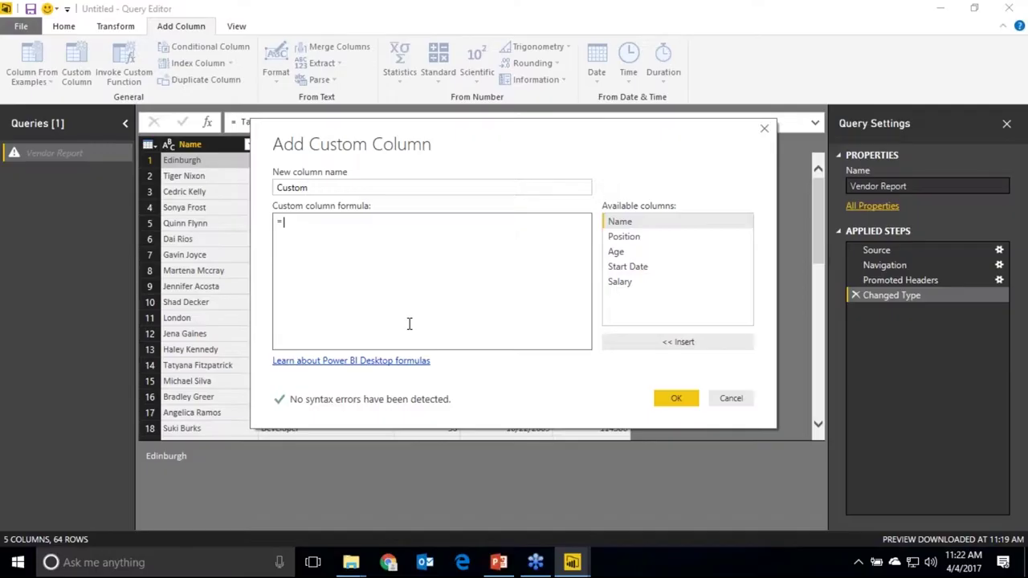
pyautogui.write('if')
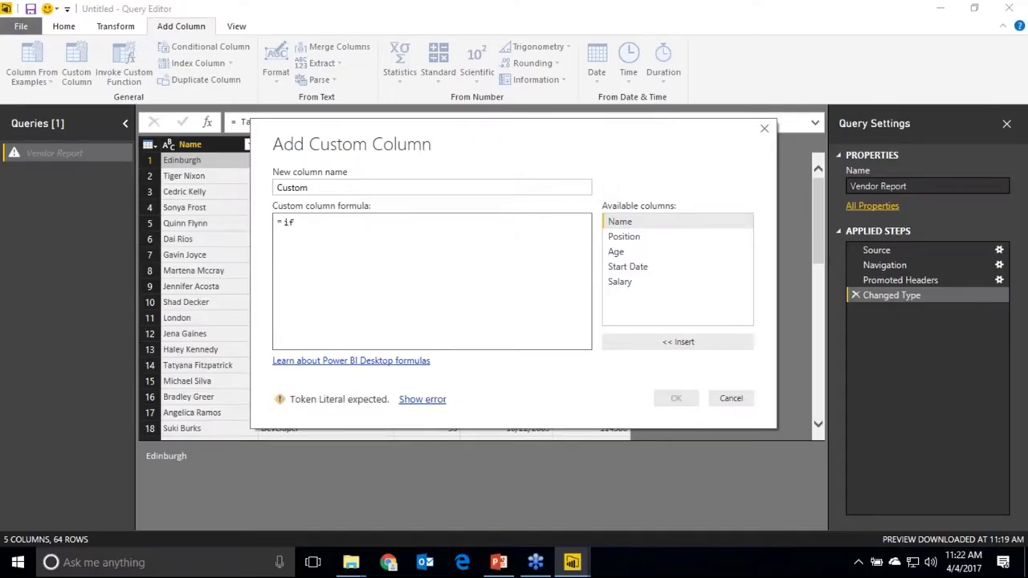
pyautogui.doubleClick(631, 238)
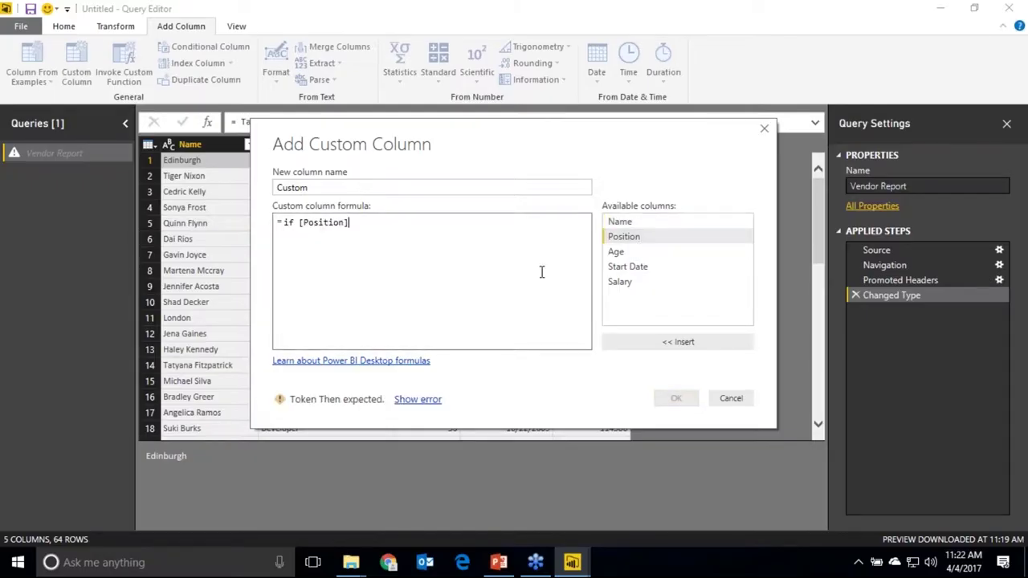
pyautogui.write('is null then')
pyautogui.doubleClick(623, 227)
pyautogui.click(505, 259)
pyautogui.write('else')
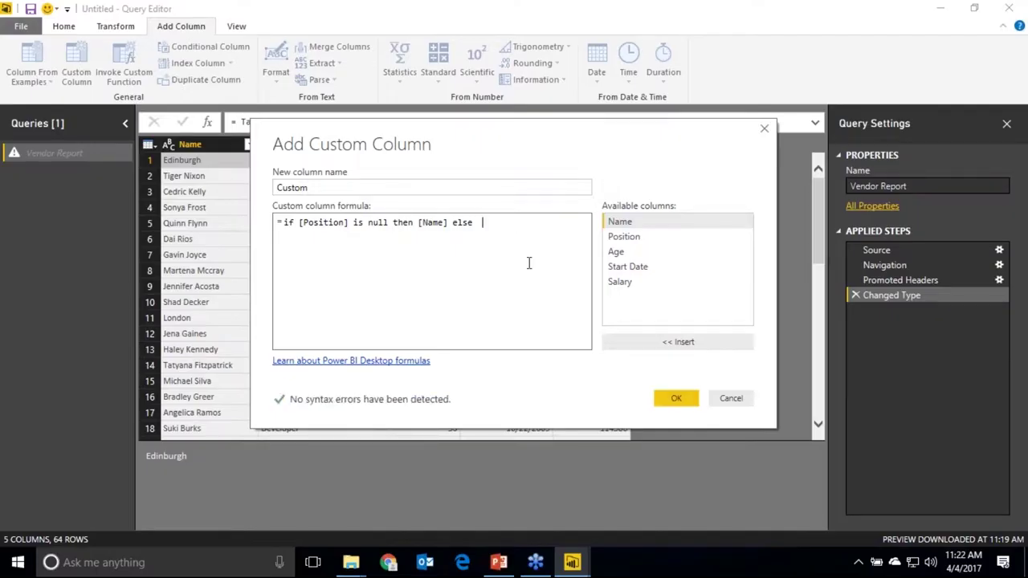
pyautogui.click(633, 228)
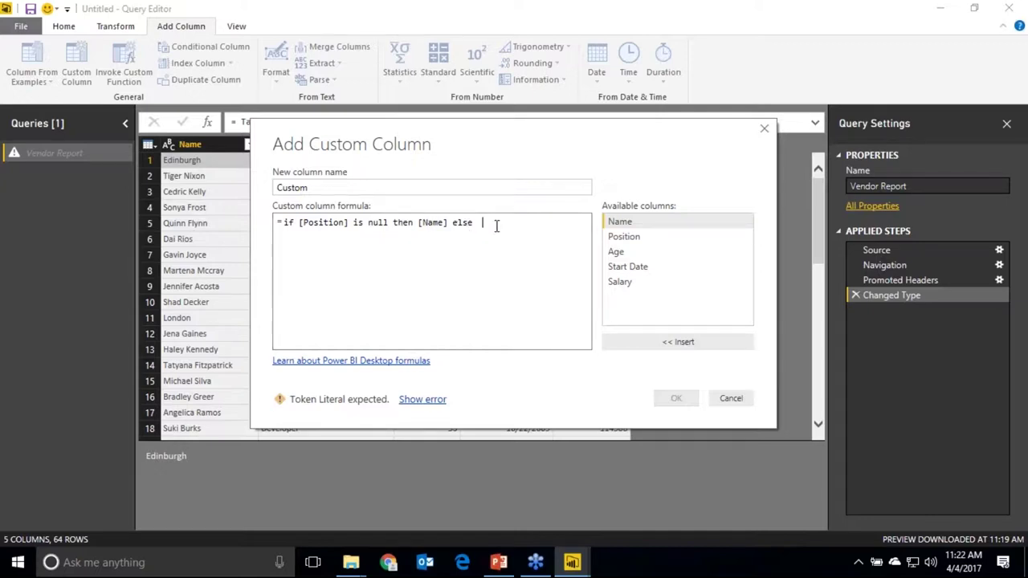
pyautogui.write('null')
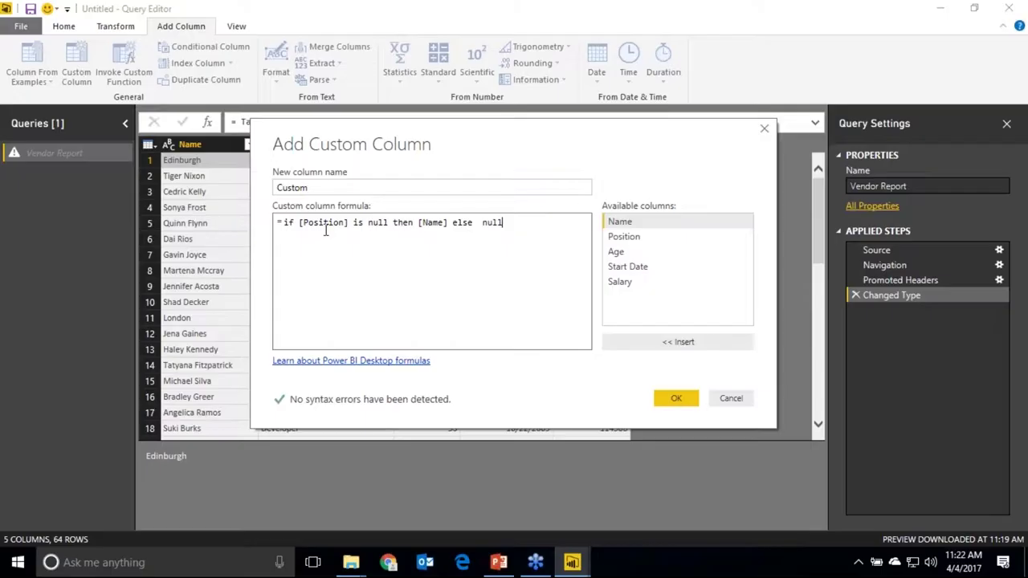
pyautogui.moveTo(356, 138); pyautogui.dragTo(268, 210)
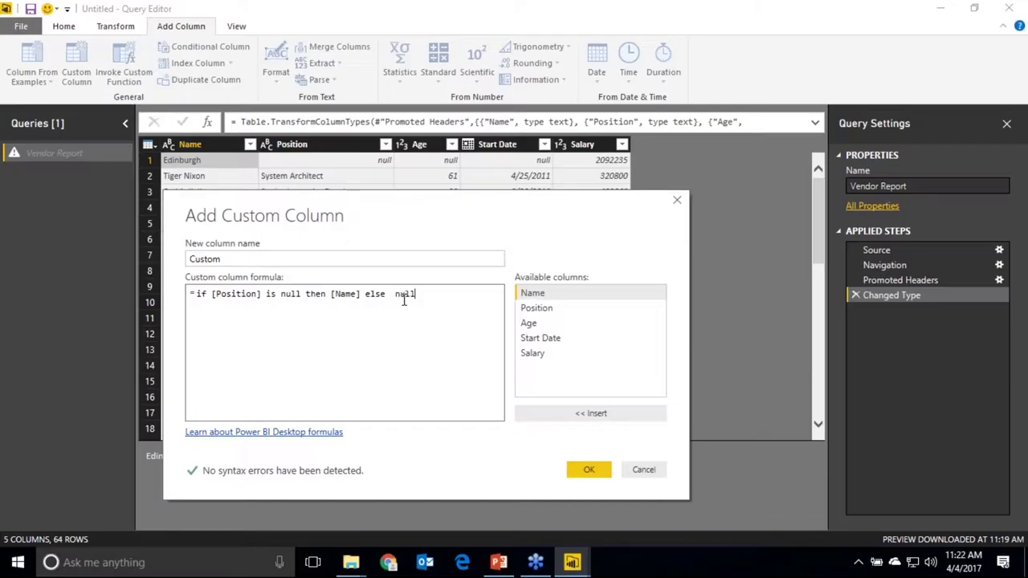
pyautogui.click(588, 470)
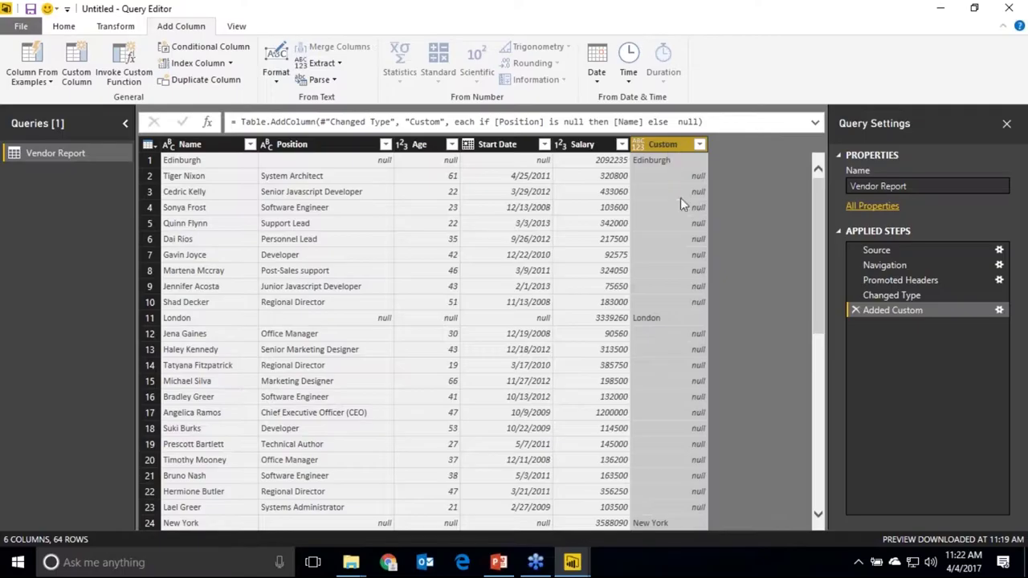
# Step: Rename the Custom column header to City
pyautogui.doubleClick(671, 145)
pyautogui.write('City')
pyautogui.press('Return')
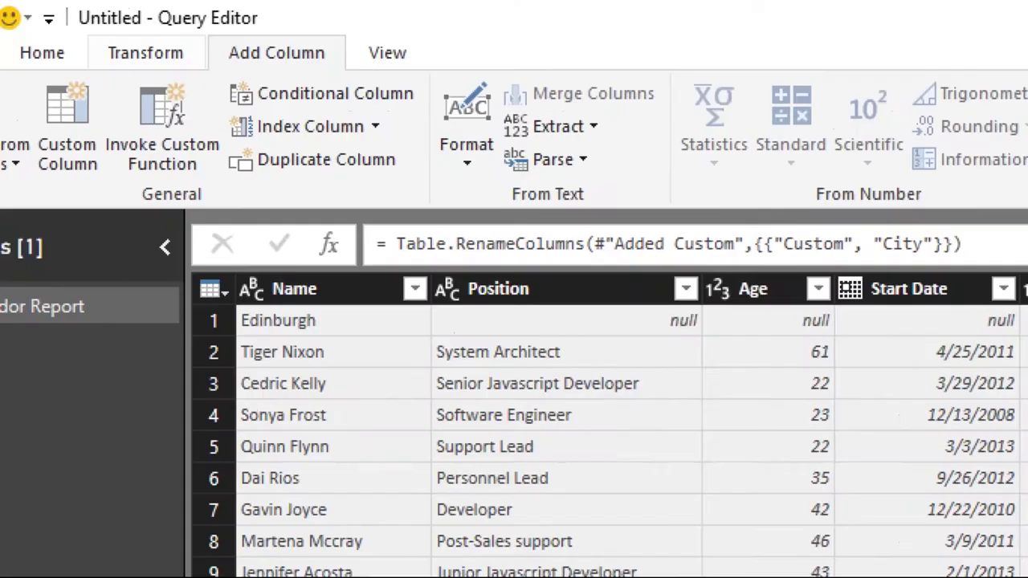
pyautogui.moveTo(124, 36); pyautogui.dragTo(155, 86)
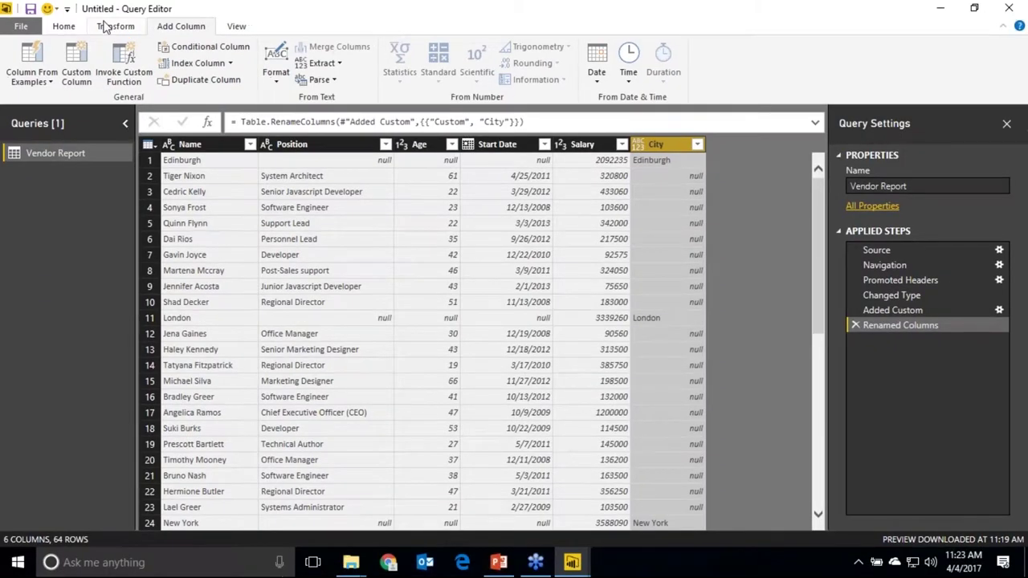
pyautogui.click(176, 63)
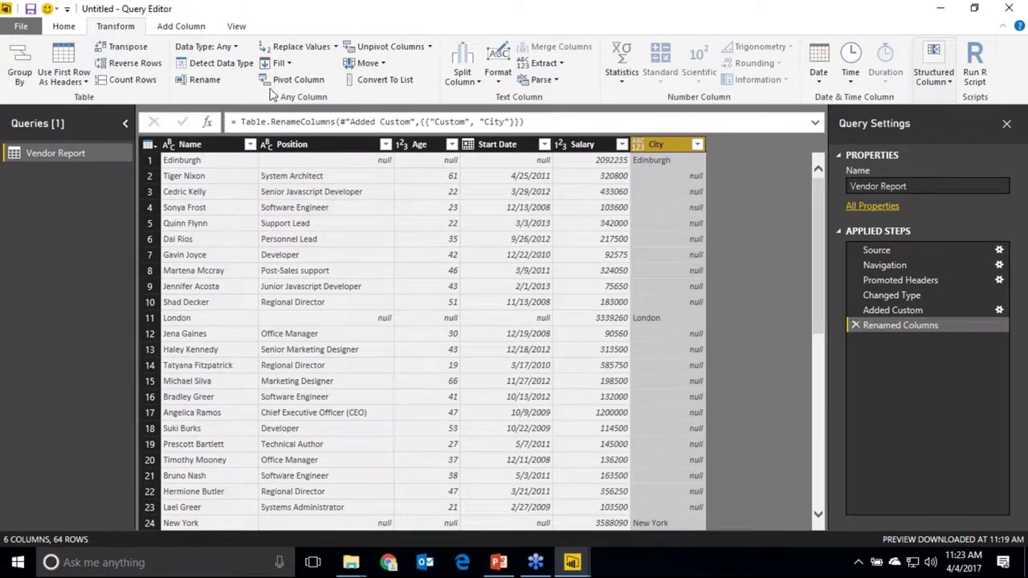
# Step: Fill the City column down, then check the first row and the London heading row
pyautogui.click(289, 64)
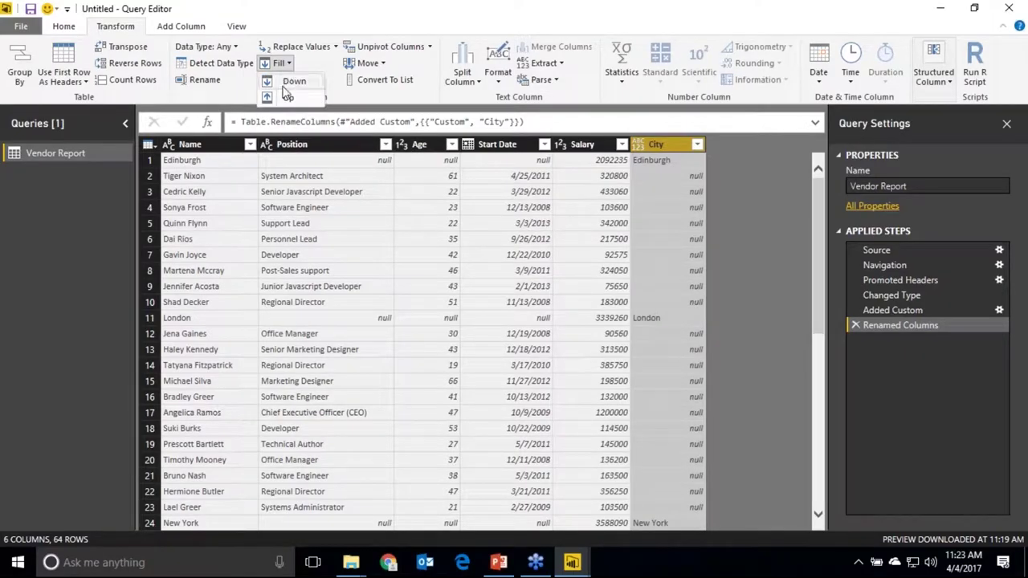
pyautogui.click(289, 81)
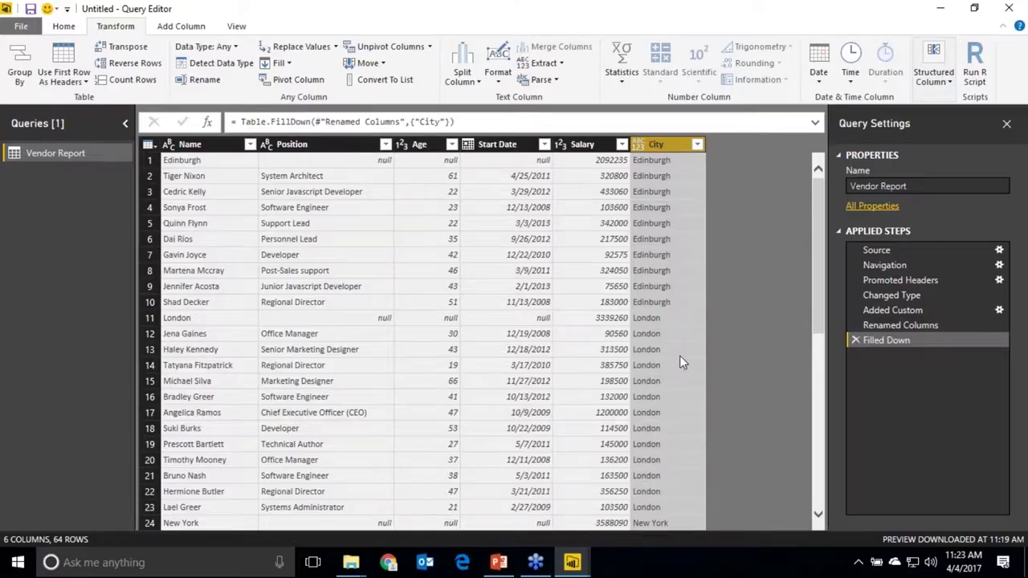
pyautogui.scroll(-4, 679, 355)
pyautogui.scroll(-9, 669, 330)
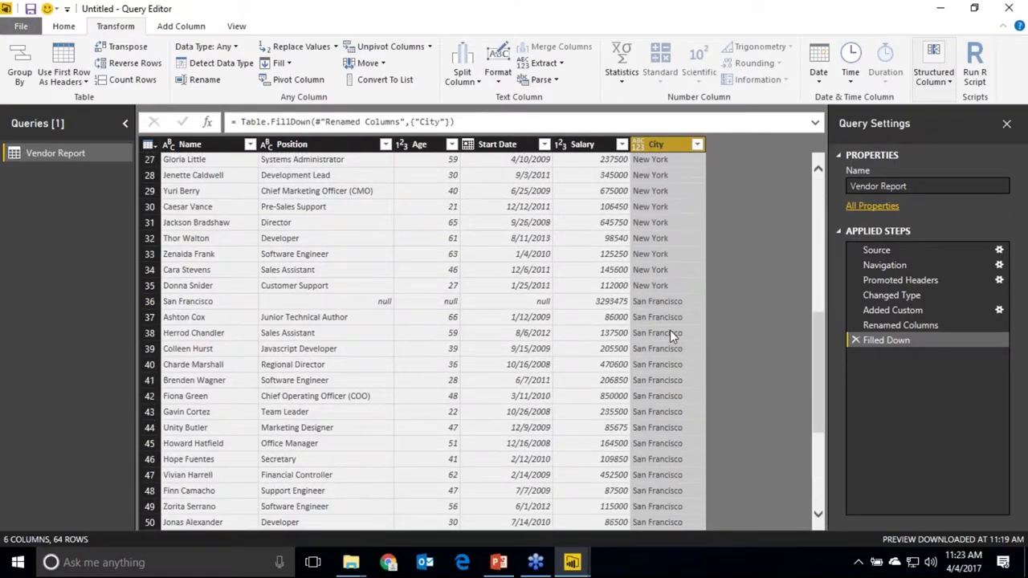
pyautogui.scroll(9, 670, 337)
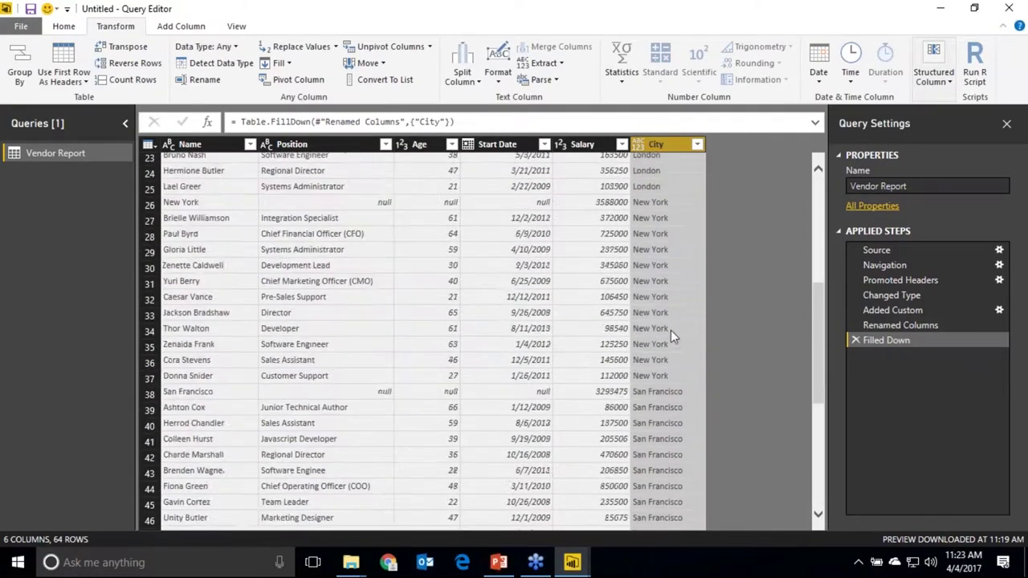
pyautogui.scroll(4, 670, 337)
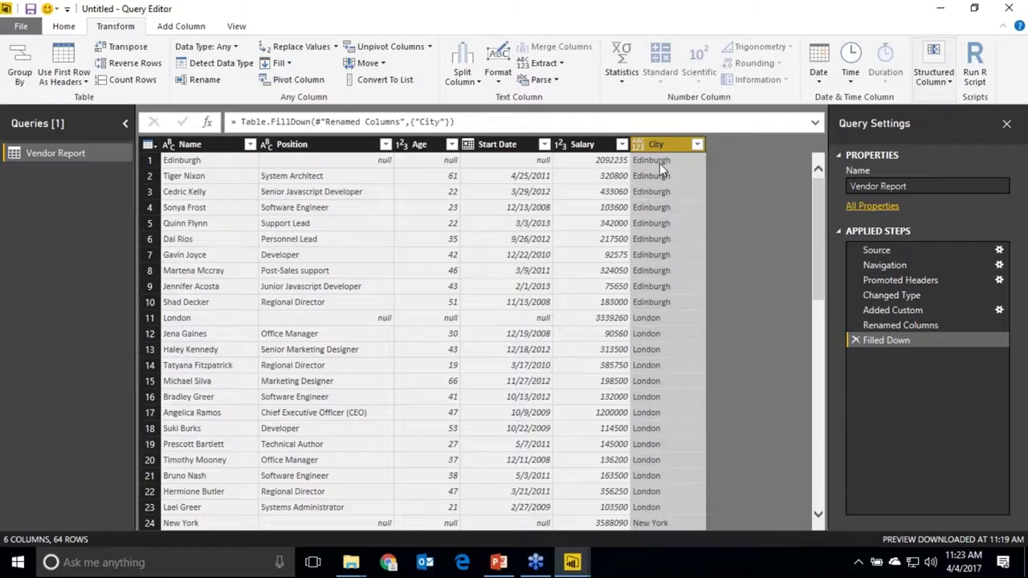
pyautogui.click(151, 160)
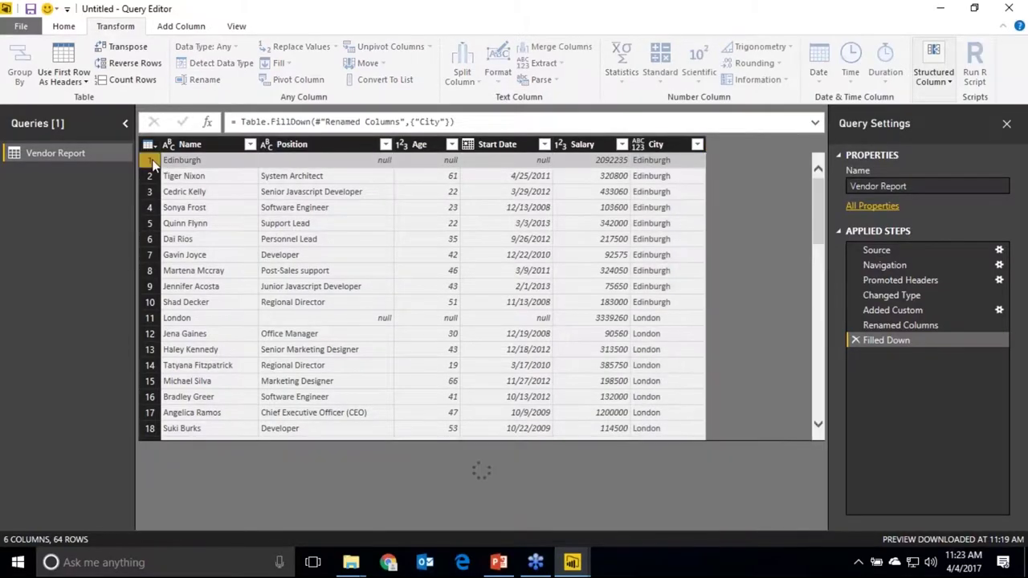
pyautogui.click(151, 320)
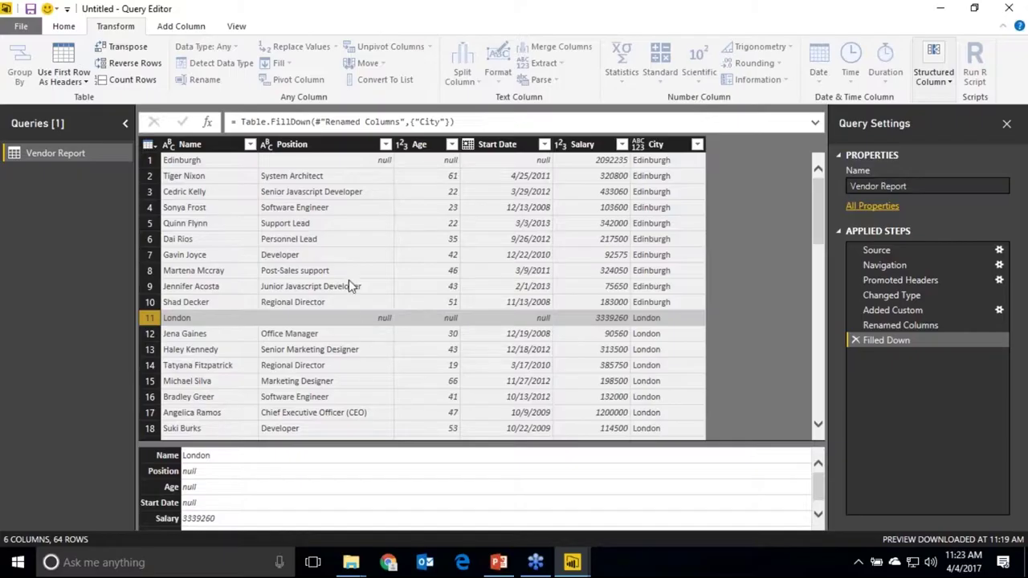
# Step: Filter (null) out of the Position column, leaving 57 dated employee rows
pyautogui.click(386, 146)
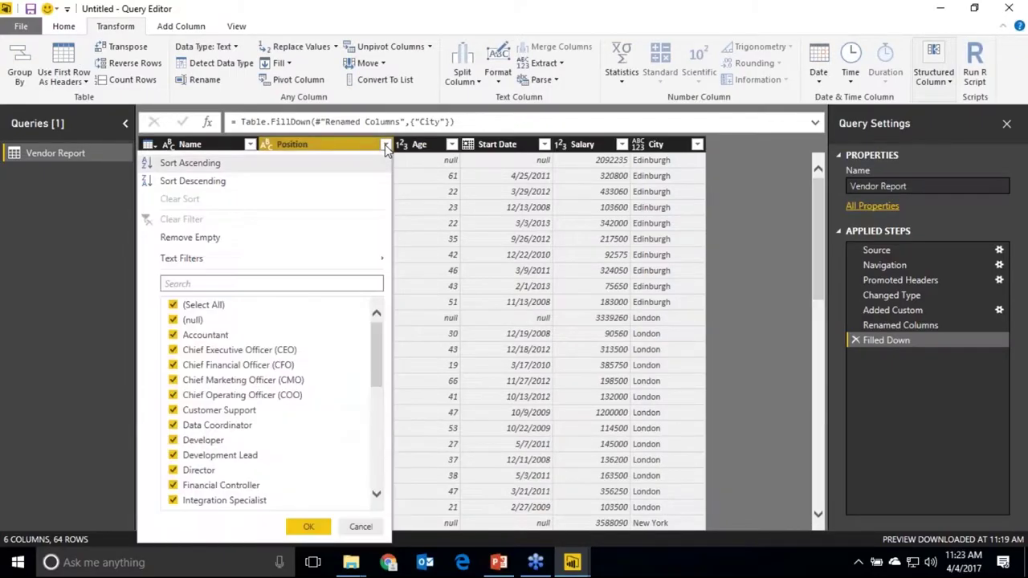
pyautogui.click(172, 319)
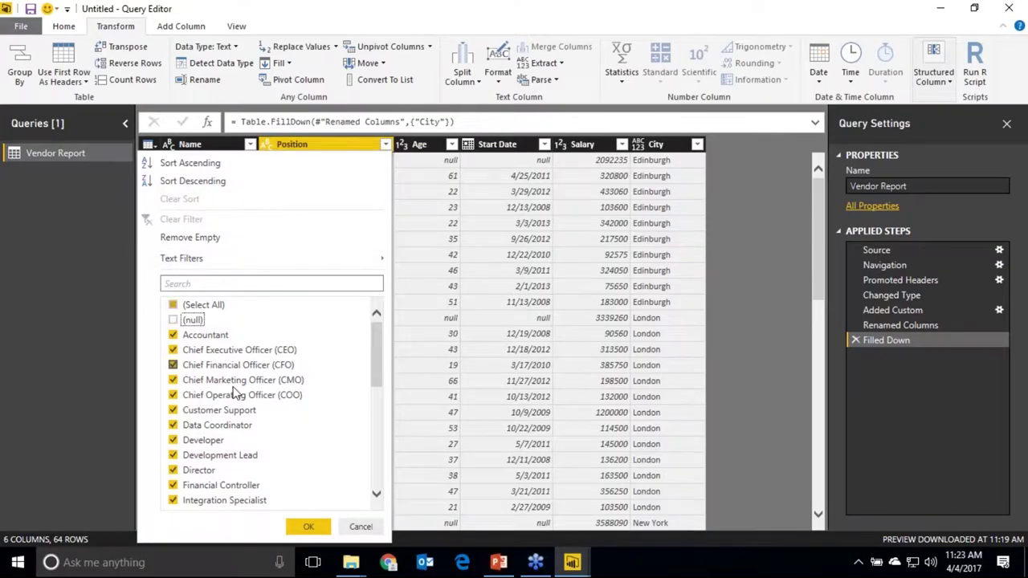
pyautogui.click(308, 527)
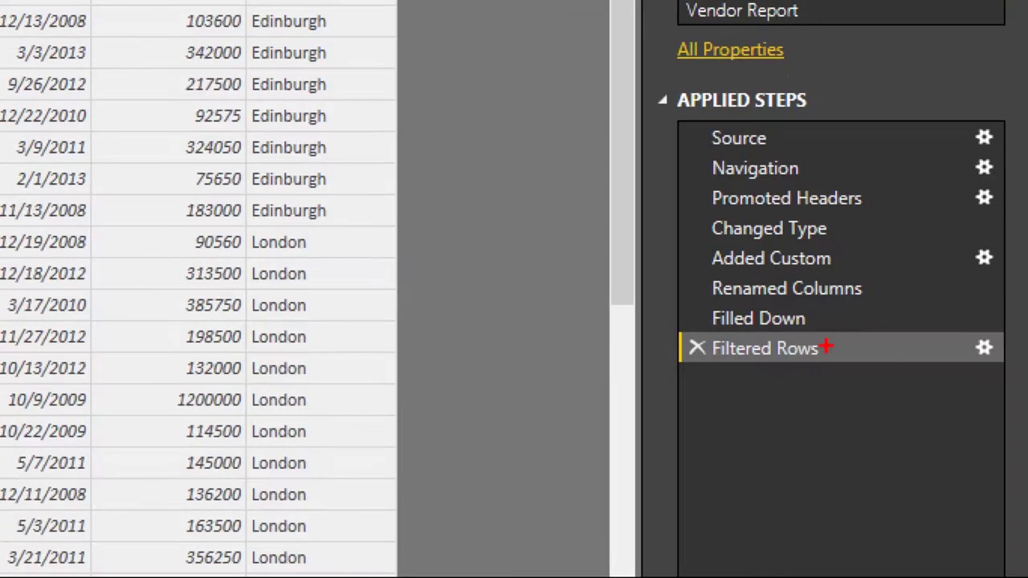
pyautogui.moveTo(620, 83)
pyautogui.mouseDown()
pyautogui.moveTo(952, 316)
pyautogui.moveTo(1010, 429)
pyautogui.moveTo(1011, 419)
pyautogui.mouseUp()
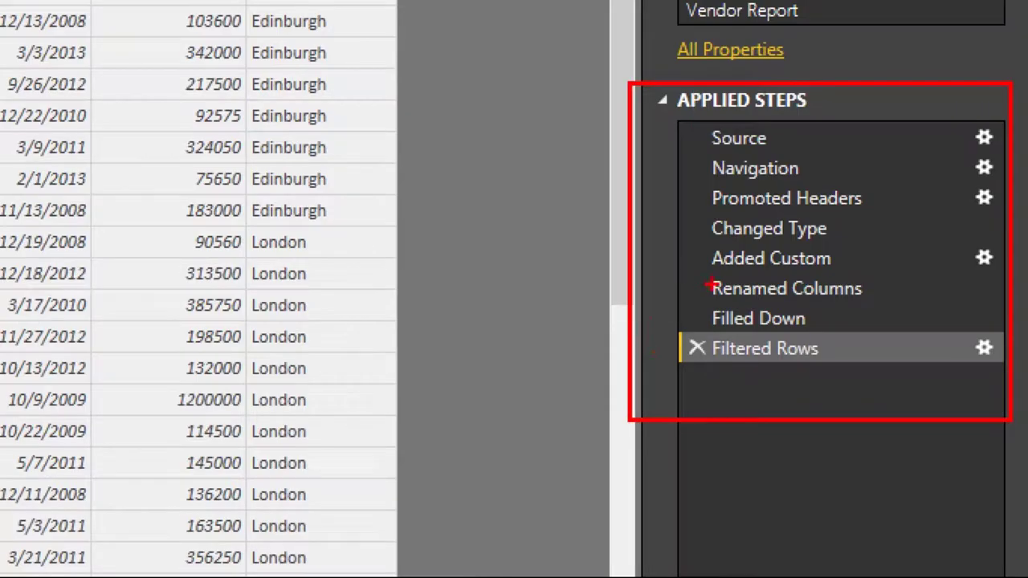
pyautogui.moveTo(679, 262); pyautogui.dragTo(520, 262)
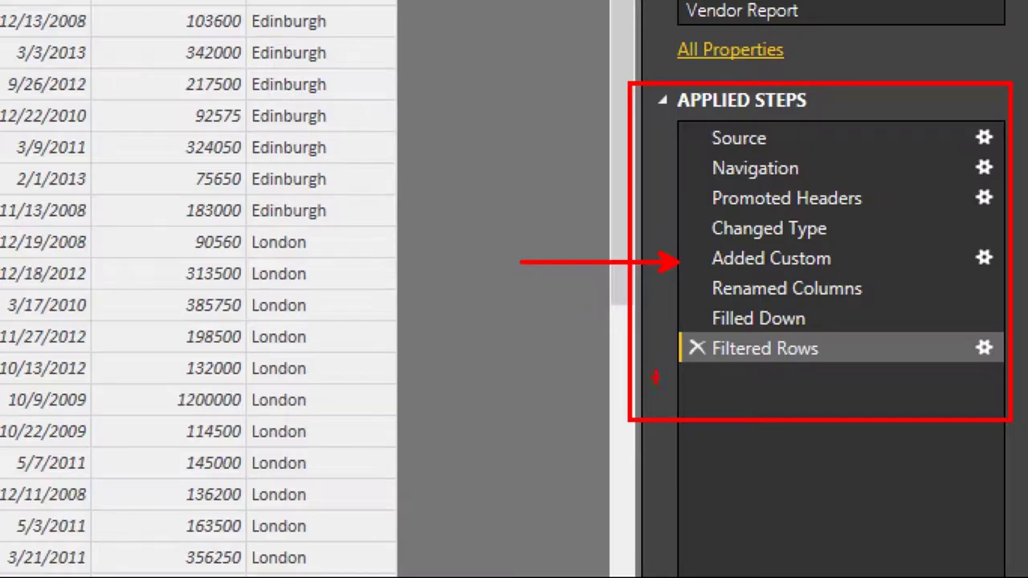
pyautogui.moveTo(661, 349); pyautogui.dragTo(510, 349)
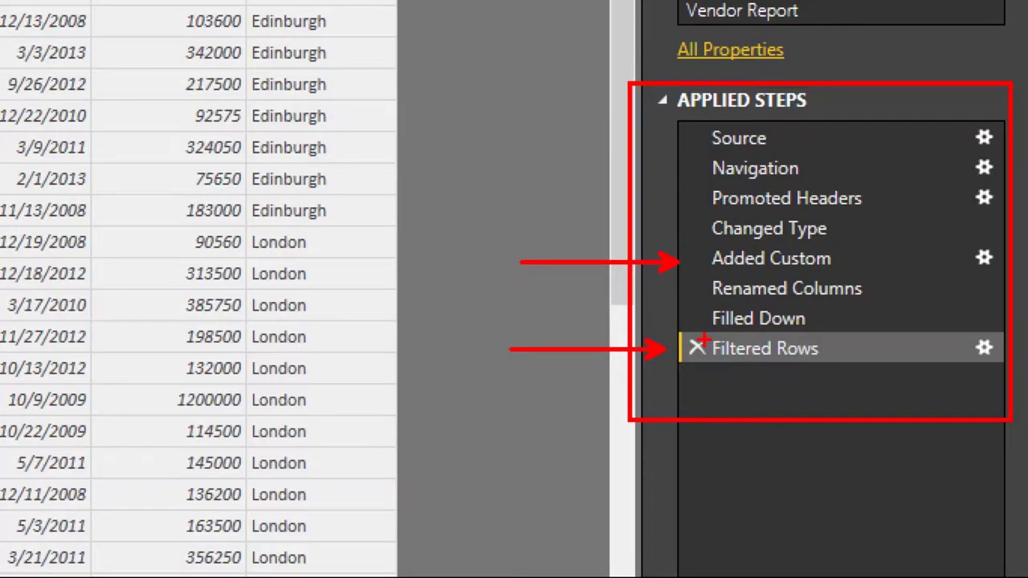
pyautogui.press('Escape')
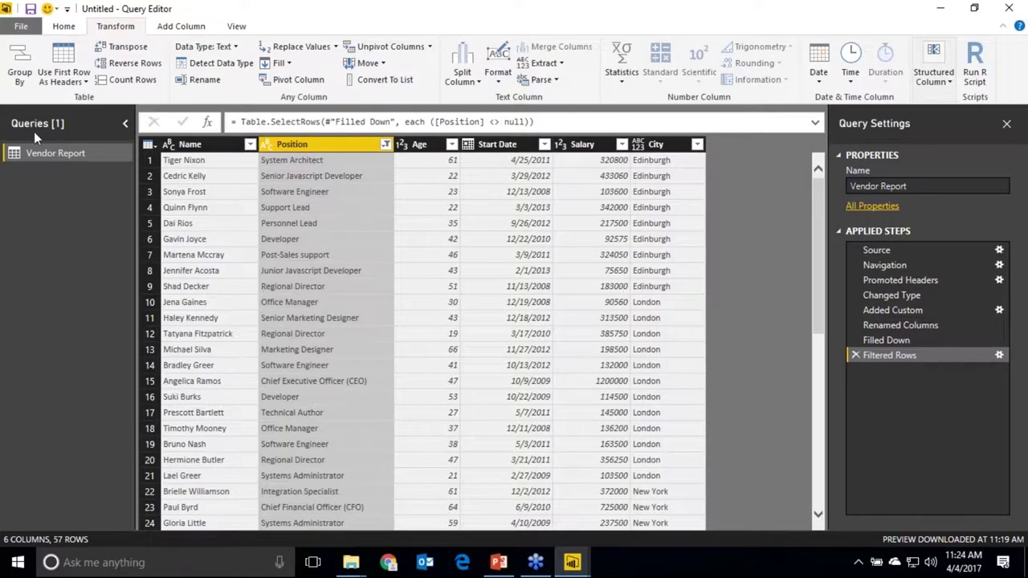
# Step: Apply the query changes with Close & Apply, loading Vendor Report and its six fields
pyautogui.click(58, 27)
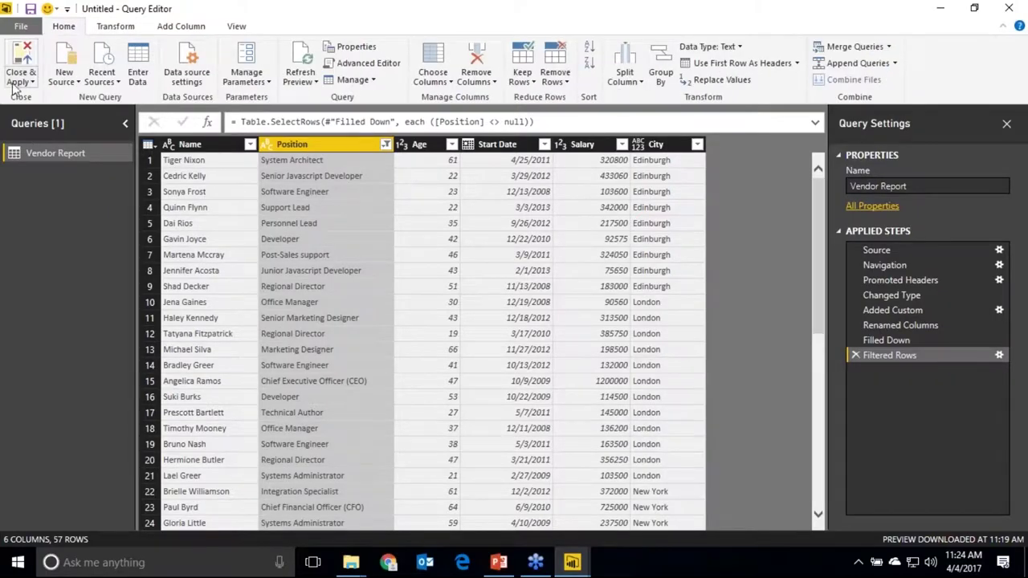
pyautogui.click(22, 54)
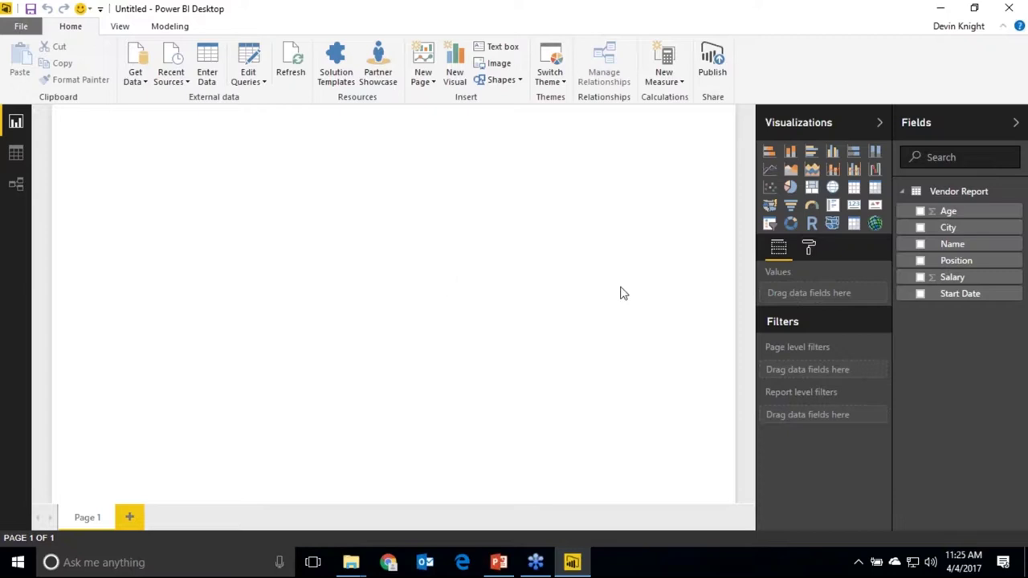
# Step: Widen the Visualizations pane and import the Sunburst .pbiviz custom visual from Module Resources
pyautogui.moveTo(755, 292); pyautogui.dragTo(735, 316)
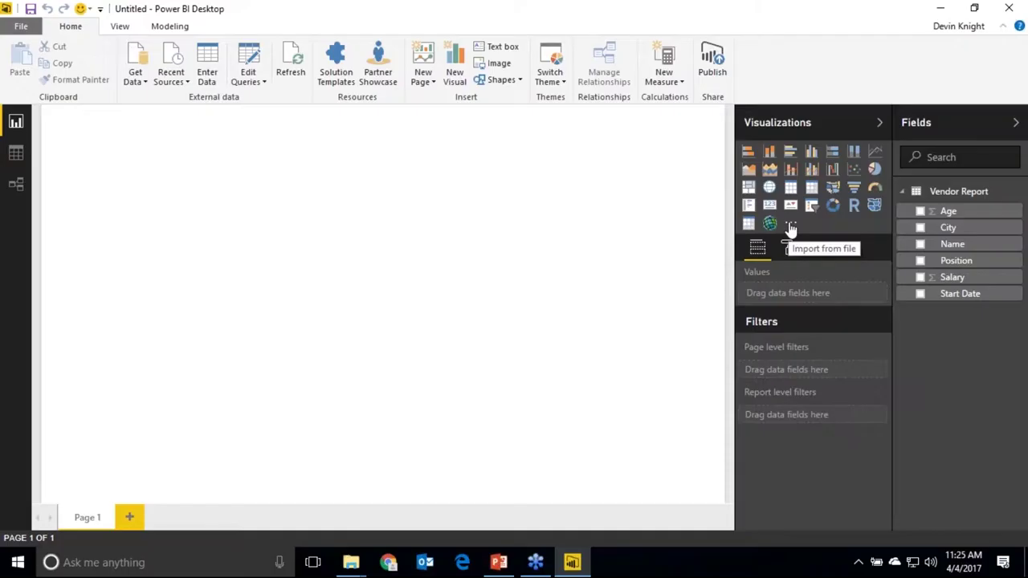
pyautogui.click(791, 228)
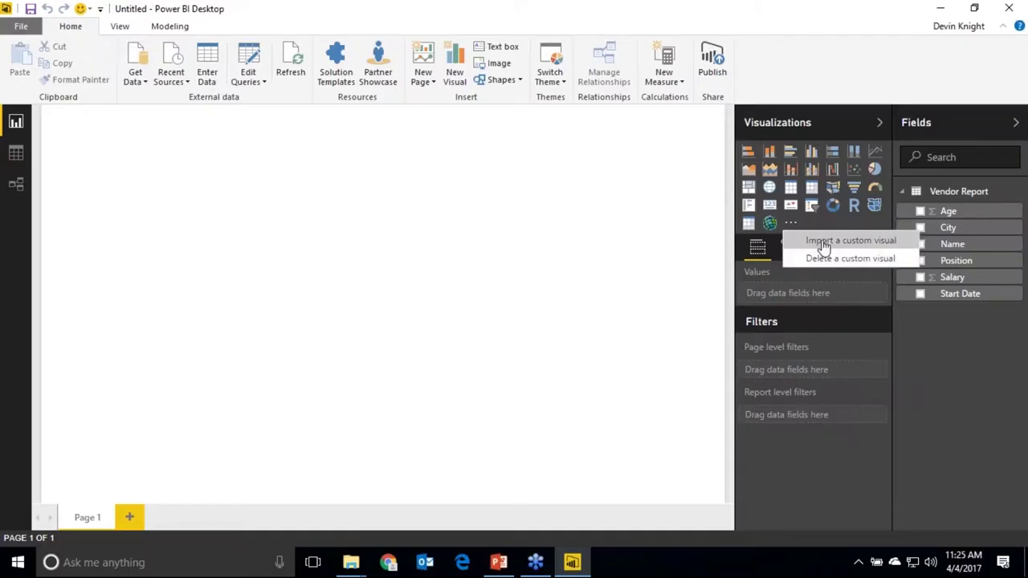
pyautogui.click(811, 241)
pyautogui.click(611, 341)
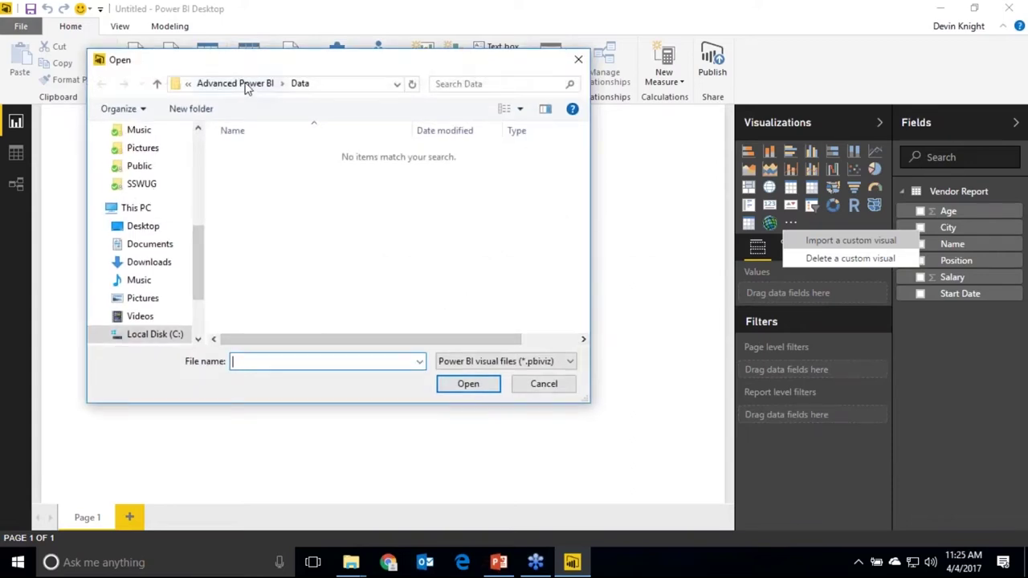
pyautogui.click(246, 85)
pyautogui.doubleClick(265, 200)
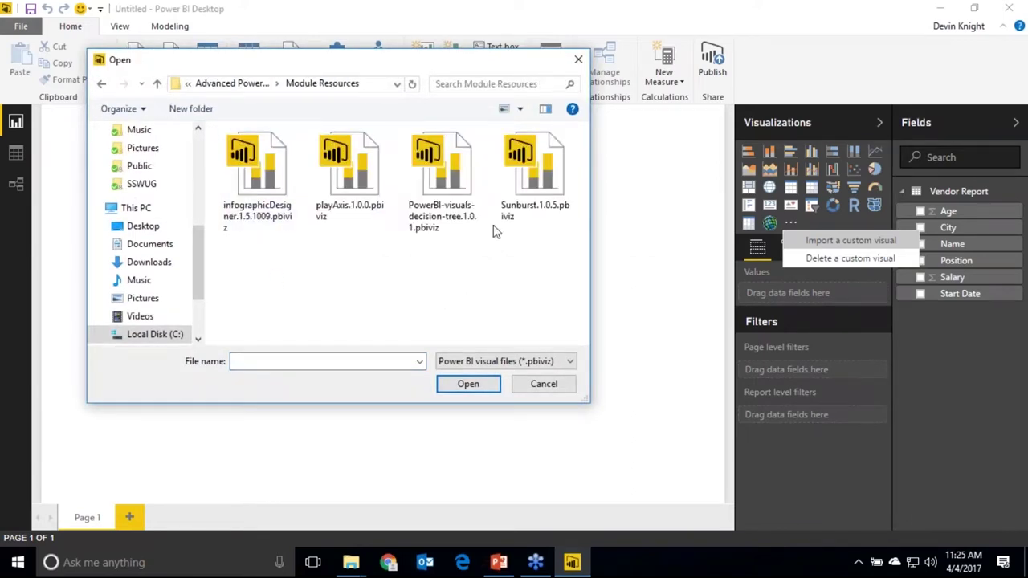
pyautogui.doubleClick(530, 177)
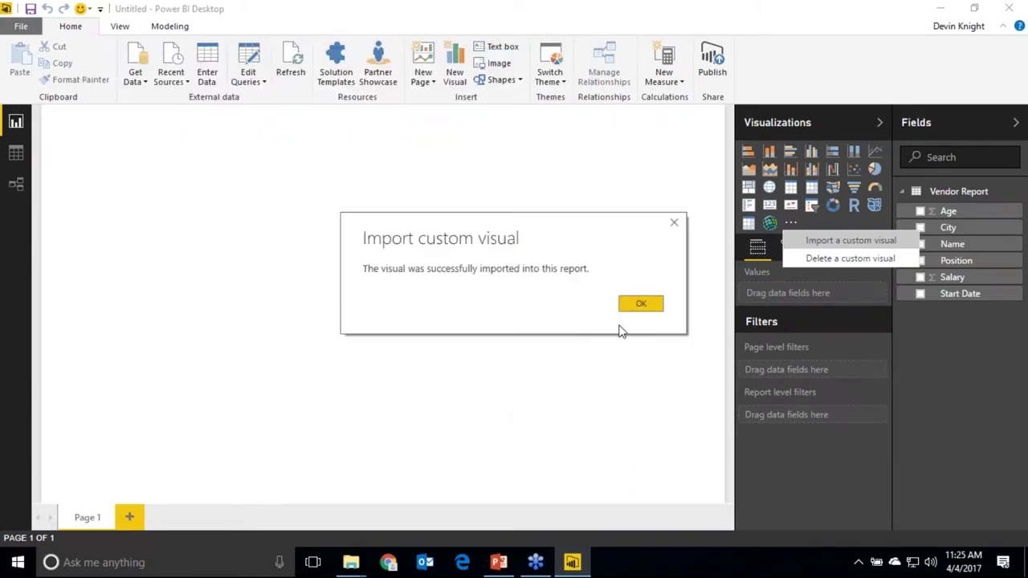
pyautogui.click(640, 303)
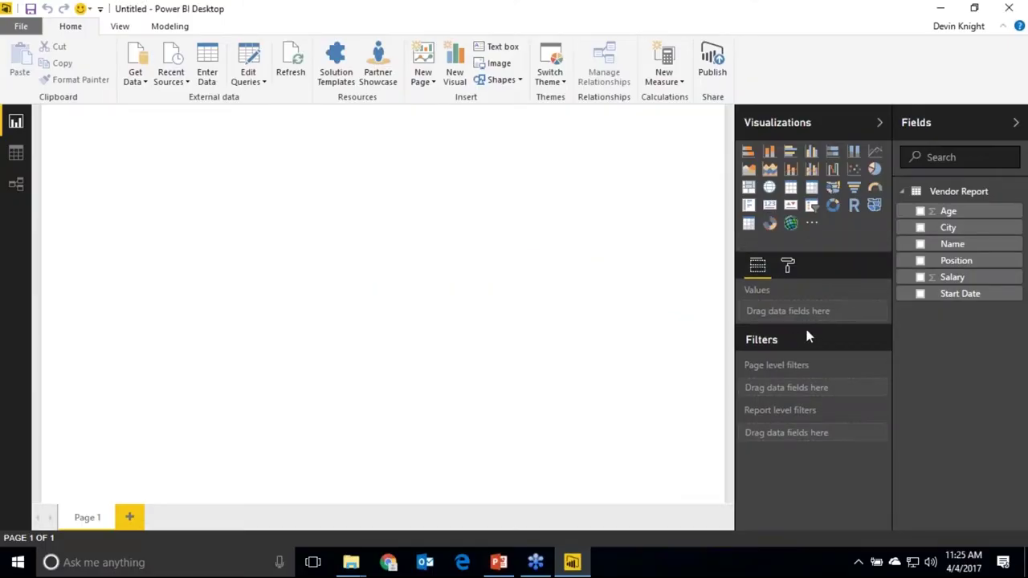
# Step: Add a page-sized Sunburst visual using City and Position as levels and Salary as values
pyautogui.click(769, 223)
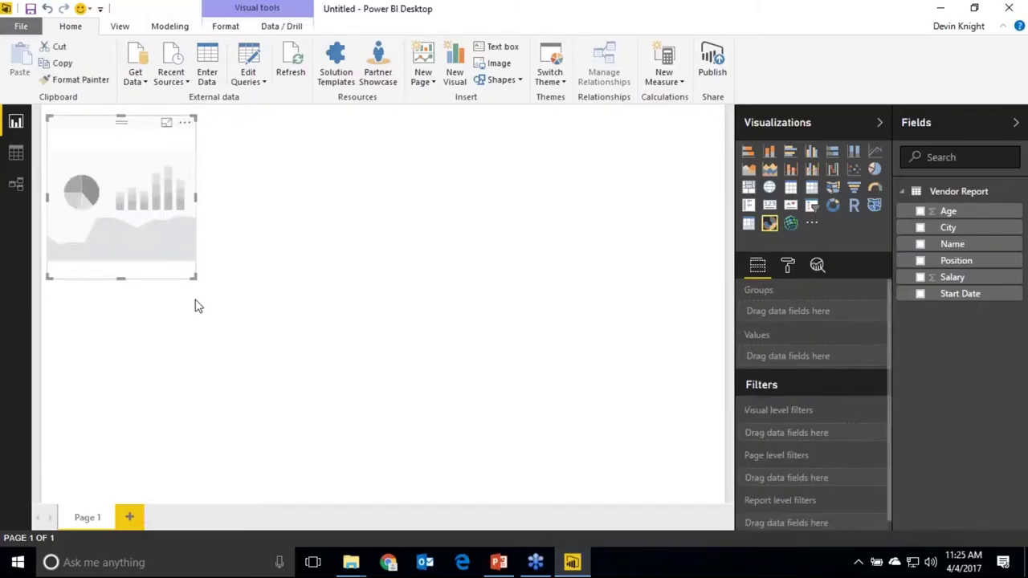
pyautogui.moveTo(191, 276); pyautogui.dragTo(562, 500)
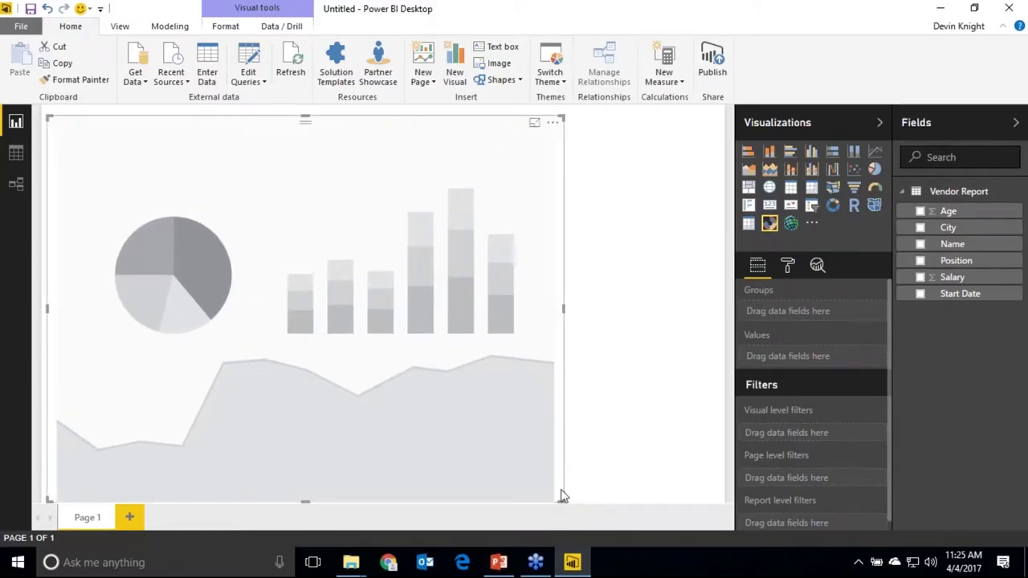
pyautogui.click(921, 228)
pyautogui.click(921, 262)
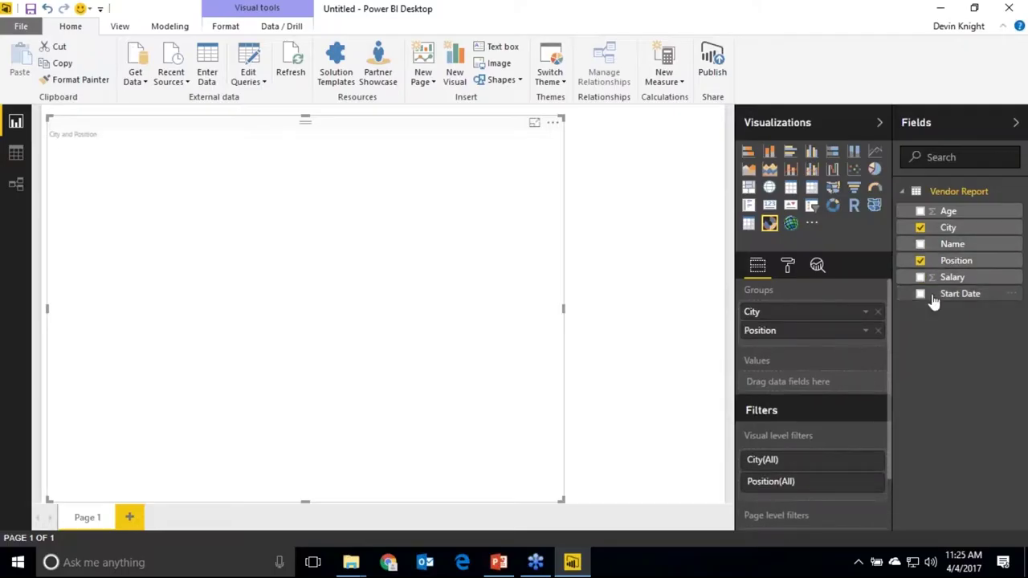
pyautogui.click(920, 278)
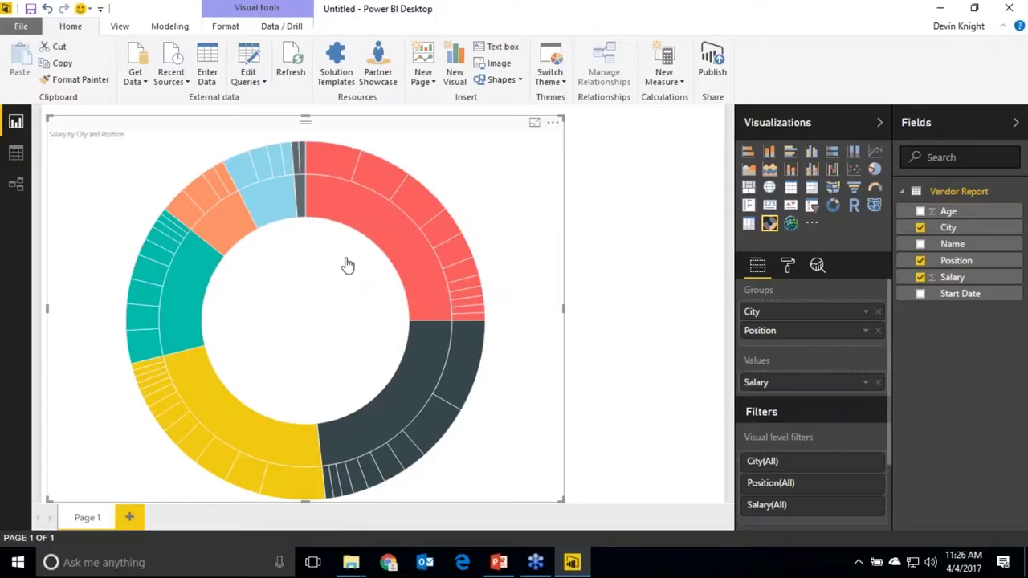
# Step: Cross-highlight sunburst slices: New York, then the Director, CMO, CFO and Development Lead segments
pyautogui.moveTo(340, 202)
pyautogui.click(383, 234)
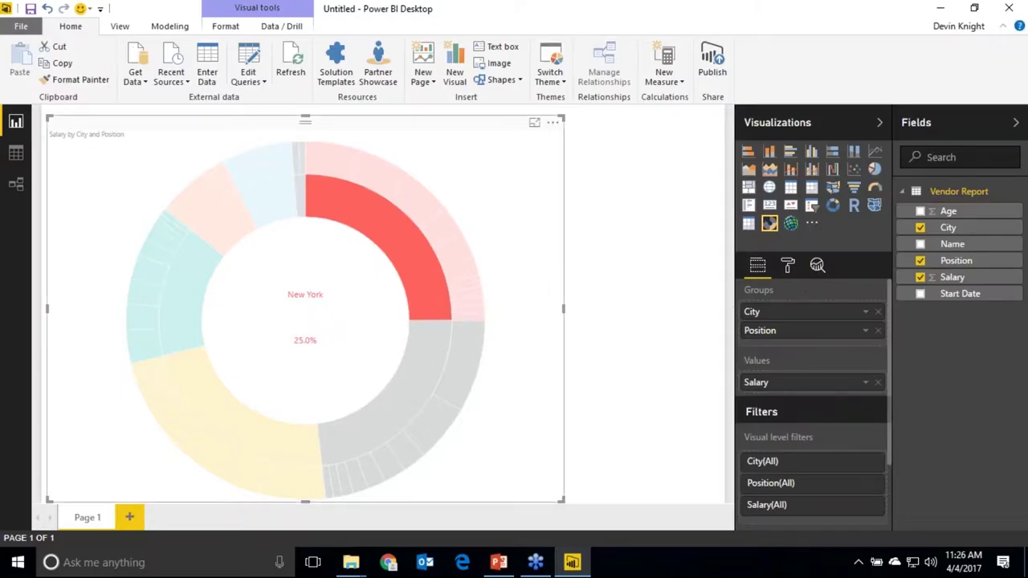
pyautogui.click(382, 281)
pyautogui.click(421, 209)
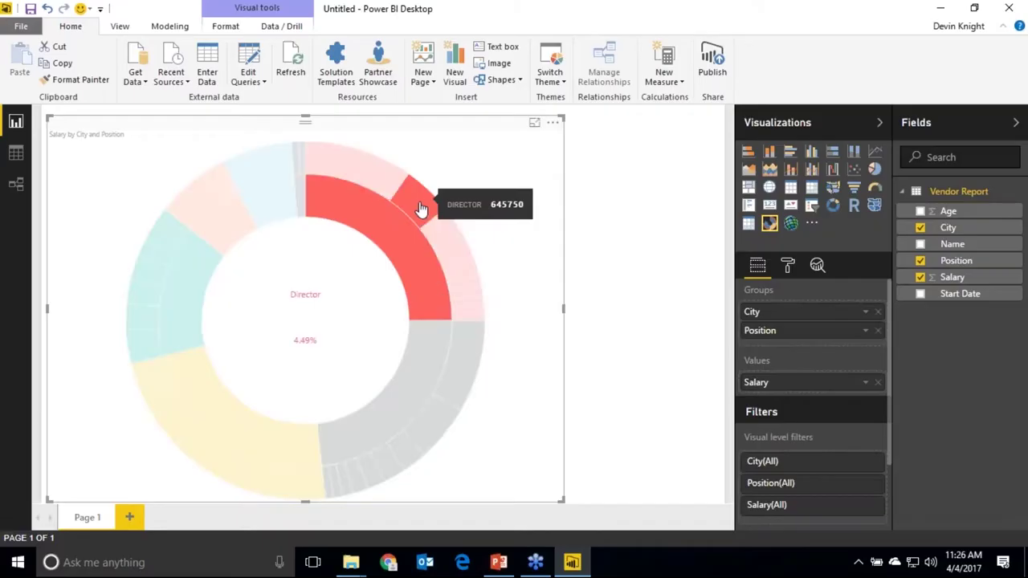
pyautogui.click(385, 178)
pyautogui.click(354, 164)
pyautogui.click(407, 204)
pyautogui.click(441, 256)
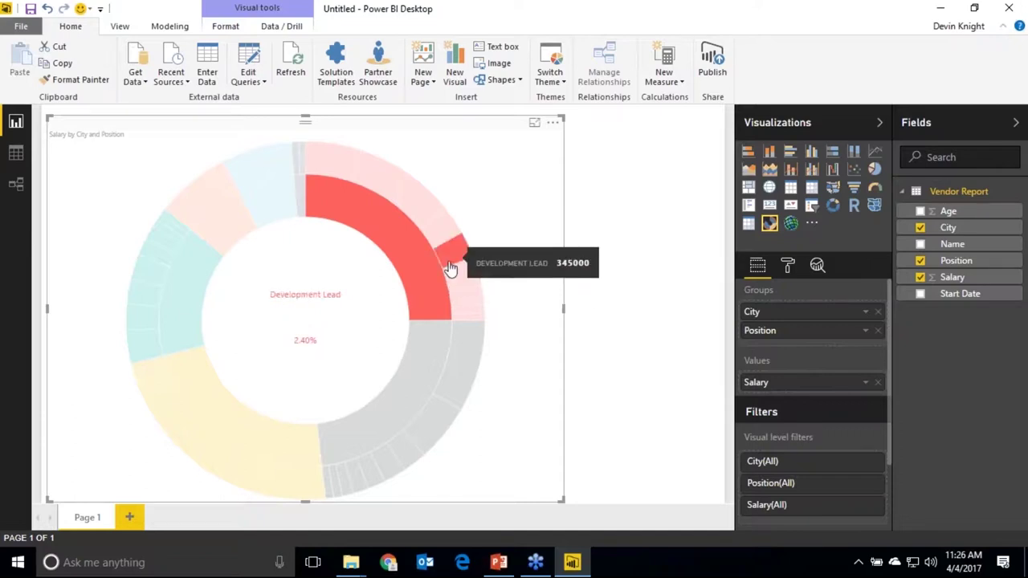
pyautogui.click(393, 184)
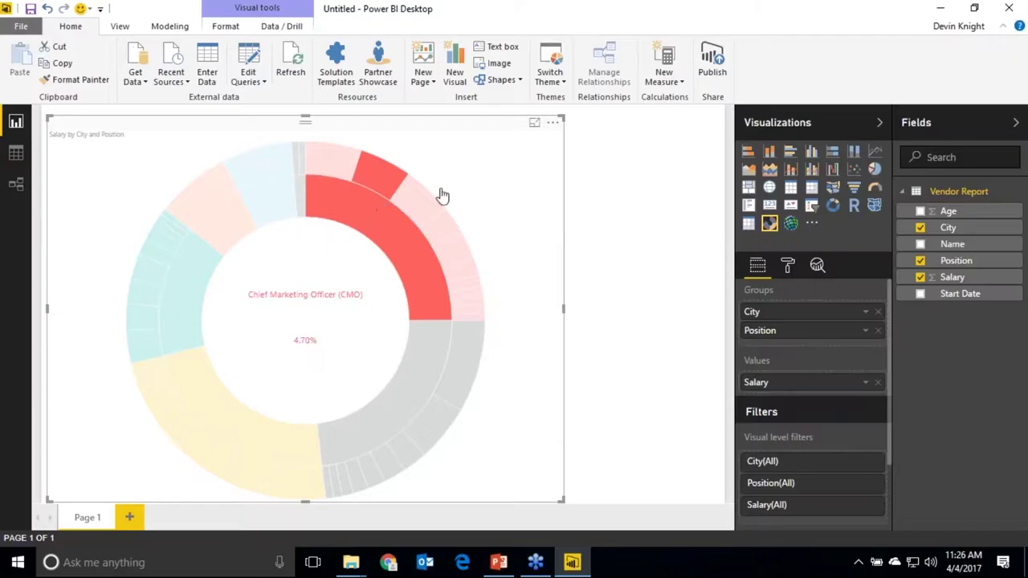
# Step: Clear the highlighting and shrink the sunburst chart into the canvas's upper-left area
pyautogui.click(401, 264)
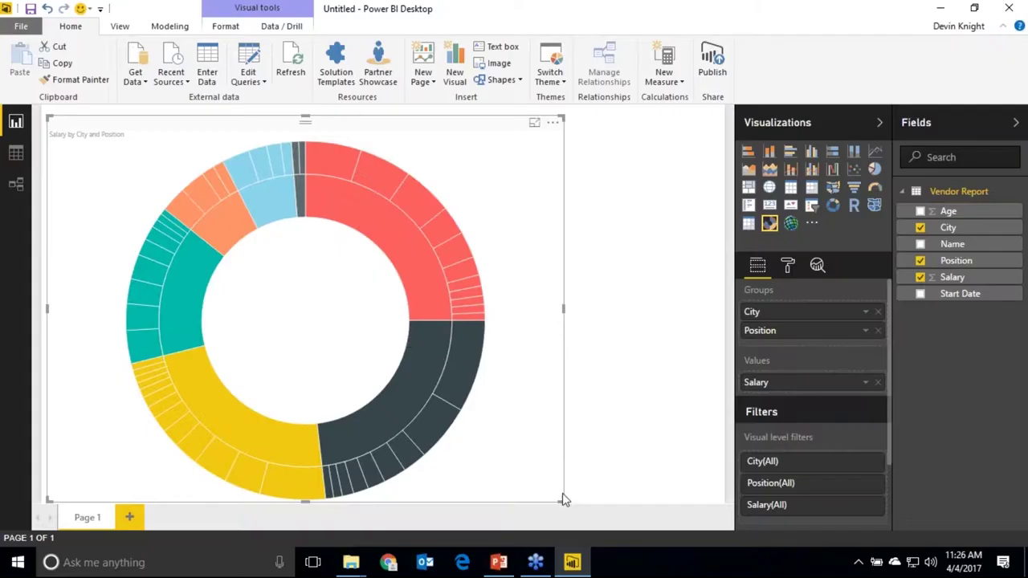
pyautogui.moveTo(563, 500); pyautogui.dragTo(326, 414)
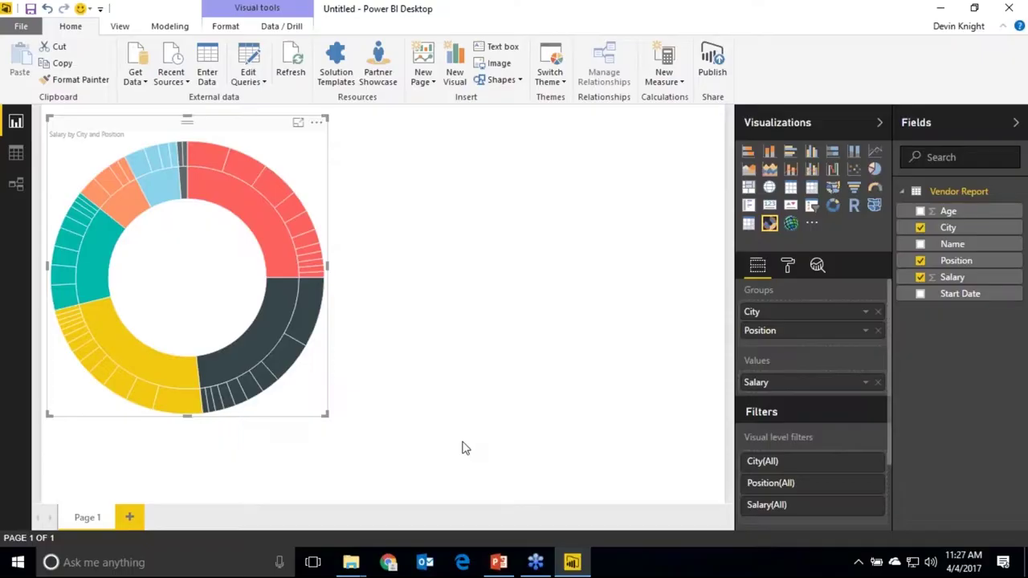
pyautogui.click(388, 563)
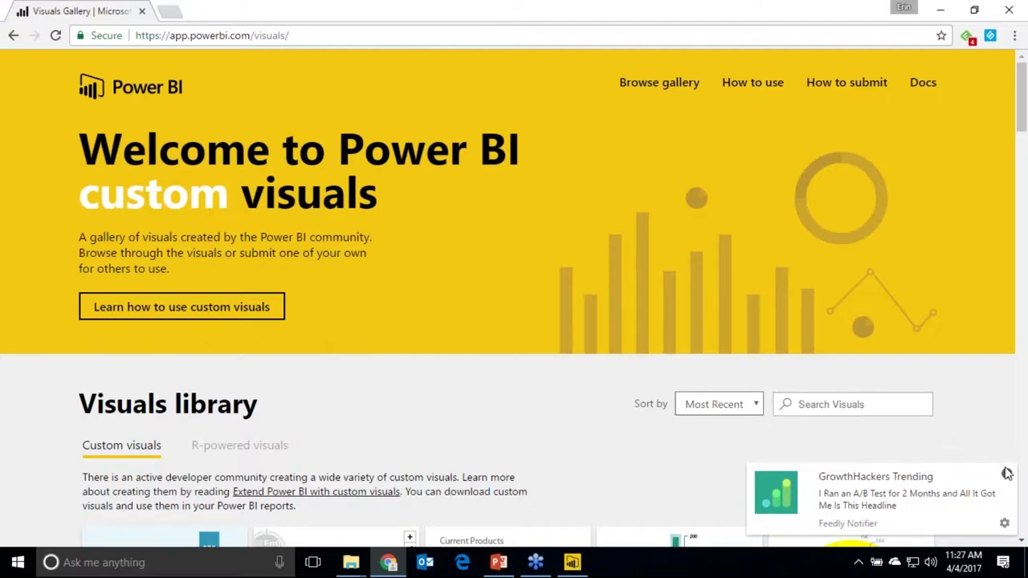
# Step: Dismiss the news notification, browse down the visuals library, and return to the page top
pyautogui.click(1007, 473)
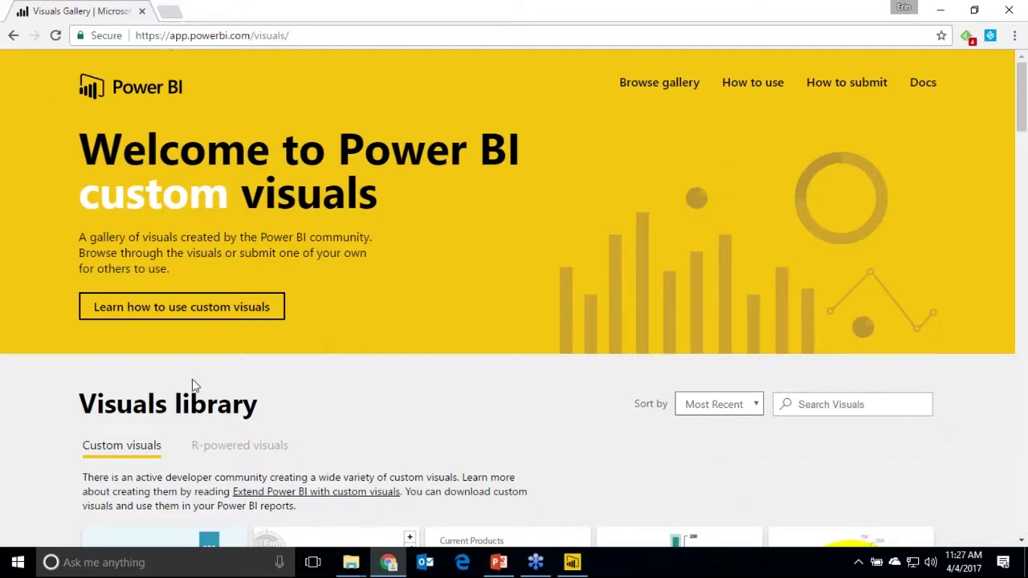
pyautogui.scroll(-4, 193, 384)
pyautogui.scroll(-3, 207, 383)
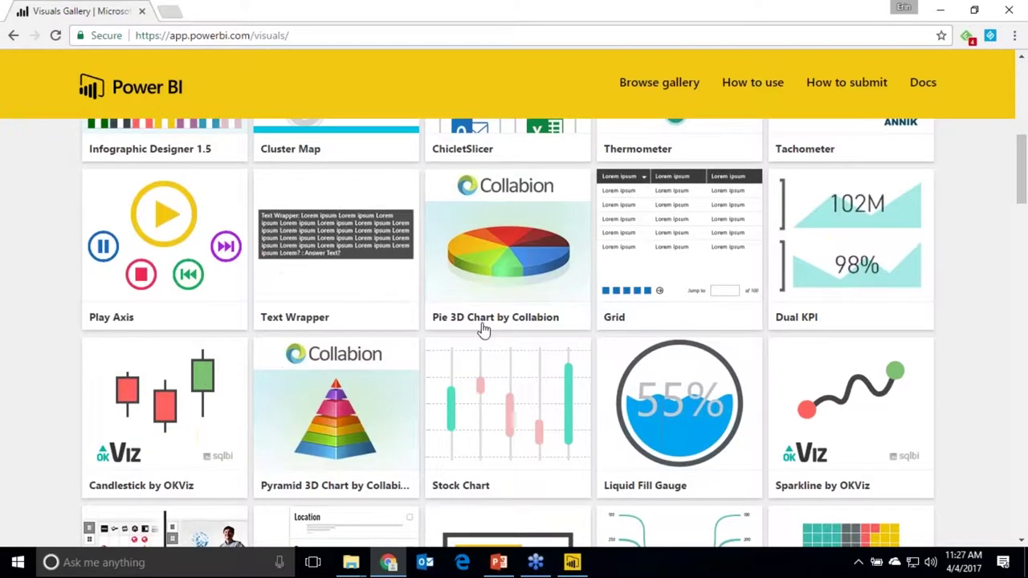
pyautogui.scroll(-5, 434, 294)
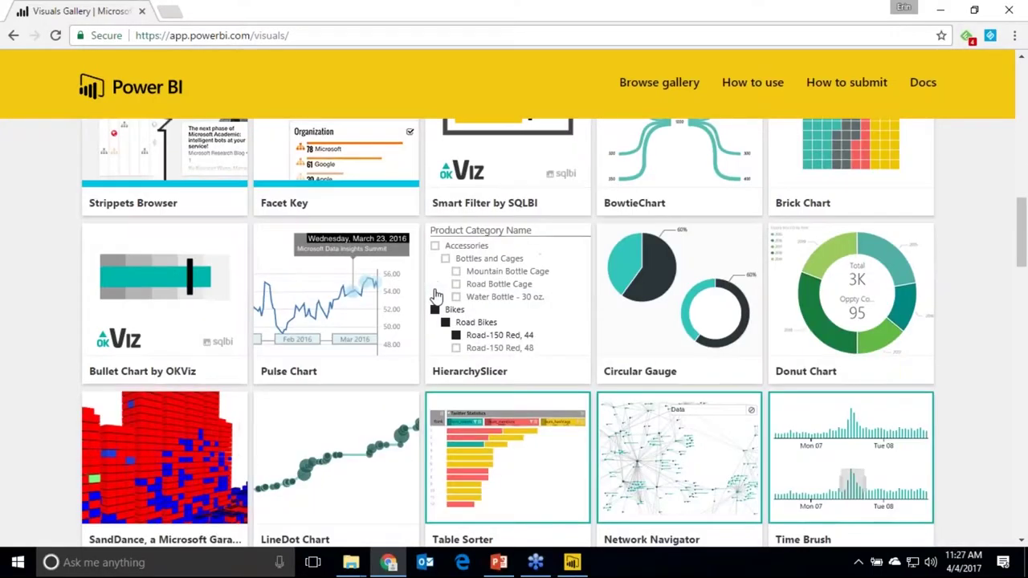
pyautogui.scroll(-11, 435, 295)
pyautogui.scroll(4, 436, 296)
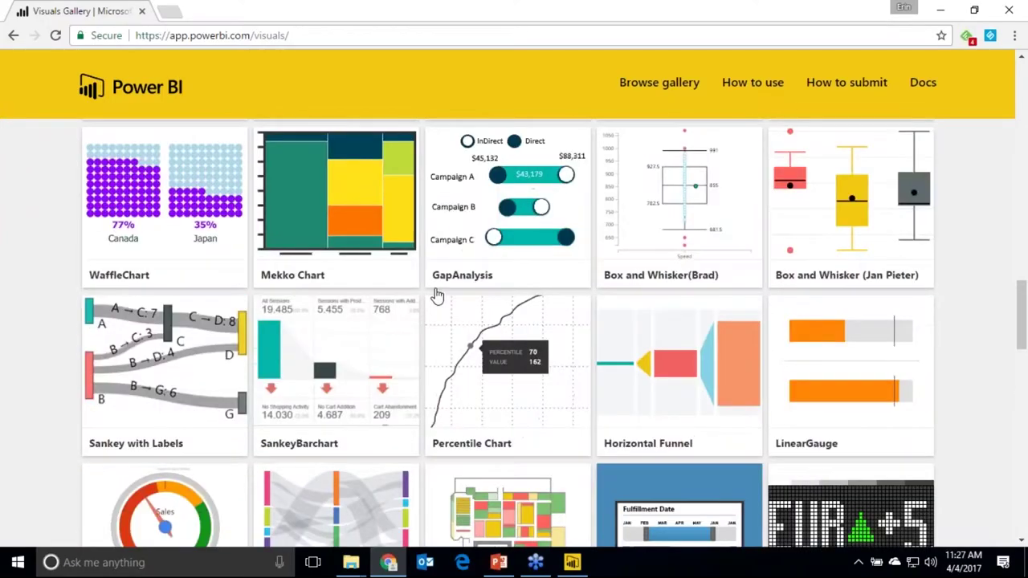
pyautogui.scroll(20, 436, 297)
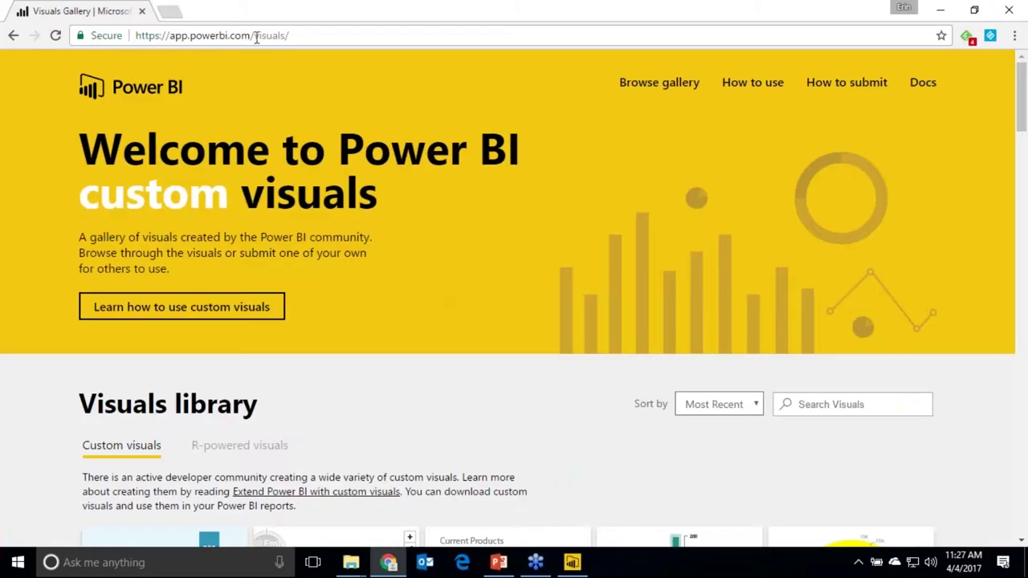
# Step: Go to store.office.com and open the Power BI custom visuals listing
pyautogui.click(257, 35)
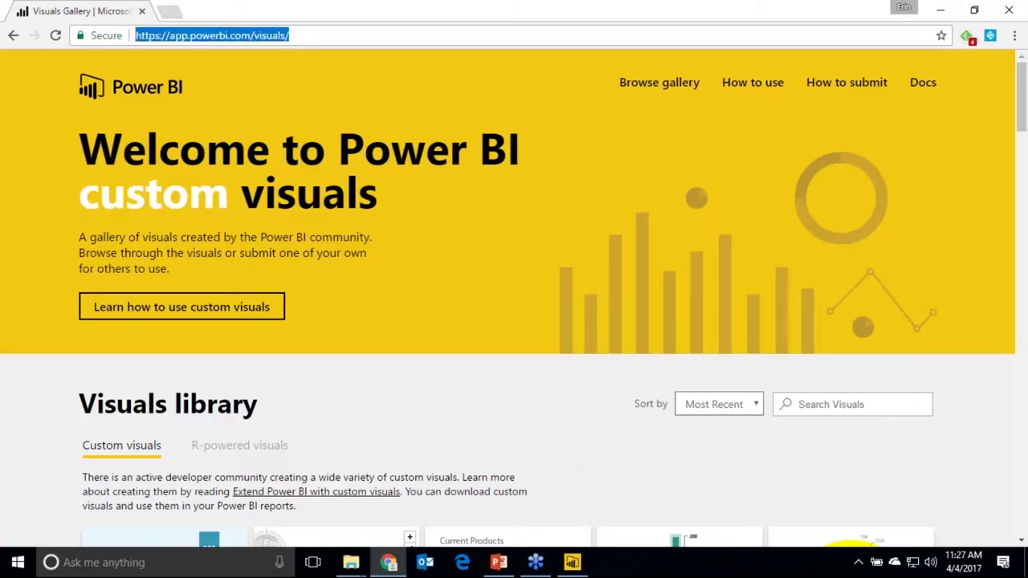
pyautogui.write('s')
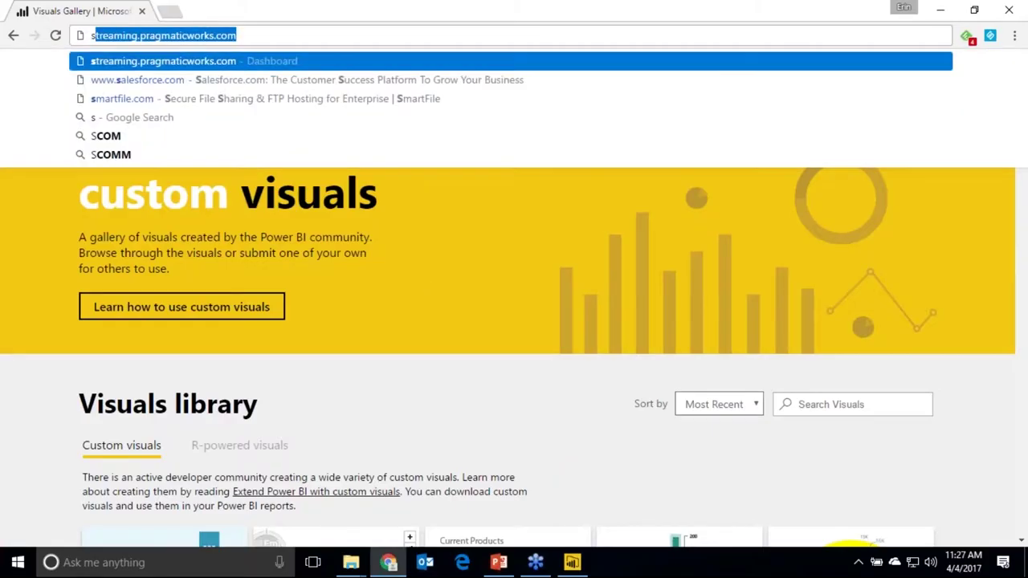
pyautogui.write('t')
pyautogui.press('Delete')
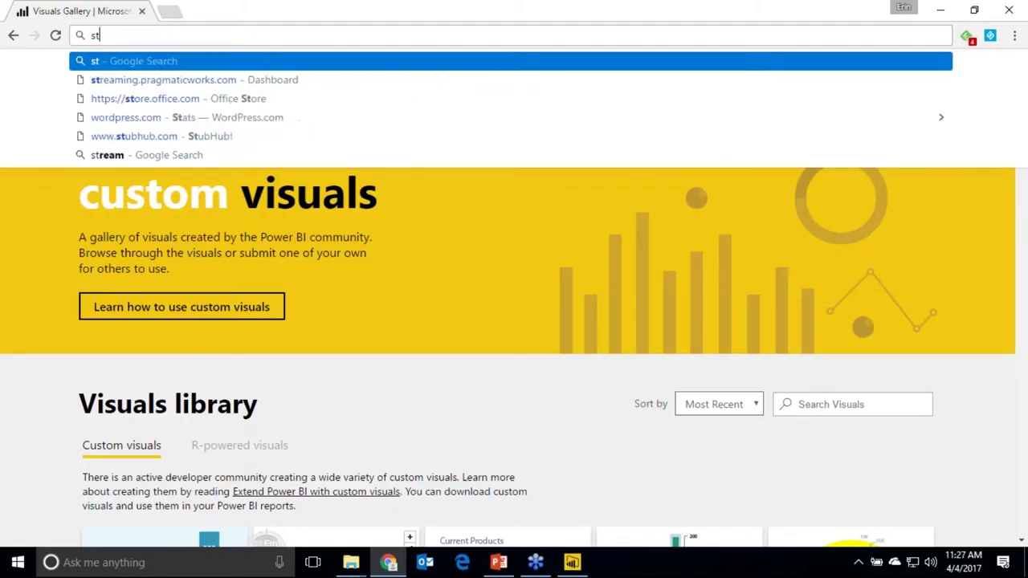
pyautogui.write('ore.office.com')
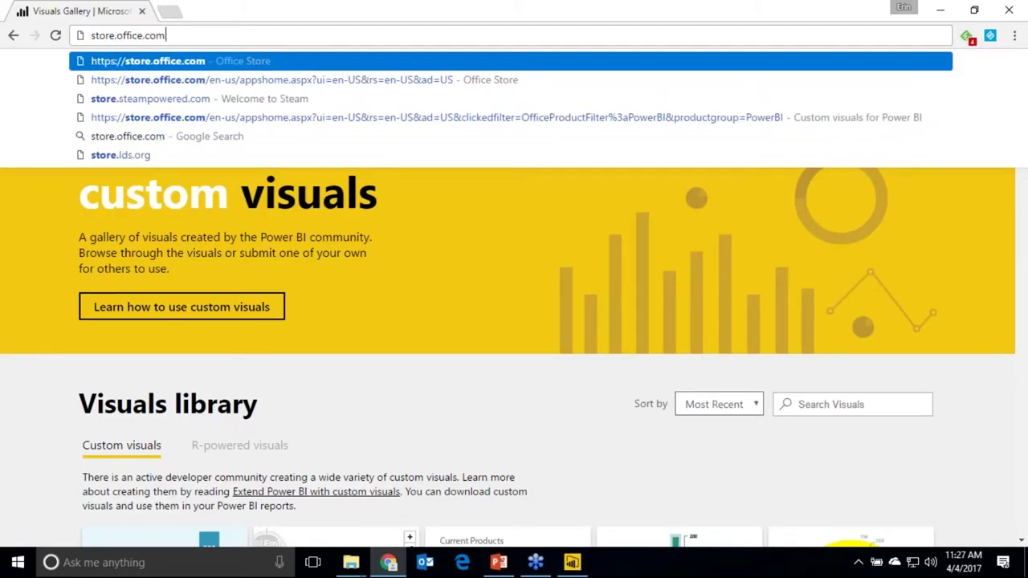
pyautogui.press('Escape')
pyautogui.press('Return')
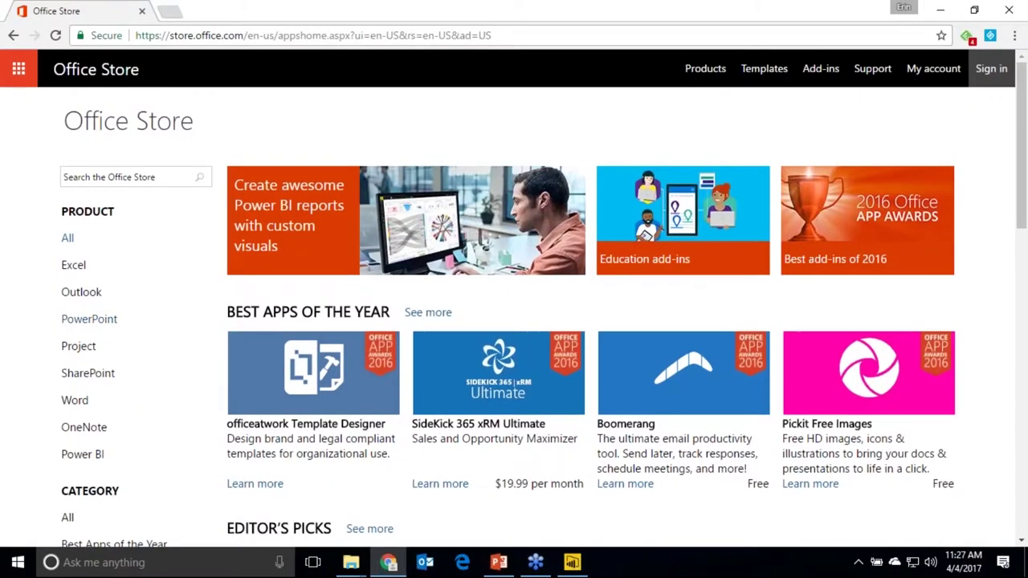
pyautogui.scroll(-2, 87, 313)
pyautogui.click(87, 309)
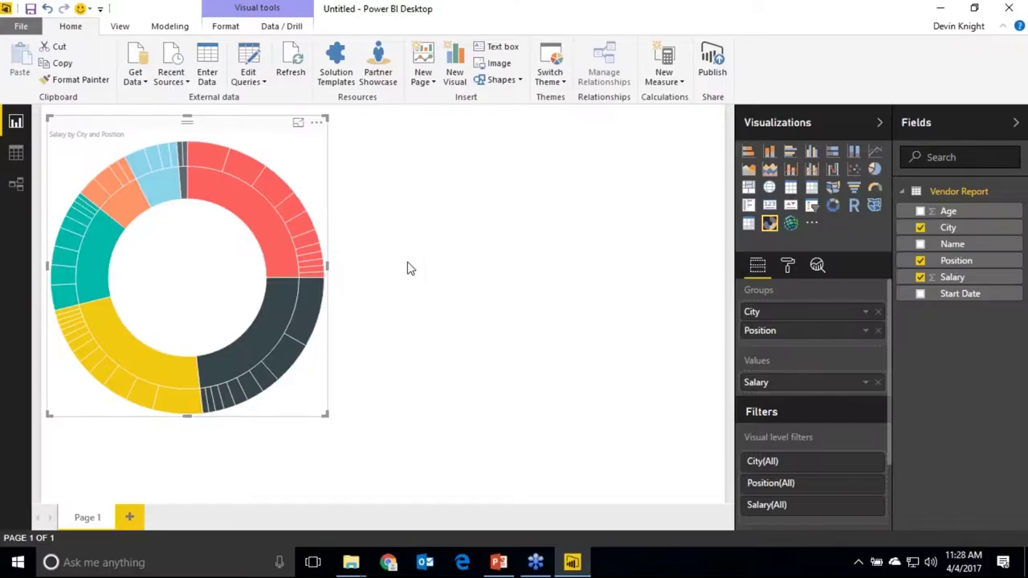
# Step: Close the report without saving and relaunch Power BI Desktop from the Start menu search
pyautogui.click(1011, 9)
pyautogui.click(586, 307)
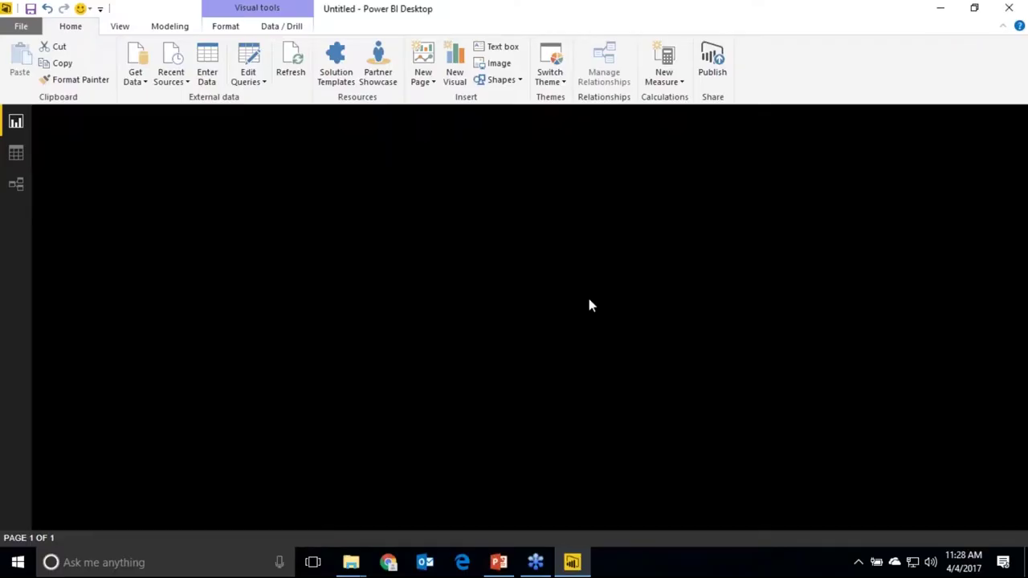
pyautogui.press('super')
pyautogui.write('power')
pyautogui.press('Return')
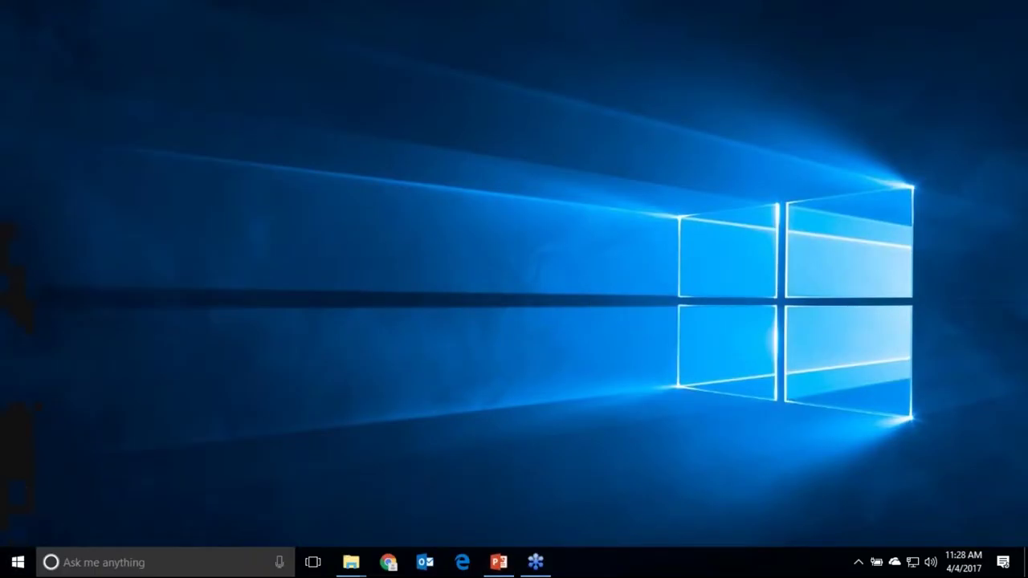
pyautogui.press('super')
pyautogui.write('pow')
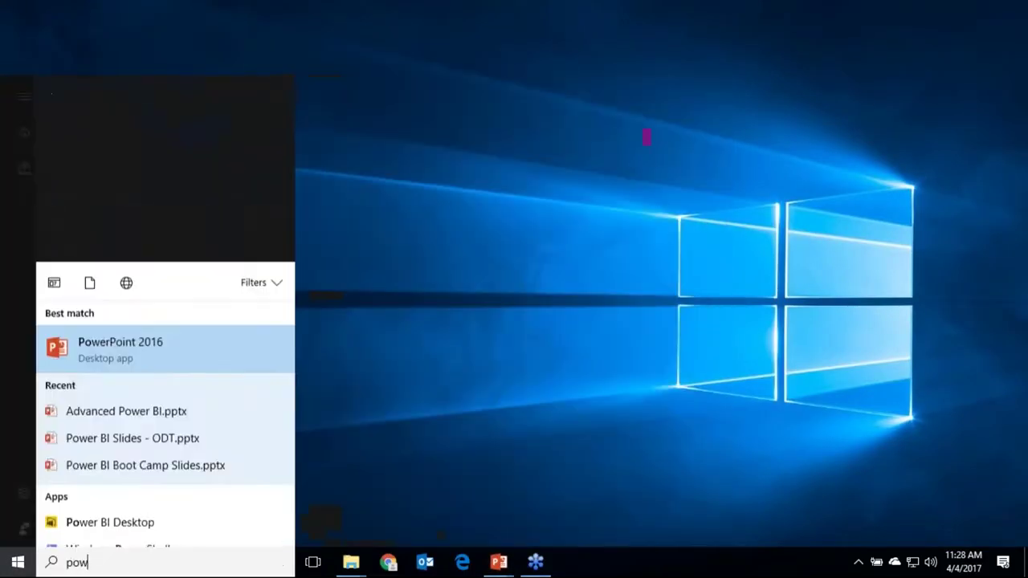
pyautogui.write('er')
pyautogui.press('Down')
pyautogui.press('Return')
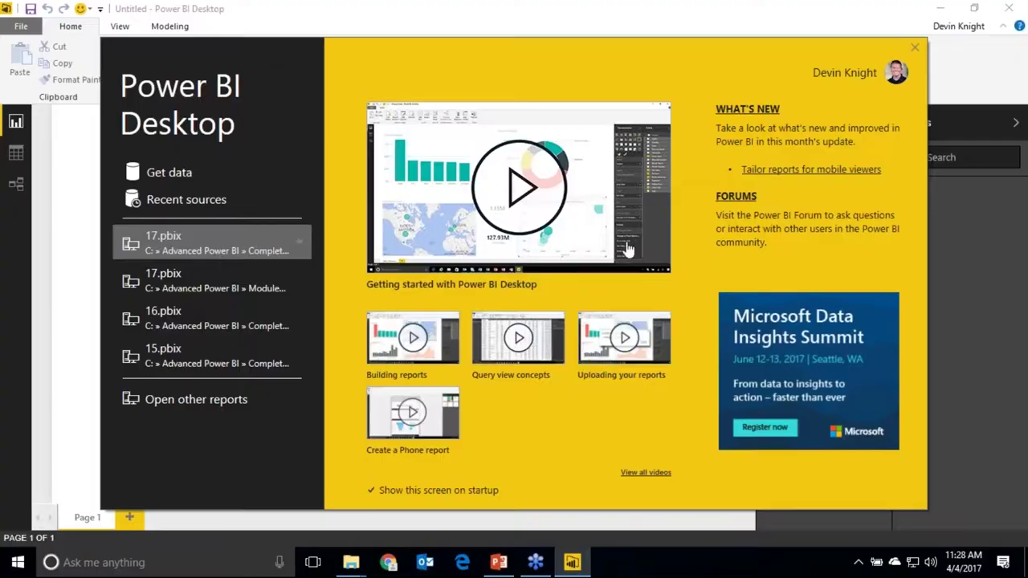
# Step: Import FIPS_CountyName.txt from Advanced Power BI\Data as a Text/CSV source
pyautogui.click(913, 48)
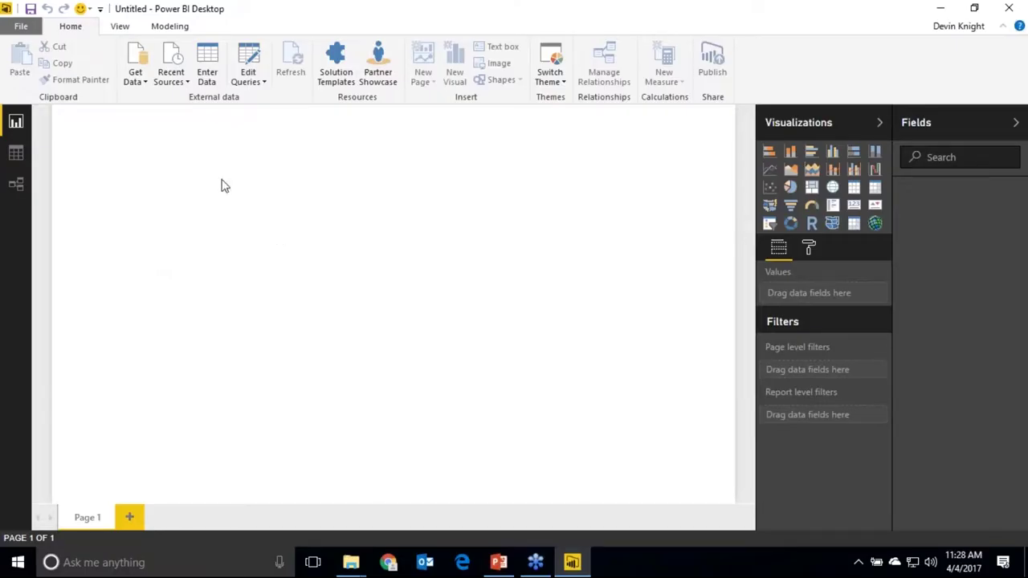
pyautogui.click(134, 80)
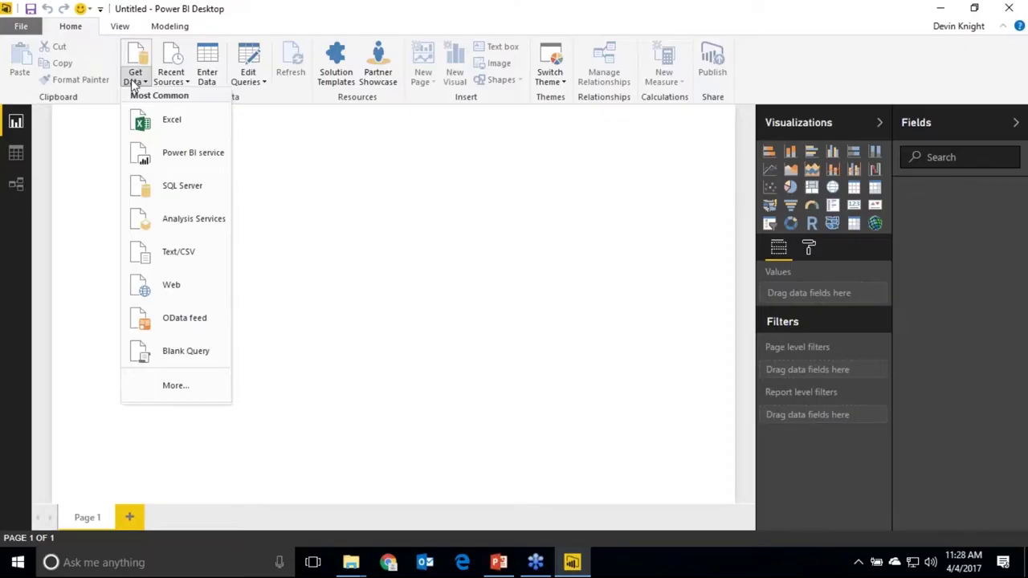
pyautogui.click(194, 257)
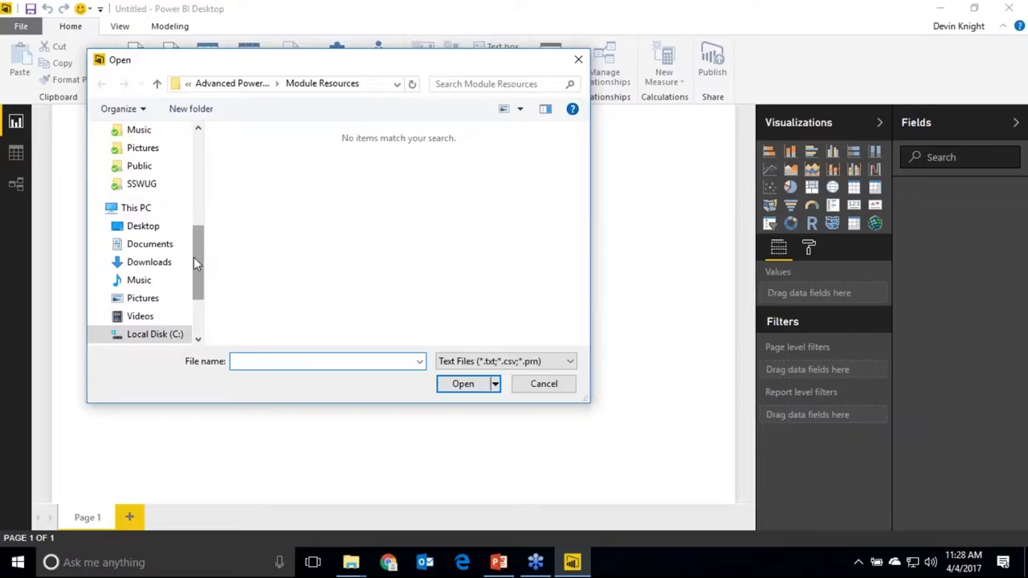
pyautogui.click(251, 85)
pyautogui.doubleClick(256, 185)
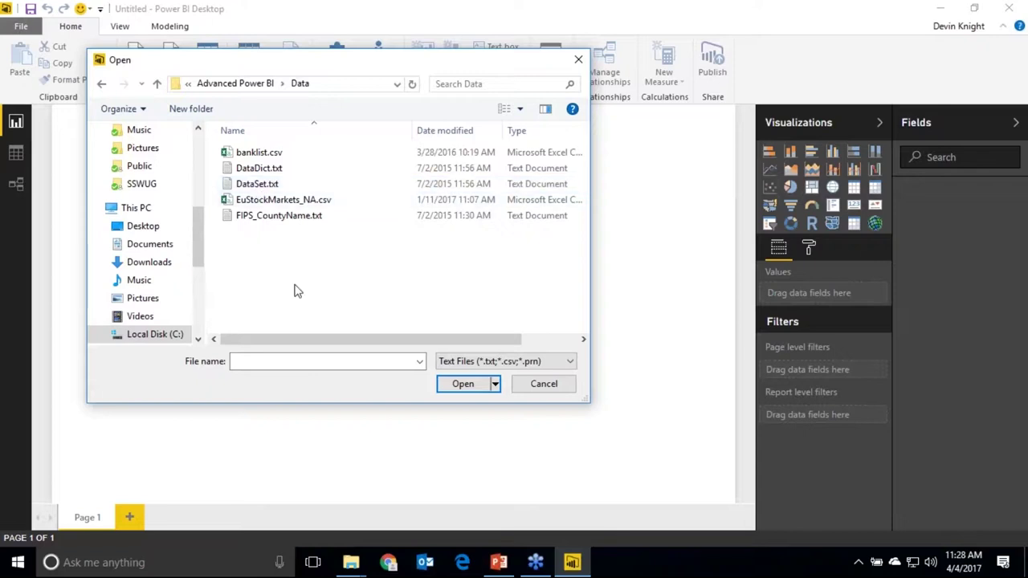
pyautogui.click(278, 226)
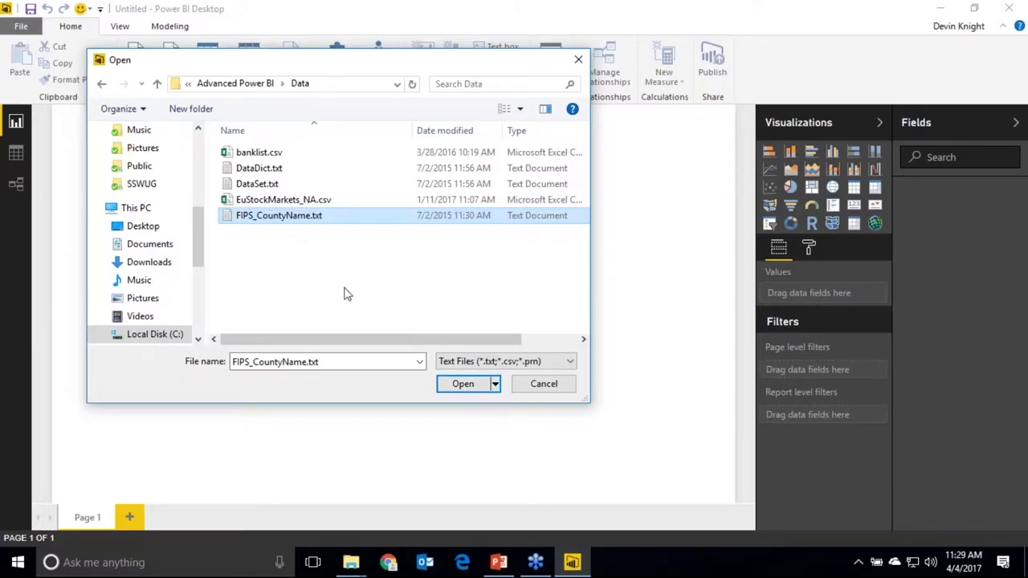
pyautogui.click(462, 384)
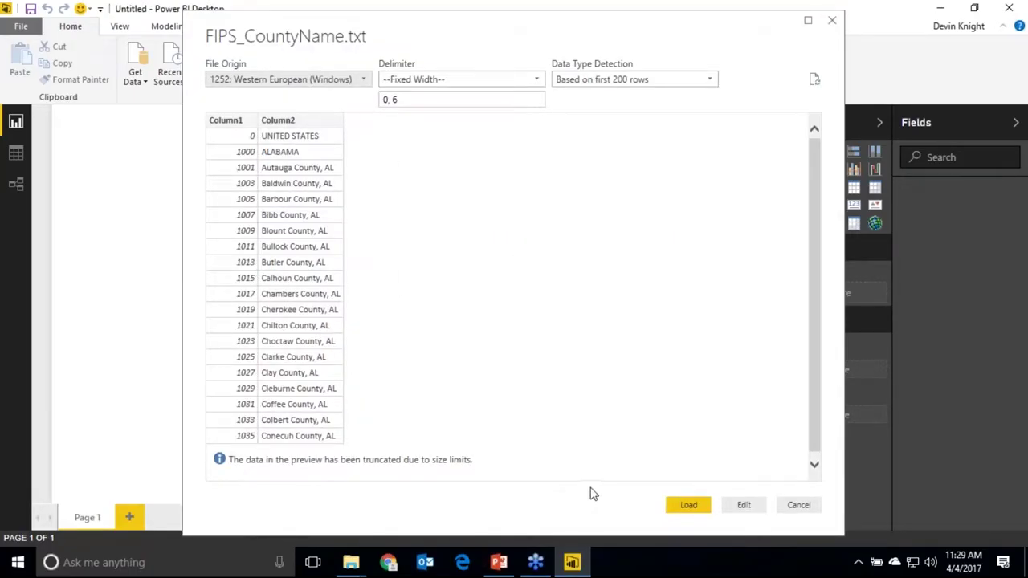
# Step: Open the FIPS_CountyName data in the Query Editor and review its Source and Changed Type steps
pyautogui.click(735, 509)
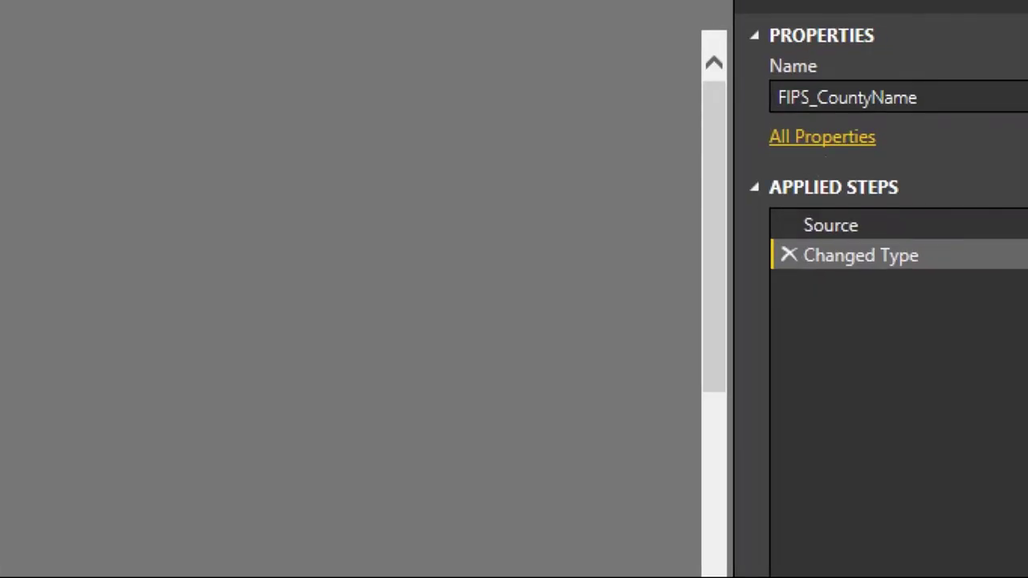
pyautogui.moveTo(707, 278)
pyautogui.mouseDown()
pyautogui.moveTo(608, 294)
pyautogui.moveTo(578, 321)
pyautogui.mouseUp()
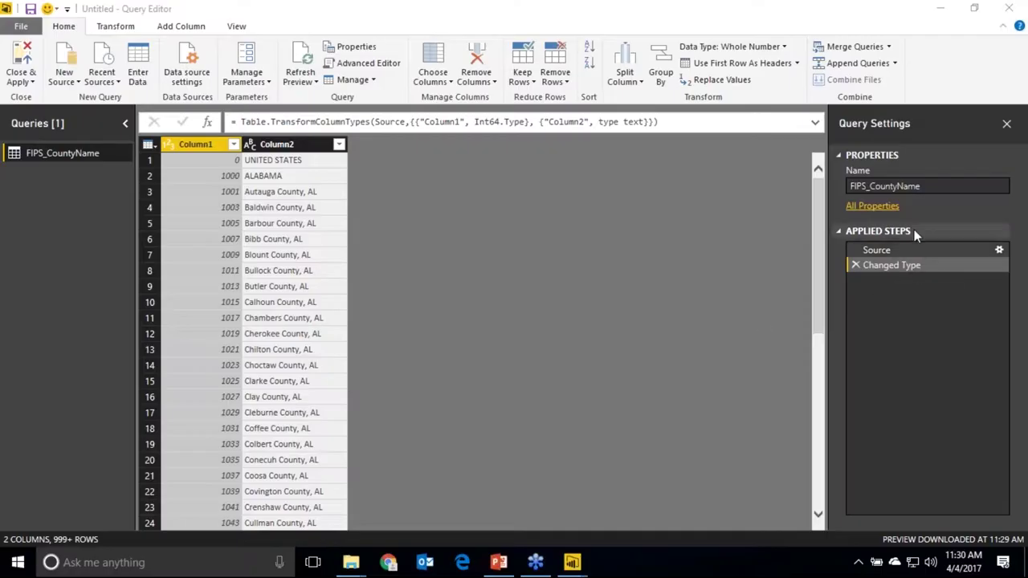
# Step: Delete the Changed Type step to keep leading-zero codes, and rename the query to Country
pyautogui.click(856, 265)
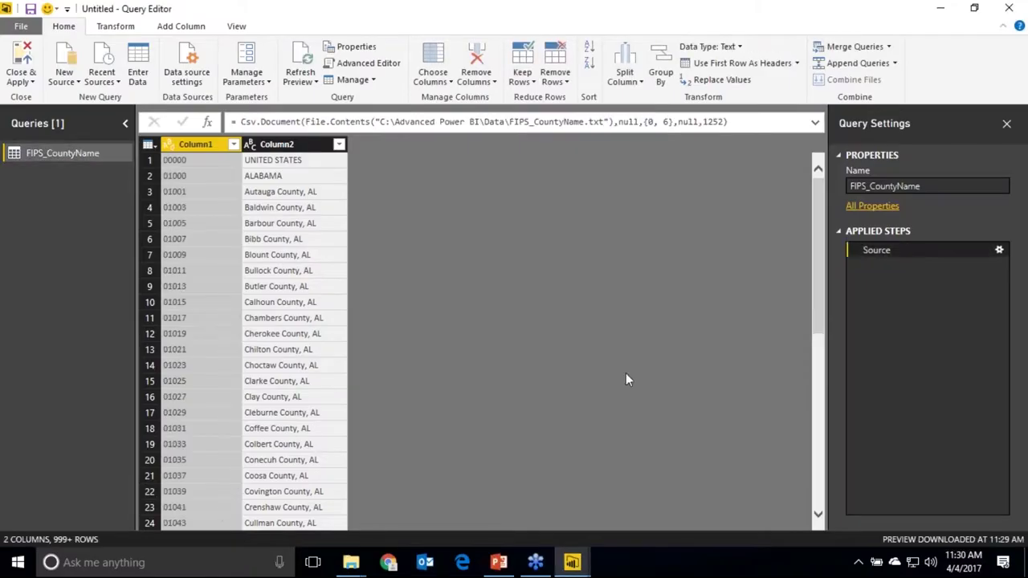
pyautogui.click(213, 334)
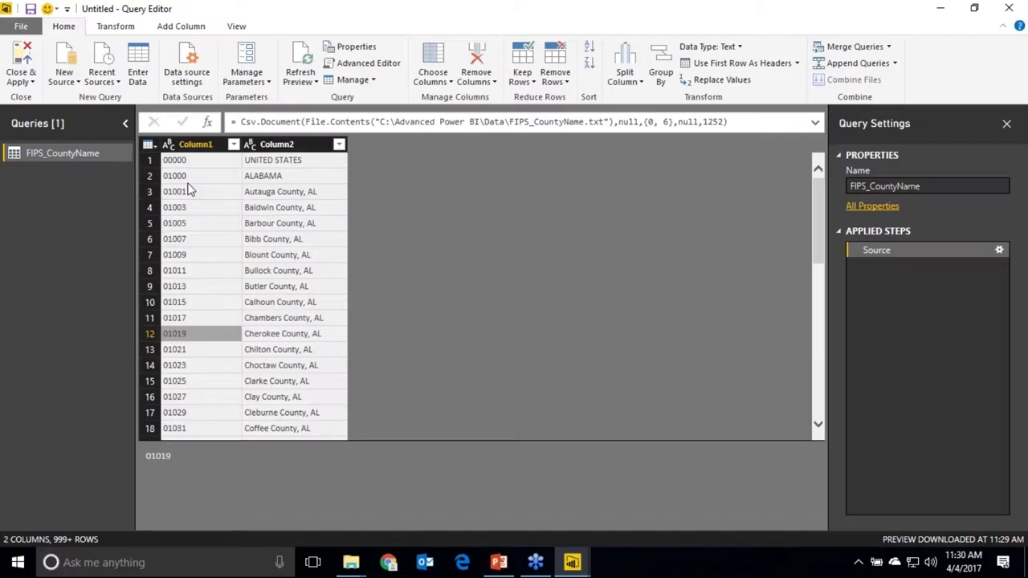
pyautogui.click(924, 185)
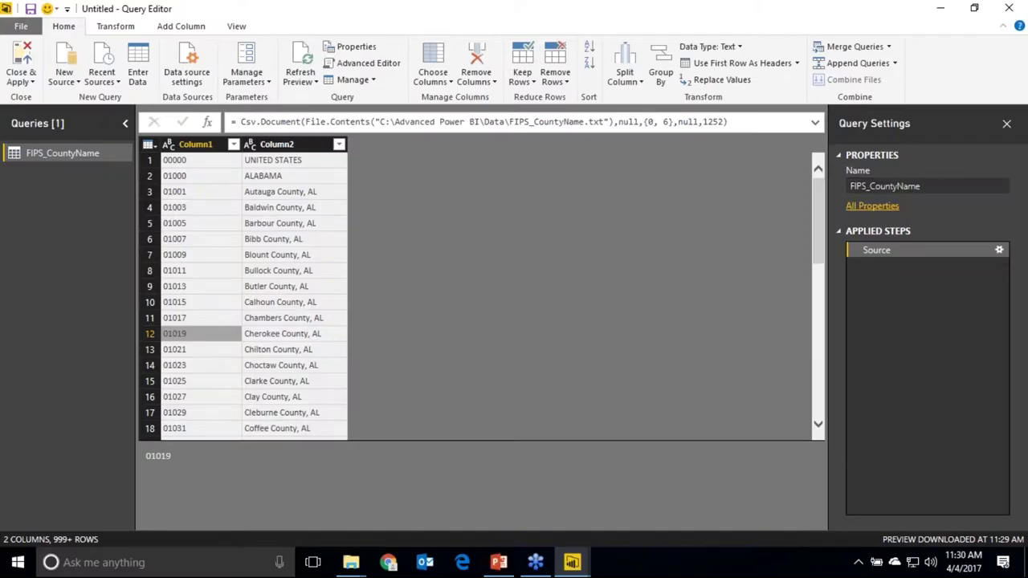
pyautogui.write('Country')
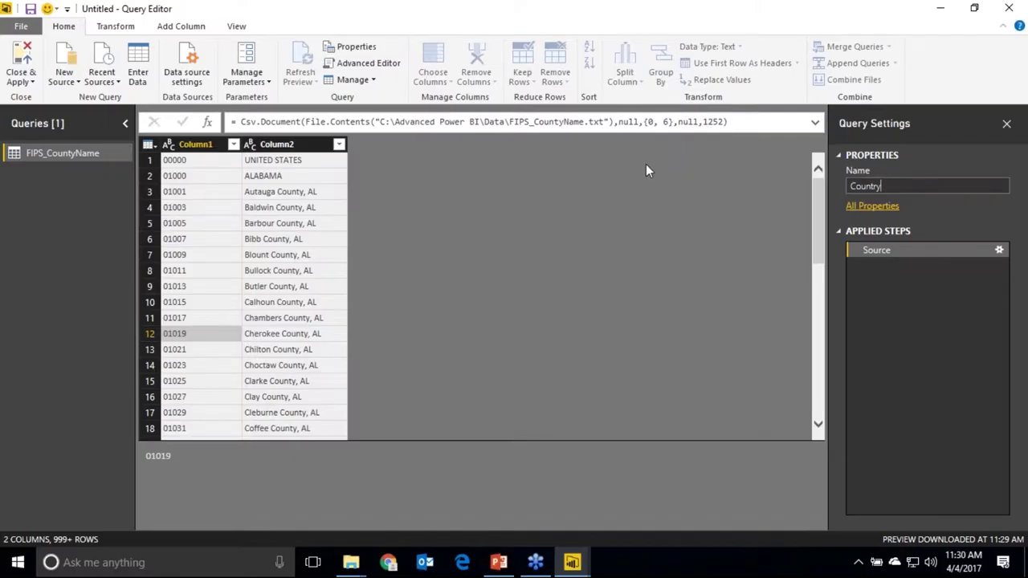
pyautogui.click(494, 228)
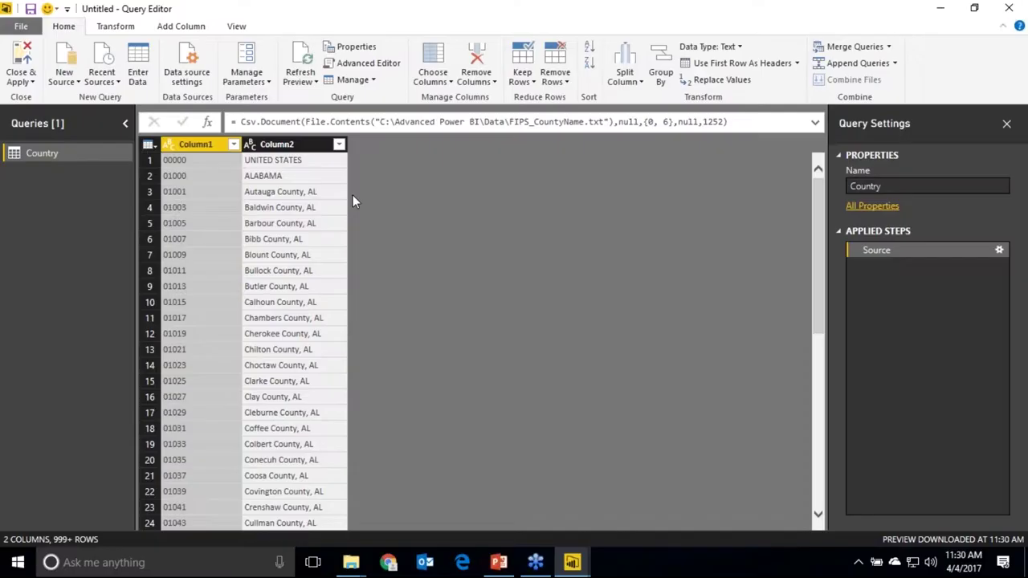
pyautogui.click(271, 177)
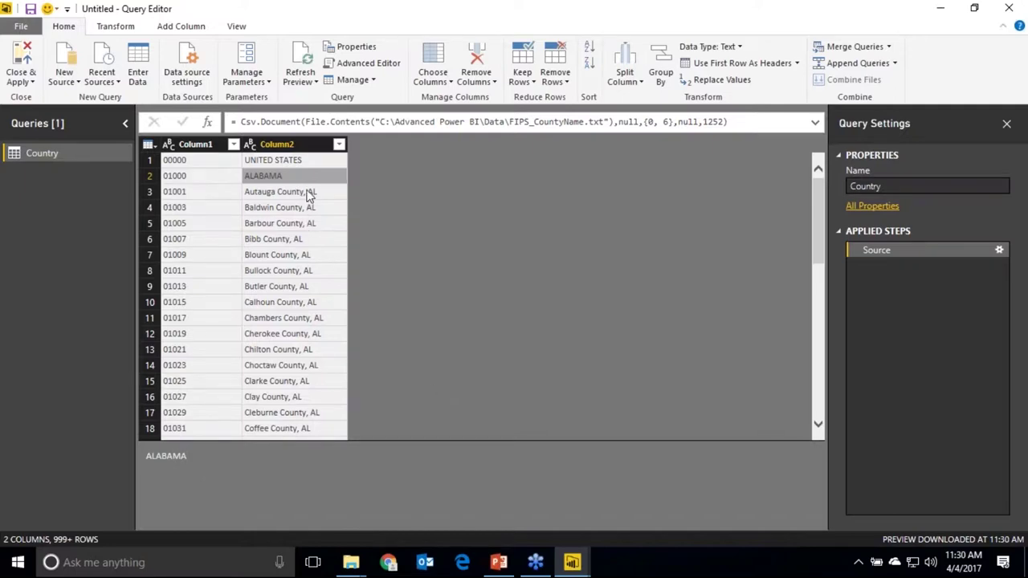
# Step: Split Column2 at the left-most comma into Column2.1 and Column2.2, and remove the Changed Type step
pyautogui.rightClick(312, 150)
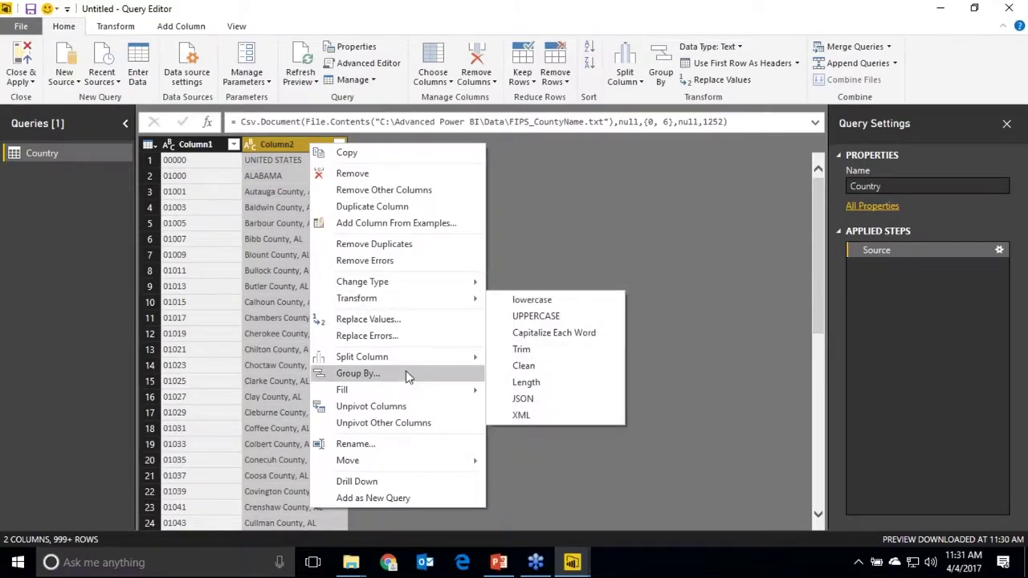
pyautogui.moveTo(408, 366)
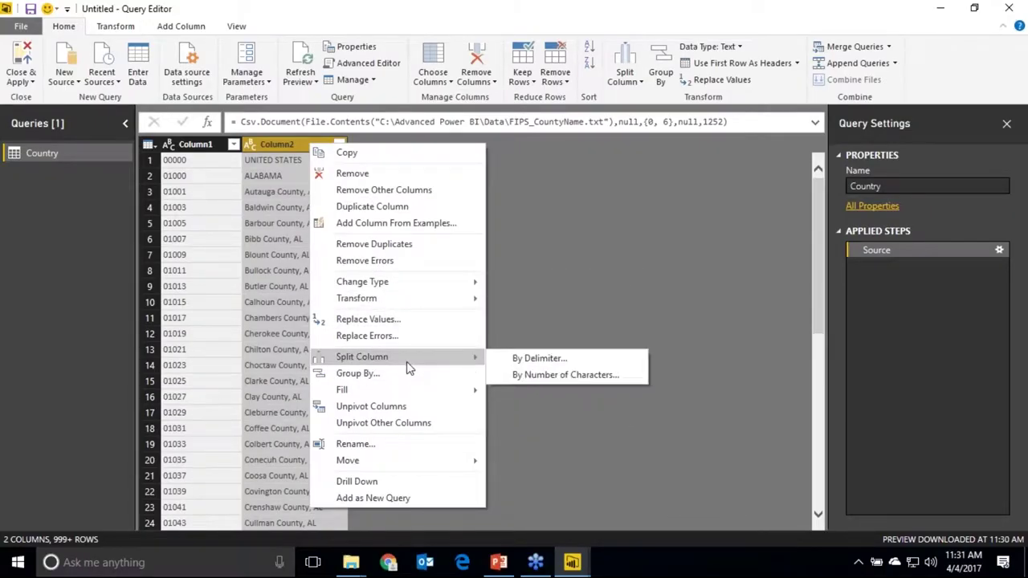
pyautogui.click(518, 362)
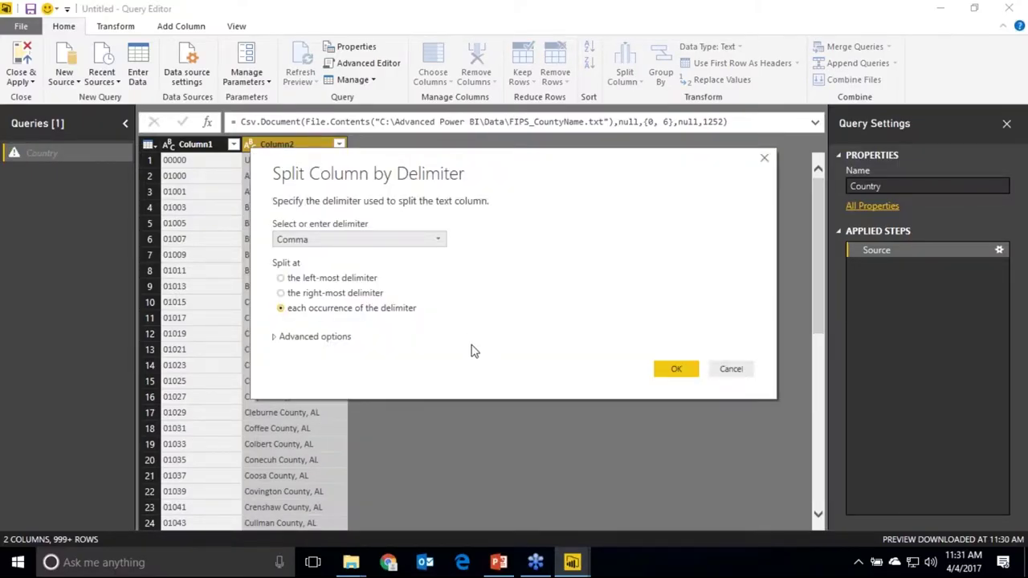
pyautogui.moveTo(328, 167); pyautogui.dragTo(295, 248)
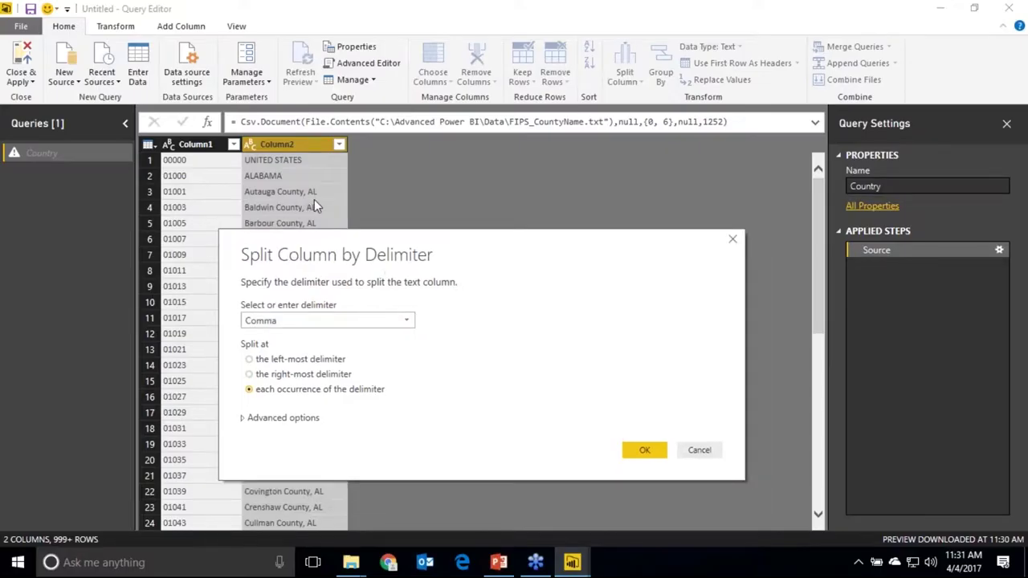
pyautogui.click(405, 325)
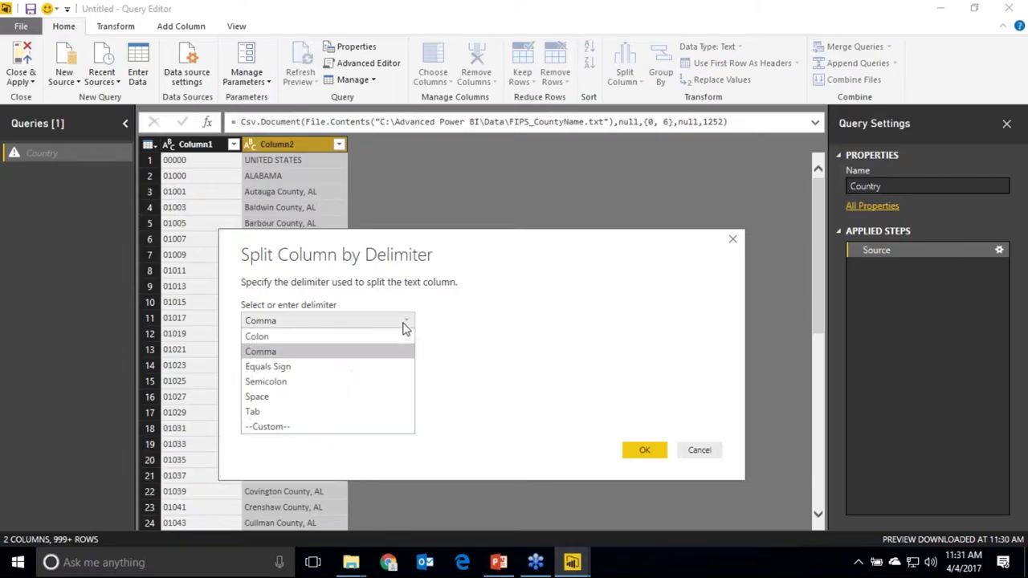
pyautogui.click(349, 424)
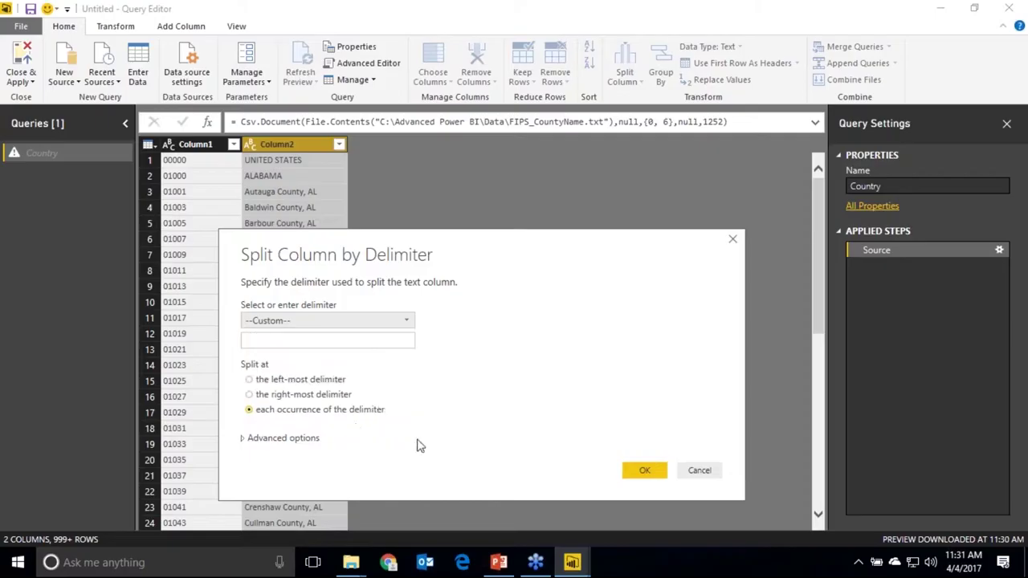
pyautogui.click(315, 342)
pyautogui.write(',')
pyautogui.click(271, 380)
pyautogui.click(644, 470)
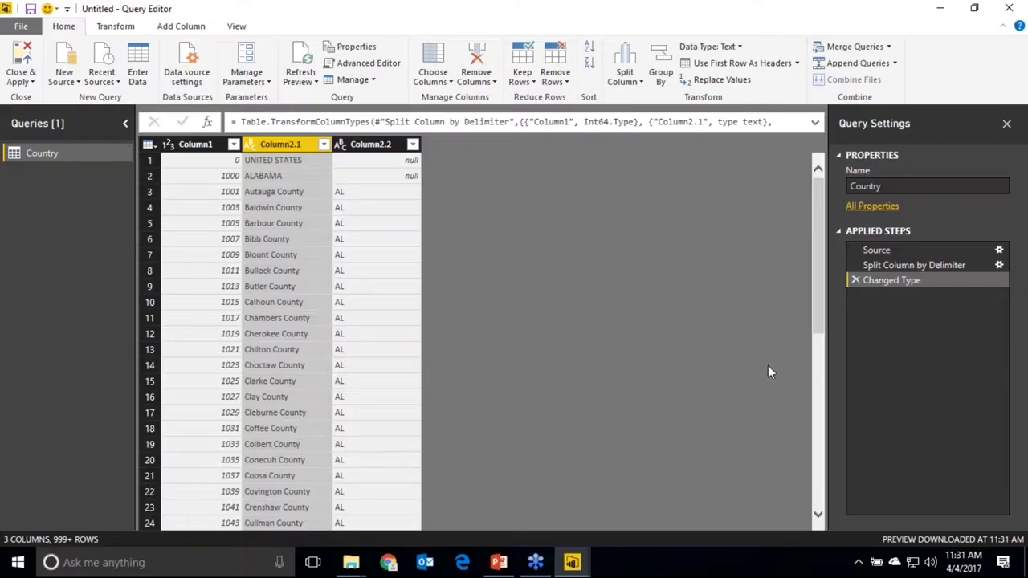
pyautogui.click(856, 279)
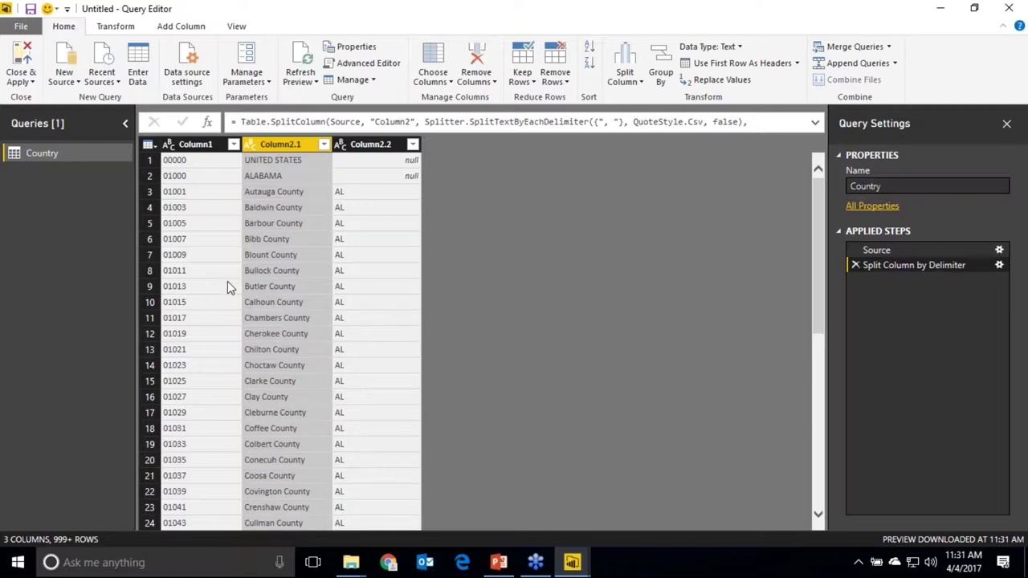
# Step: Turn off automatic column type detection in the current file's Data Load options
pyautogui.click(22, 29)
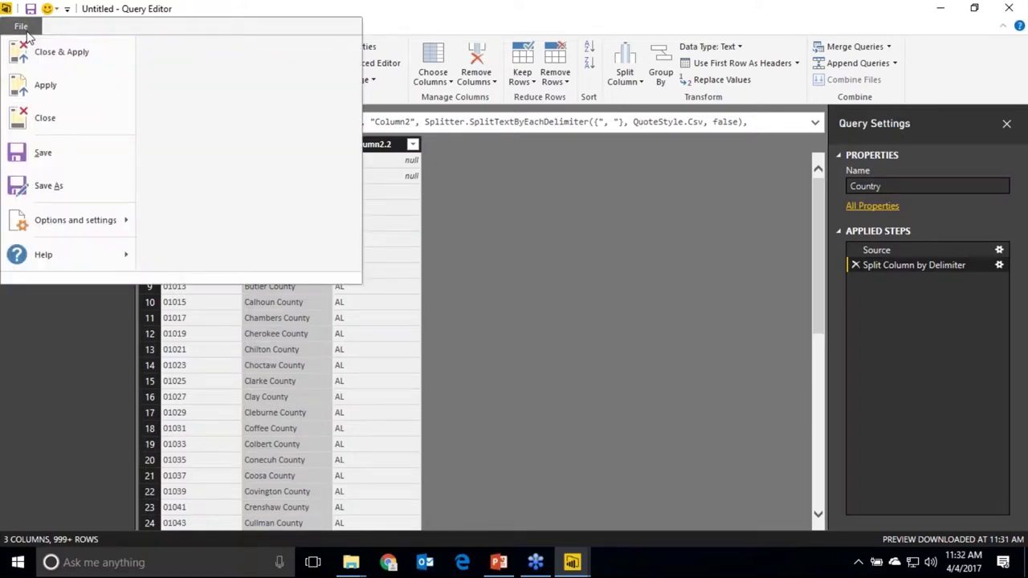
pyautogui.moveTo(91, 227)
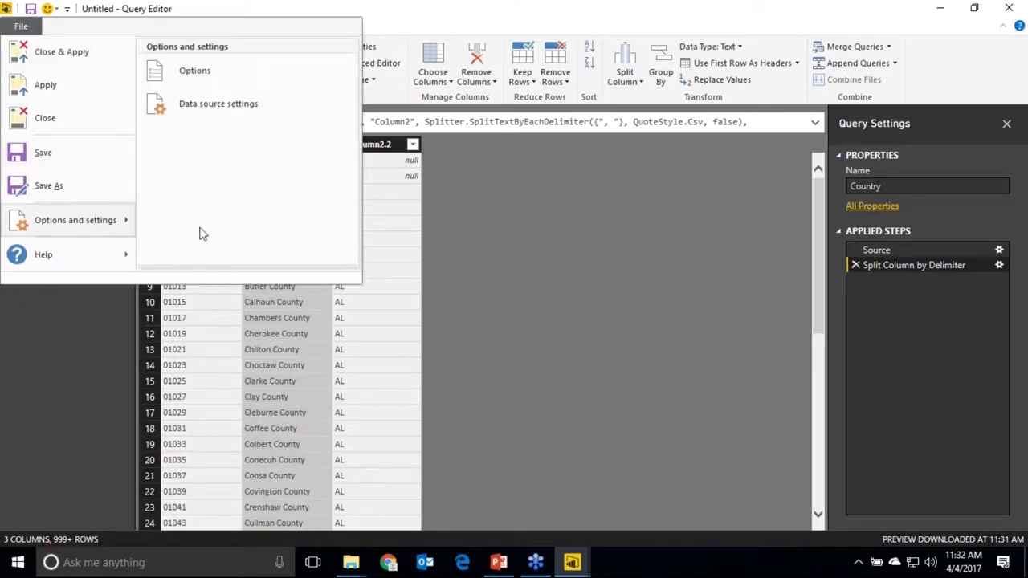
pyautogui.click(238, 72)
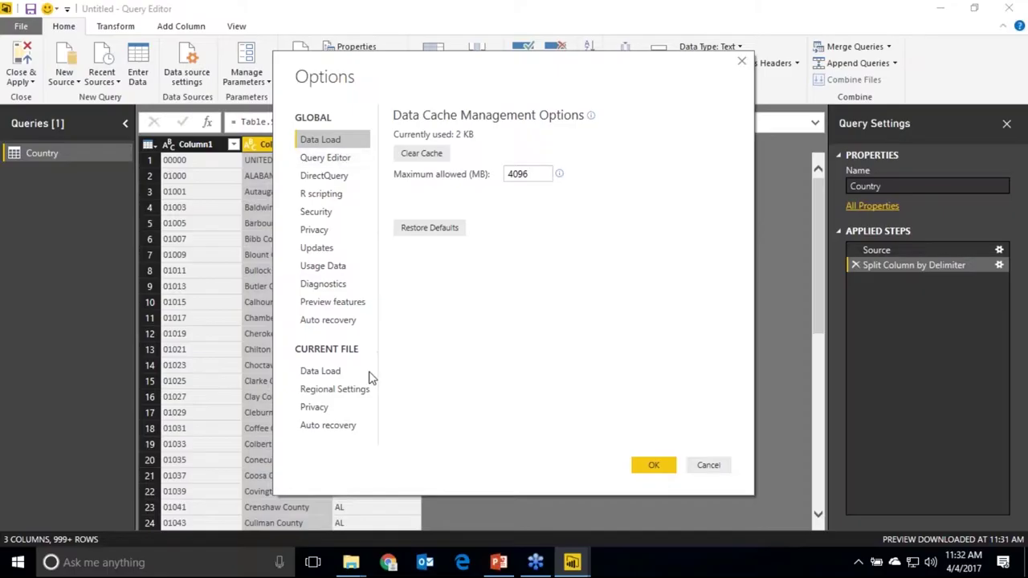
pyautogui.click(327, 378)
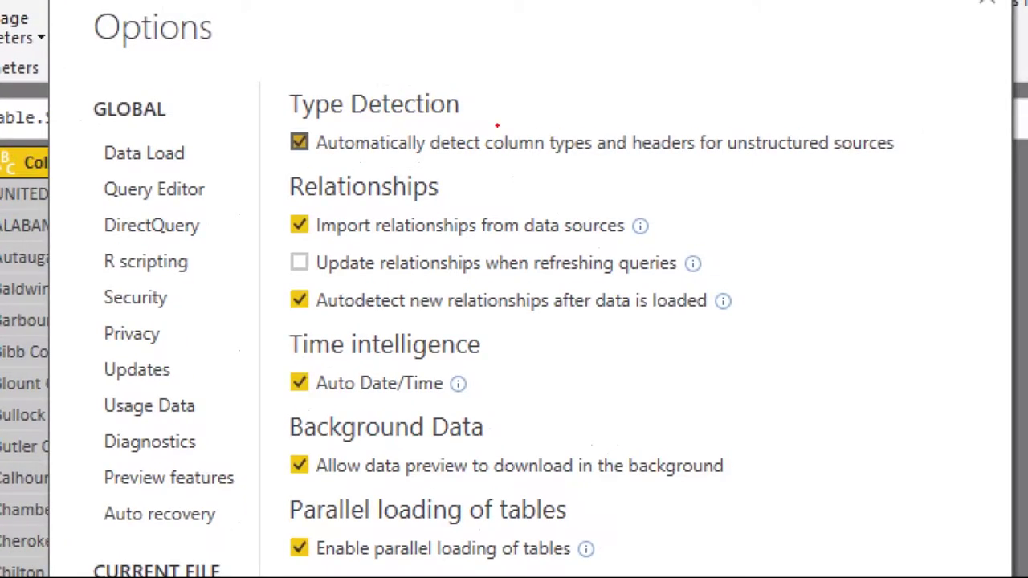
pyautogui.moveTo(269, 113)
pyautogui.mouseDown()
pyautogui.moveTo(714, 198)
pyautogui.moveTo(908, 176)
pyautogui.mouseUp()
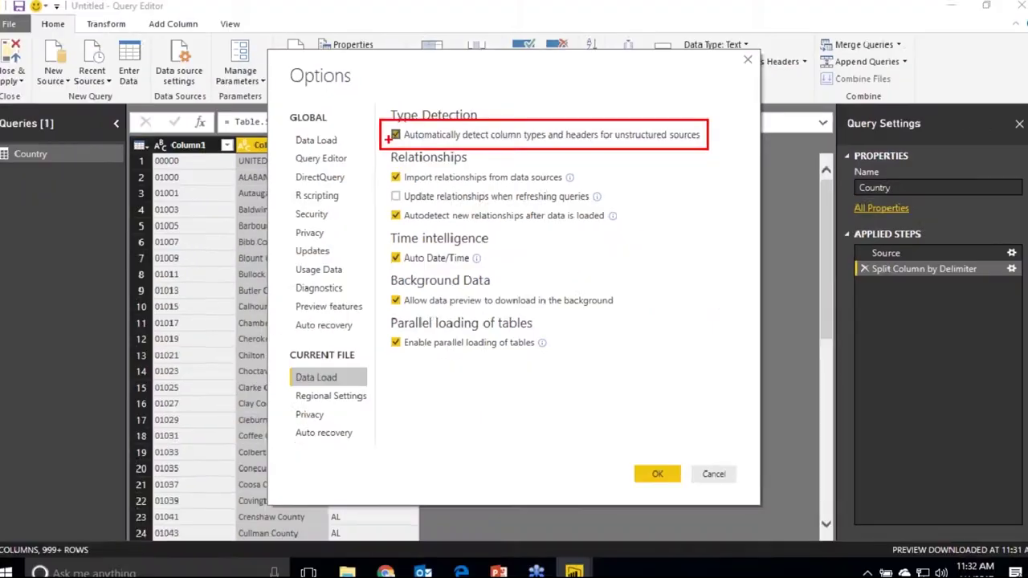
pyautogui.click(395, 135)
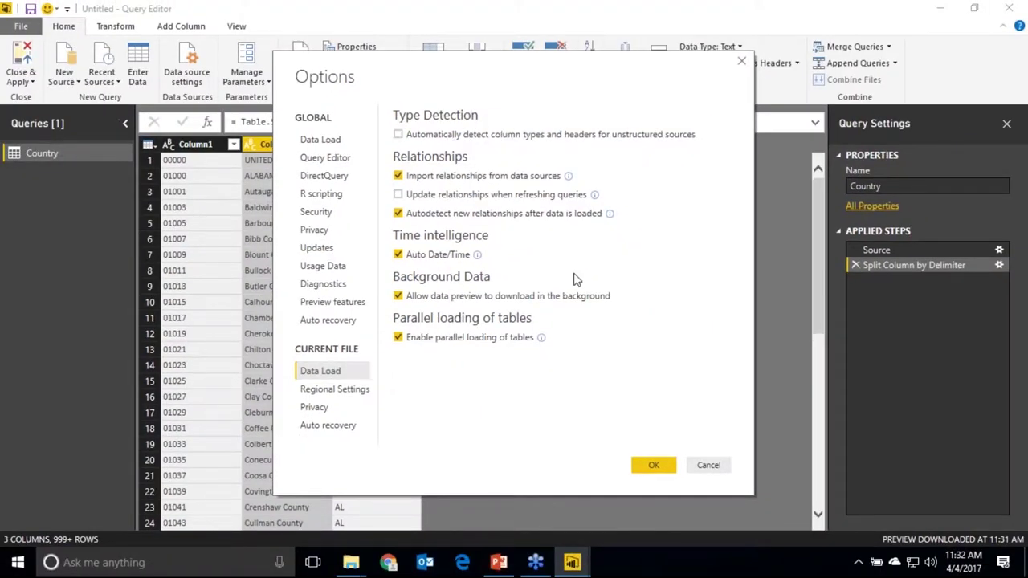
pyautogui.click(656, 465)
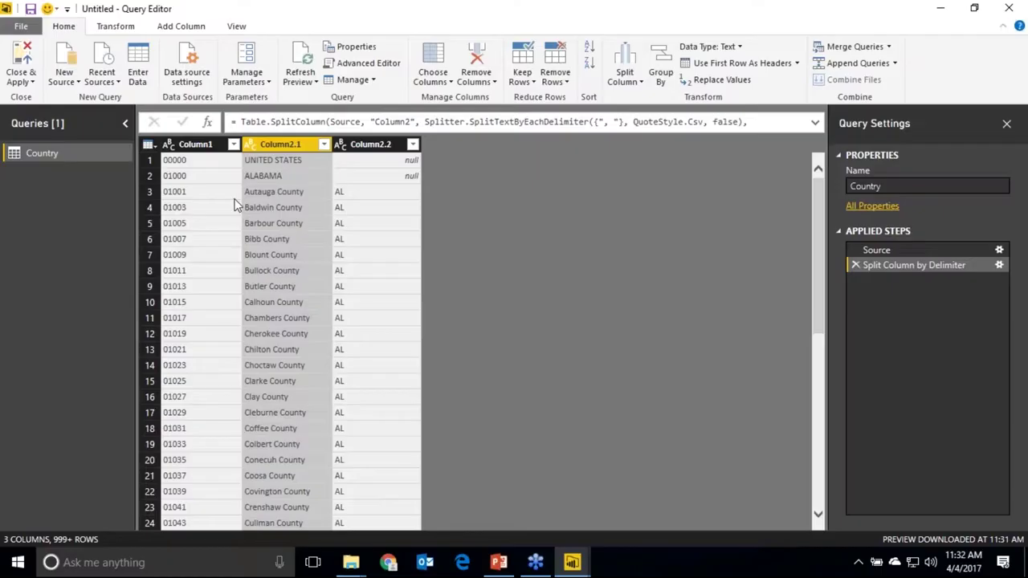
# Step: Search the Column2.1 filter values for 'united states'
pyautogui.click(280, 159)
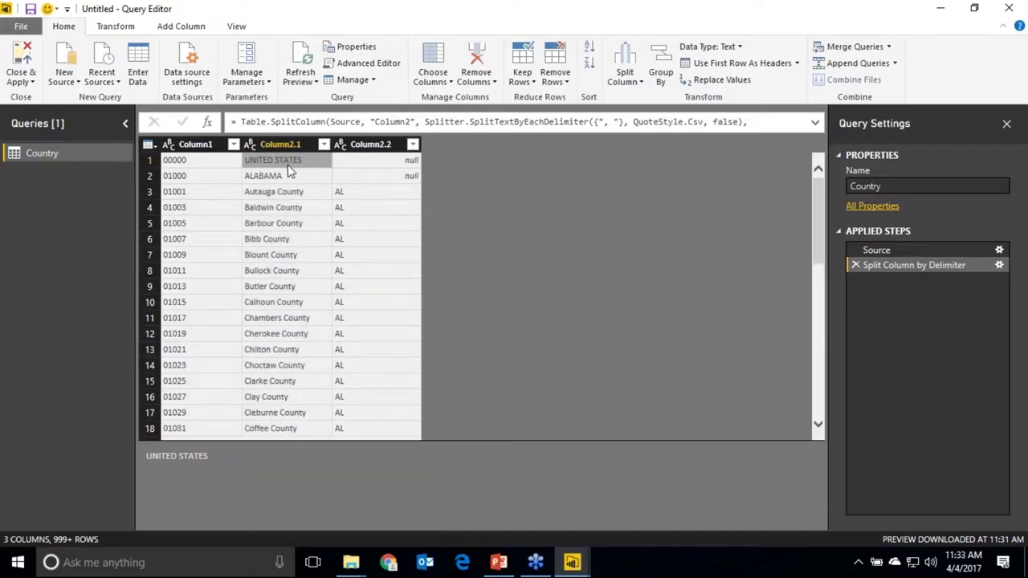
pyautogui.click(324, 144)
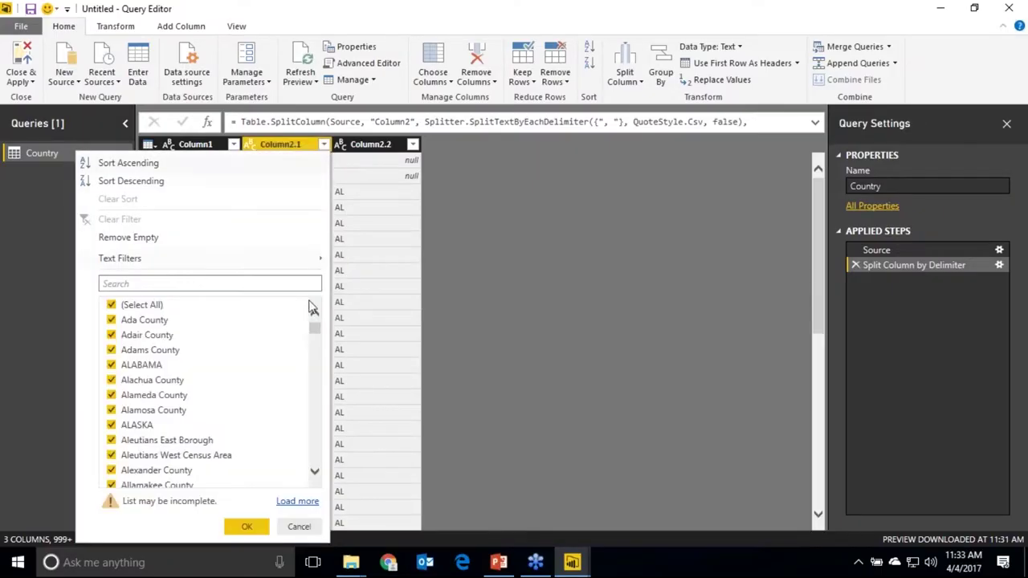
pyautogui.click(295, 285)
pyautogui.write('united states')
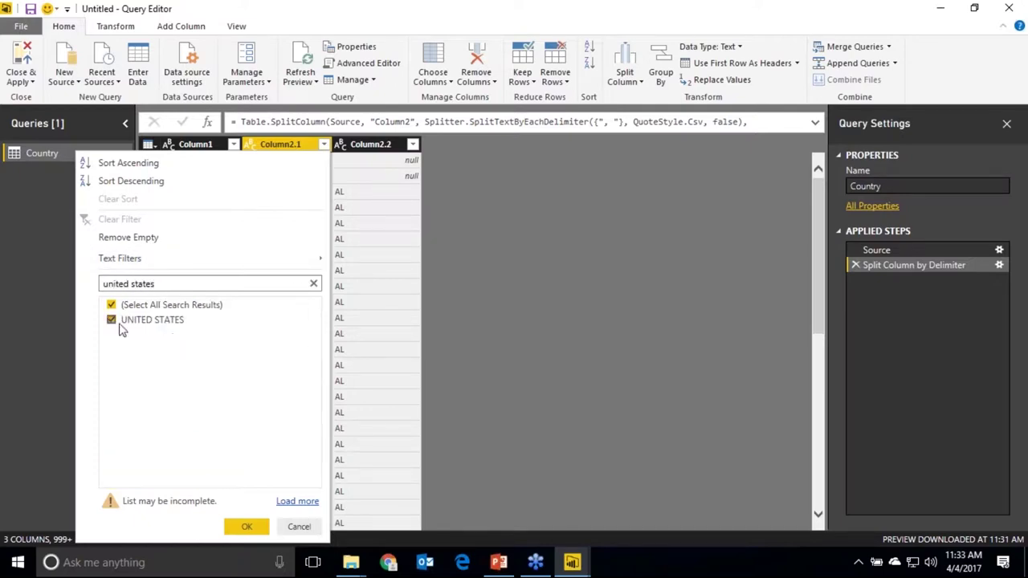
# Step: Filter UNITED STATES out of Column2.1 so the first row becomes ALABAMA
pyautogui.click(110, 321)
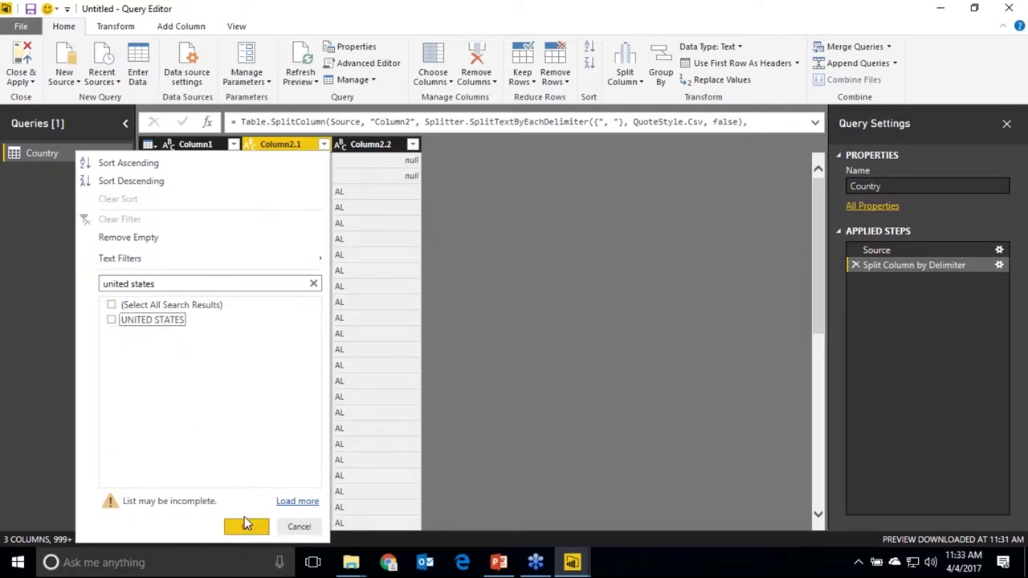
pyautogui.click(247, 527)
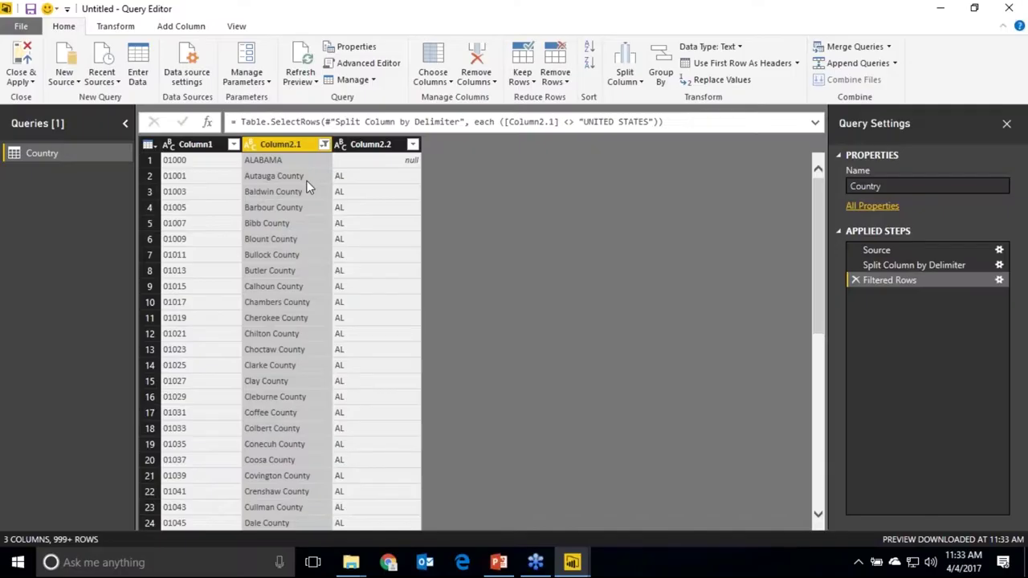
pyautogui.click(409, 162)
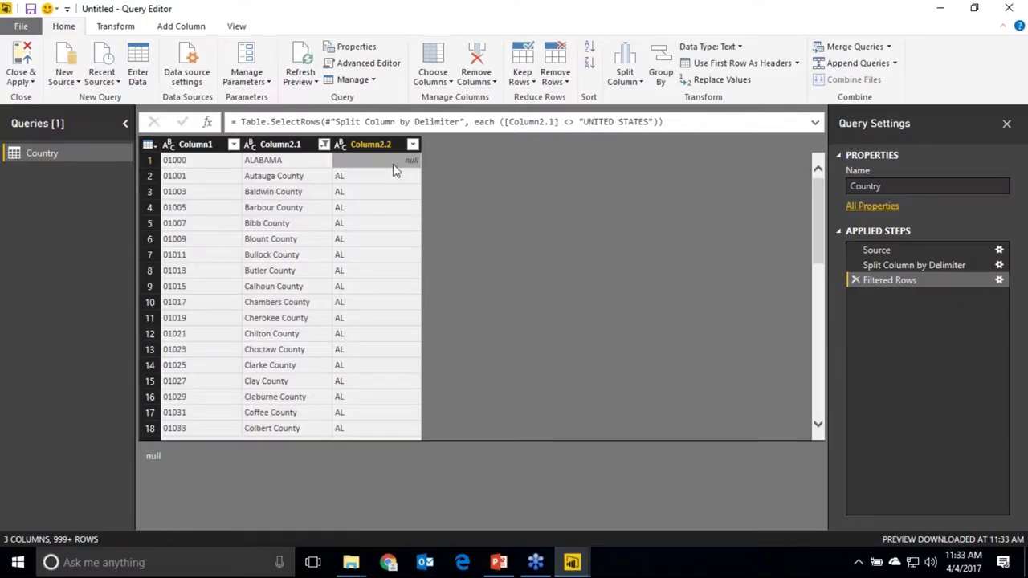
pyautogui.click(300, 163)
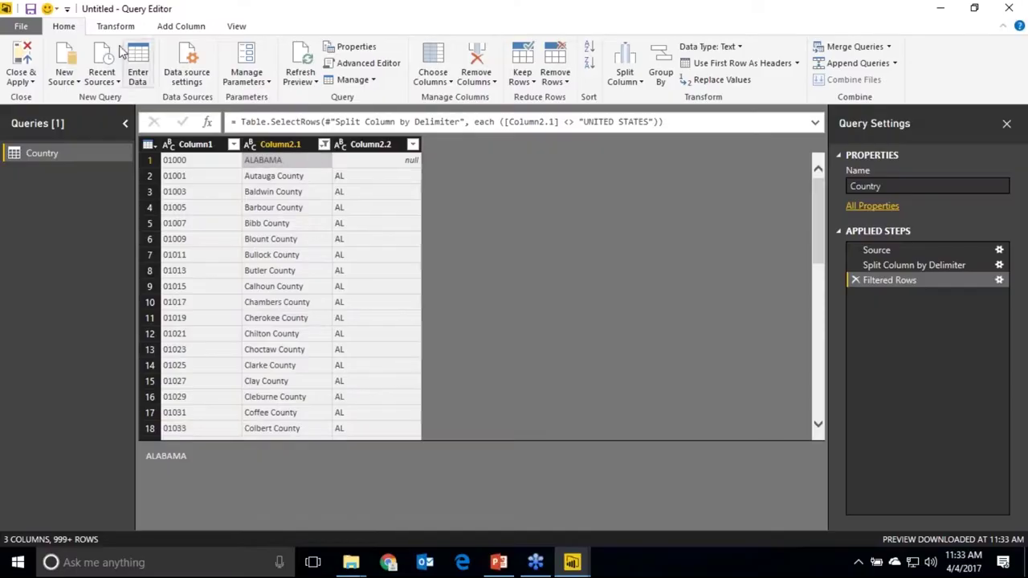
pyautogui.click(160, 27)
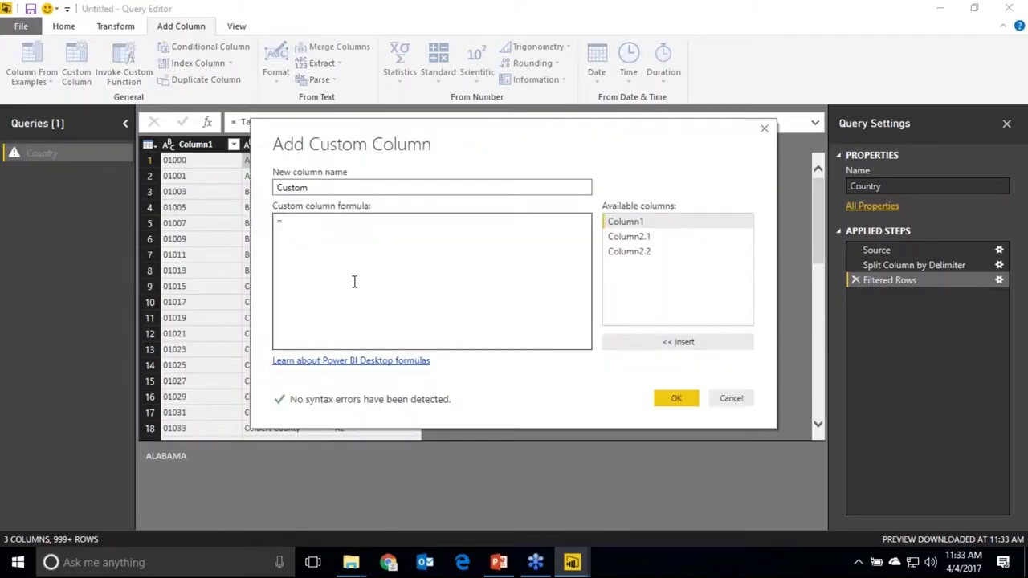
# Step: Add a custom column 'State' with formula if [Column2.2] is null then [Column2.1] else null
pyautogui.click(326, 186)
pyautogui.doubleClick(327, 187)
pyautogui.write('State')
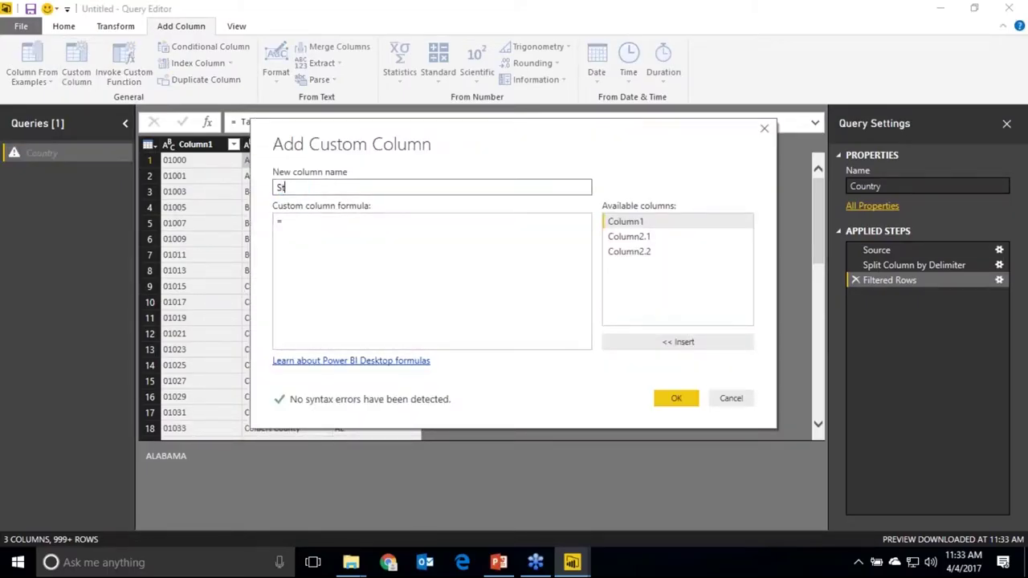
pyautogui.click(408, 276)
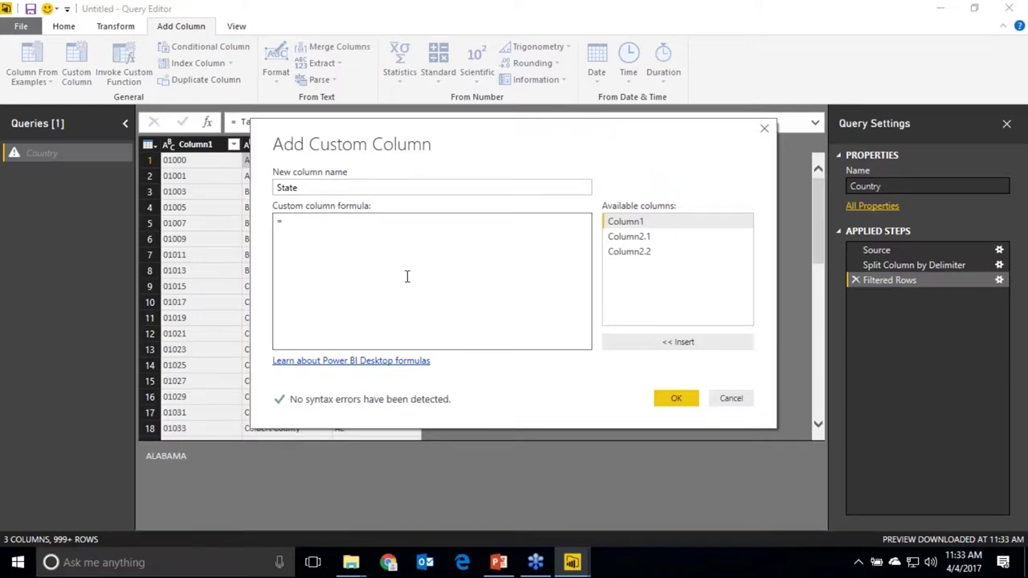
pyautogui.write('if')
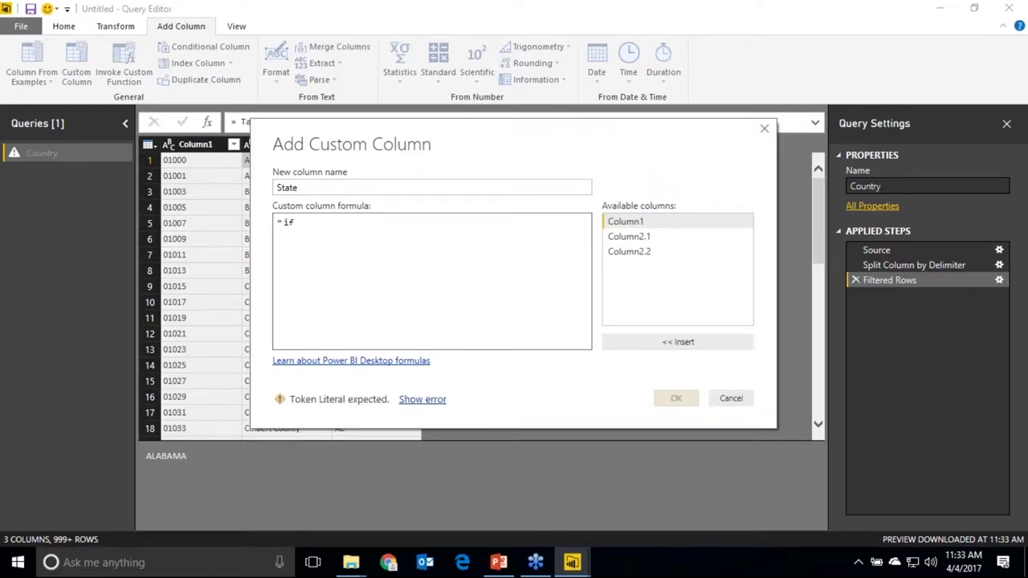
pyautogui.moveTo(604, 124); pyautogui.dragTo(504, 181)
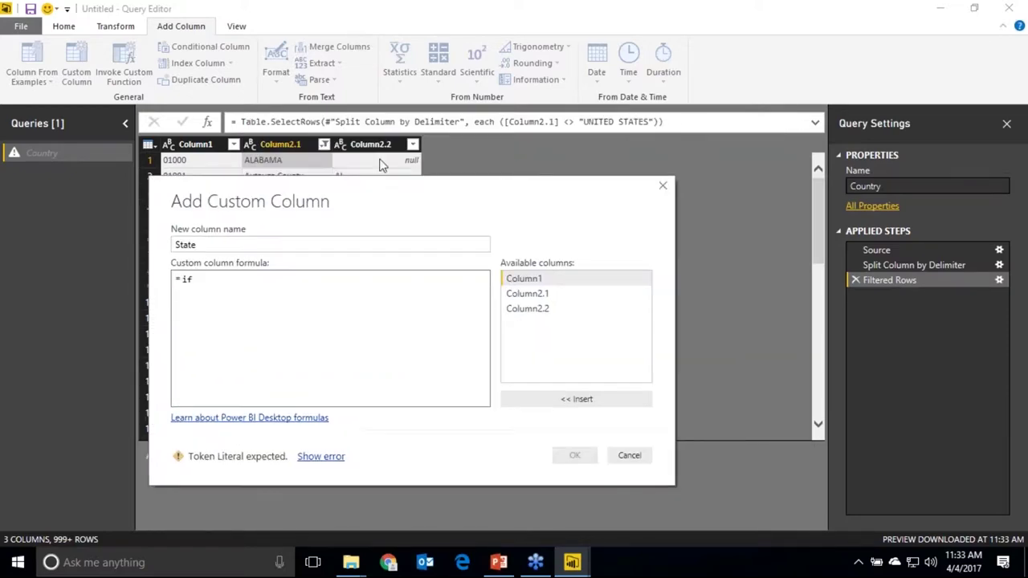
pyautogui.doubleClick(544, 311)
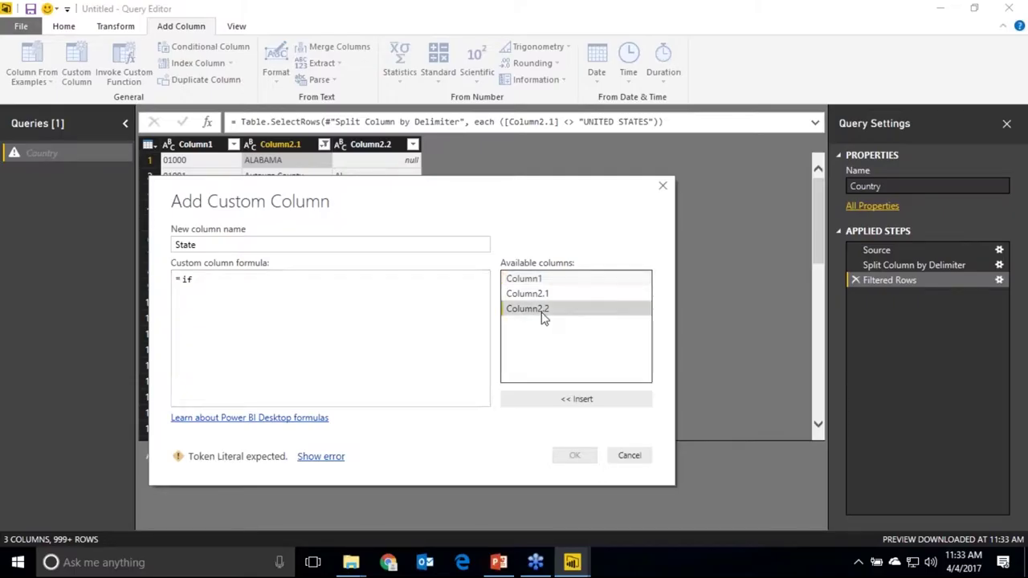
pyautogui.write('is nul')
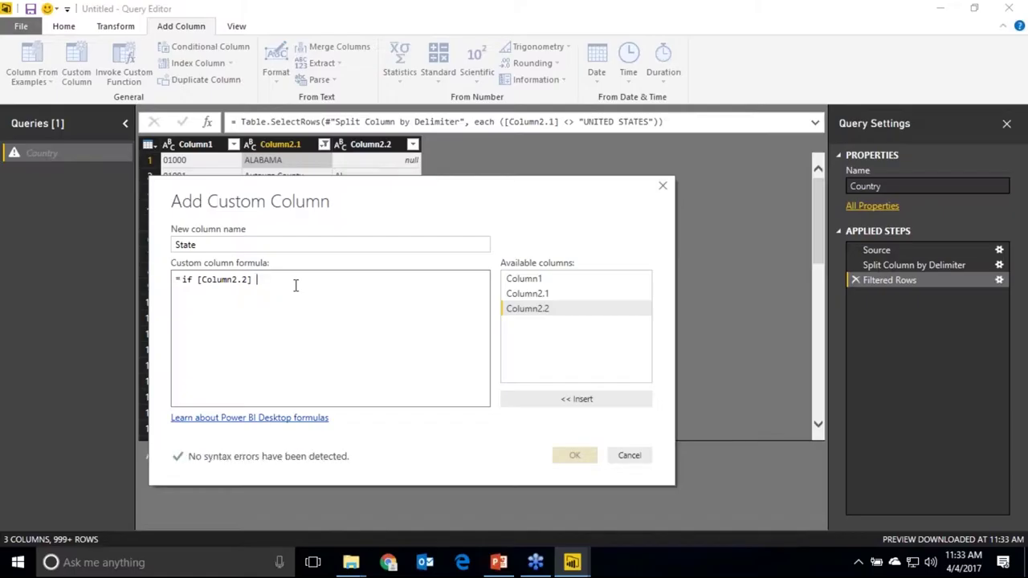
pyautogui.write('l then')
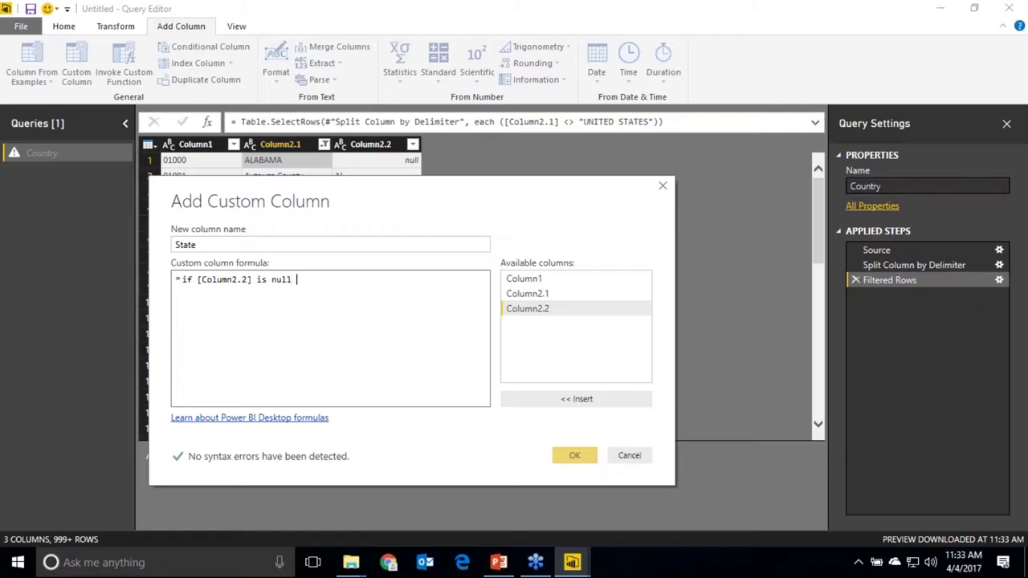
pyautogui.doubleClick(564, 295)
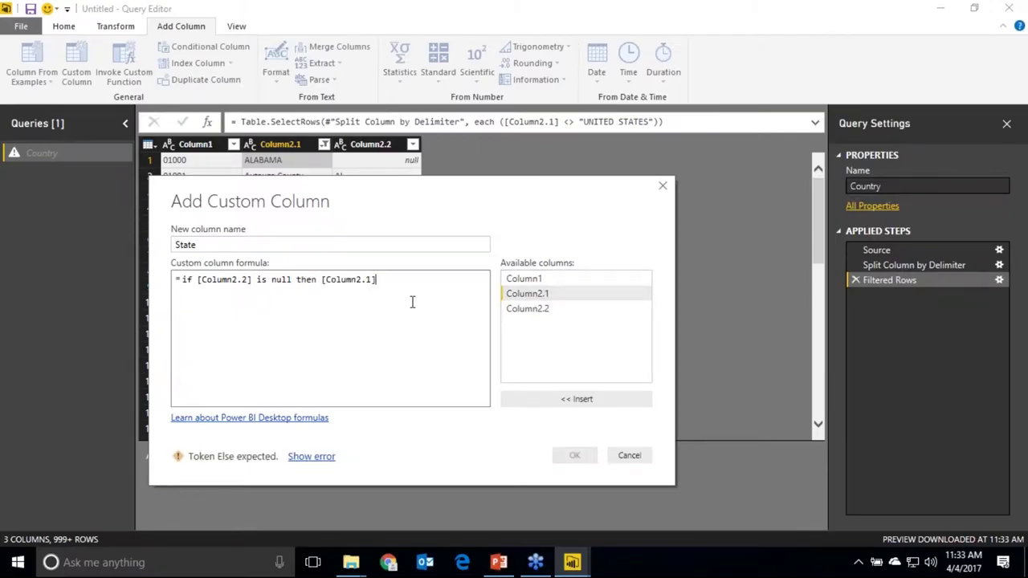
pyautogui.write('else null')
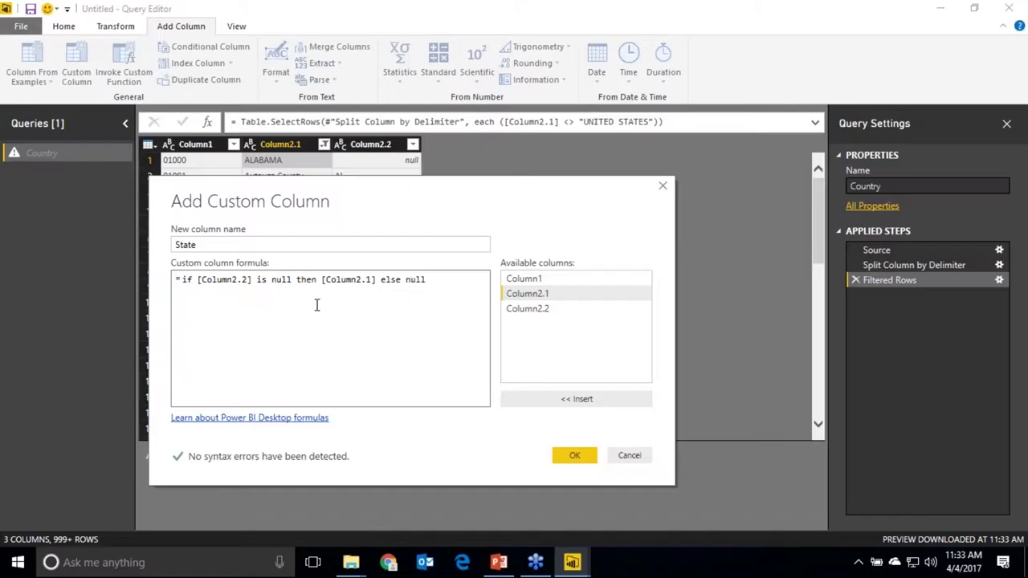
pyautogui.click(572, 456)
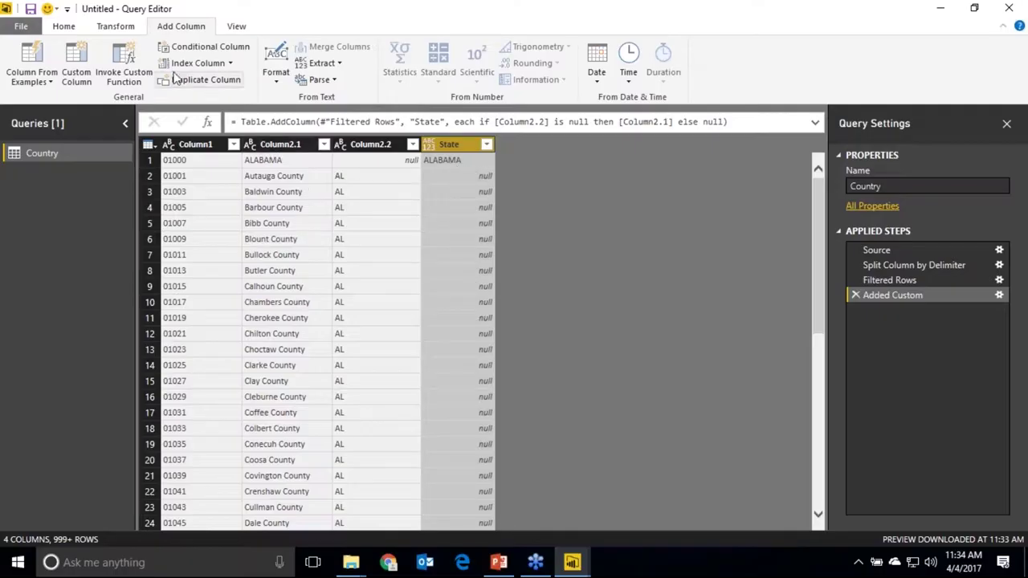
# Step: Fill the State column down so each county row carries its state name
pyautogui.click(122, 28)
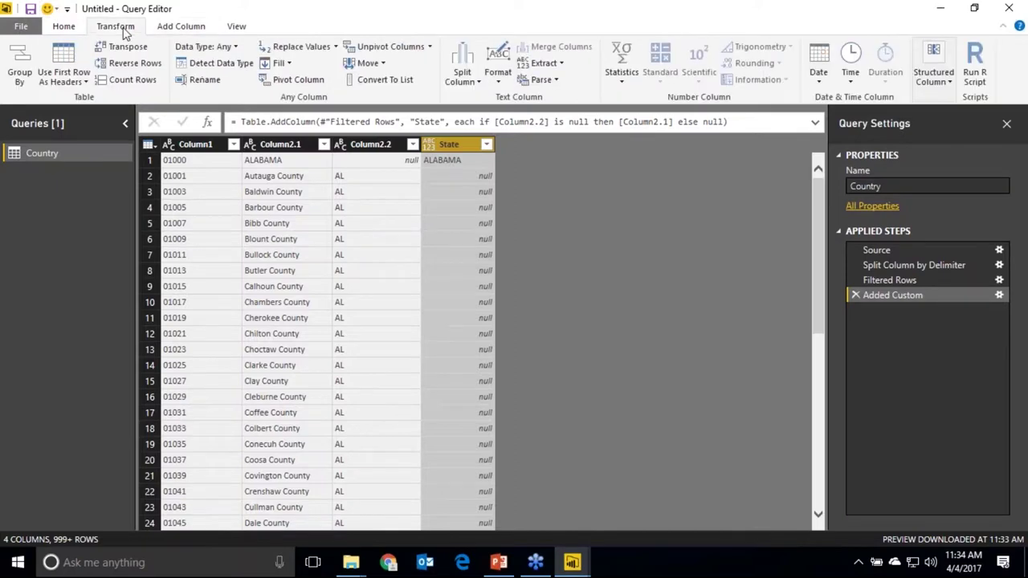
pyautogui.click(281, 63)
pyautogui.click(285, 82)
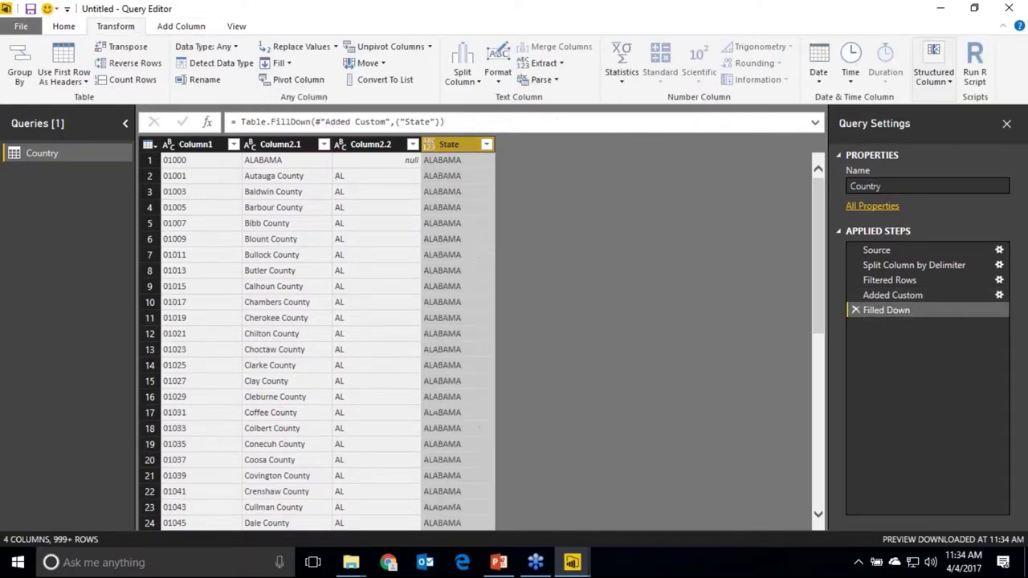
pyautogui.moveTo(817, 257); pyautogui.dragTo(761, 414)
pyautogui.scroll(-15, 433, 367)
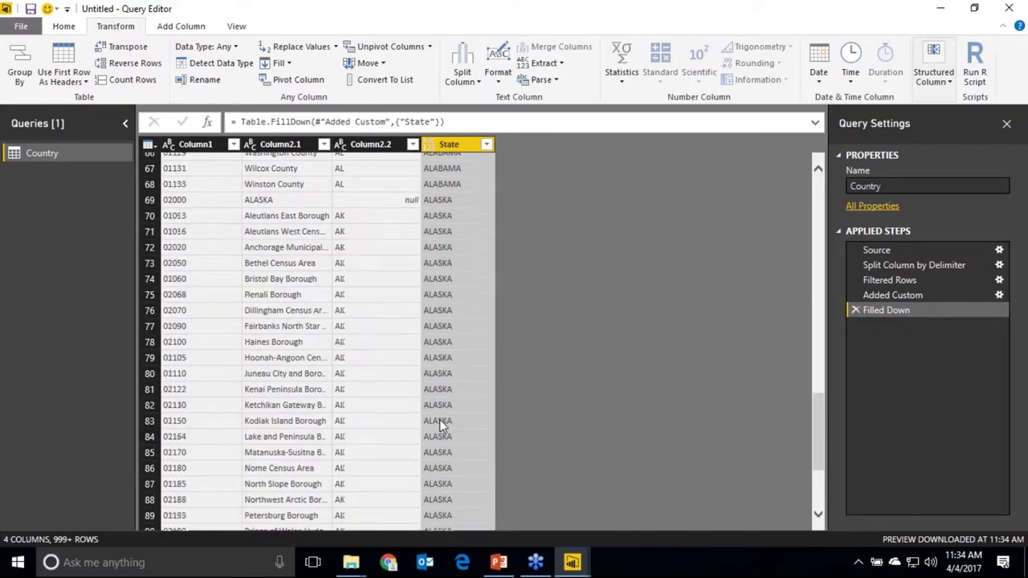
pyautogui.scroll(2, 436, 386)
pyautogui.moveTo(821, 429); pyautogui.dragTo(845, 164)
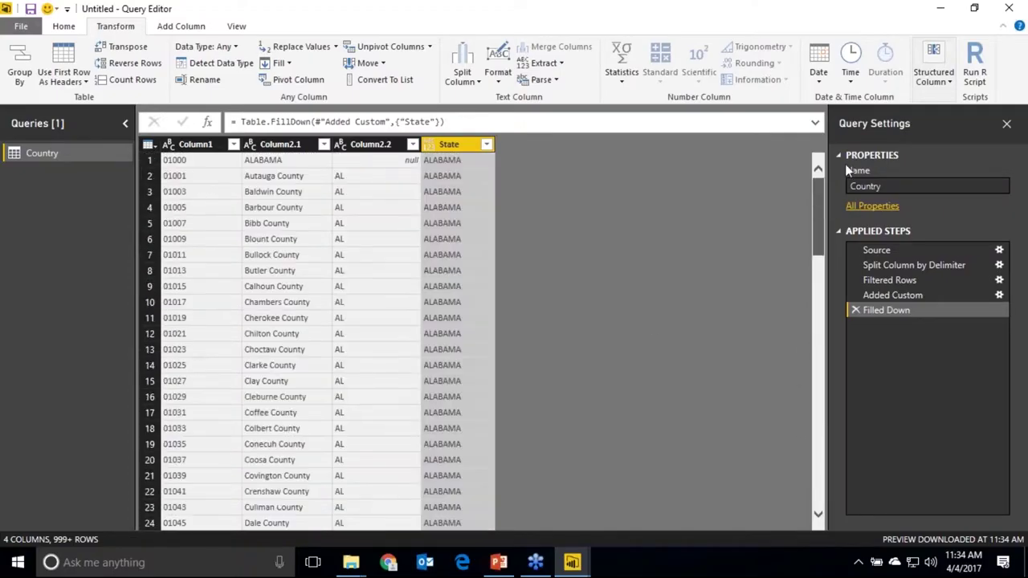
# Step: Filter out the null values in Column2.2
pyautogui.click(412, 143)
pyautogui.click(200, 320)
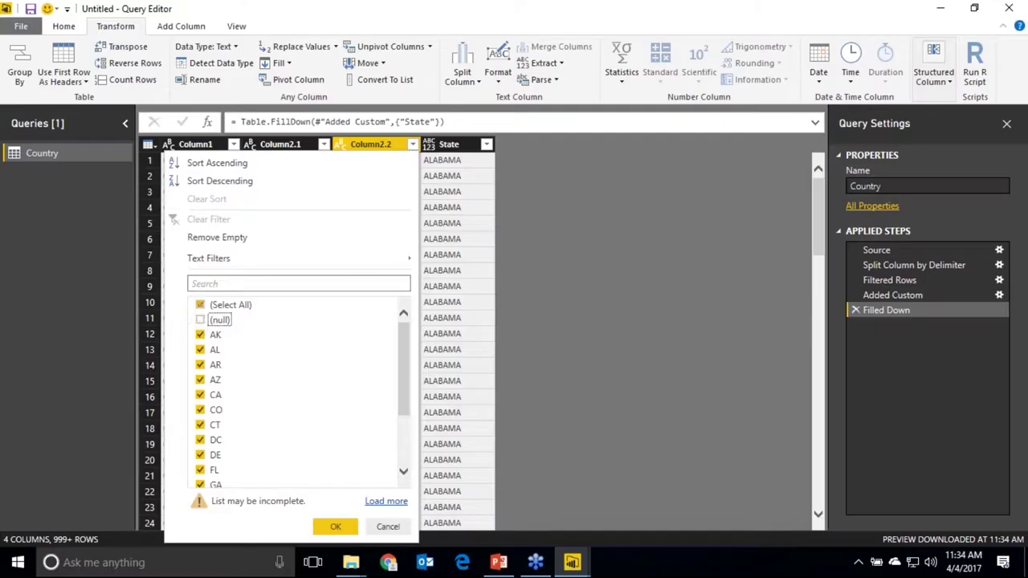
pyautogui.click(336, 526)
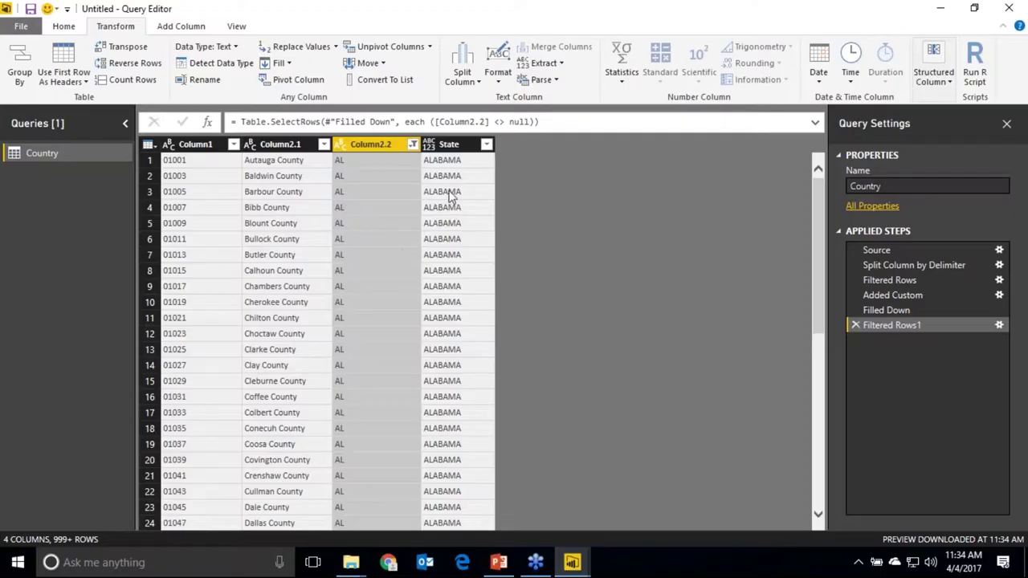
# Step: Rename the query to 'County'
pyautogui.click(889, 185)
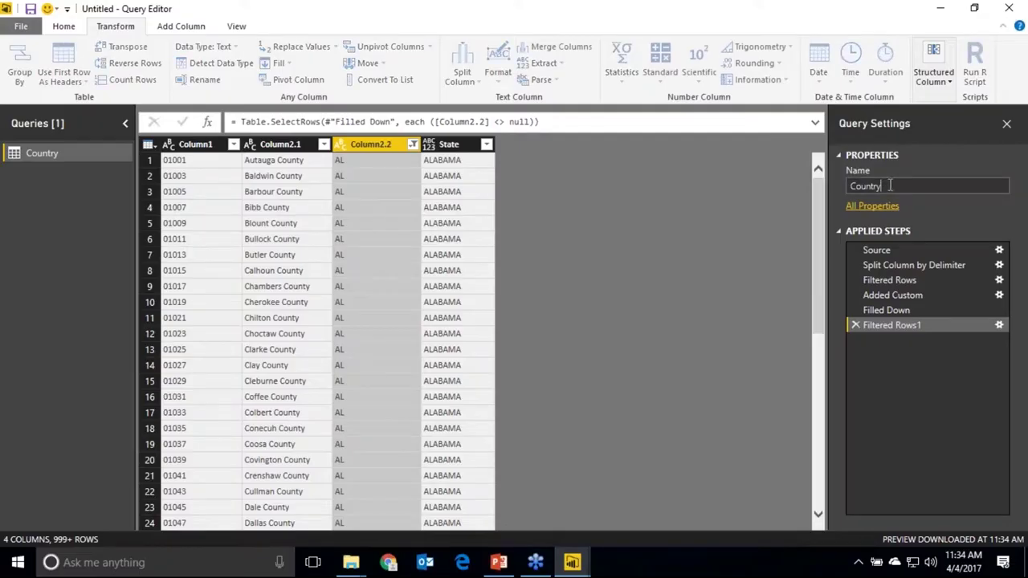
pyautogui.moveTo(892, 186); pyautogui.dragTo(817, 178)
pyautogui.write('County')
pyautogui.click(710, 233)
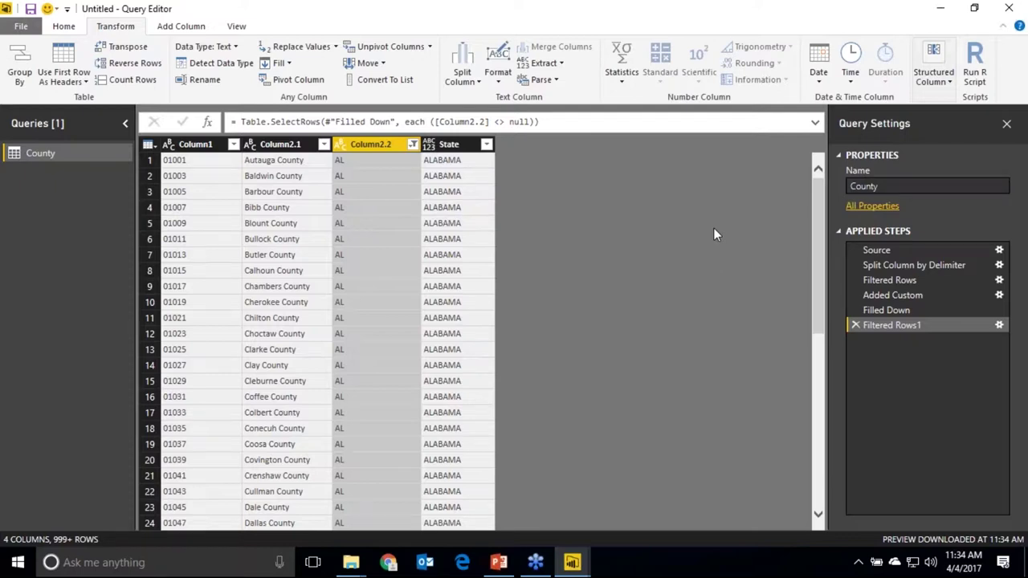
pyautogui.click(68, 29)
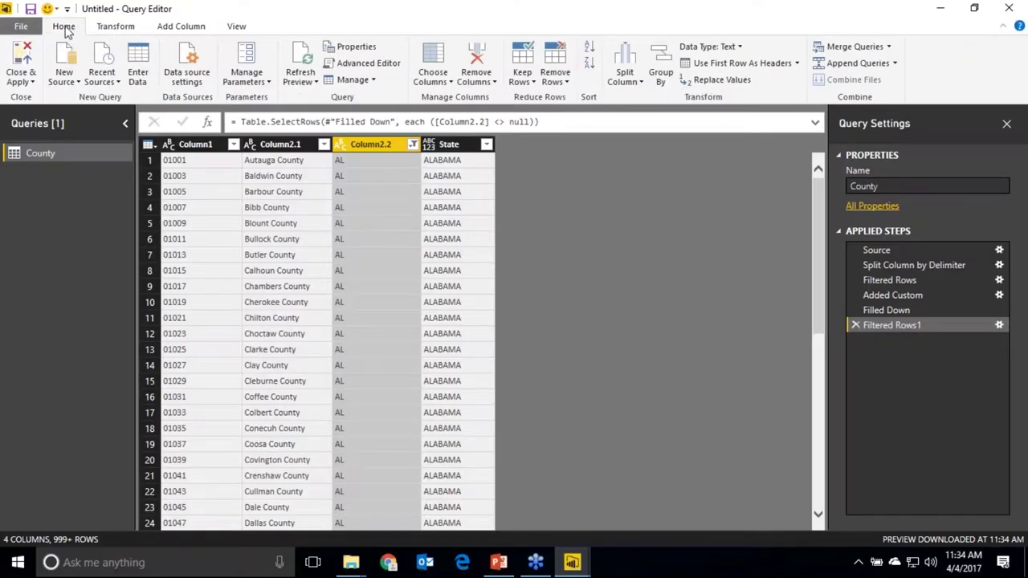
# Step: Import DataSet.txt from the Data folder as a new Text/CSV query with 54 columns
pyautogui.click(65, 78)
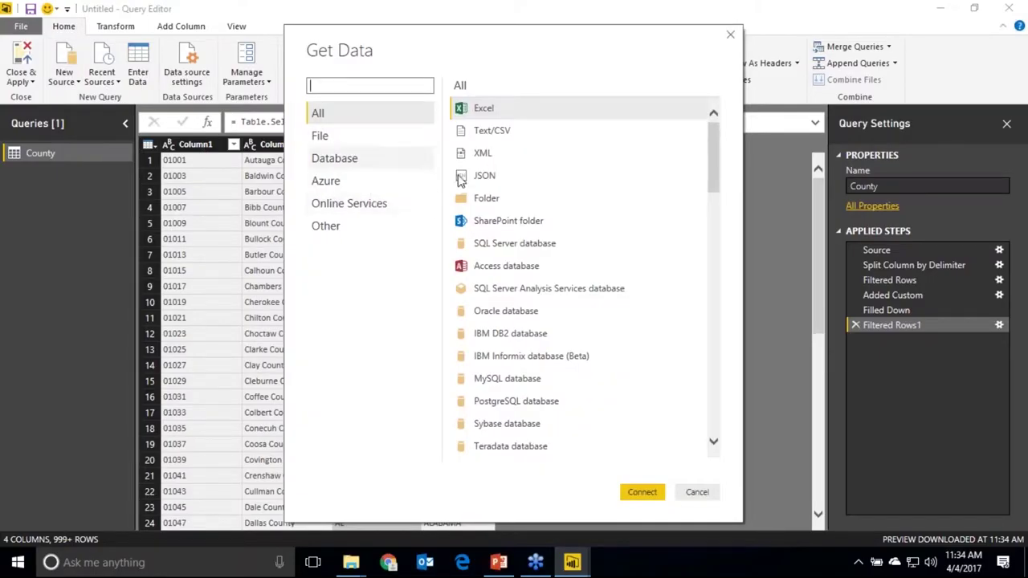
pyautogui.write('csv')
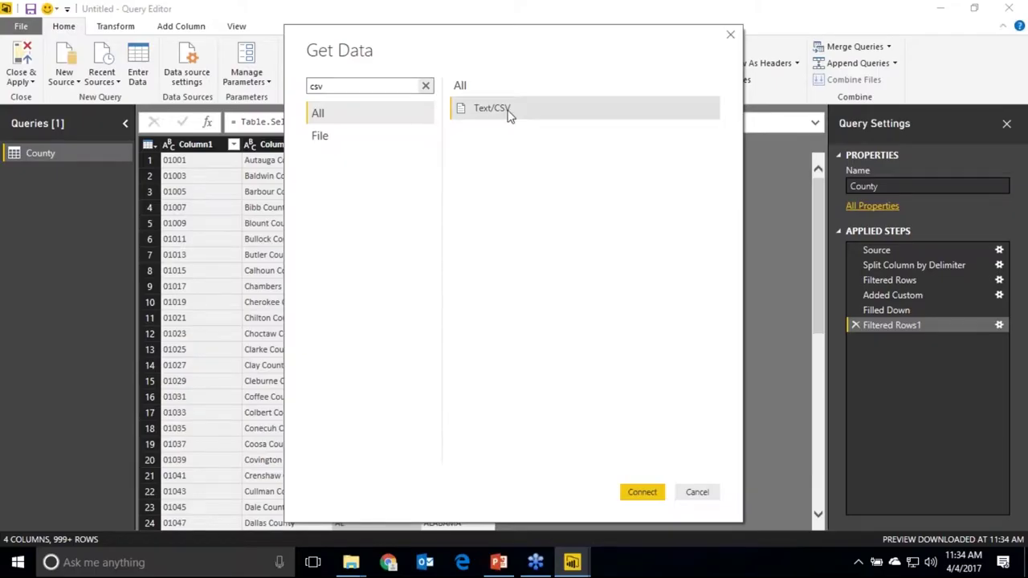
pyautogui.doubleClick(508, 112)
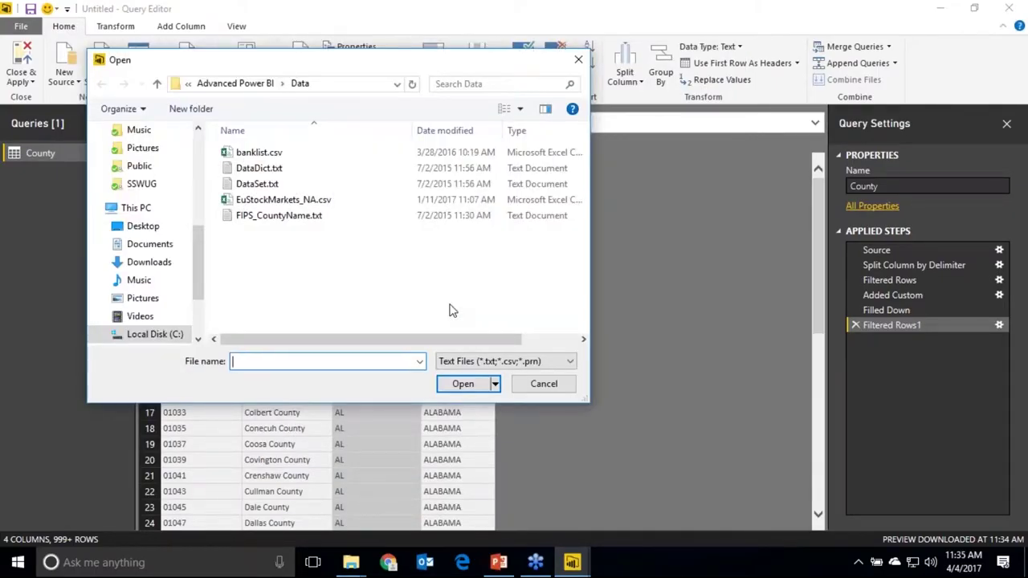
pyautogui.click(257, 185)
pyautogui.click(460, 384)
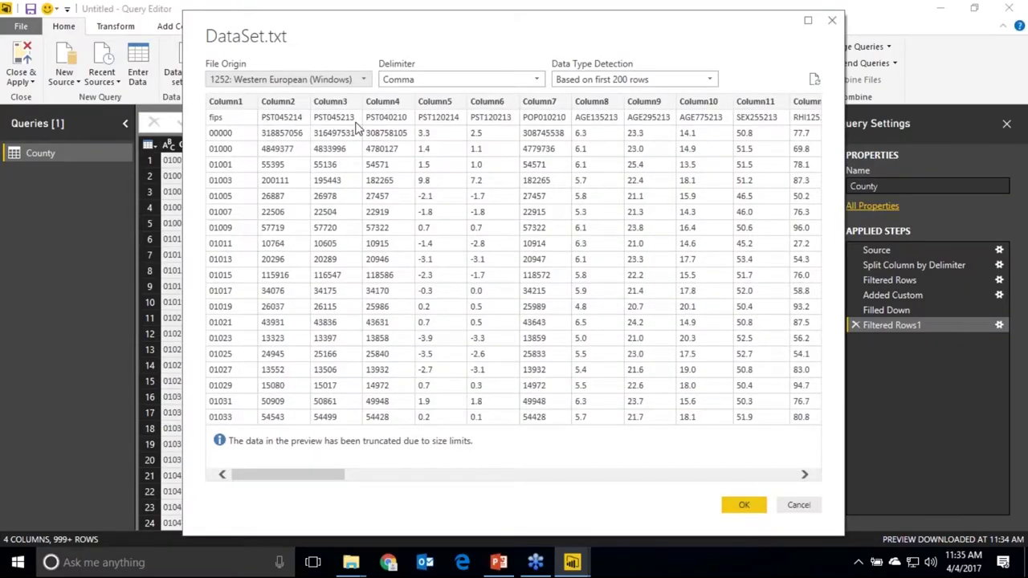
pyautogui.click(744, 505)
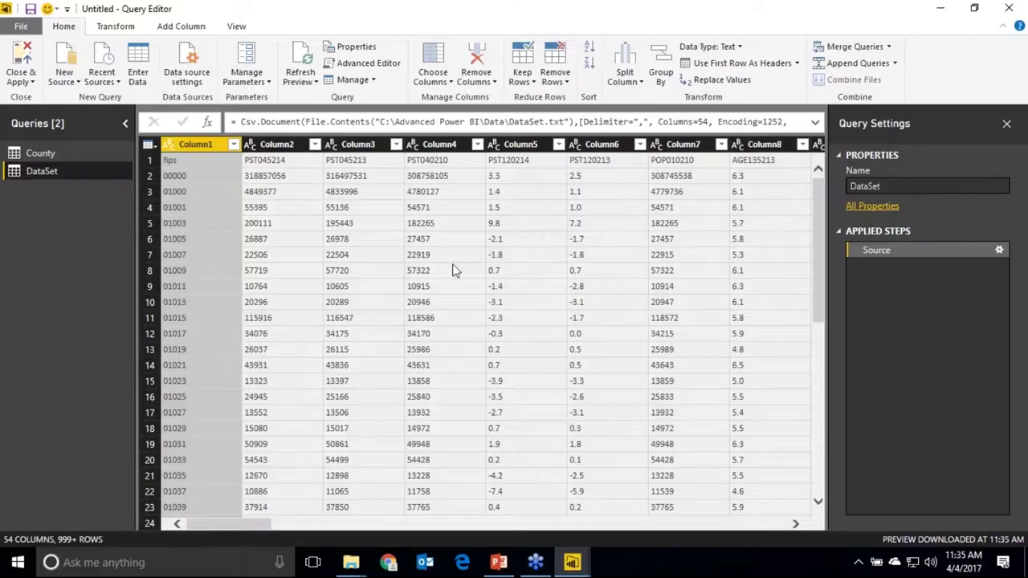
pyautogui.click(71, 151)
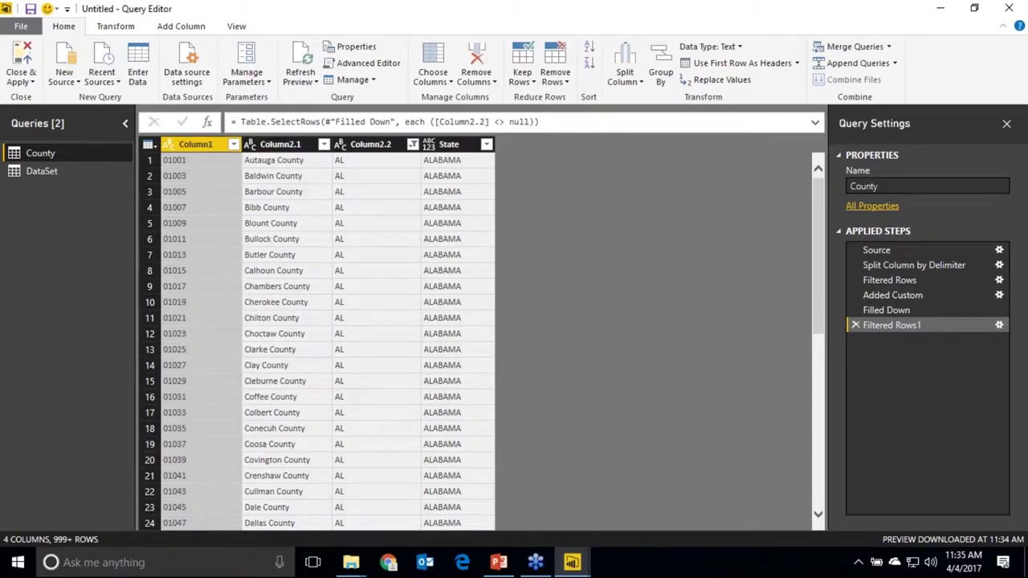
# Step: Rename the DataSet query to 'Query Demographics'
pyautogui.scroll(-20, 824, 491)
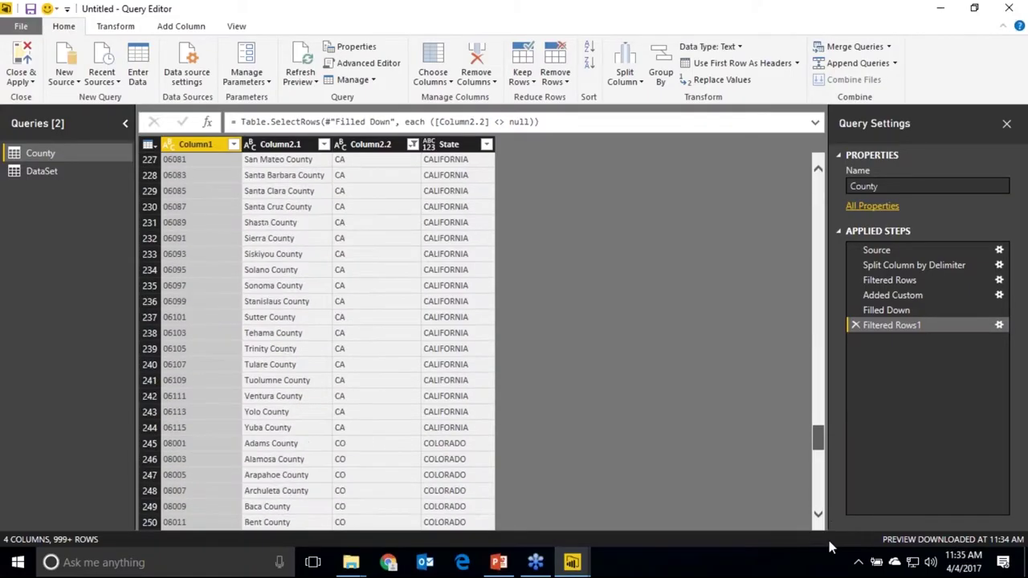
pyautogui.scroll(-15, 390, 367)
pyautogui.scroll(-11, 375, 350)
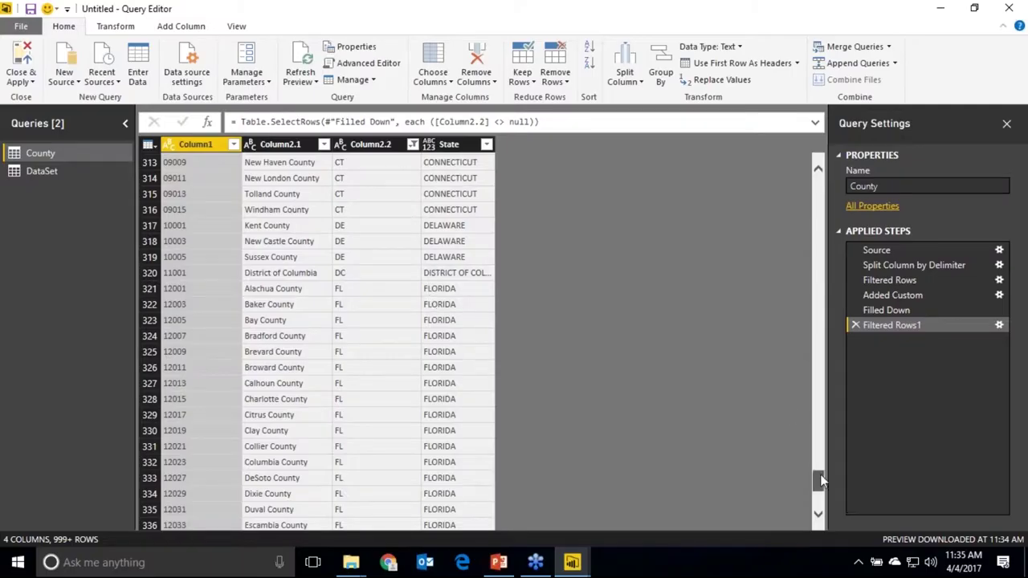
pyautogui.moveTo(820, 473); pyautogui.dragTo(815, 180)
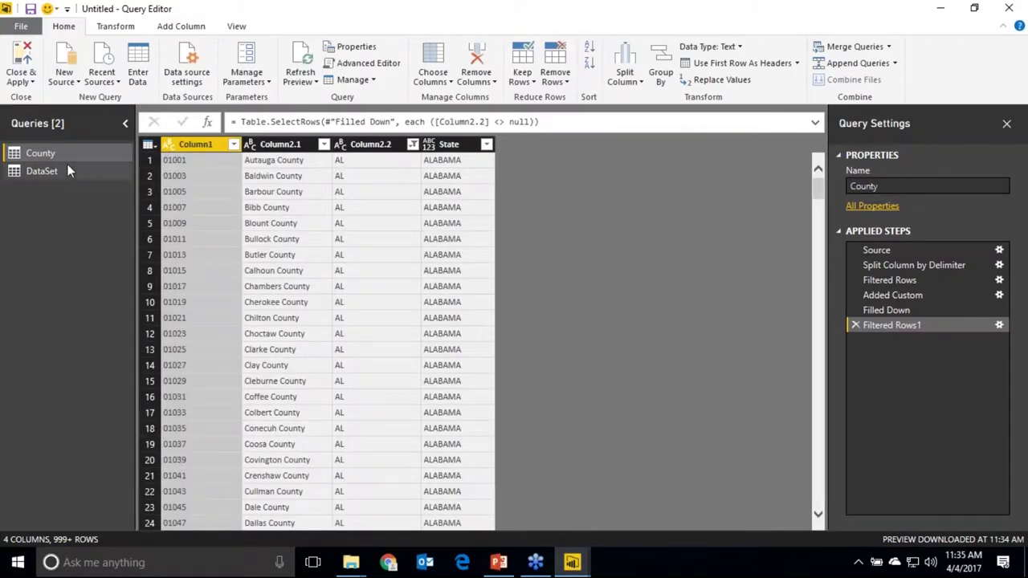
pyautogui.click(67, 167)
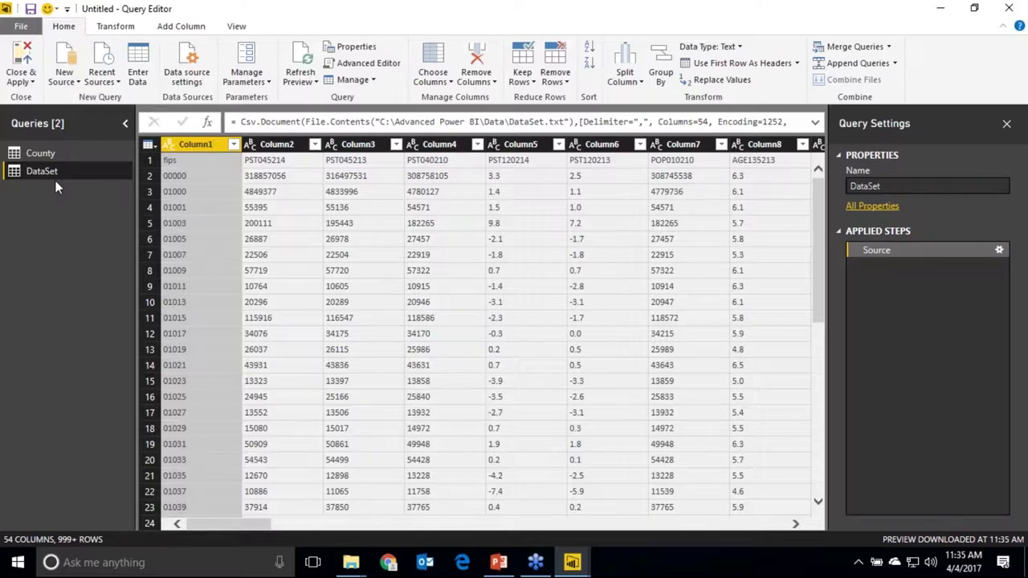
pyautogui.moveTo(883, 185); pyautogui.dragTo(840, 185)
pyautogui.write('D')
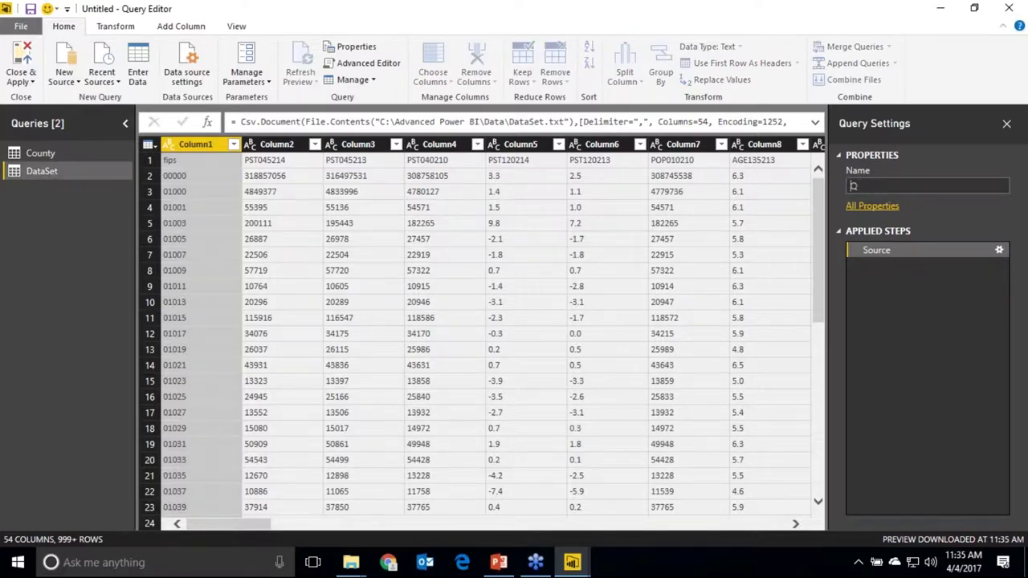
pyautogui.write('uery Demographics')
pyautogui.press('Return')
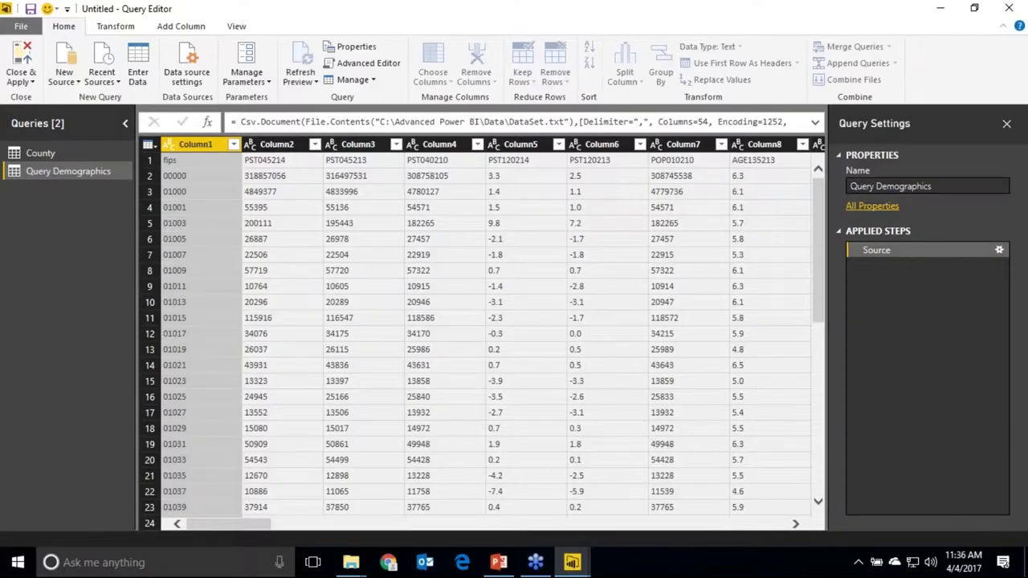
pyautogui.click(150, 160)
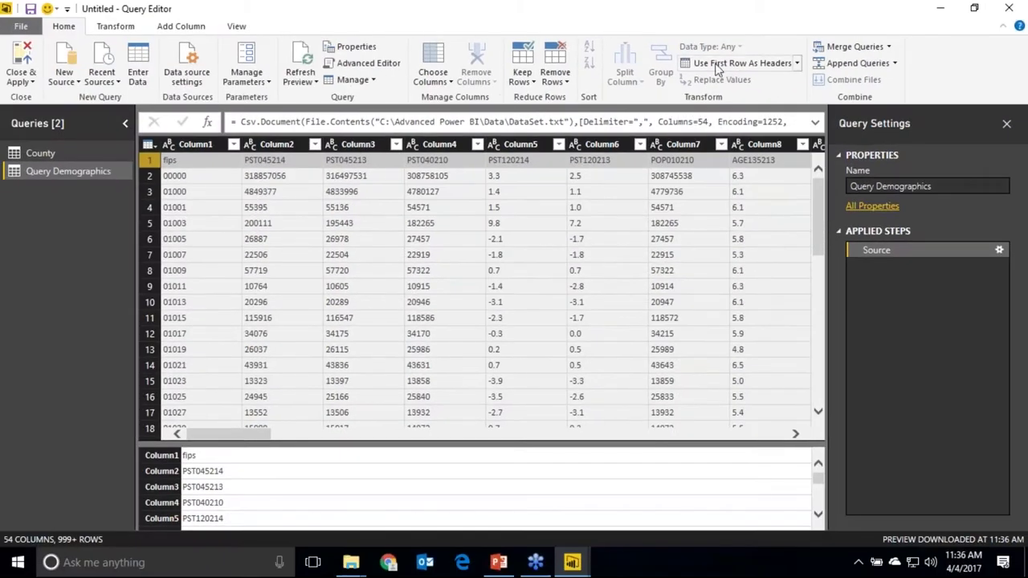
# Step: Promote the first row to headers, giving columns fips, PST045214, PST045213 and so on
pyautogui.click(727, 81)
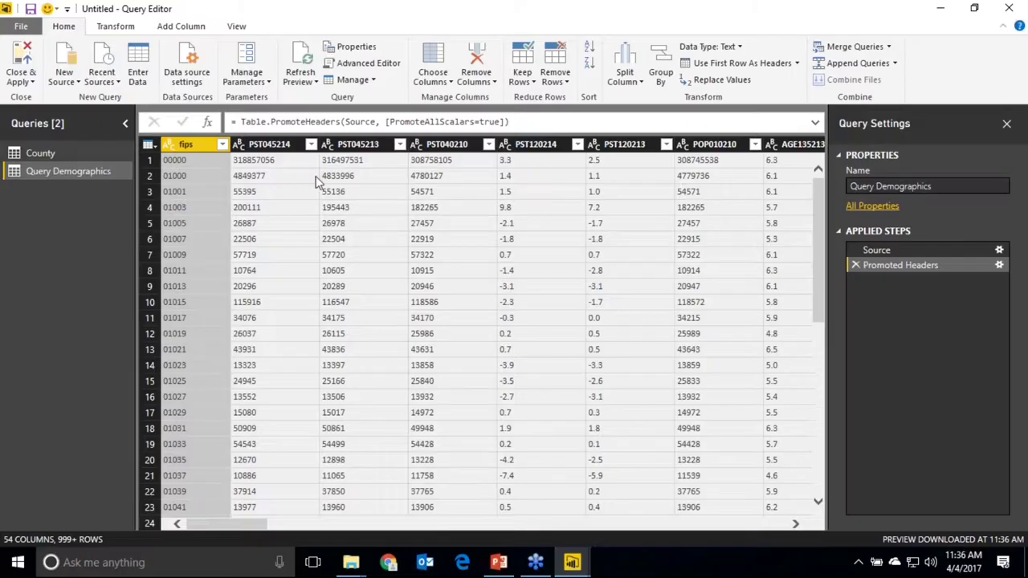
pyautogui.click(291, 149)
pyautogui.click(357, 146)
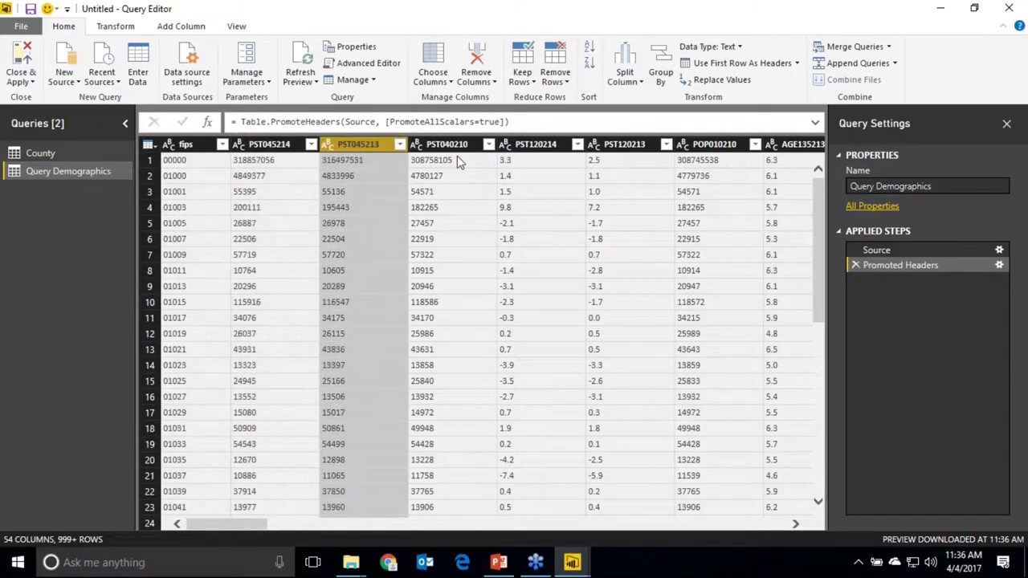
pyautogui.click(476, 148)
pyautogui.click(538, 146)
pyautogui.click(623, 147)
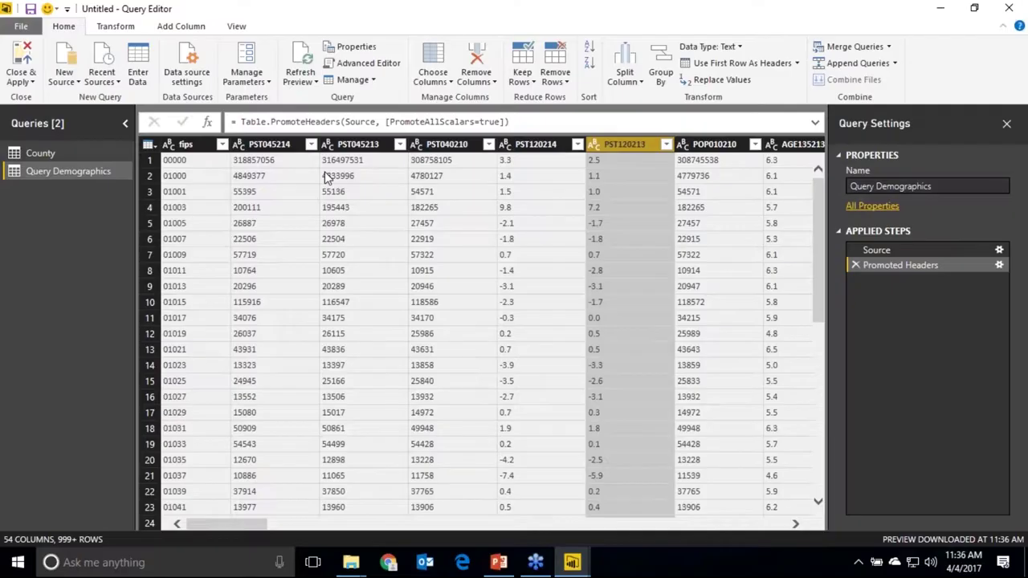
pyautogui.click(278, 145)
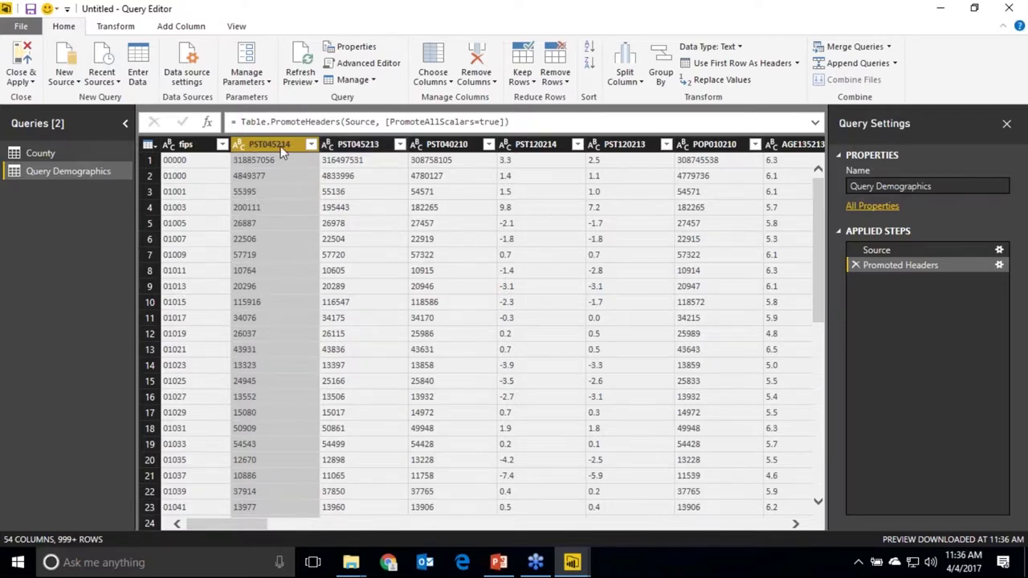
pyautogui.click(189, 146)
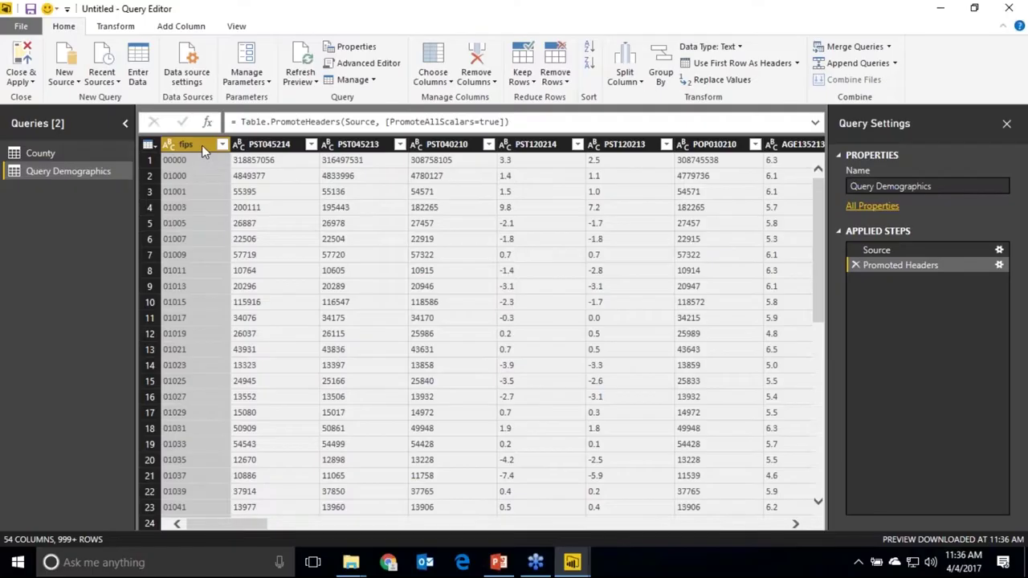
pyautogui.rightClick(200, 143)
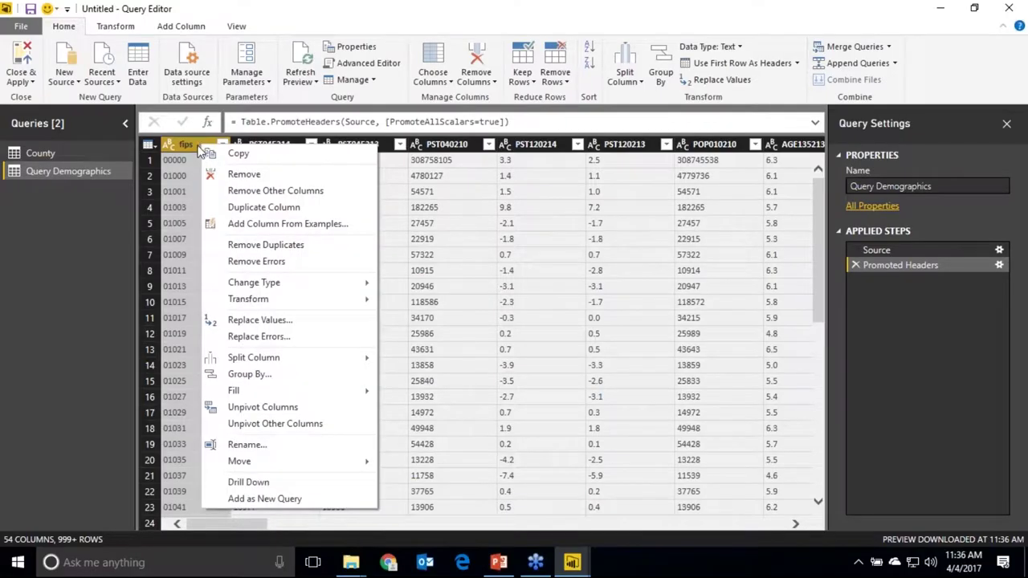
# Step: Unpivot all columns except fips into Attribute and Value columns
pyautogui.click(283, 426)
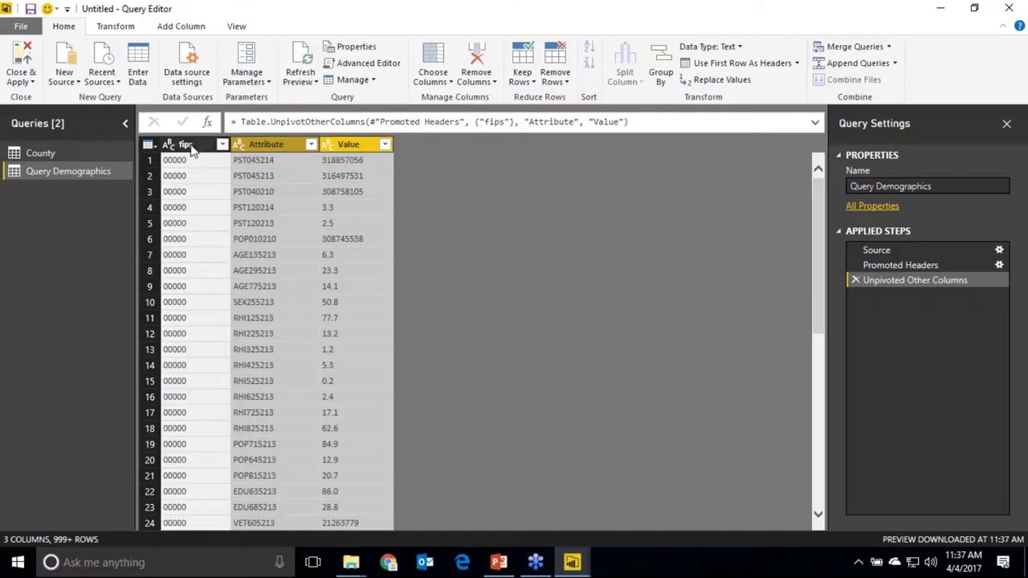
pyautogui.click(856, 283)
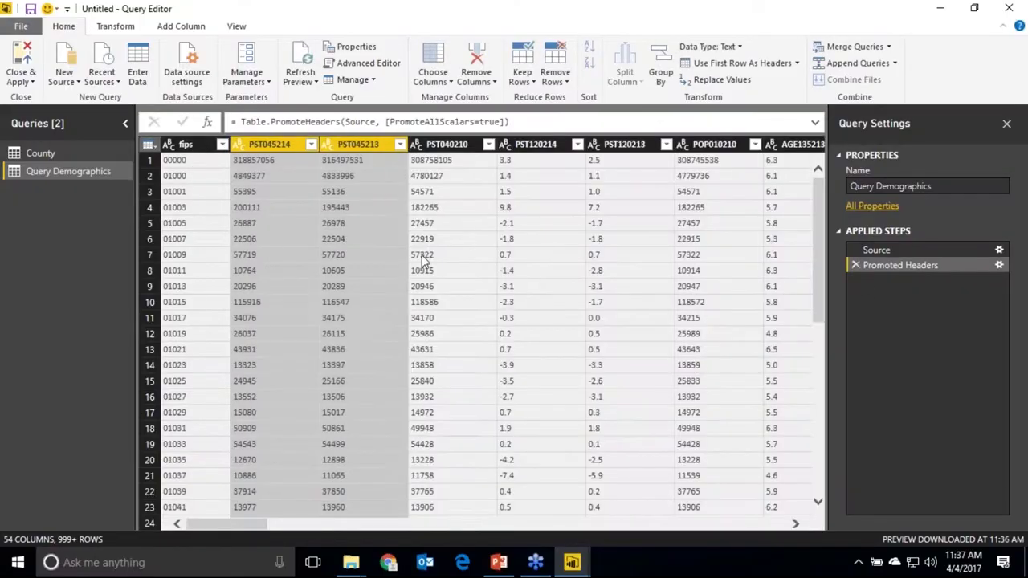
pyautogui.click(195, 146)
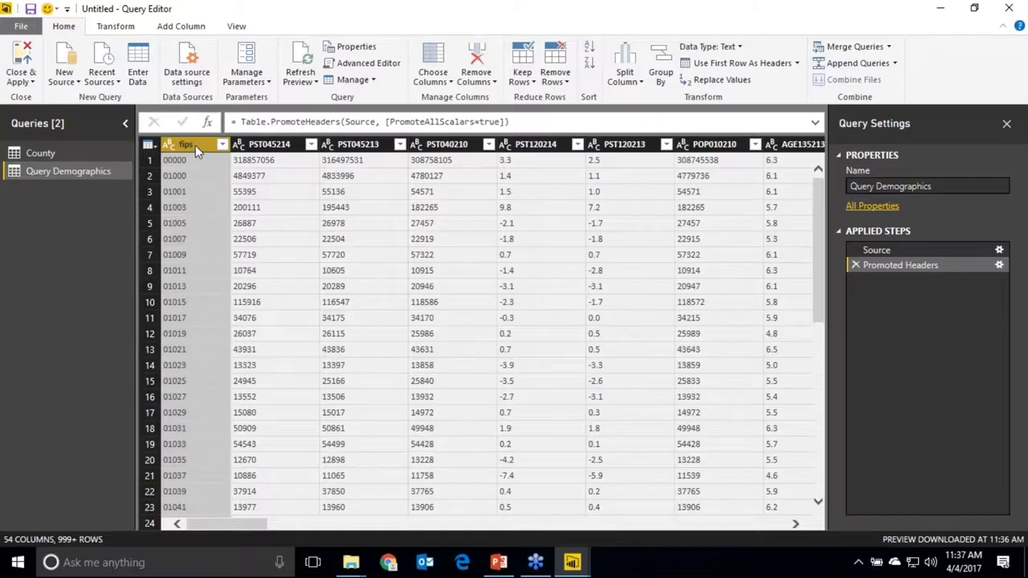
pyautogui.rightClick(195, 145)
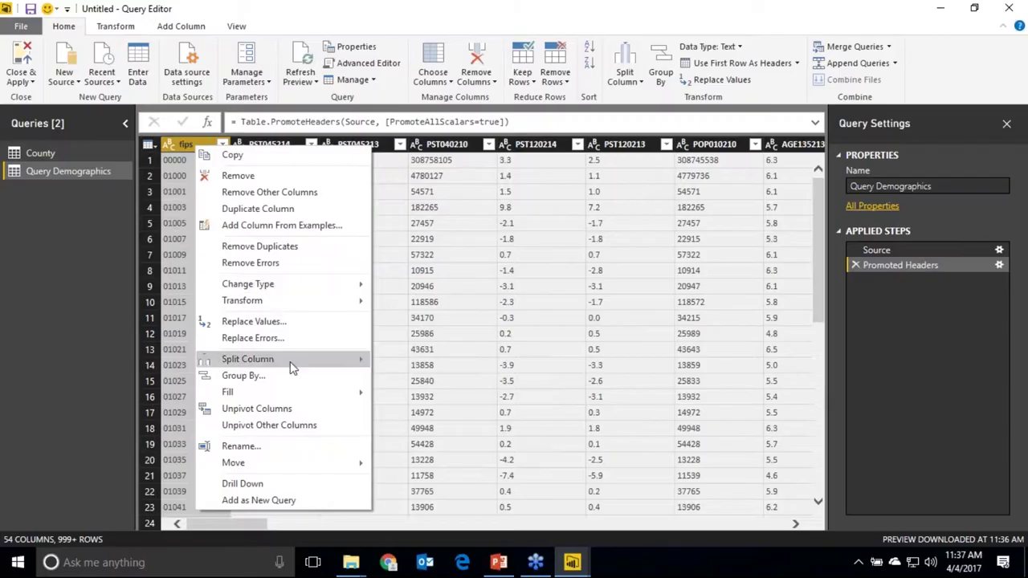
pyautogui.click(310, 428)
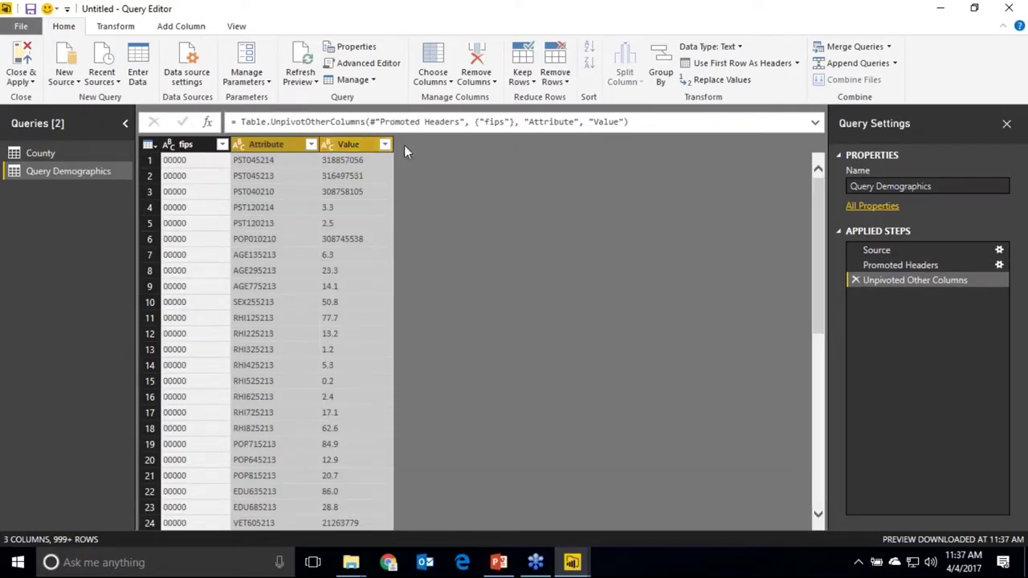
pyautogui.click(253, 225)
pyautogui.click(265, 318)
pyautogui.click(265, 366)
pyautogui.click(267, 396)
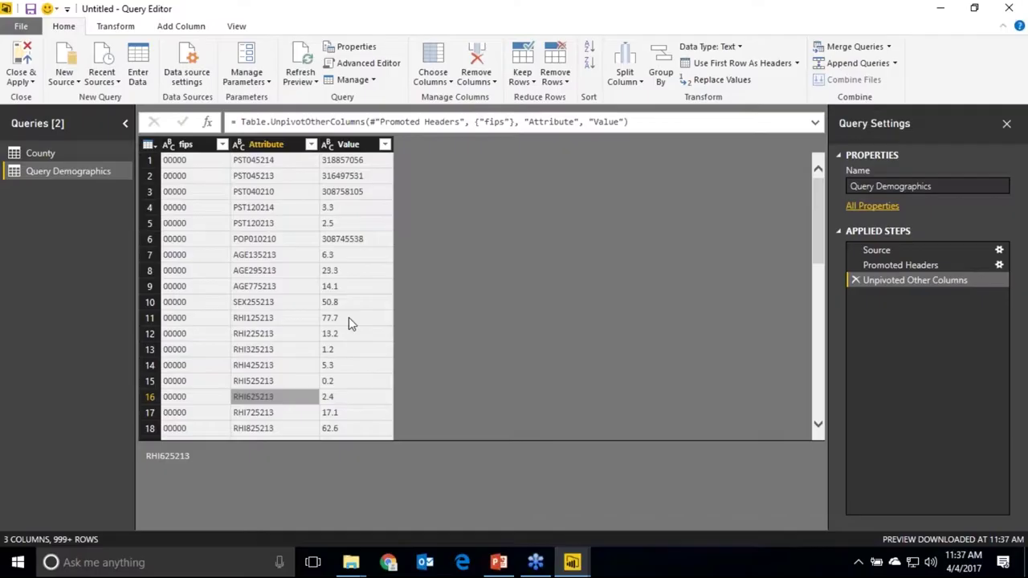
# Step: Change the Value column's data type to Decimal Number
pyautogui.click(356, 145)
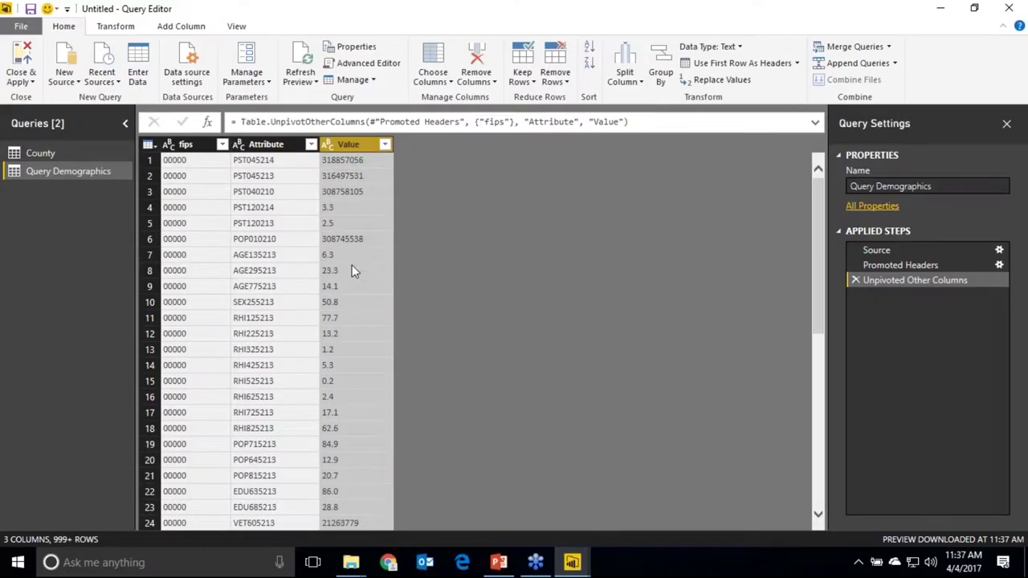
pyautogui.click(328, 145)
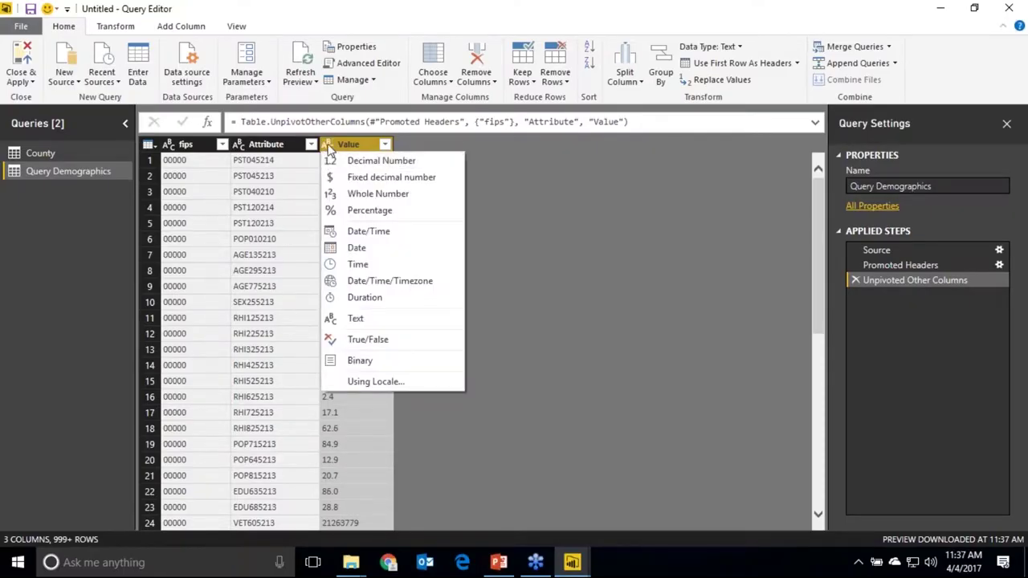
pyautogui.click(377, 164)
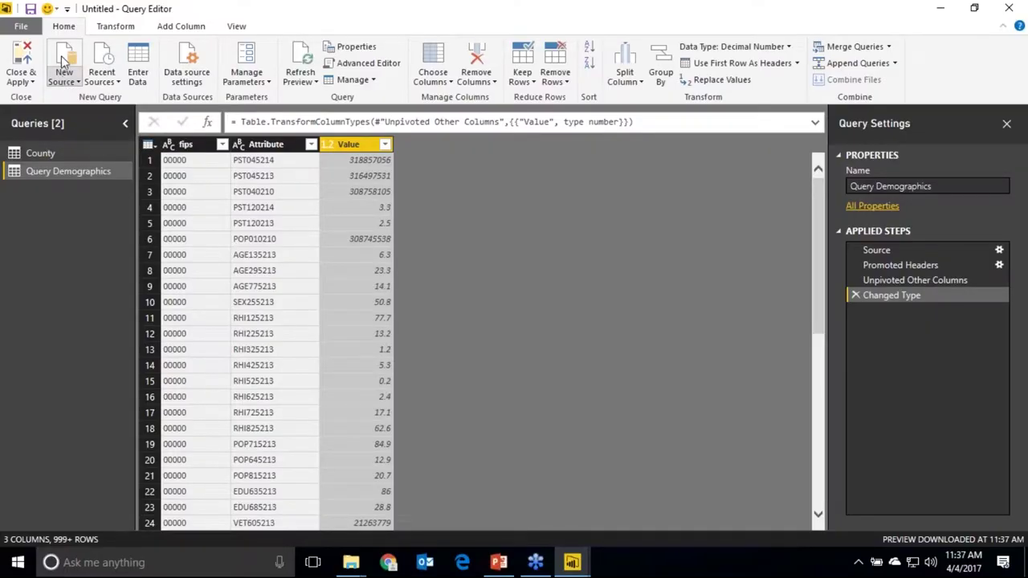
pyautogui.click(64, 60)
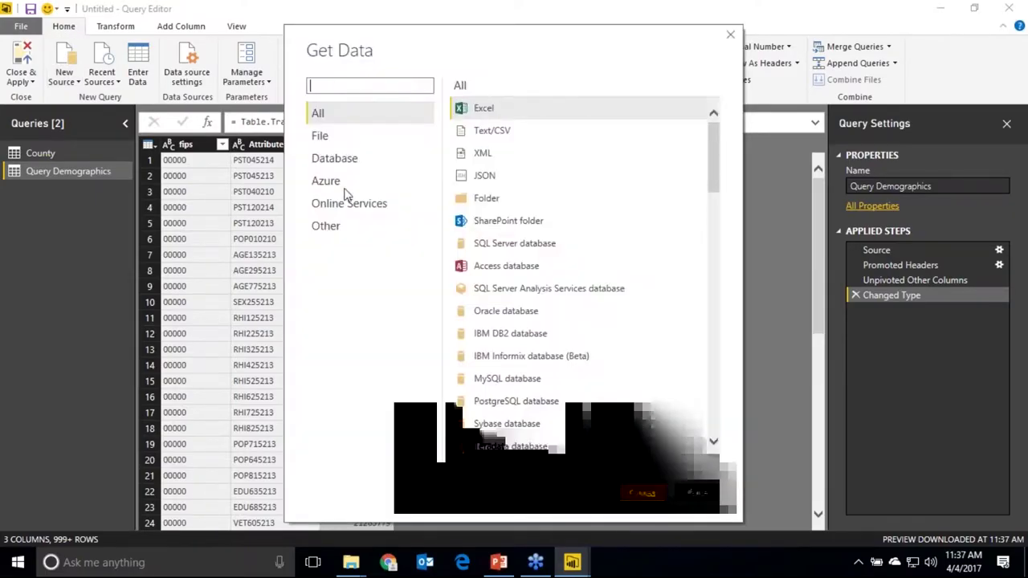
# Step: Import DataDict.txt as a new Text/CSV query with a single Column1
pyautogui.click(490, 130)
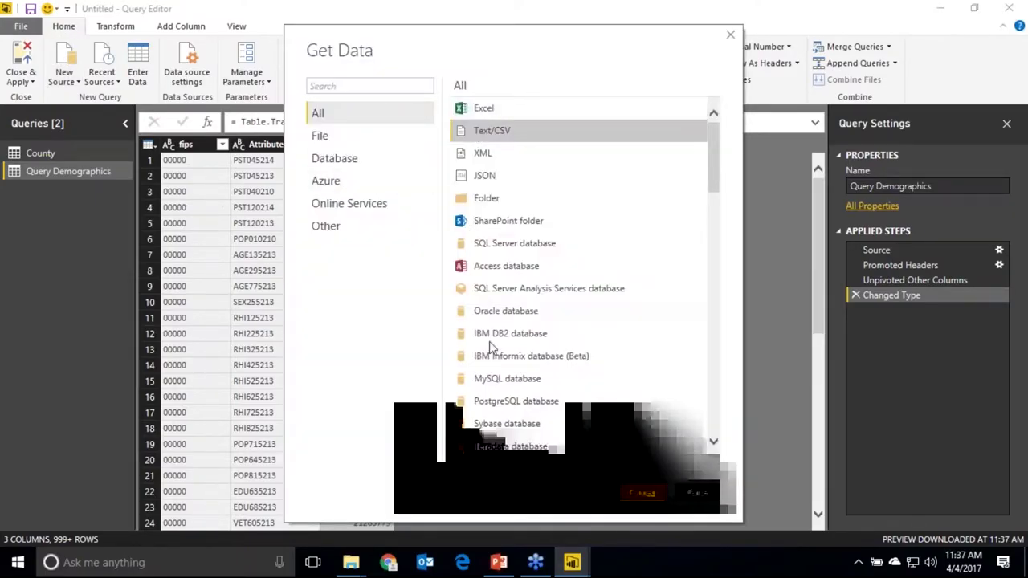
pyautogui.click(635, 492)
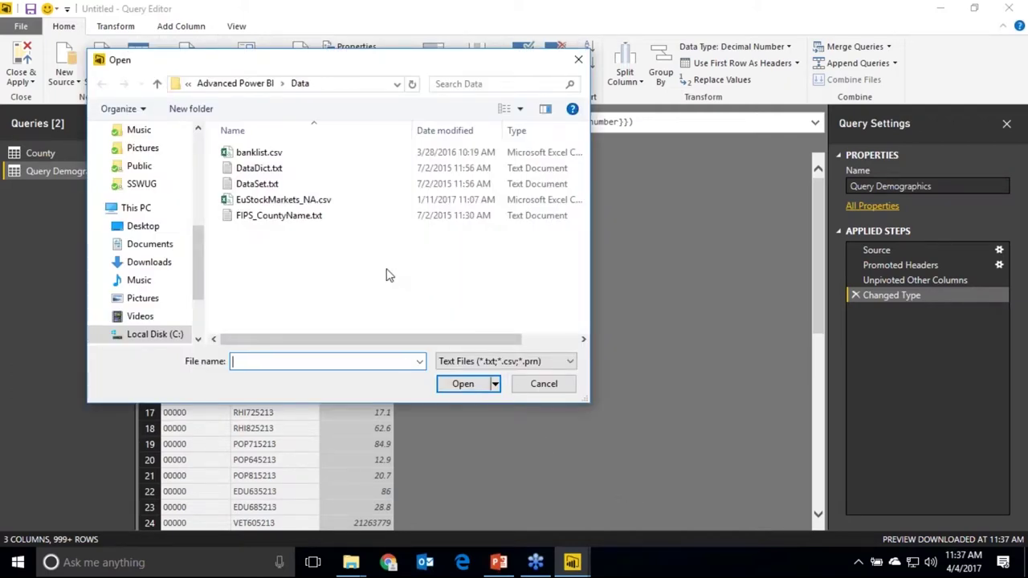
pyautogui.click(259, 168)
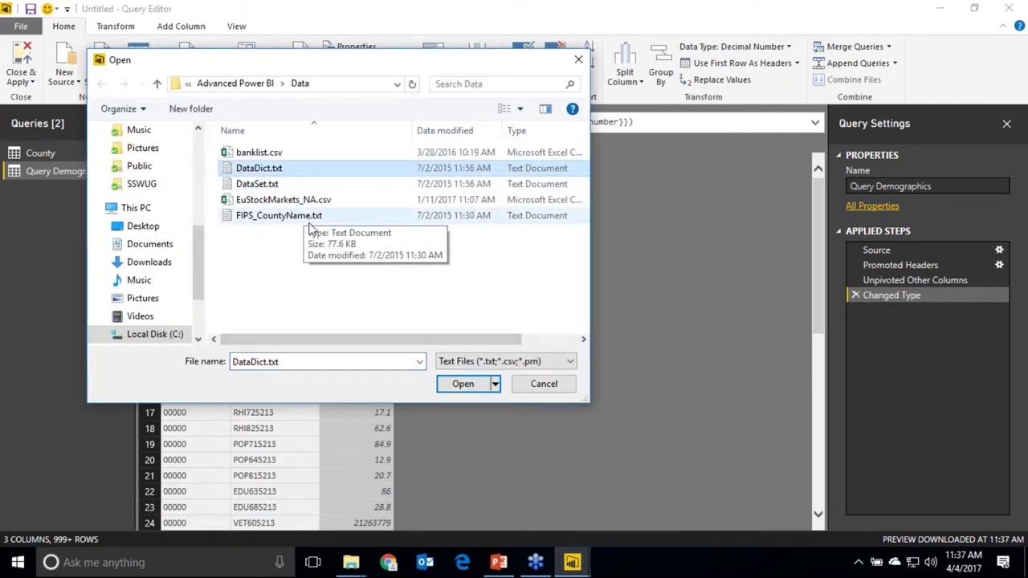
pyautogui.click(464, 384)
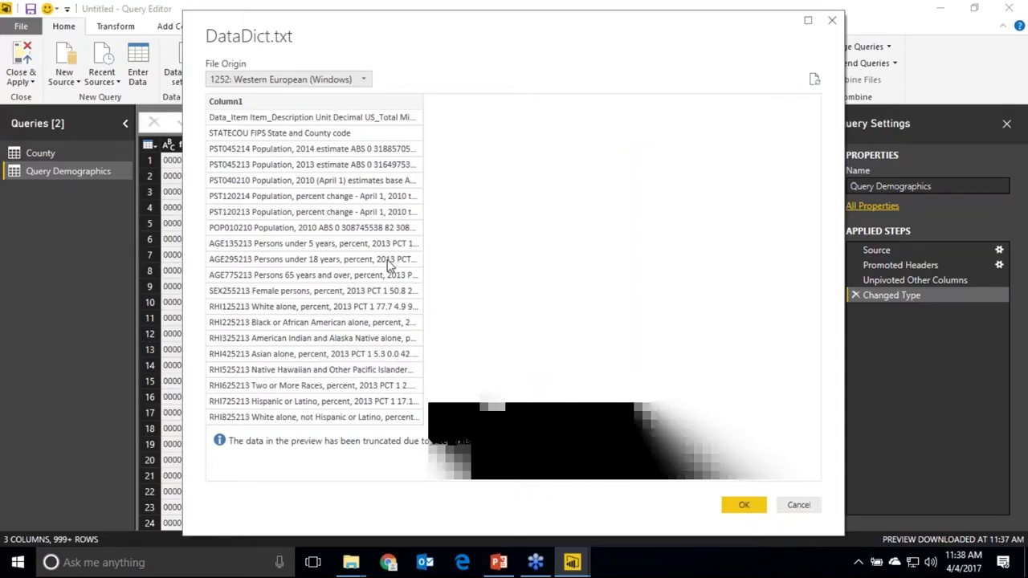
pyautogui.click(730, 498)
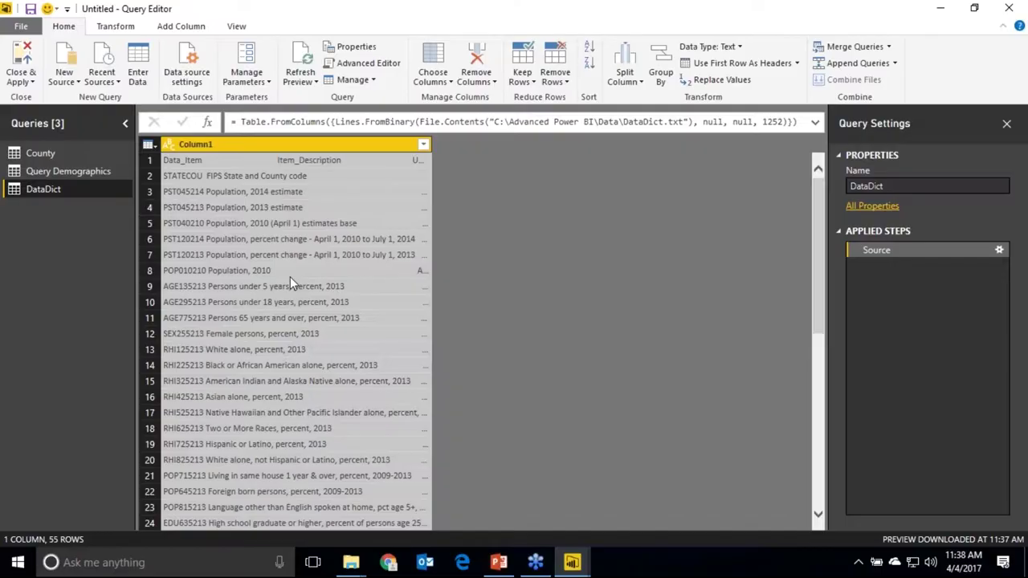
# Step: Rename the new query to 'Data Dictionary'
pyautogui.doubleClick(893, 187)
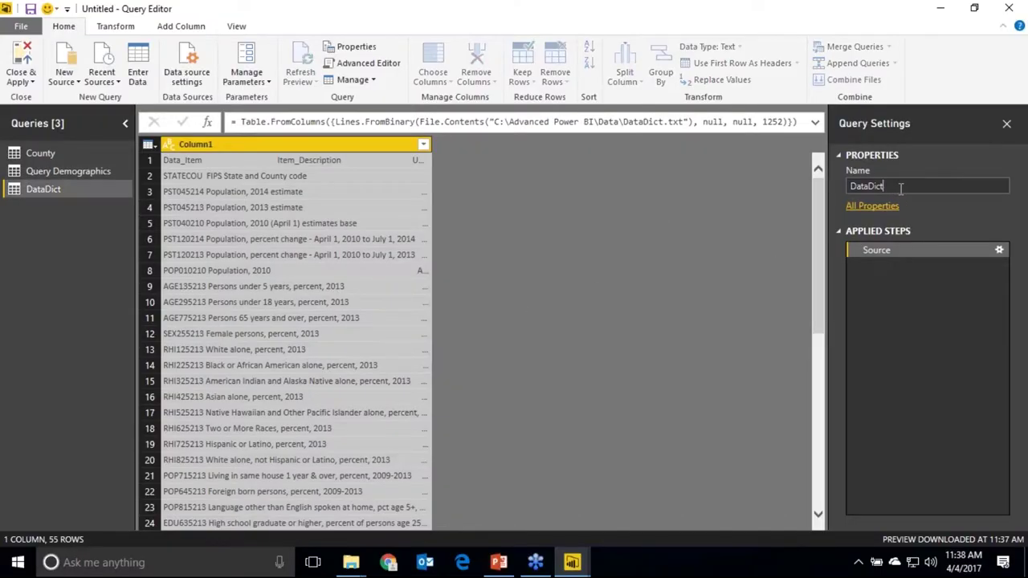
pyautogui.write('Data Dictionary')
pyautogui.press('Return')
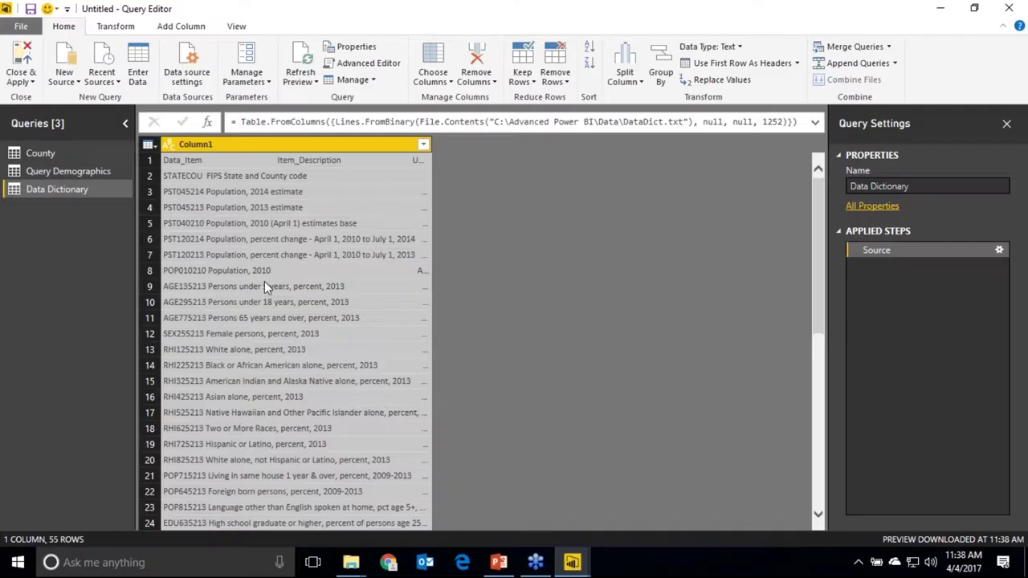
# Step: Split Column1 once at 9 characters, as far left as possible, into Column1.1 and Column1.2
pyautogui.rightClick(245, 147)
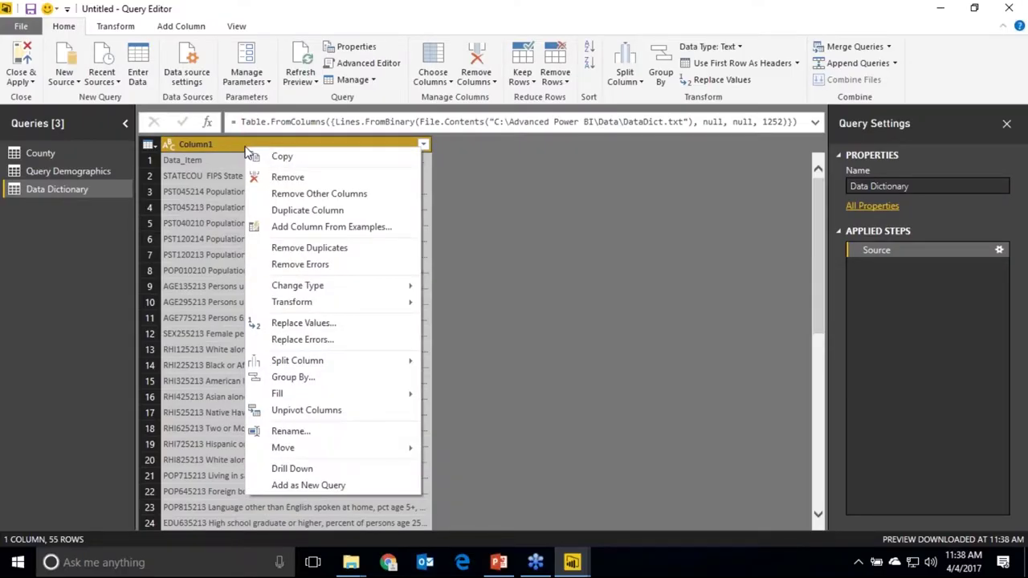
pyautogui.moveTo(315, 361)
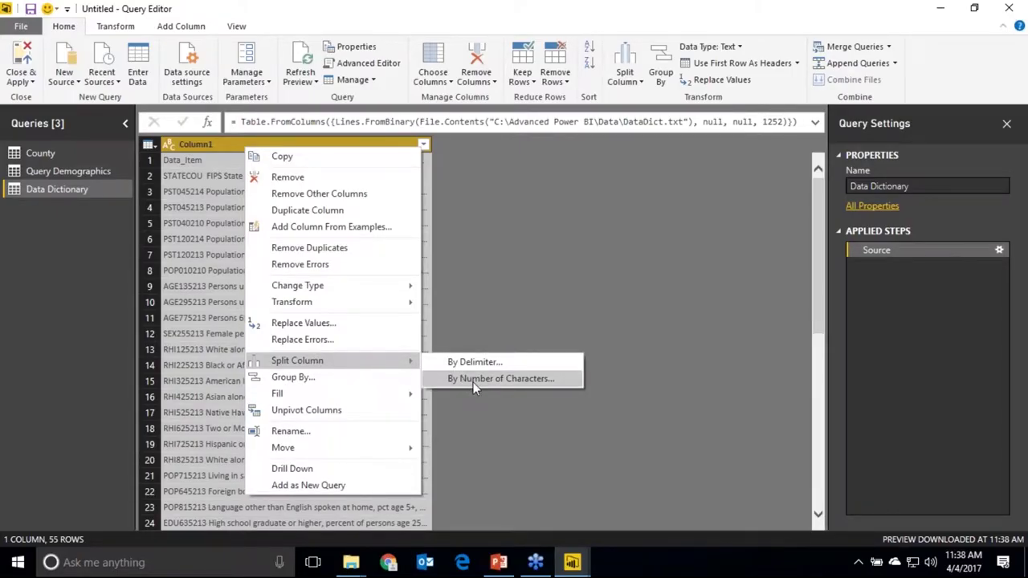
pyautogui.click(473, 382)
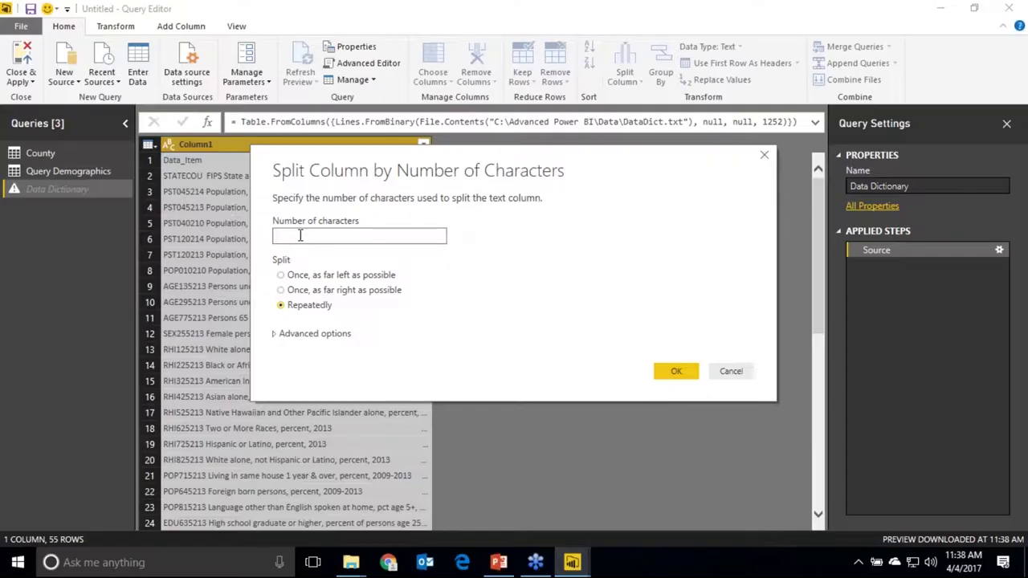
pyautogui.write('9')
pyautogui.click(303, 276)
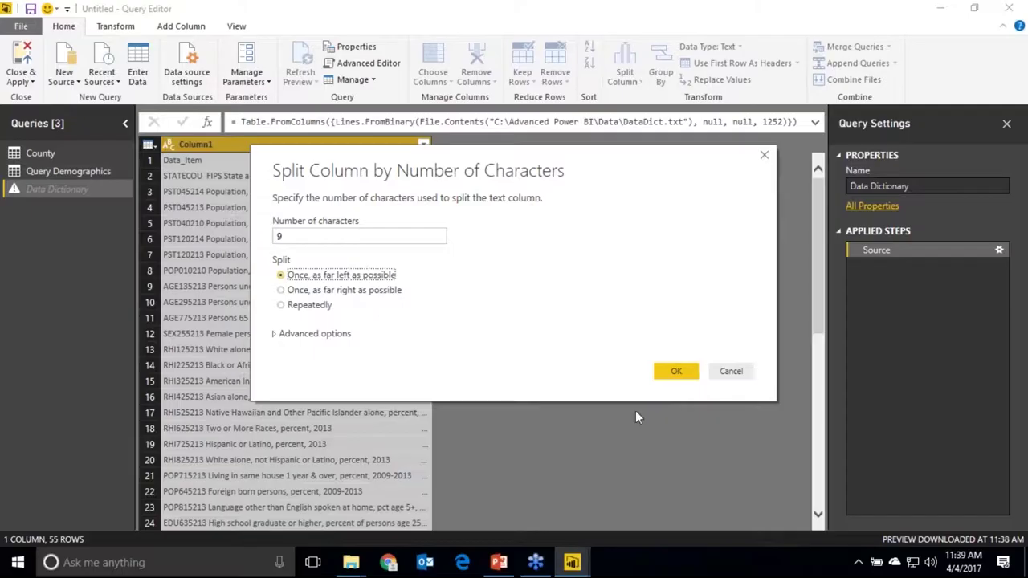
pyautogui.click(677, 376)
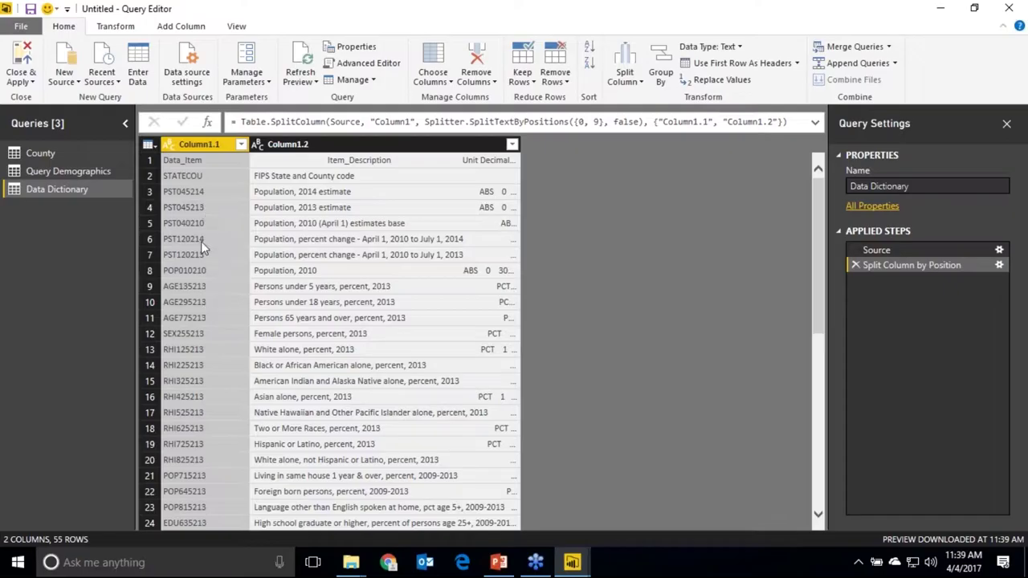
# Step: Trim surrounding spaces from the Column1.1 values
pyautogui.rightClick(204, 144)
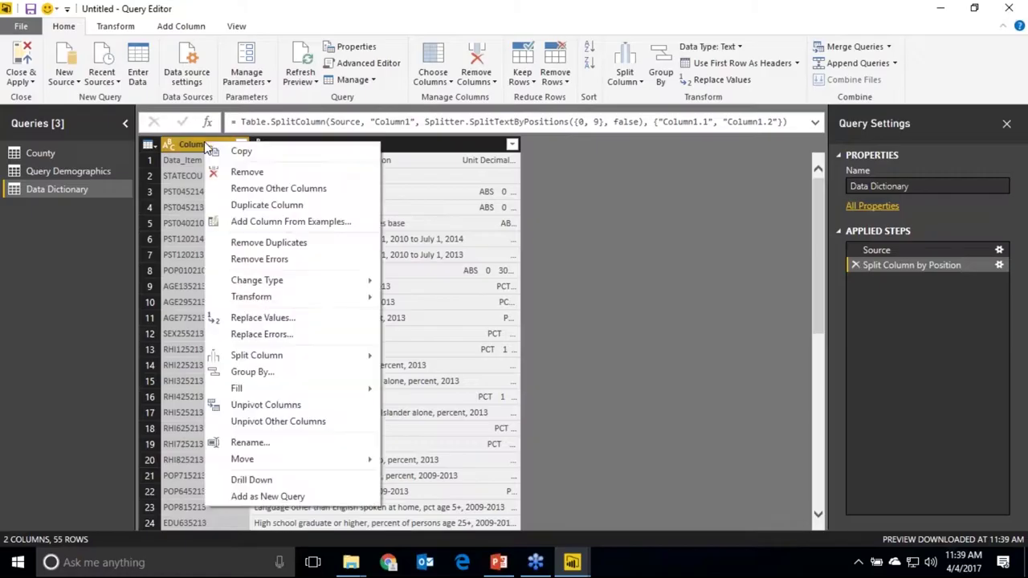
pyautogui.moveTo(228, 301)
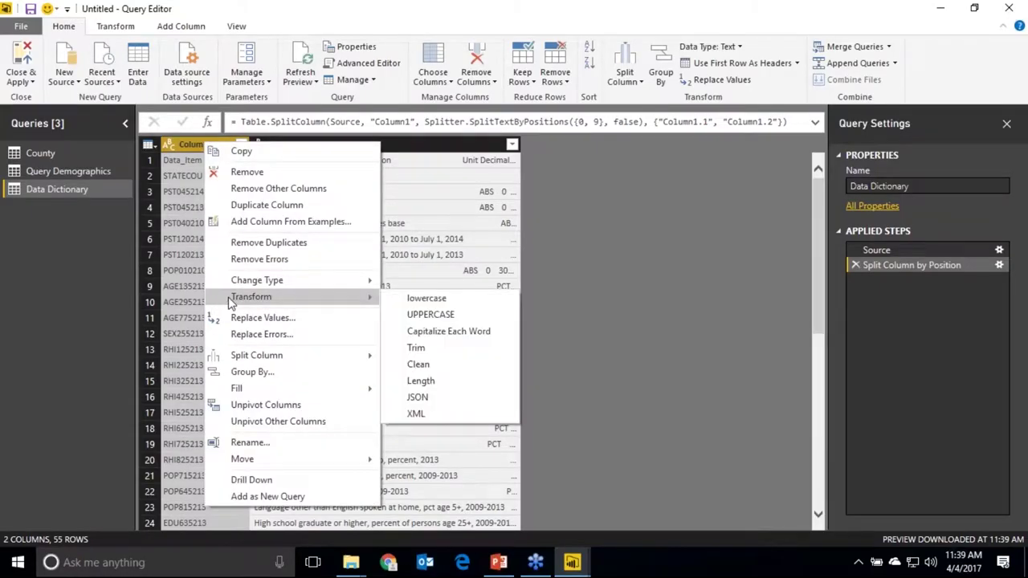
pyautogui.click(416, 347)
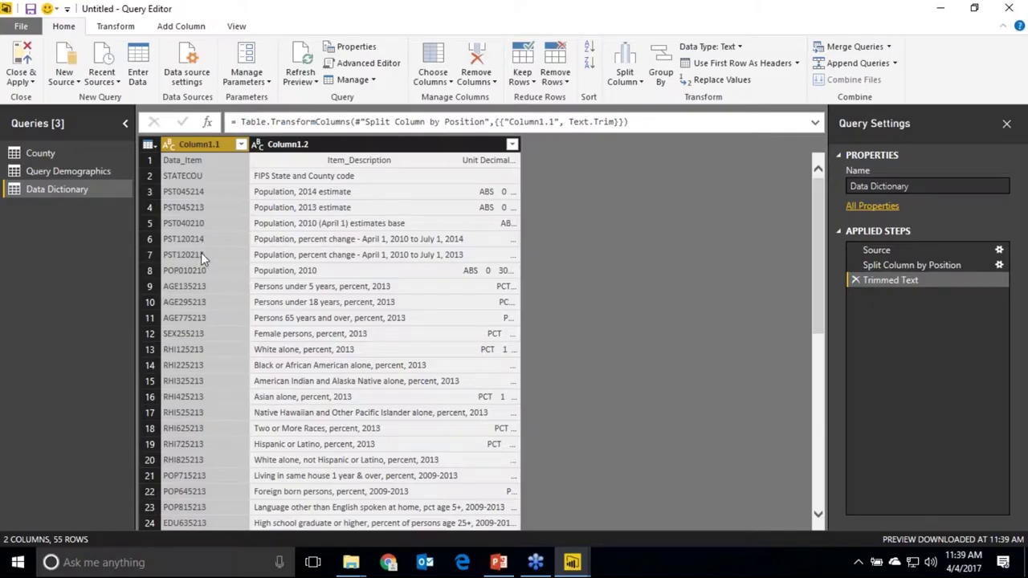
pyautogui.click(313, 145)
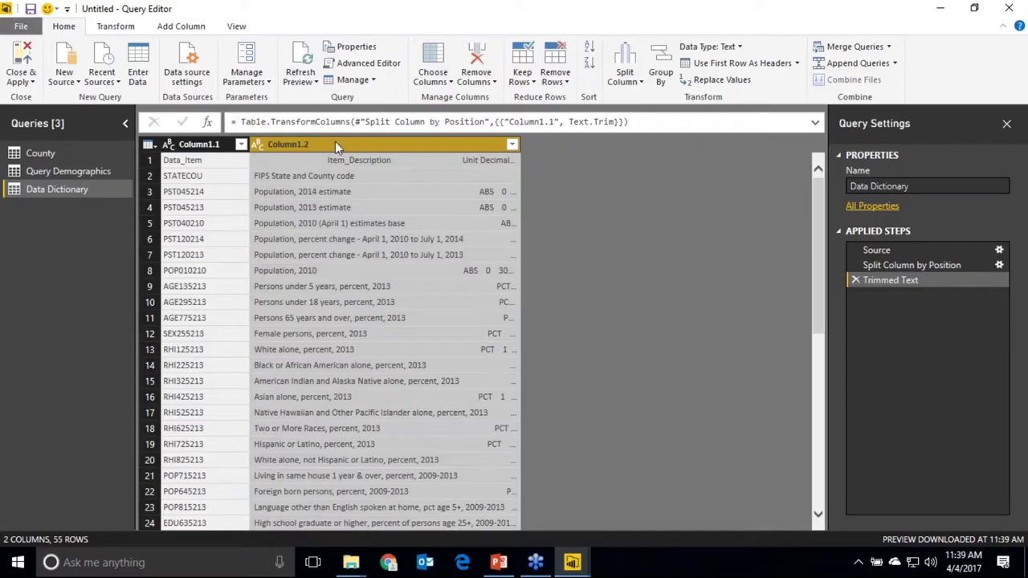
# Step: Split Column1.2 once at 88 characters, as far left as possible
pyautogui.rightClick(335, 141)
pyautogui.moveTo(430, 292)
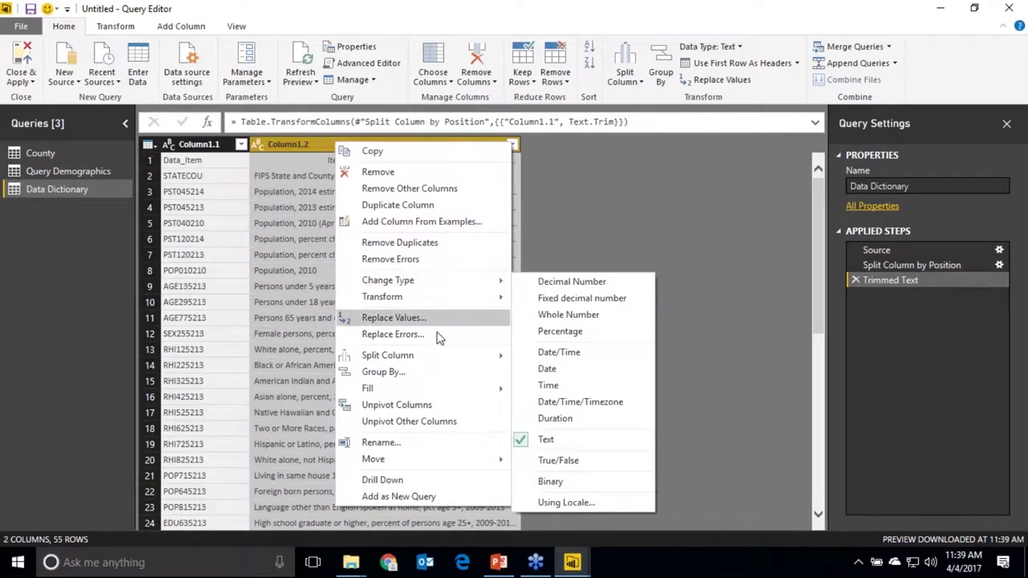
pyautogui.moveTo(442, 358)
pyautogui.click(565, 374)
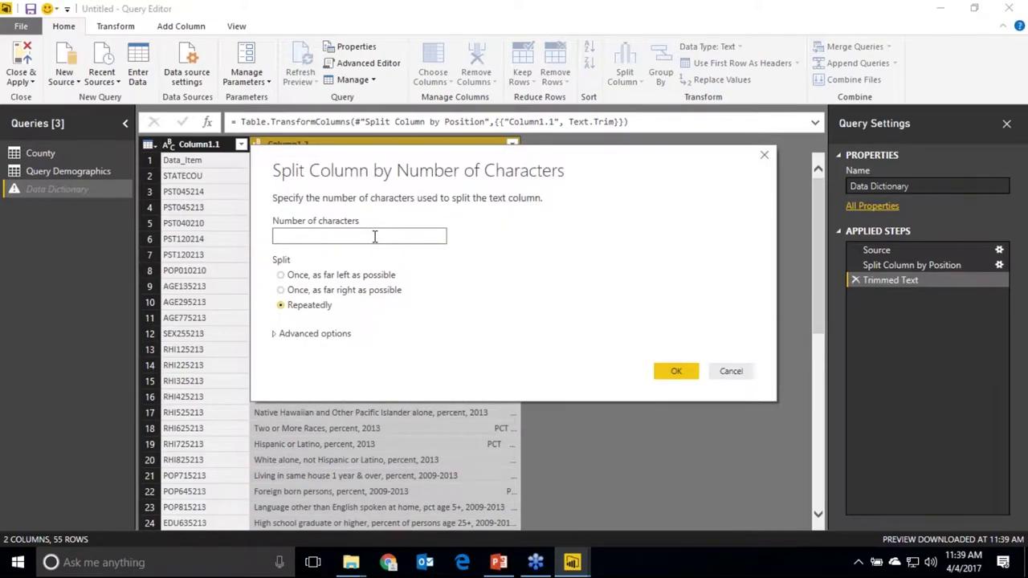
pyautogui.write('88')
pyautogui.click(359, 276)
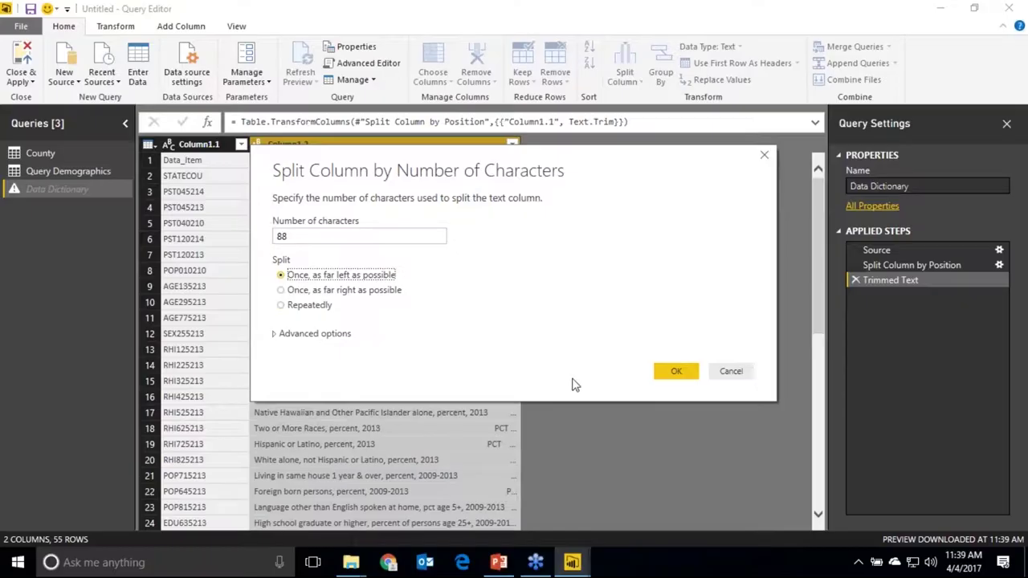
pyautogui.click(667, 371)
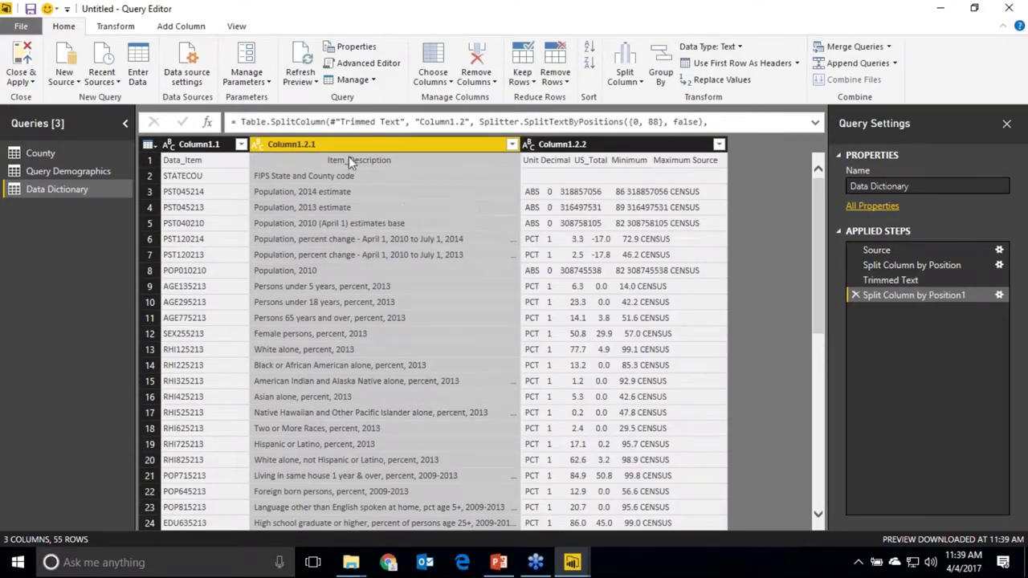
# Step: Remove the trailing Column1.2.2 column and check the Item_Description value in Column1.2.1
pyautogui.click(666, 146)
pyautogui.rightClick(642, 151)
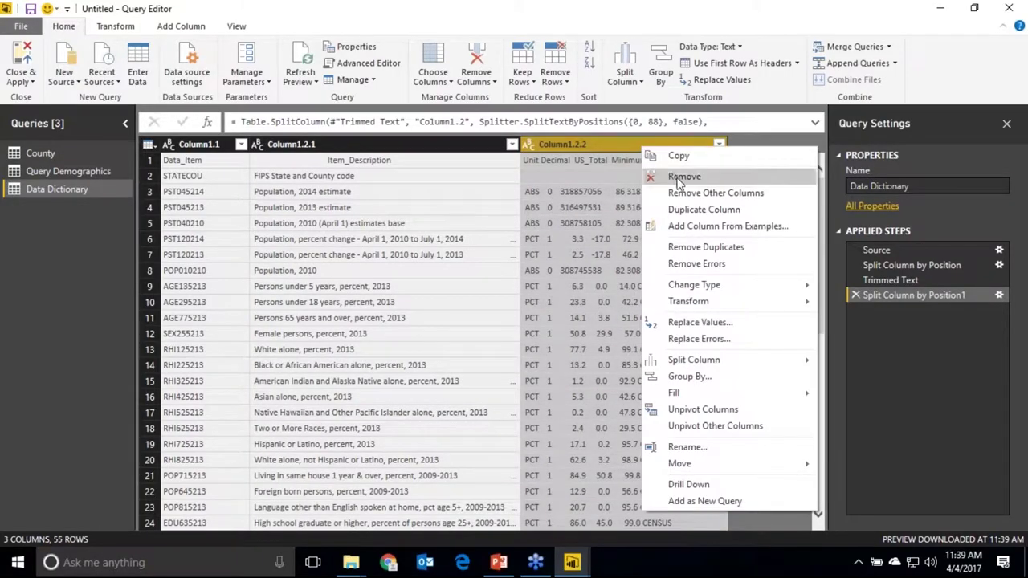
pyautogui.click(727, 177)
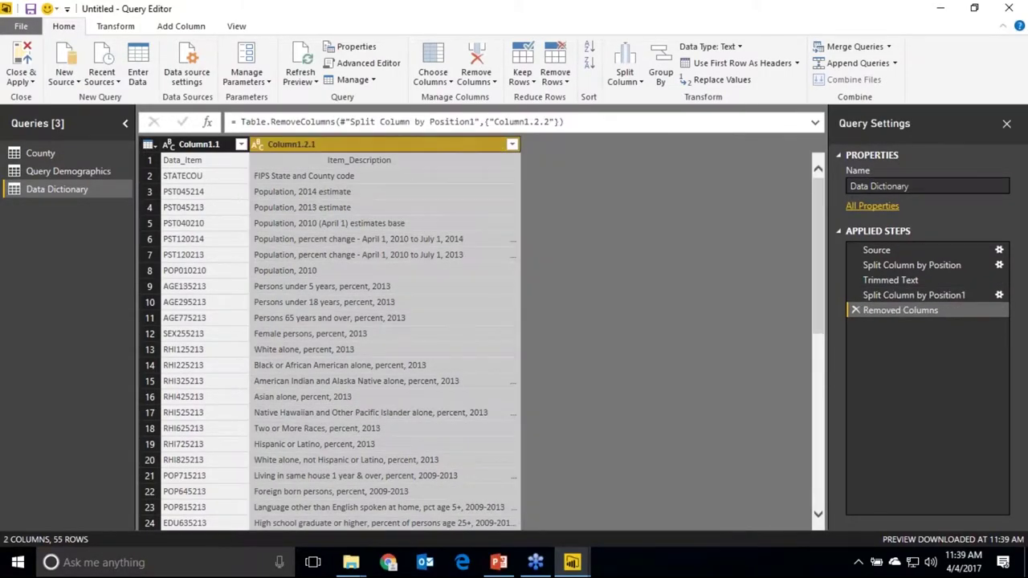
pyautogui.rightClick(341, 146)
pyautogui.click(310, 179)
pyautogui.click(287, 165)
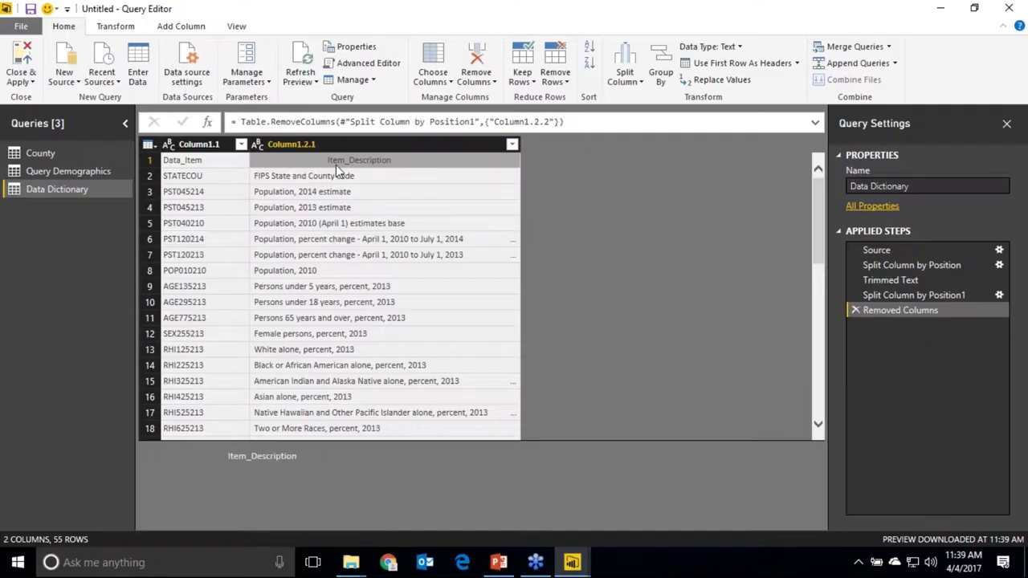
# Step: Trim the Column1.2.1 descriptions and promote the first row to headers Data_Item and Item_Description
pyautogui.rightClick(362, 148)
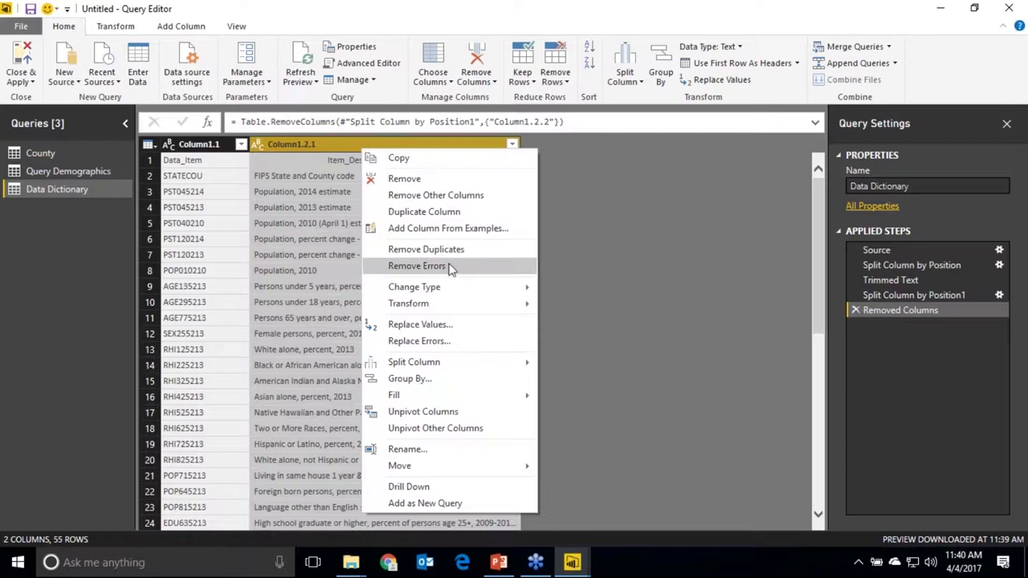
pyautogui.moveTo(471, 304)
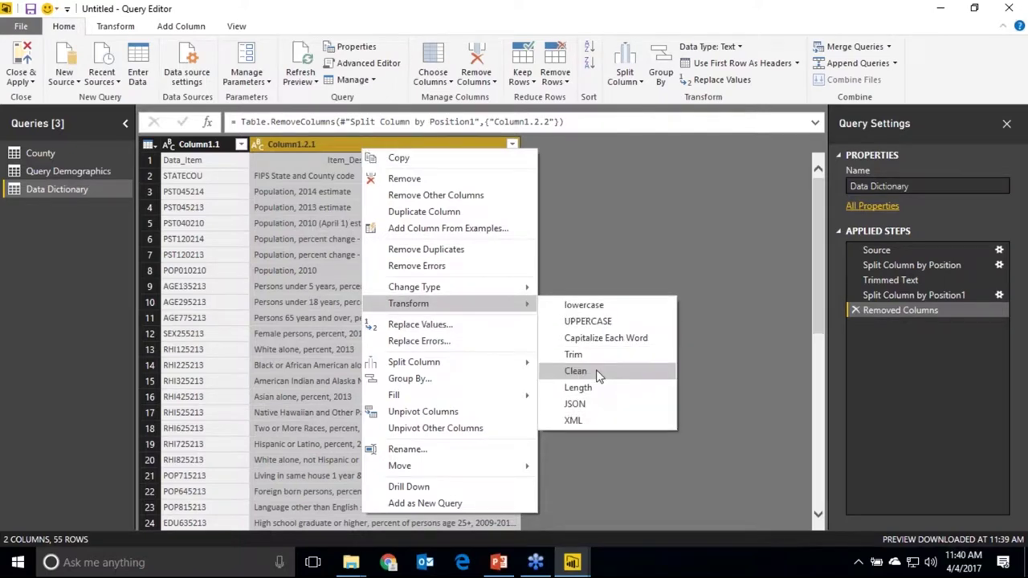
pyautogui.click(590, 359)
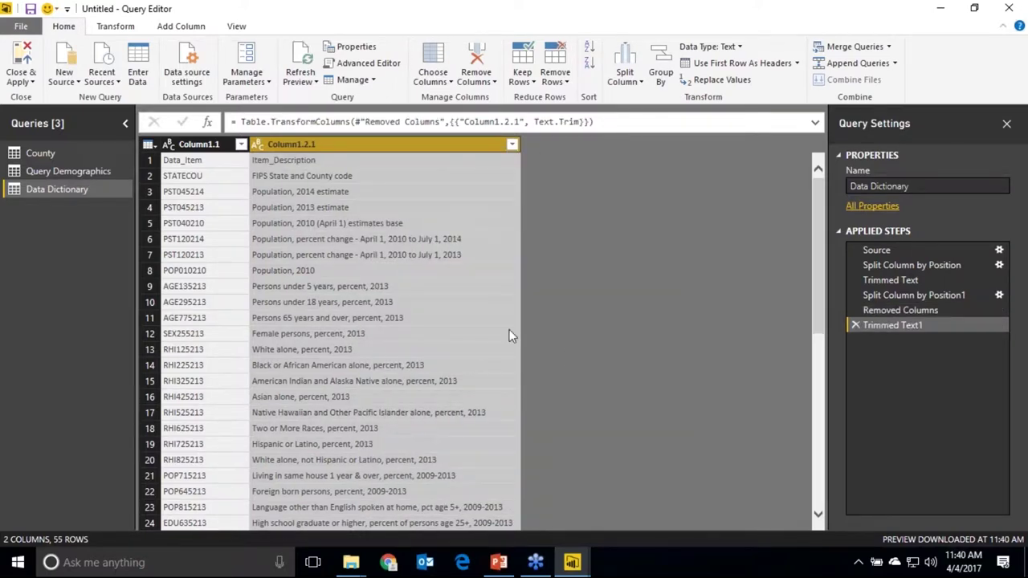
pyautogui.click(743, 64)
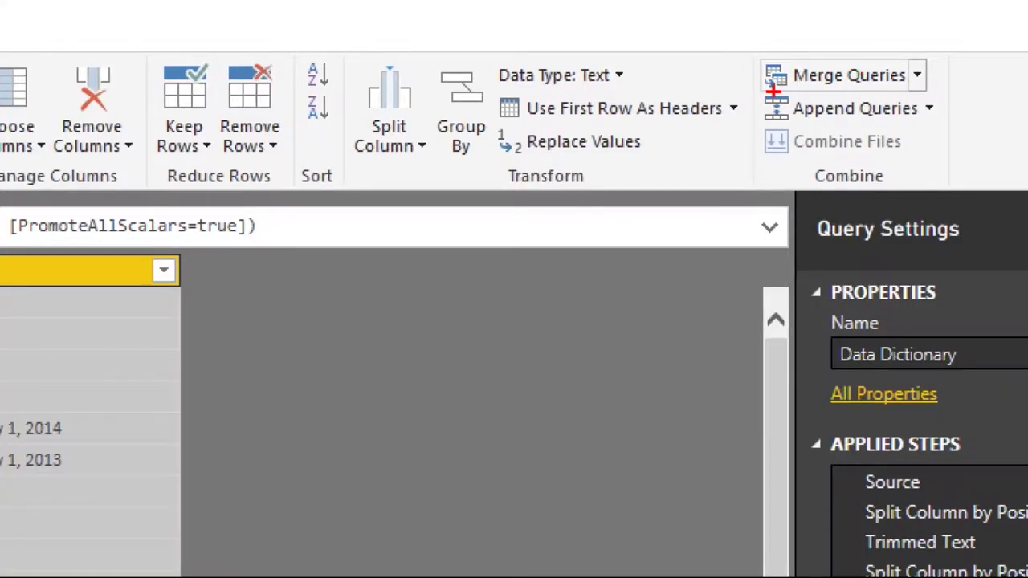
pyautogui.moveTo(761, 94); pyautogui.dragTo(727, 202)
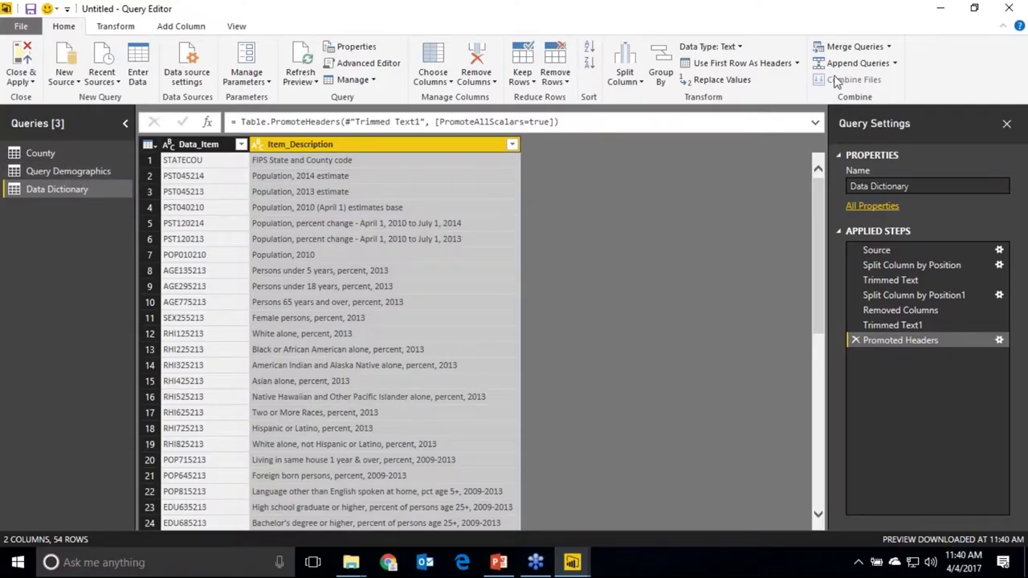
pyautogui.click(892, 46)
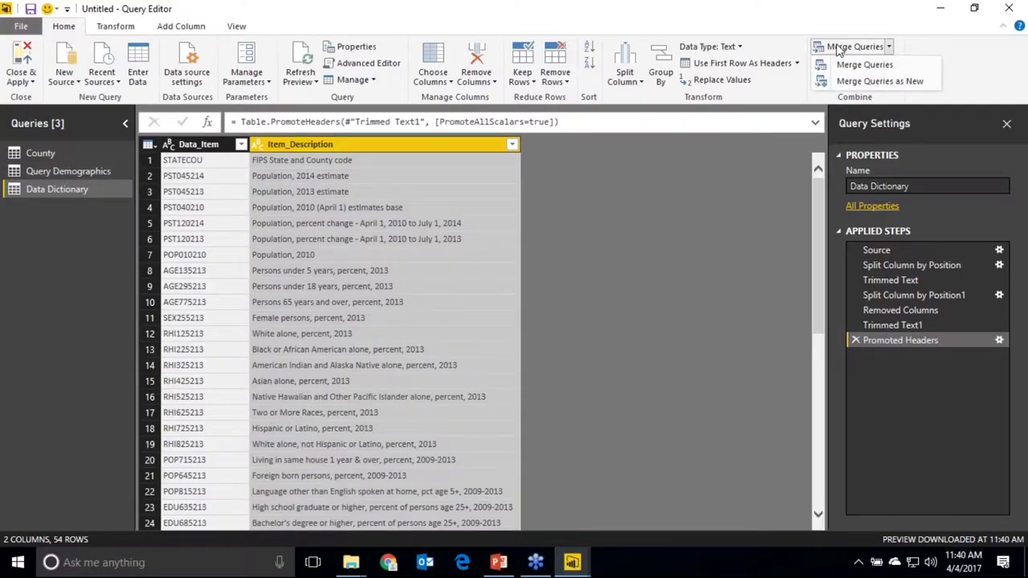
# Step: Merge as new with Query Demographics, matching Data_Item to Attribute (53 of 54 rows)
pyautogui.click(879, 81)
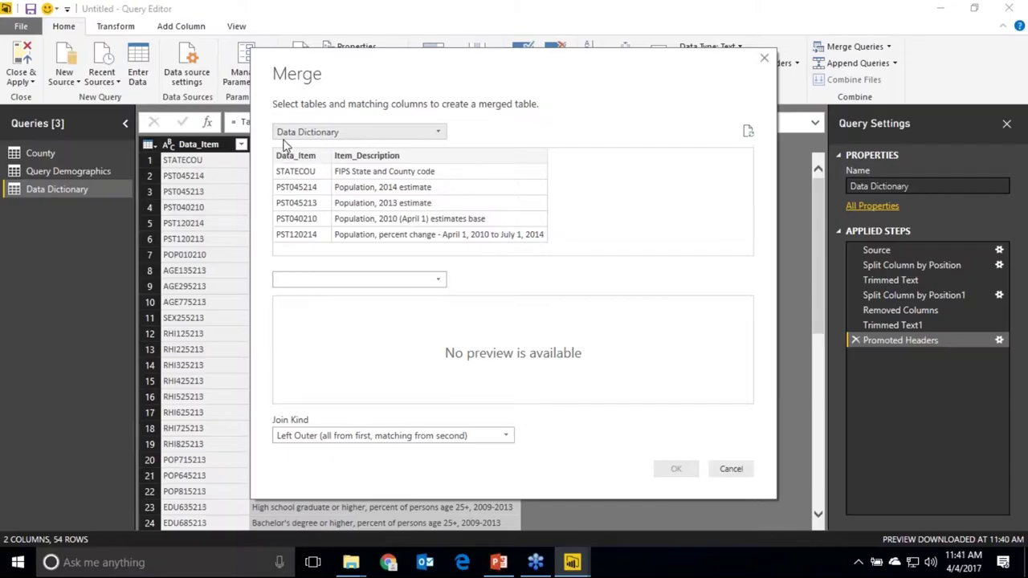
pyautogui.click(347, 281)
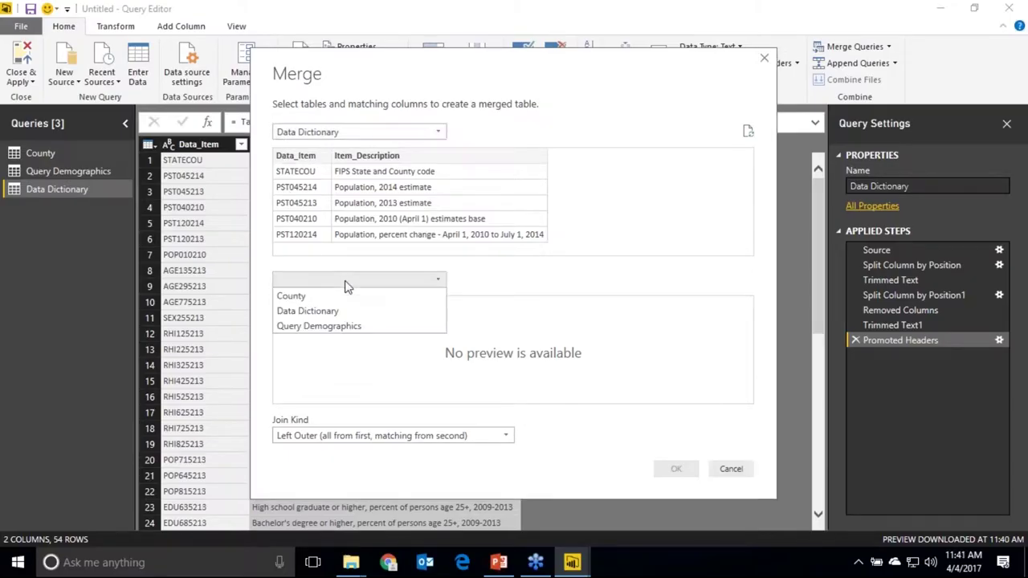
pyautogui.click(314, 327)
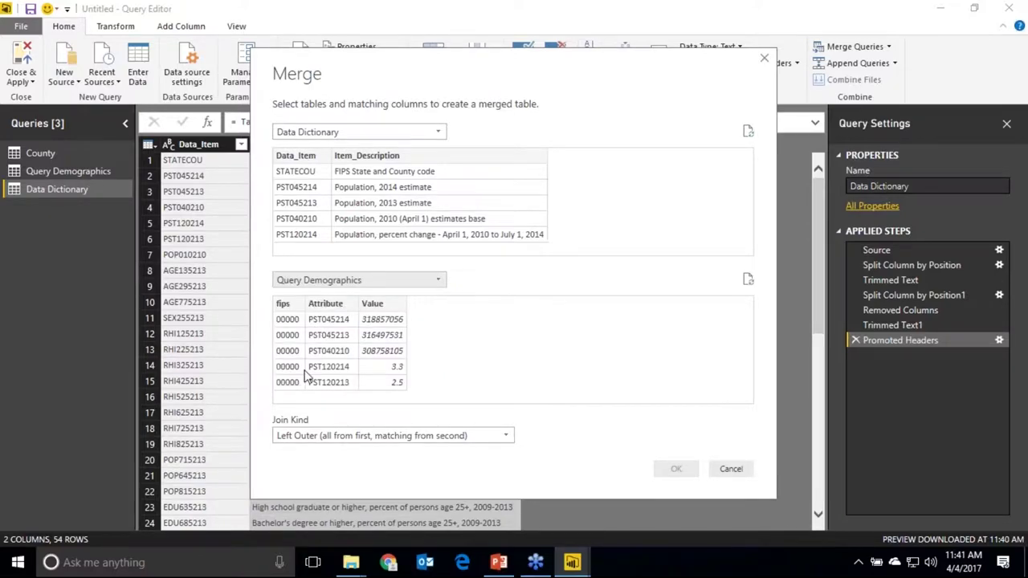
pyautogui.click(295, 158)
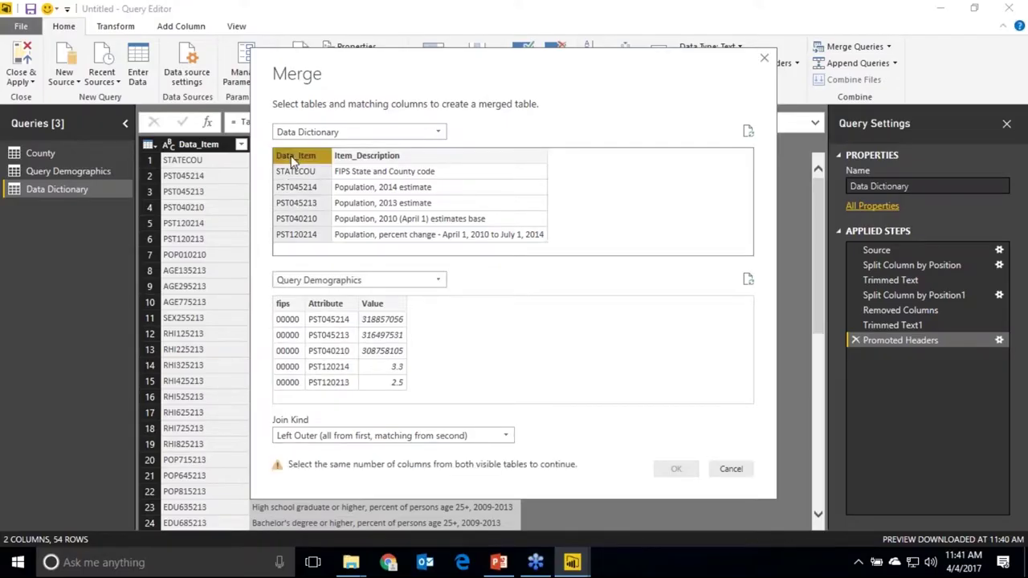
pyautogui.click(328, 306)
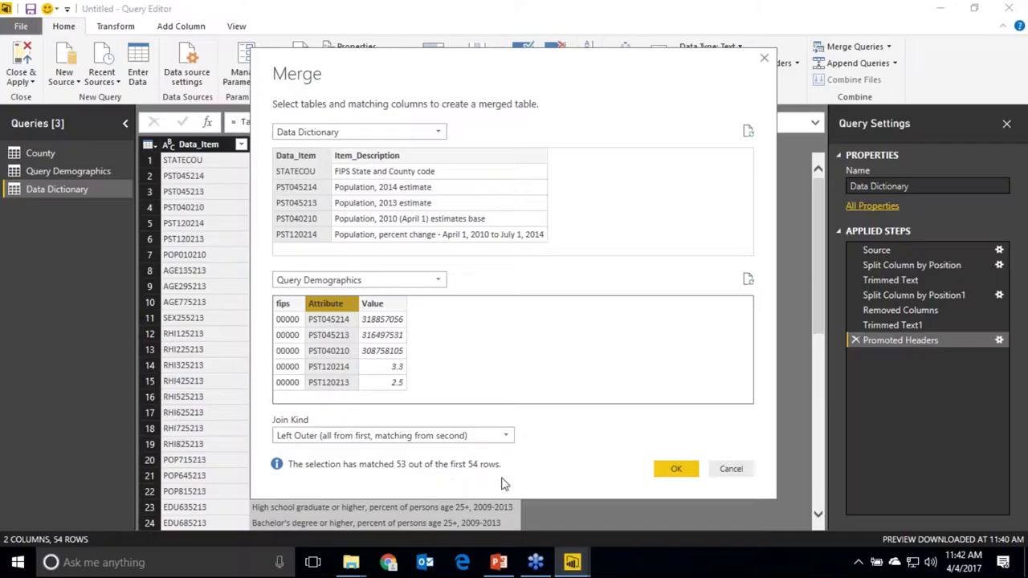
# Step: Set the Data Dictionary–Query Demographics merge to an Inner join and create Merge1
pyautogui.click(506, 435)
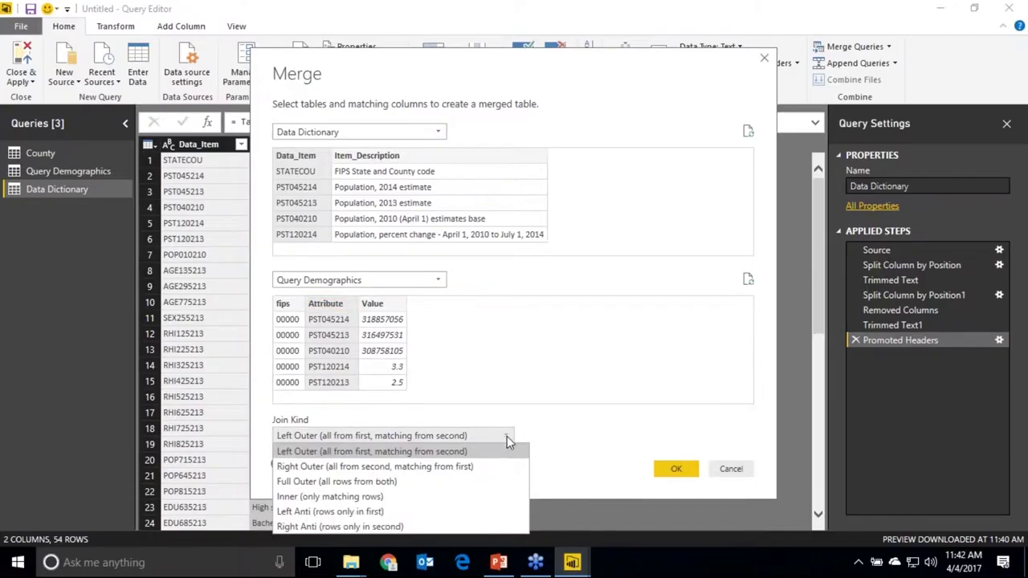
pyautogui.click(413, 496)
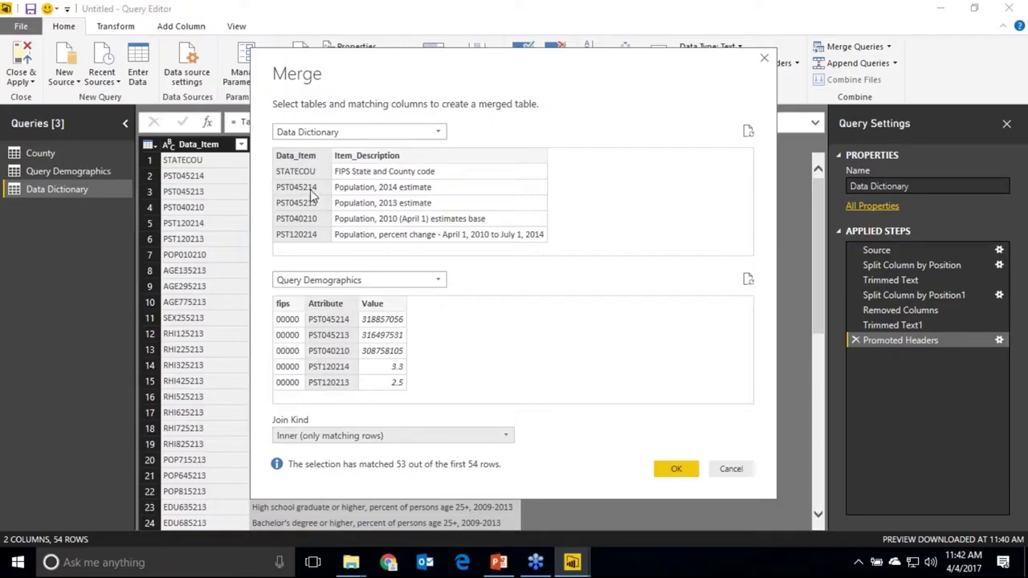
pyautogui.click(675, 469)
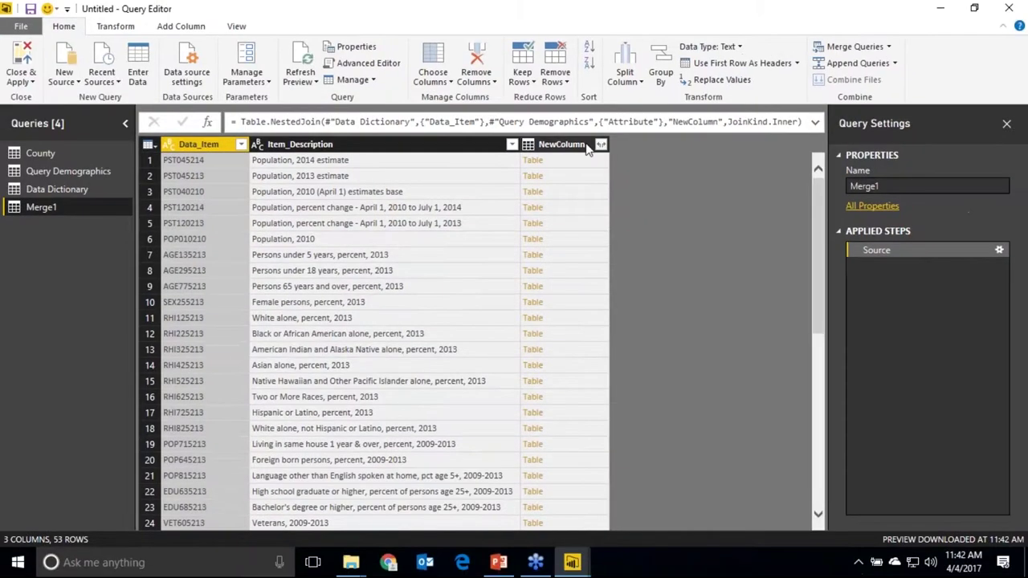
# Step: Expand NewColumn into only fips and Value, without the original column name prefix
pyautogui.click(601, 145)
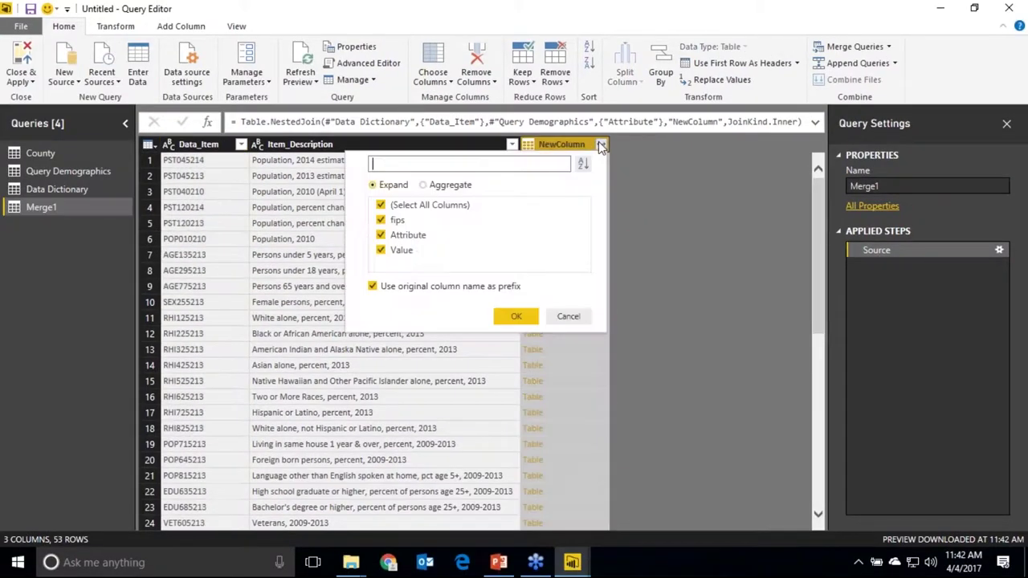
pyautogui.click(381, 250)
pyautogui.click(381, 250)
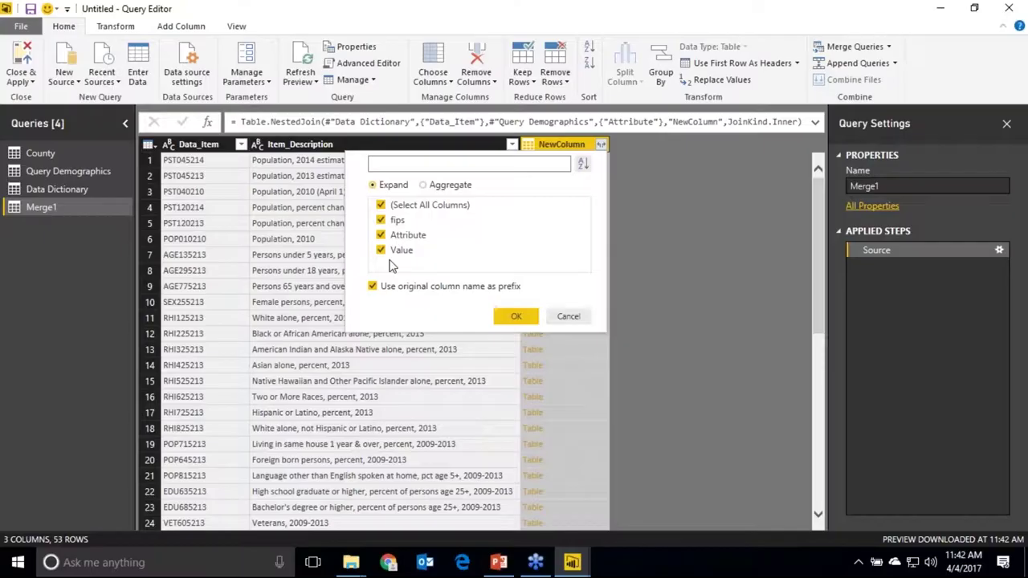
pyautogui.click(381, 205)
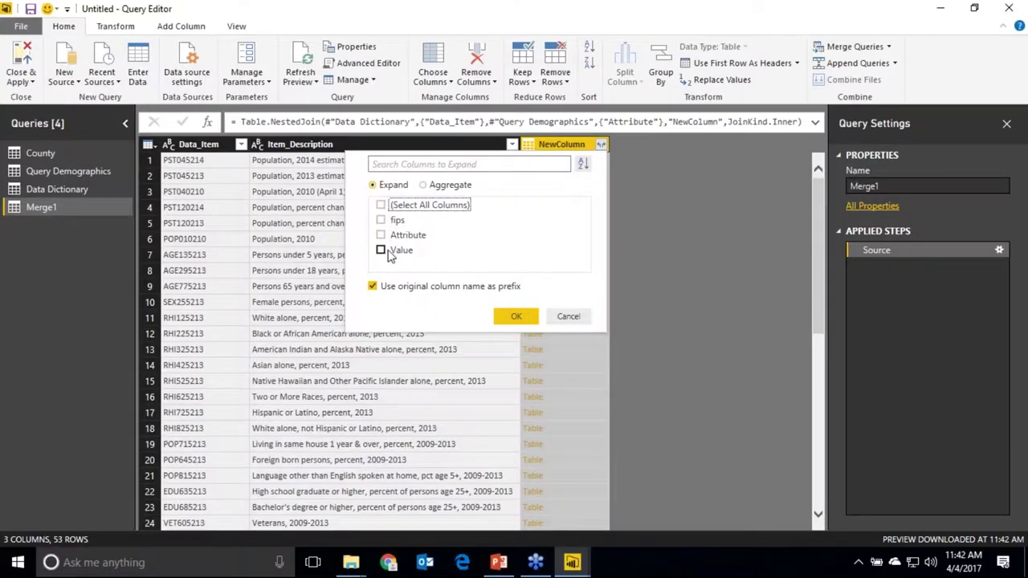
pyautogui.click(381, 250)
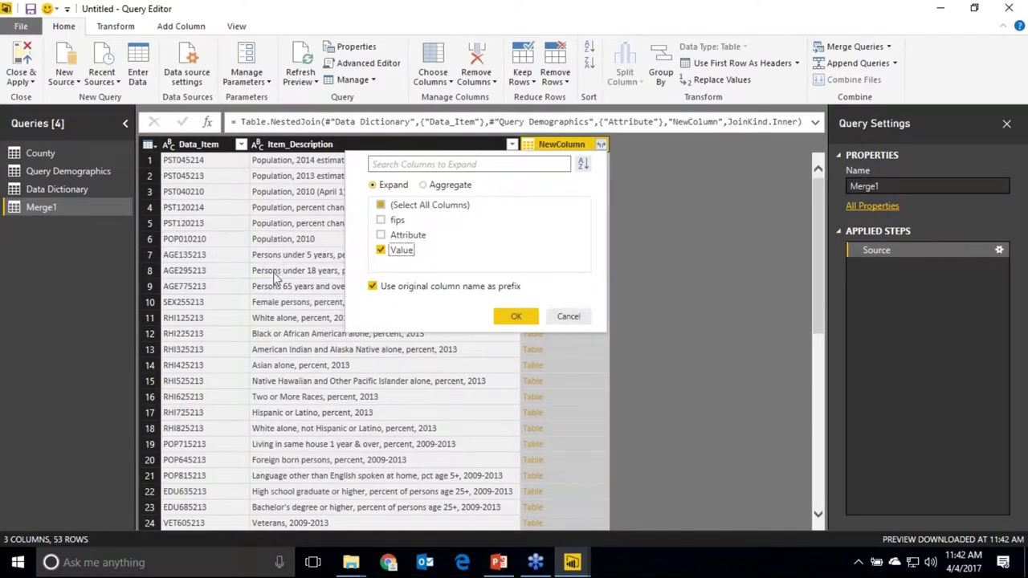
pyautogui.click(381, 220)
pyautogui.click(373, 286)
pyautogui.click(517, 317)
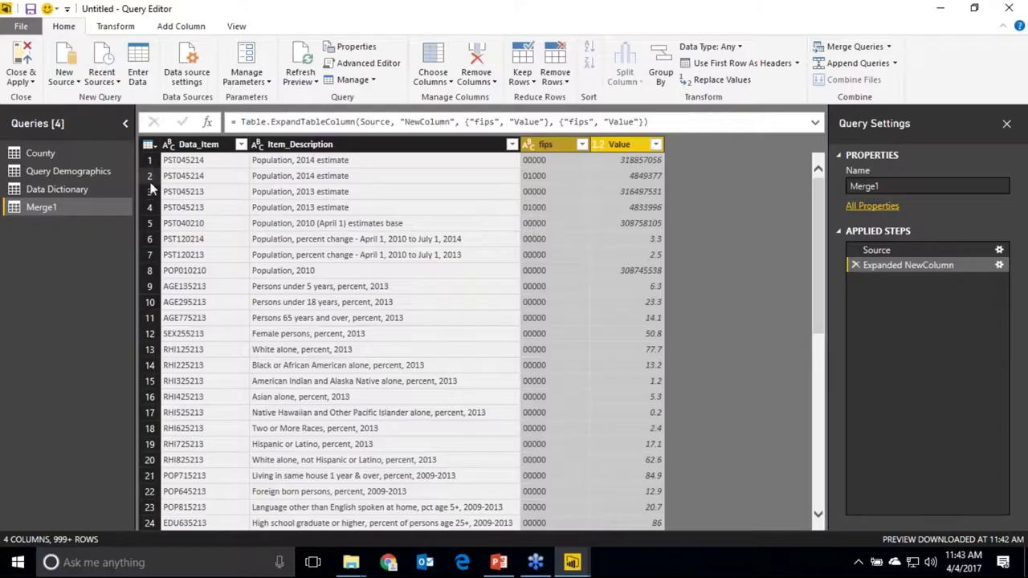
# Step: Filter Merge1's fips column to exclude the 00000 value
pyautogui.click(45, 156)
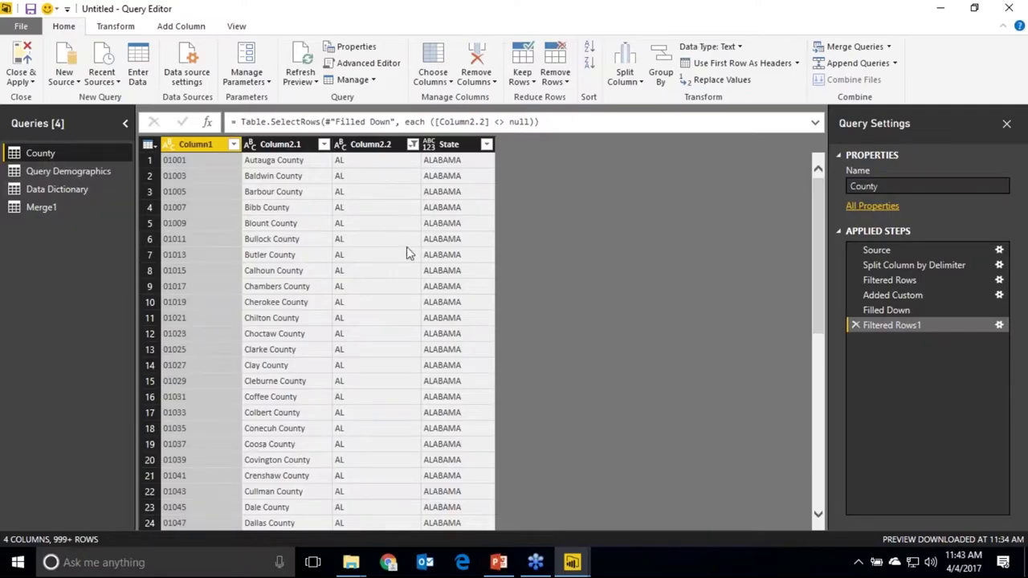
pyautogui.click(44, 210)
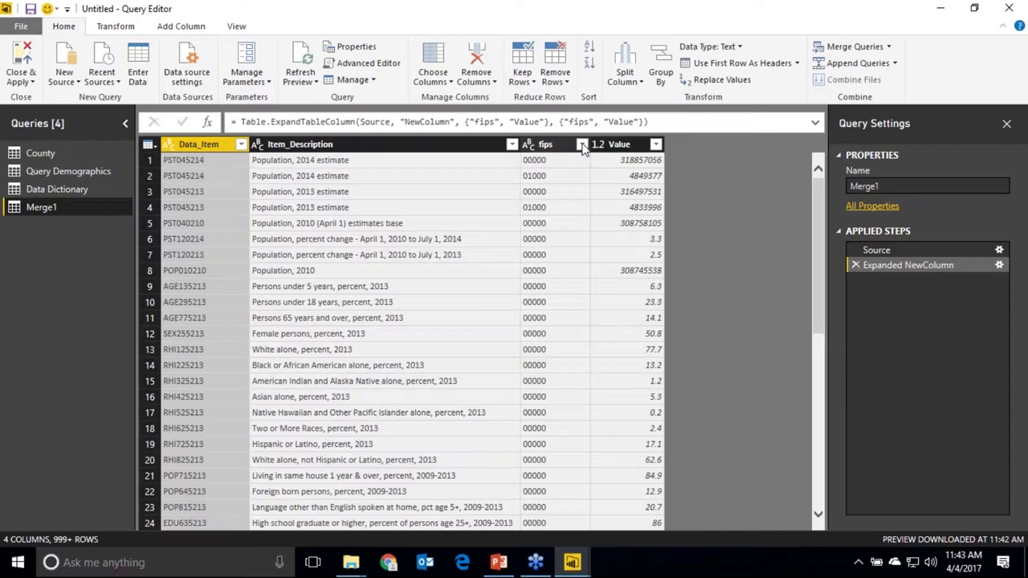
pyautogui.click(582, 144)
pyautogui.click(369, 320)
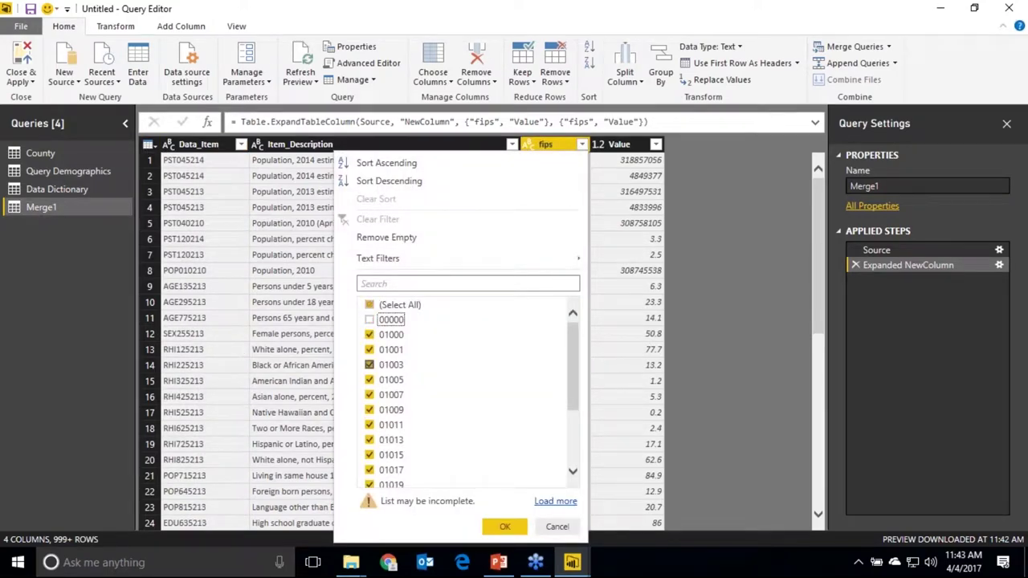
pyautogui.click(504, 527)
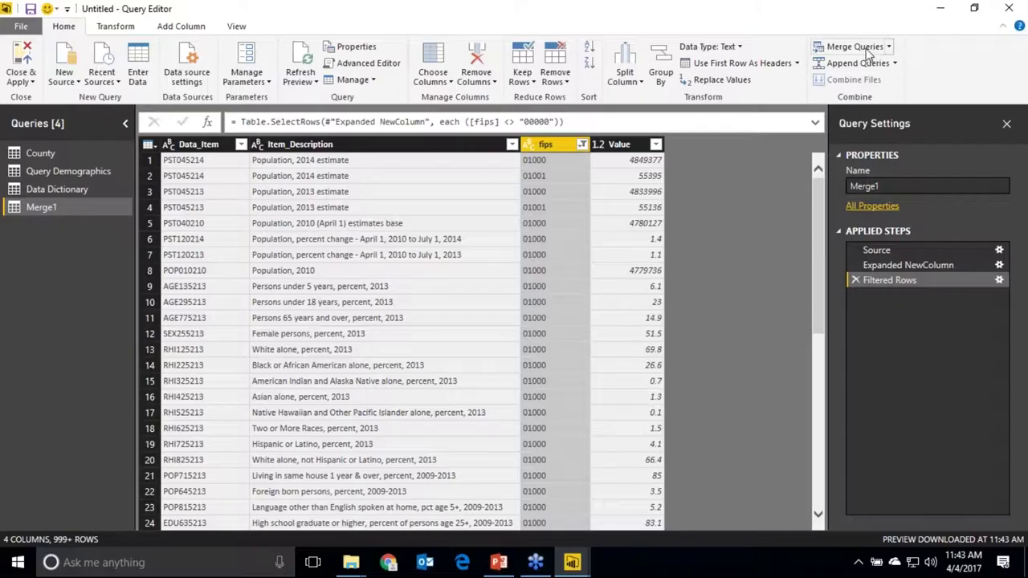
pyautogui.click(890, 48)
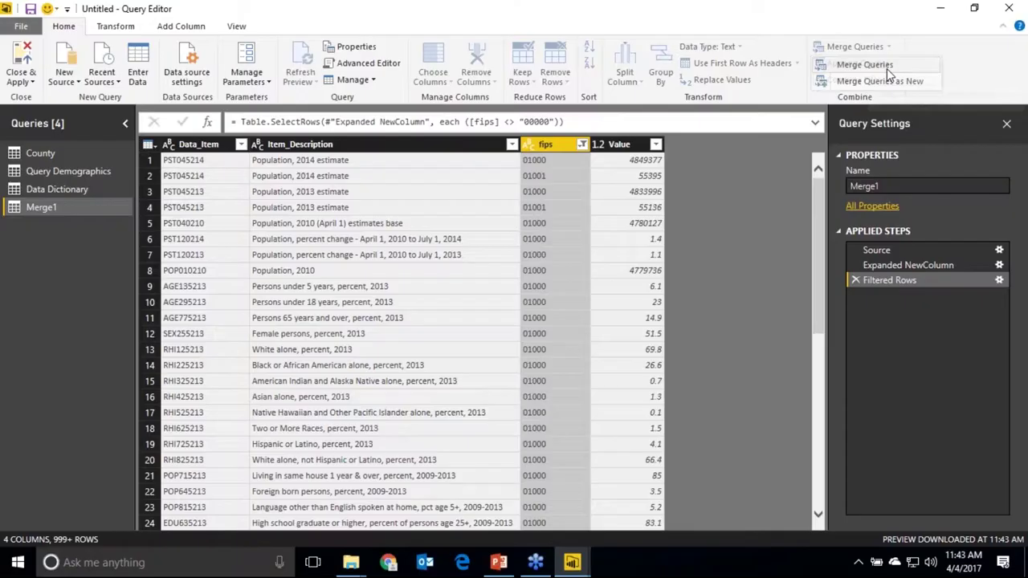
# Step: Inner-join County into Merge1 matching fips to Column1, leaving NewColumn unexpanded
pyautogui.click(886, 68)
pyautogui.click(439, 281)
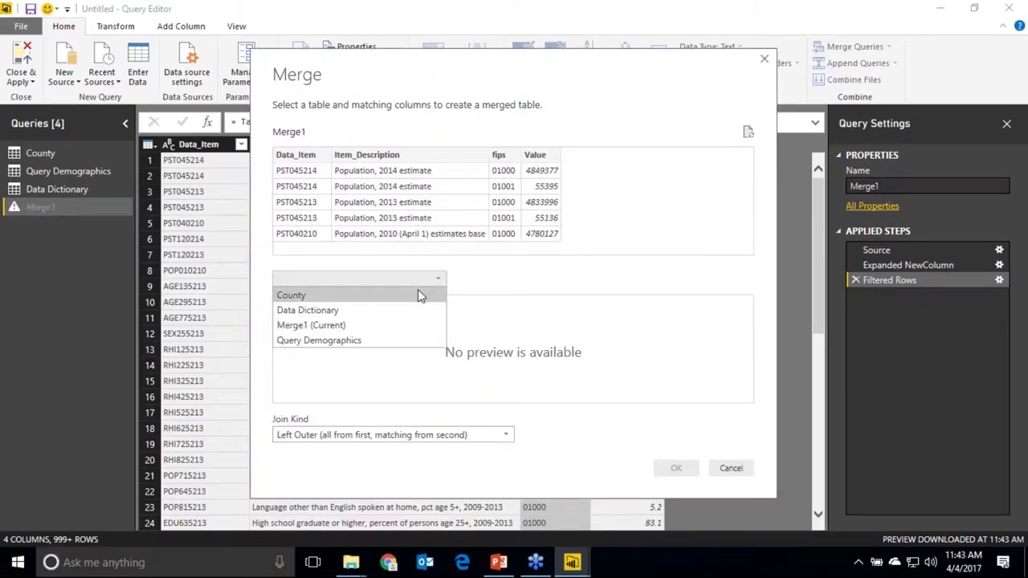
pyautogui.click(418, 294)
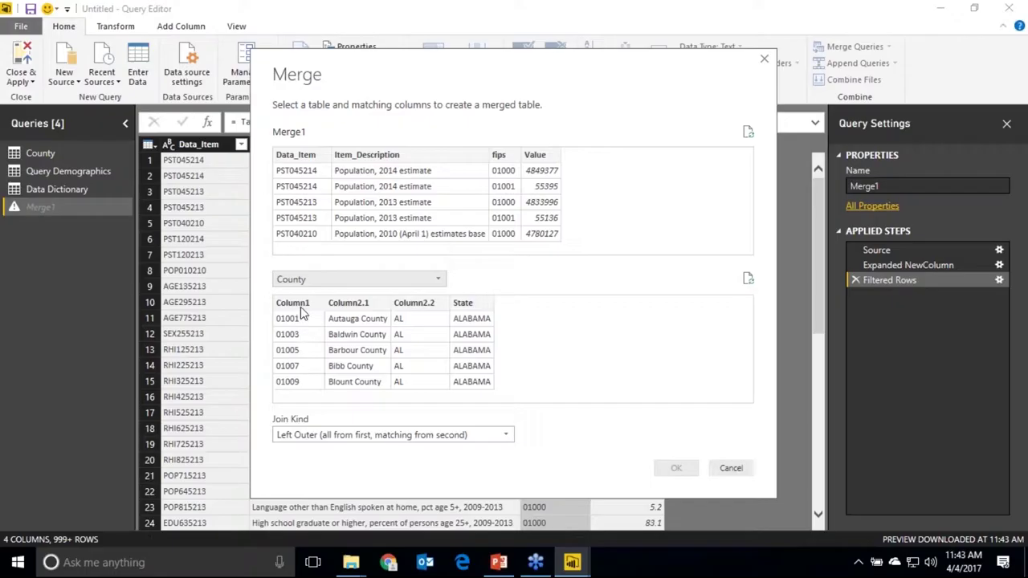
pyautogui.click(498, 155)
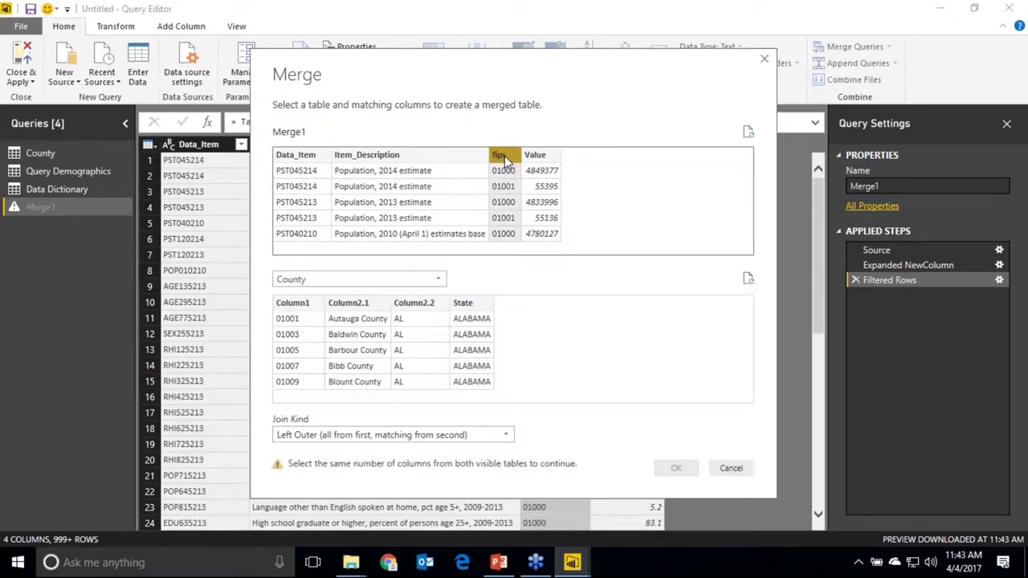
pyautogui.click(305, 304)
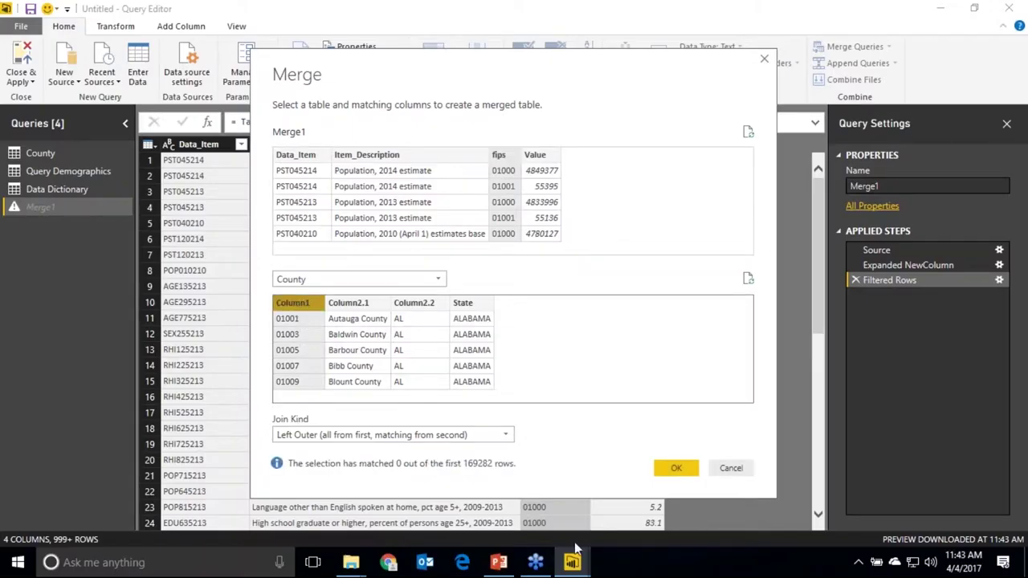
pyautogui.click(452, 434)
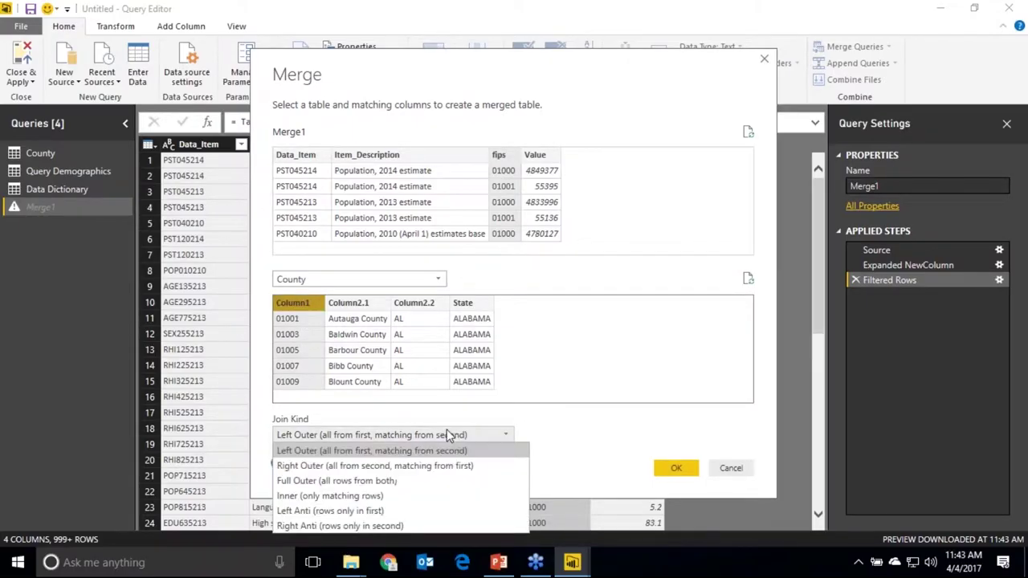
pyautogui.click(423, 496)
pyautogui.click(677, 472)
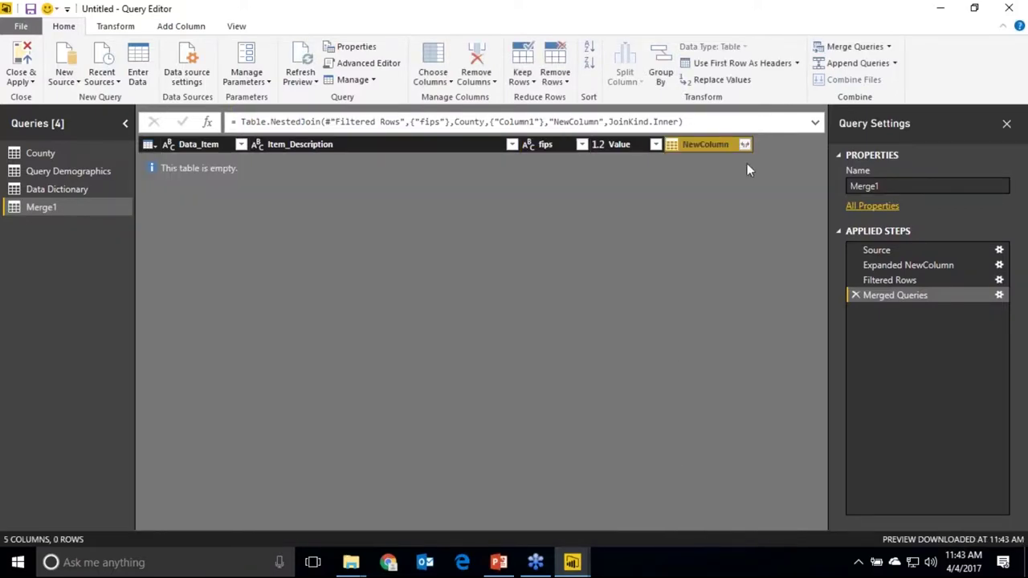
pyautogui.click(746, 145)
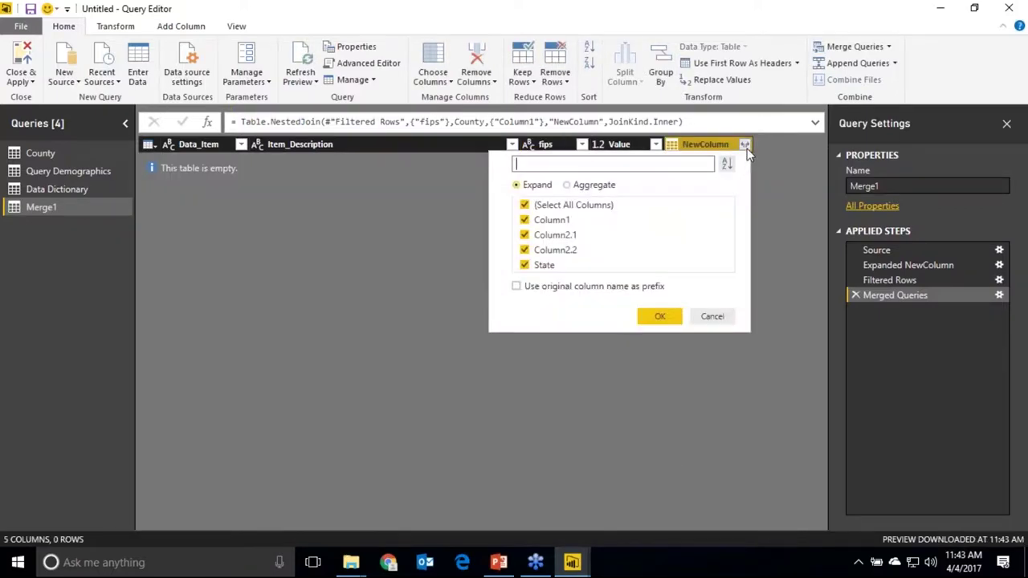
pyautogui.click(713, 318)
# Step: Delete the existing Merge1 query
pyautogui.rightClick(71, 206)
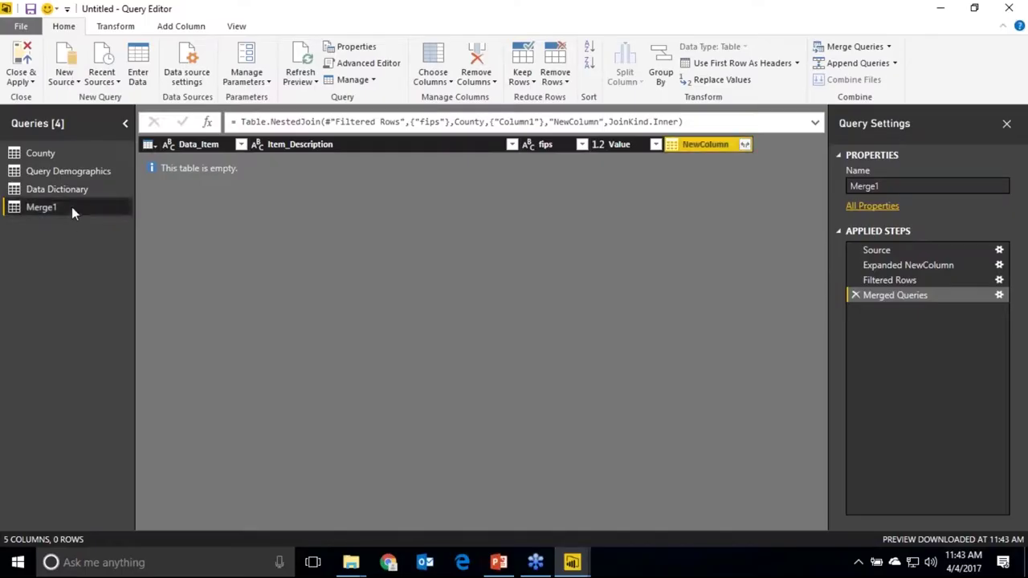
pyautogui.click(133, 253)
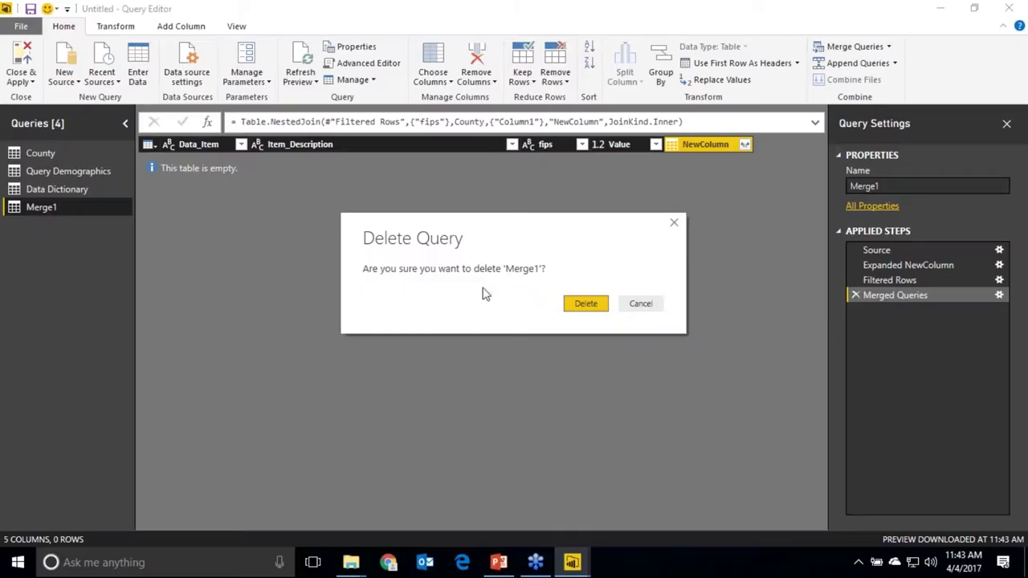
pyautogui.click(586, 304)
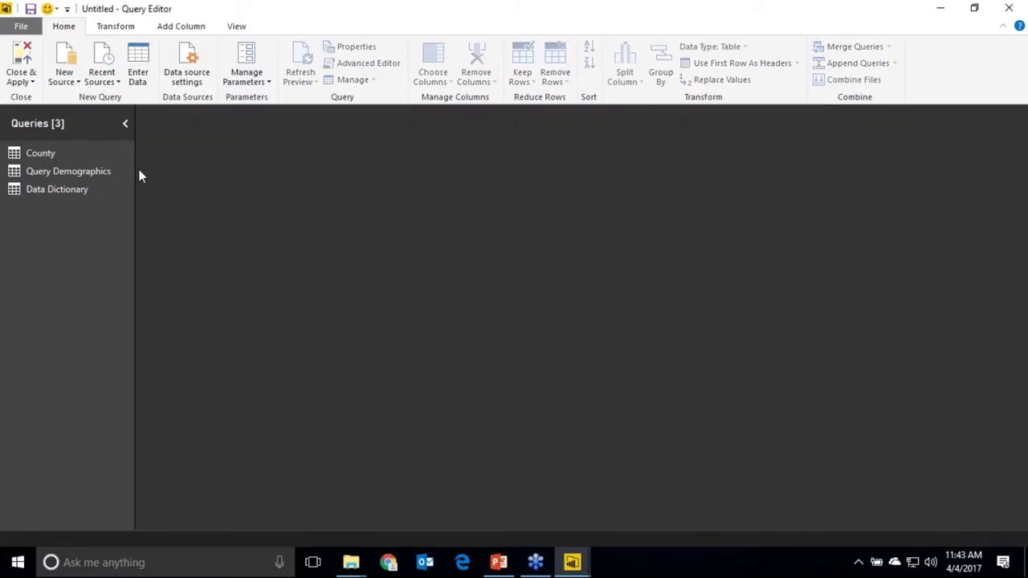
# Step: Merge Query Demographics with Data Dictionary as a new inner-joined query on Attribute = Data_Item
pyautogui.click(83, 171)
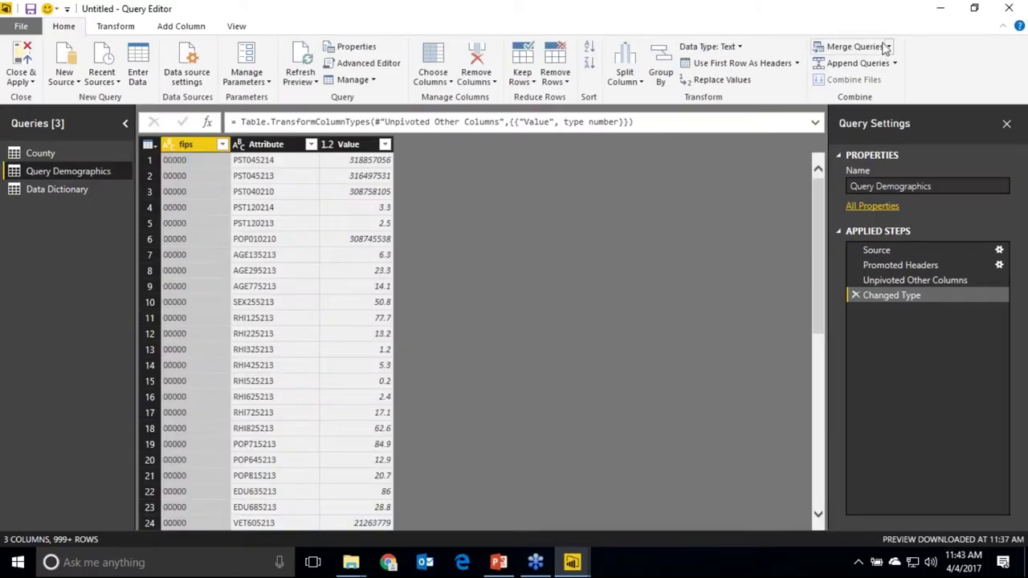
pyautogui.click(886, 48)
pyautogui.click(875, 81)
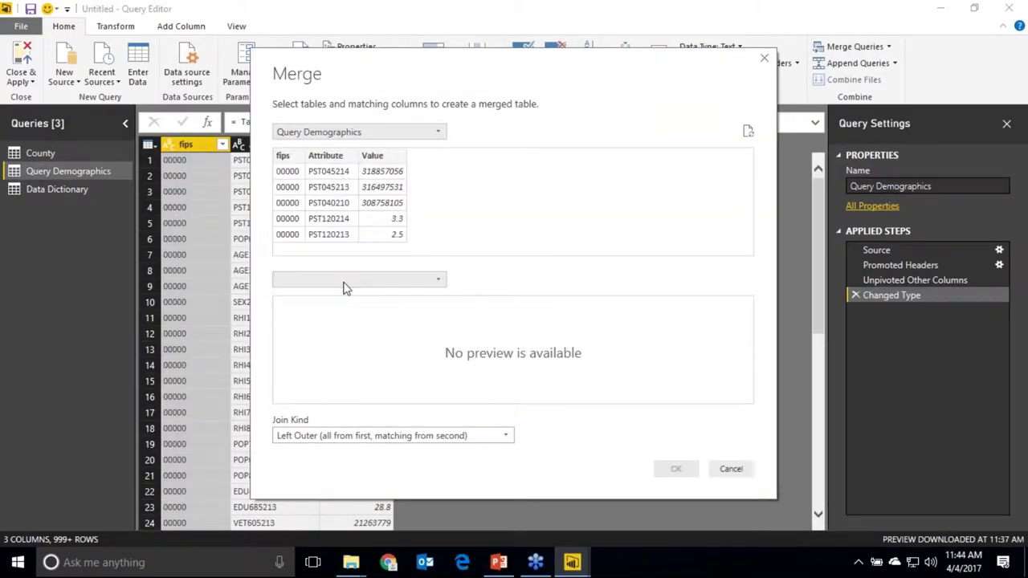
pyautogui.click(345, 280)
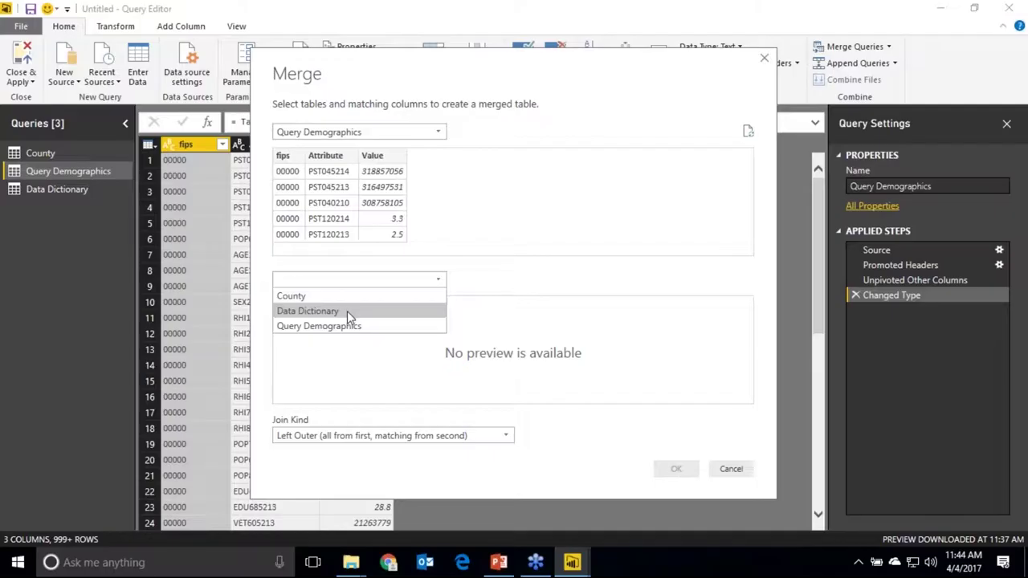
pyautogui.click(341, 311)
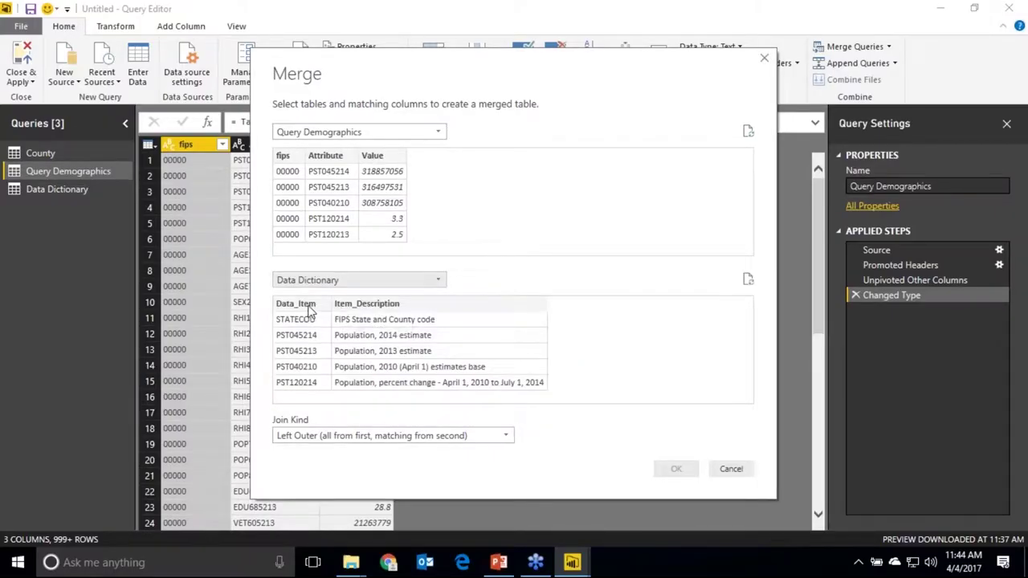
pyautogui.click(312, 306)
pyautogui.click(329, 156)
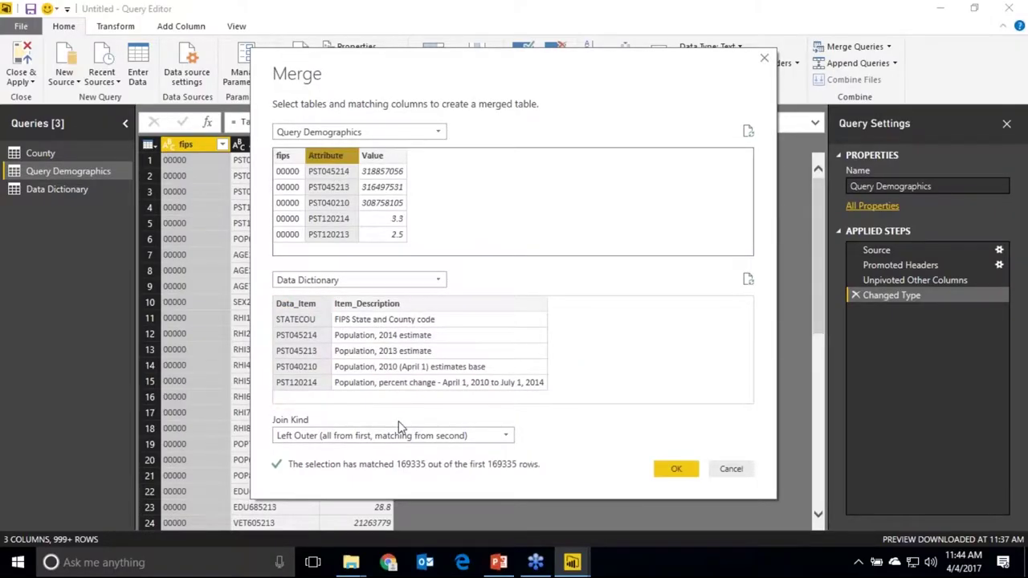
pyautogui.click(402, 433)
pyautogui.click(398, 496)
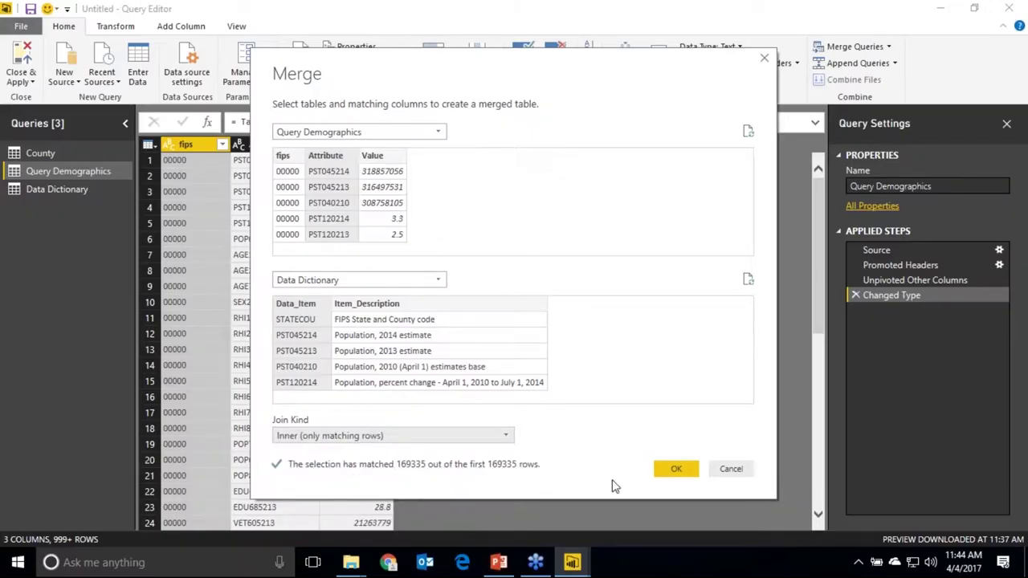
pyautogui.click(676, 469)
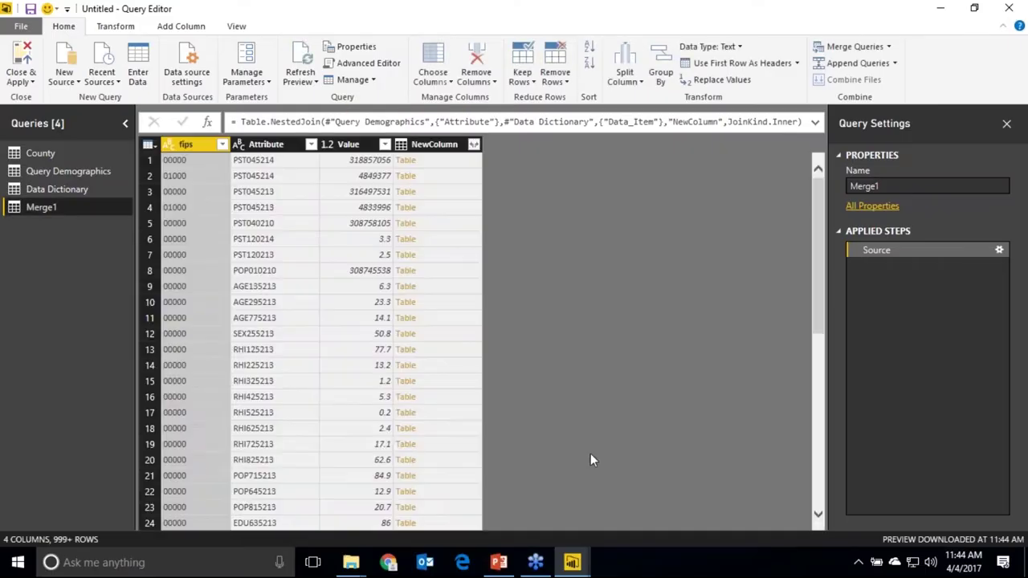
pyautogui.click(853, 47)
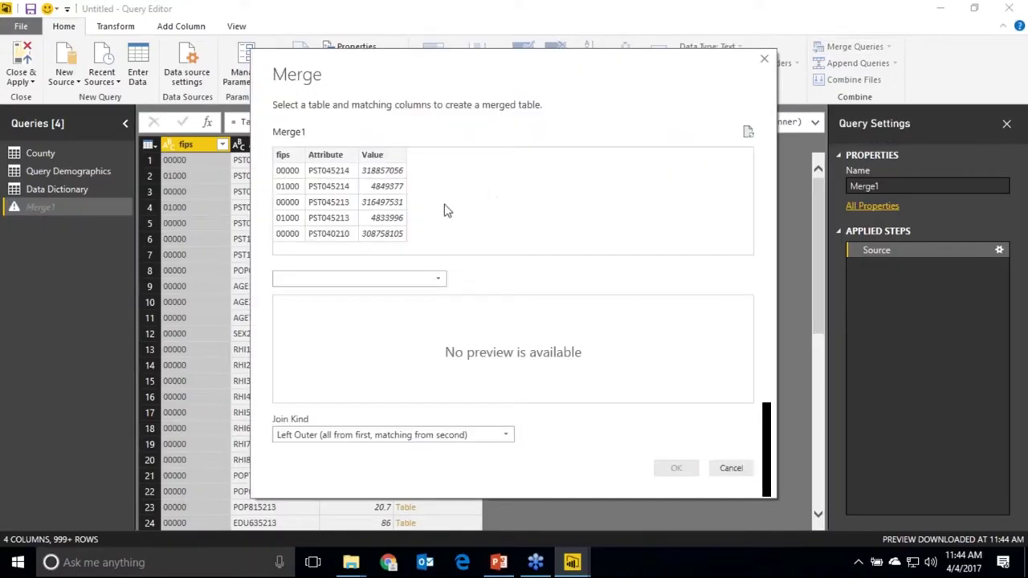
pyautogui.click(292, 159)
pyautogui.click(359, 281)
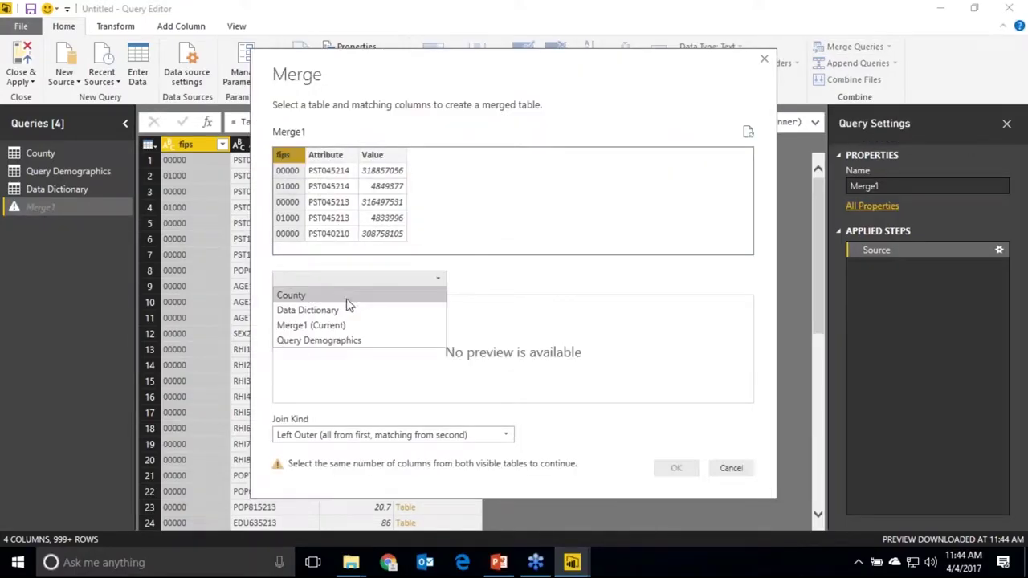
pyautogui.click(332, 296)
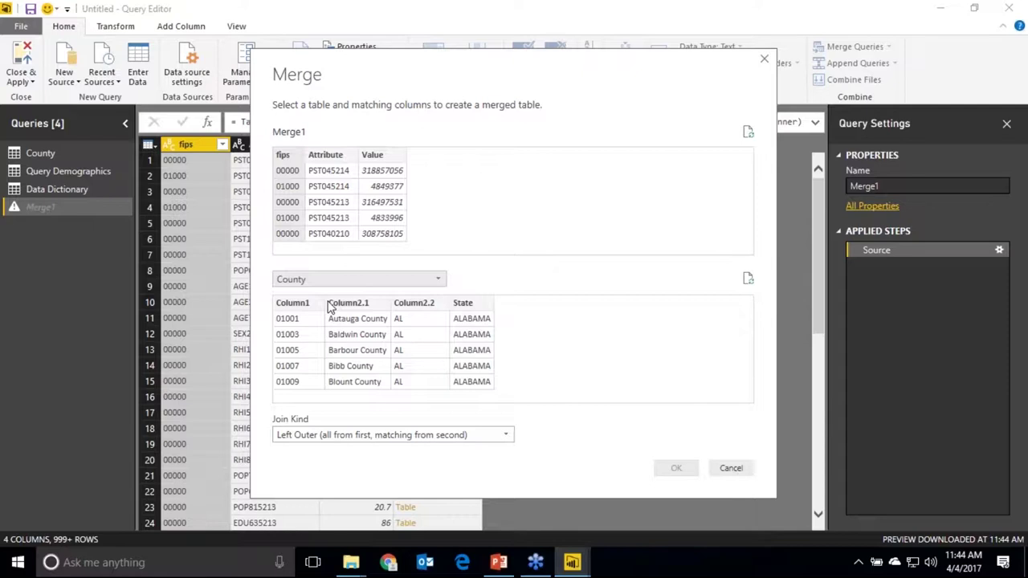
pyautogui.click(440, 434)
pyautogui.click(411, 494)
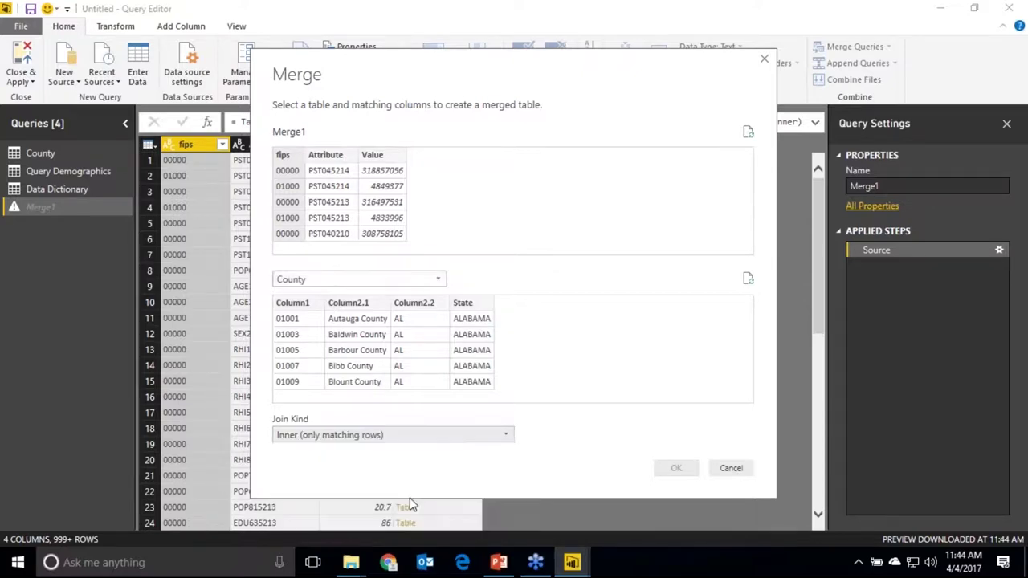
pyautogui.click(301, 307)
pyautogui.click(676, 468)
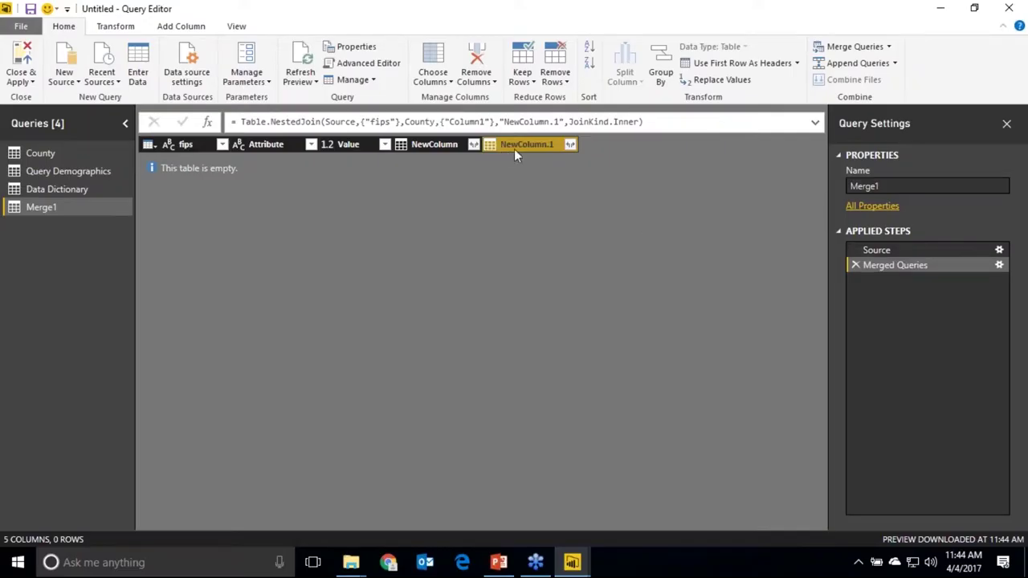
pyautogui.click(855, 266)
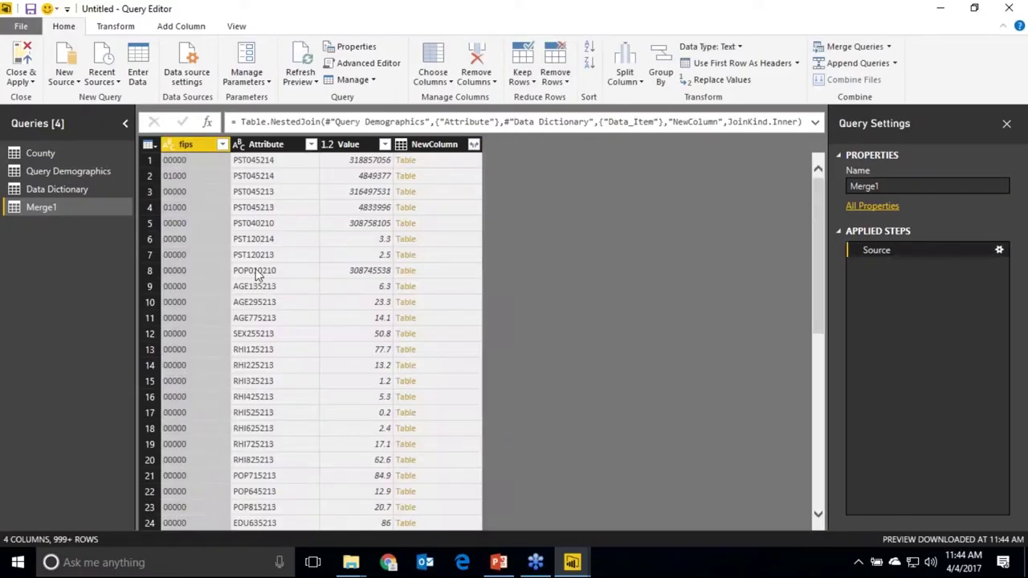
# Step: Inspect the fips 00000 and Column1 01001 values for stray spaces
pyautogui.click(190, 164)
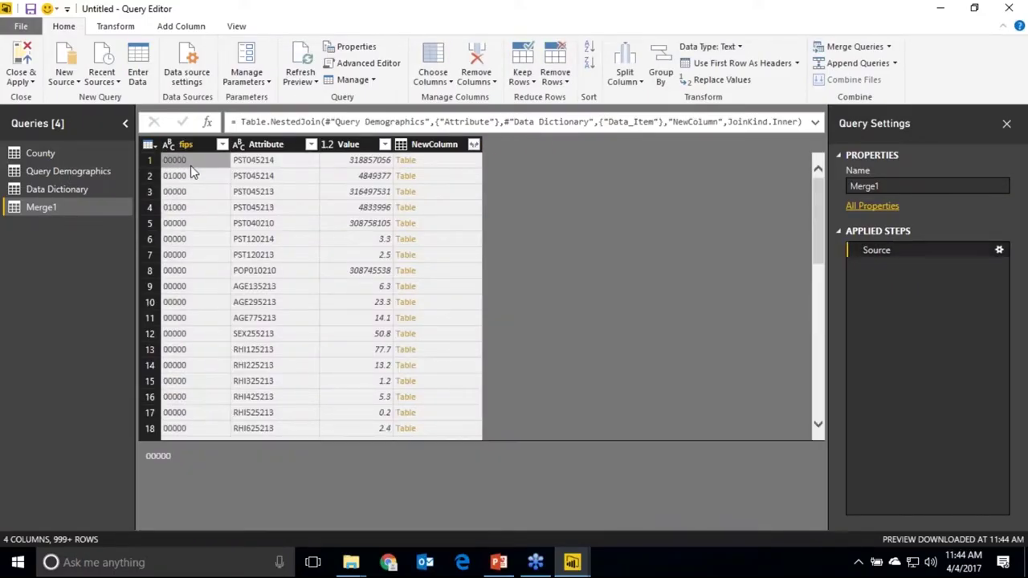
pyautogui.doubleClick(149, 456)
pyautogui.click(47, 154)
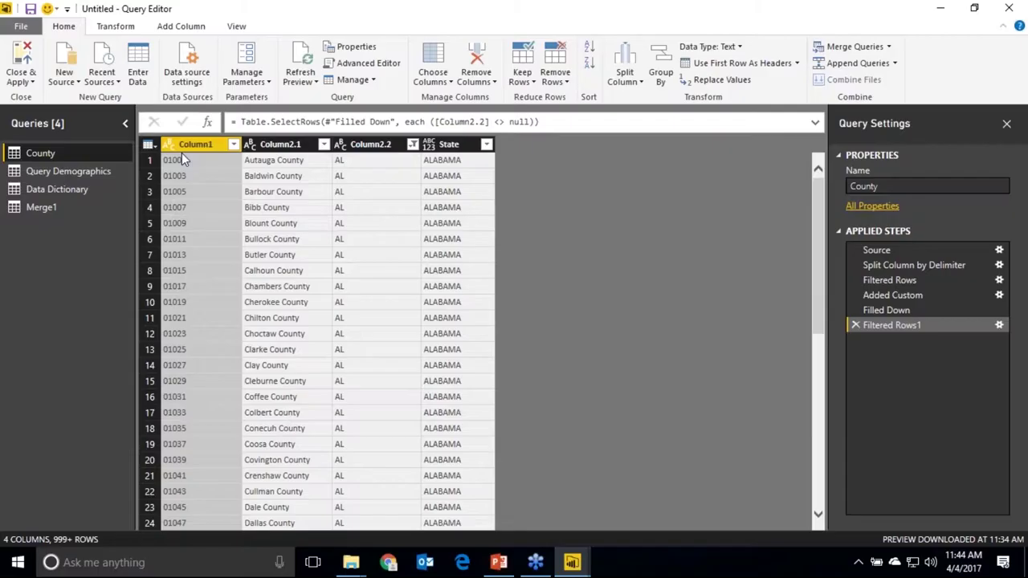
pyautogui.click(205, 160)
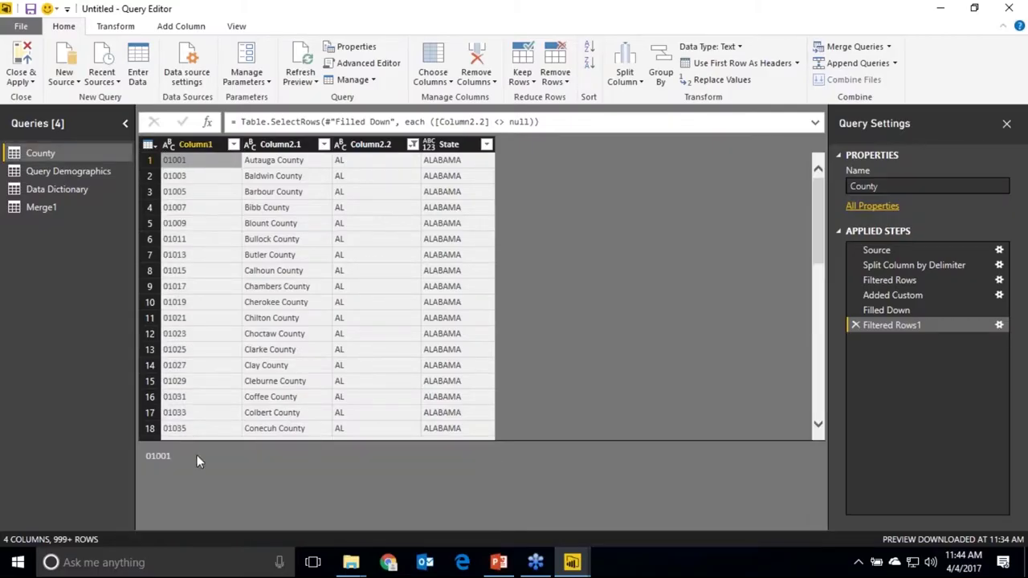
pyautogui.doubleClick(147, 457)
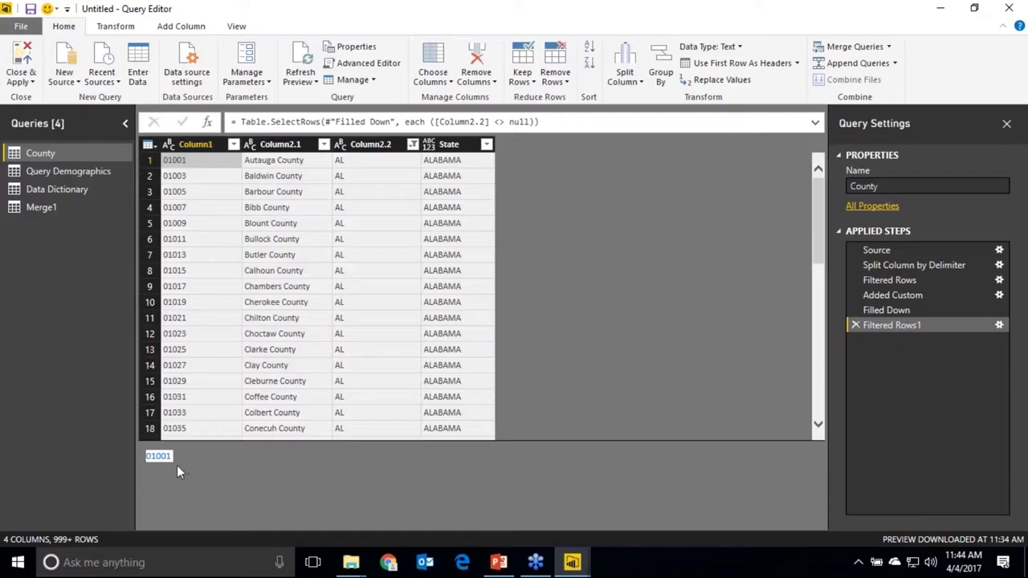
# Step: Trim the text in County's Column1
pyautogui.click(193, 146)
pyautogui.rightClick(192, 144)
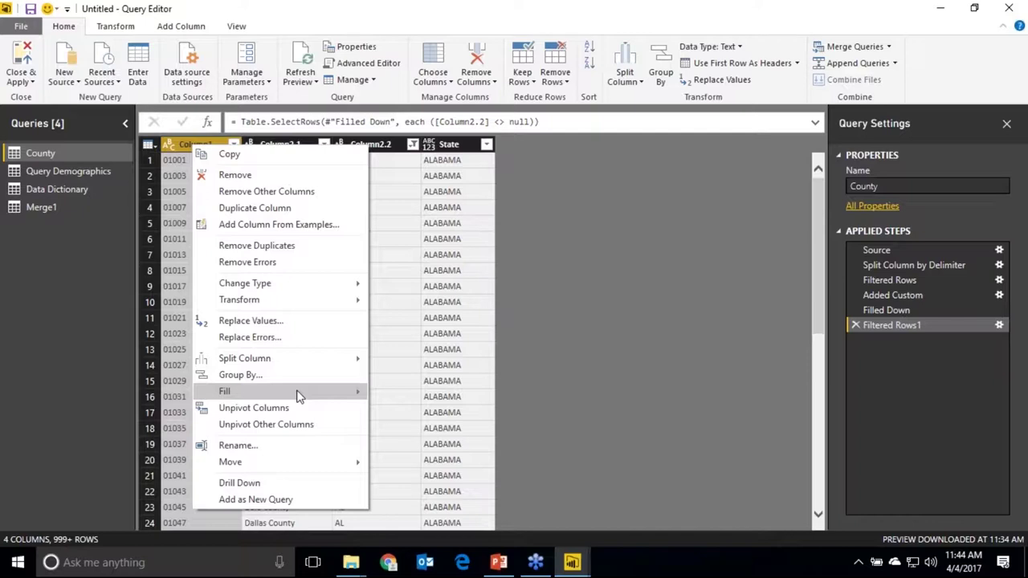
pyautogui.moveTo(301, 366)
pyautogui.moveTo(303, 302)
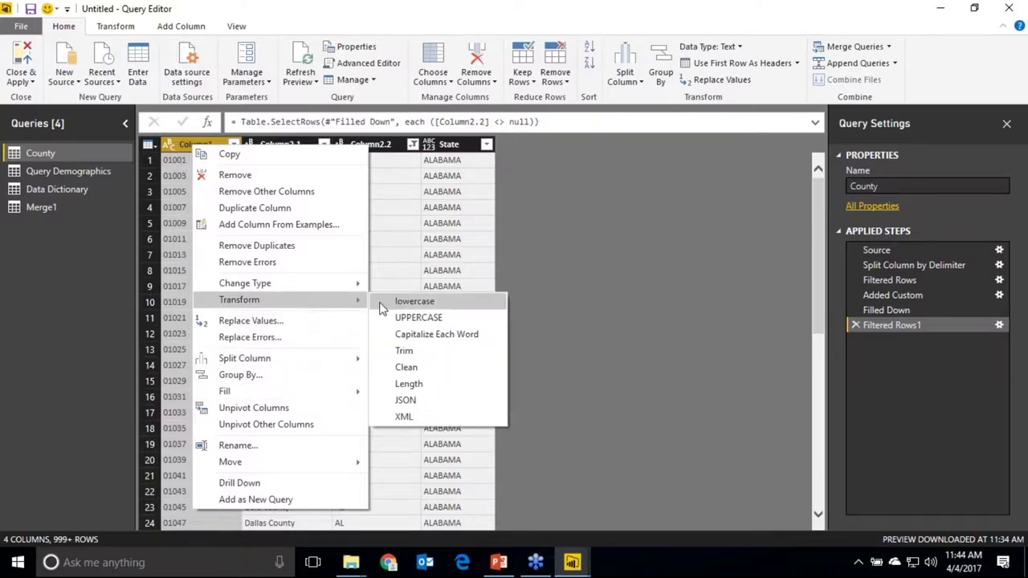
pyautogui.click(415, 354)
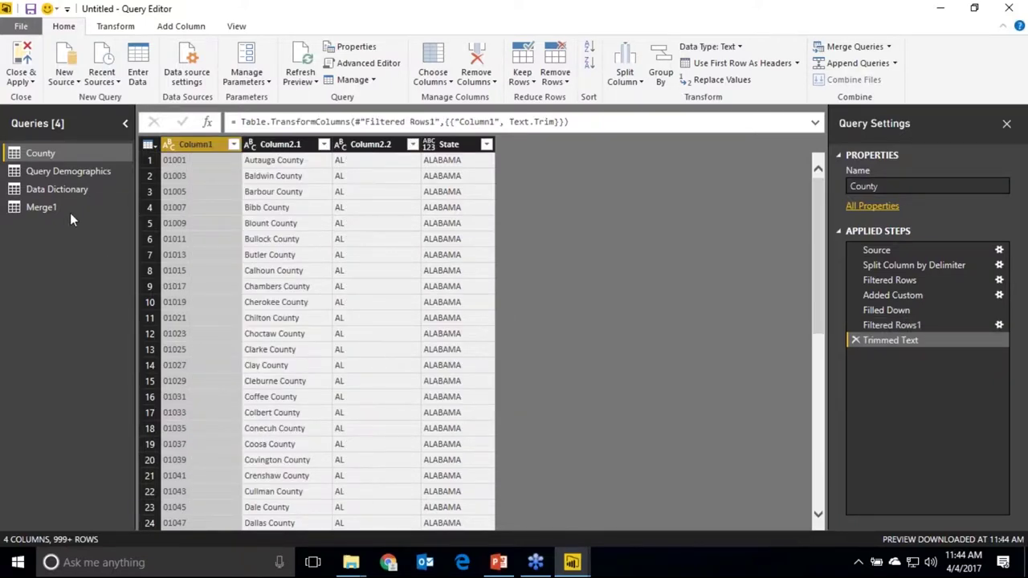
# Step: Trim the text in Merge1's fips column
pyautogui.click(70, 211)
pyautogui.rightClick(190, 144)
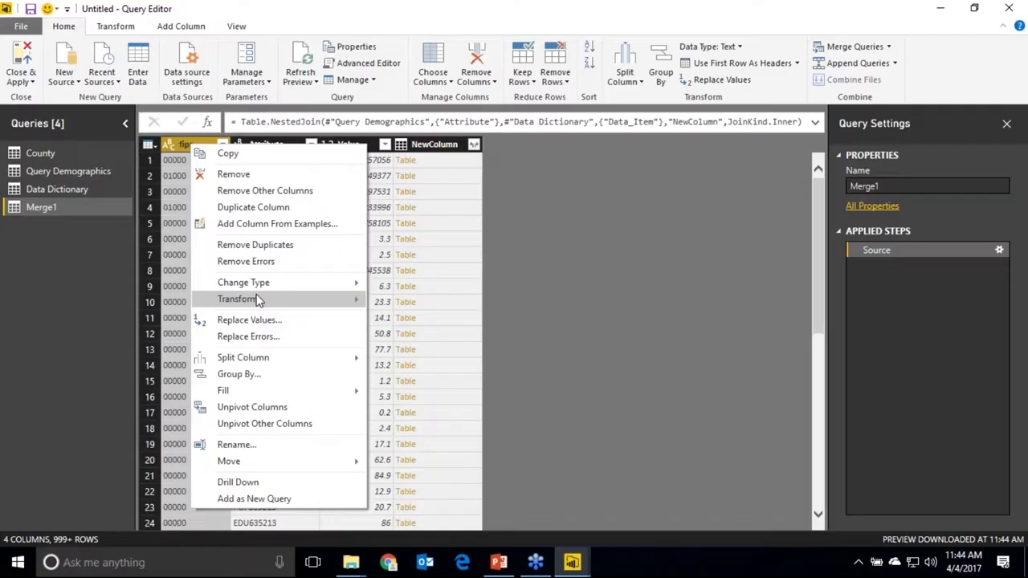
pyautogui.moveTo(270, 298)
pyautogui.click(402, 350)
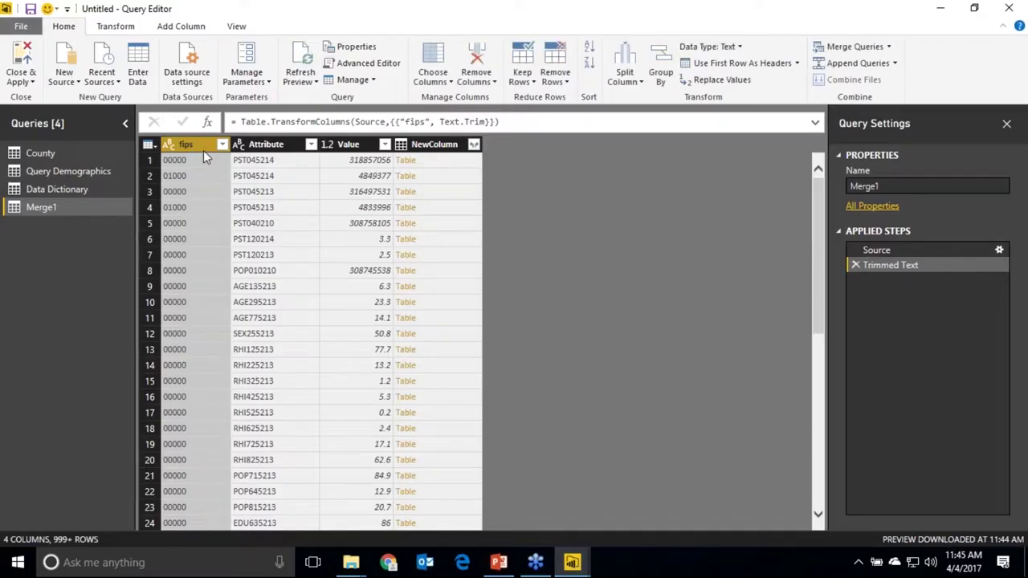
# Step: Inner-join Merge1 to County, matching fips with County's Column1
pyautogui.click(853, 45)
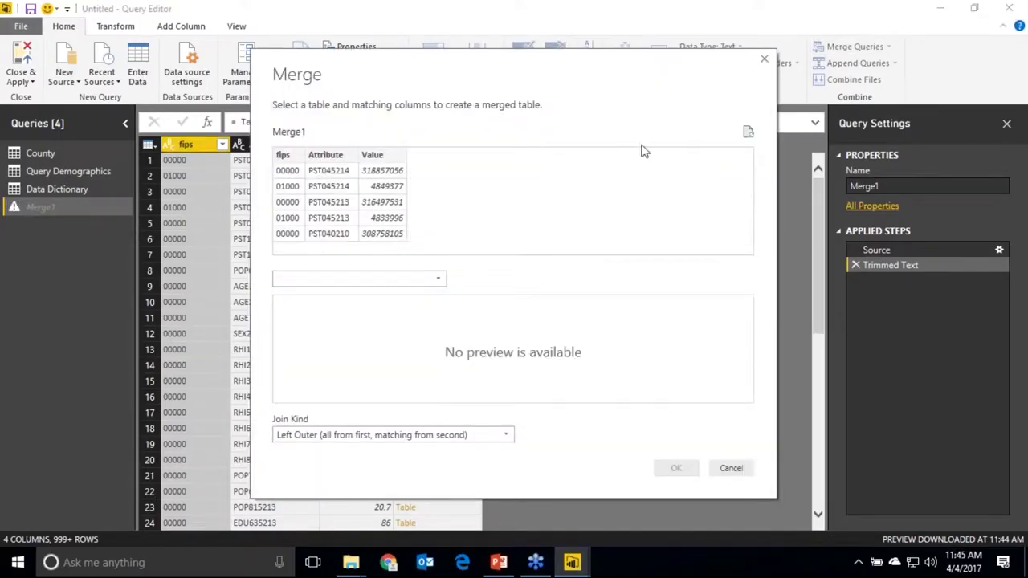
pyautogui.click(283, 155)
pyautogui.click(359, 280)
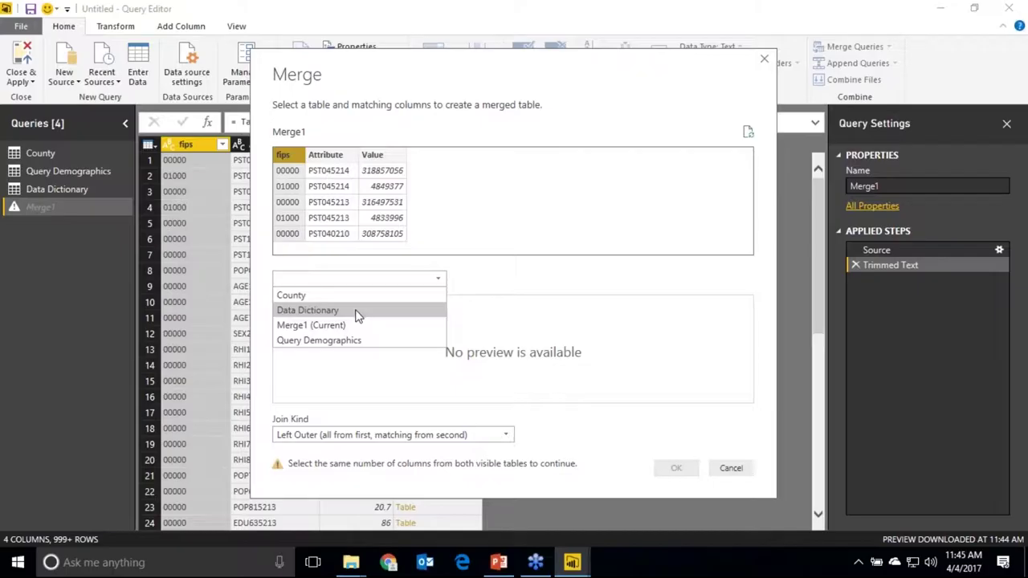
pyautogui.click(345, 297)
pyautogui.click(301, 305)
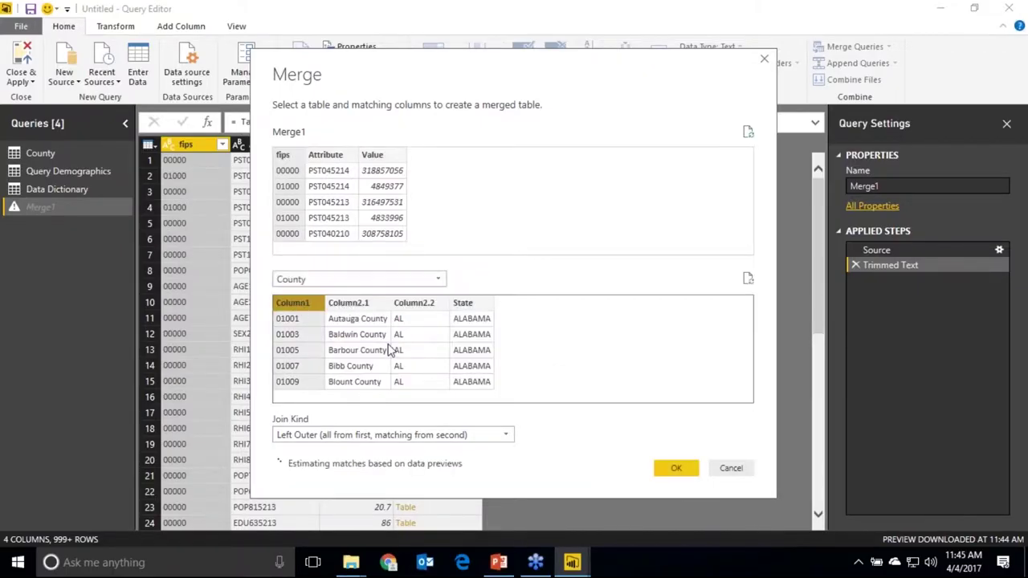
pyautogui.click(432, 434)
pyautogui.click(404, 490)
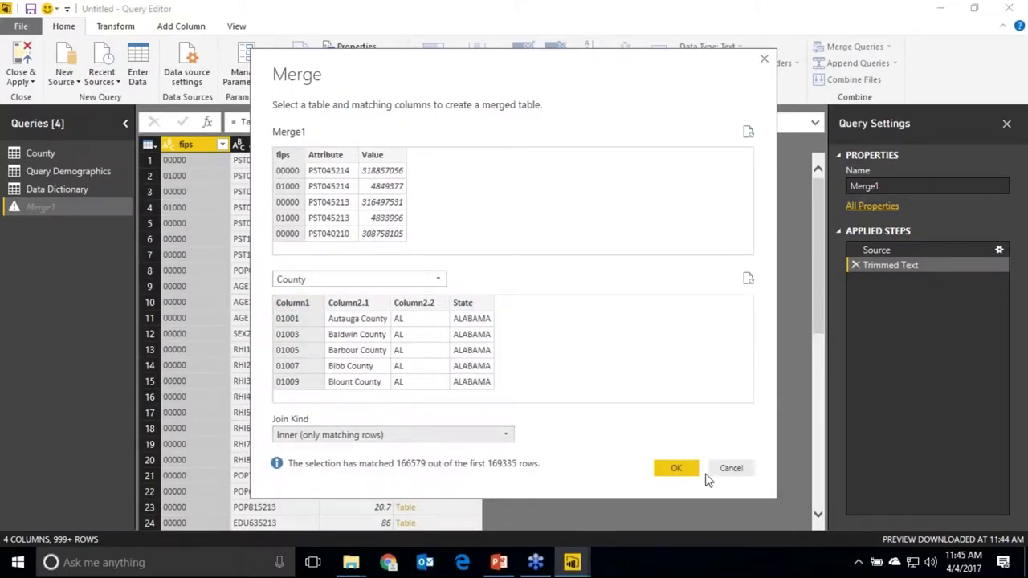
pyautogui.click(678, 469)
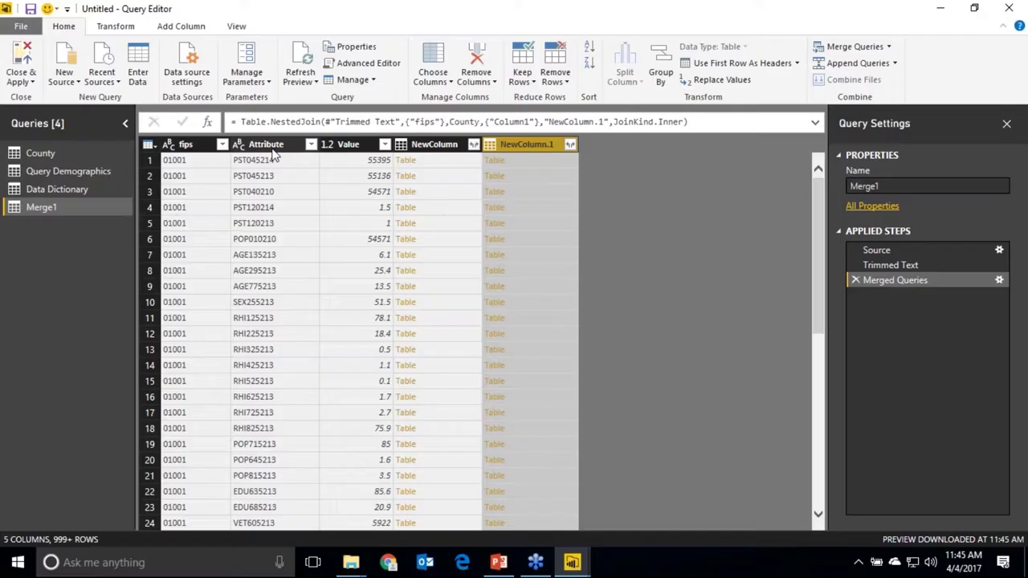
# Step: Expand NewColumn to keep only Item_Description
pyautogui.click(474, 146)
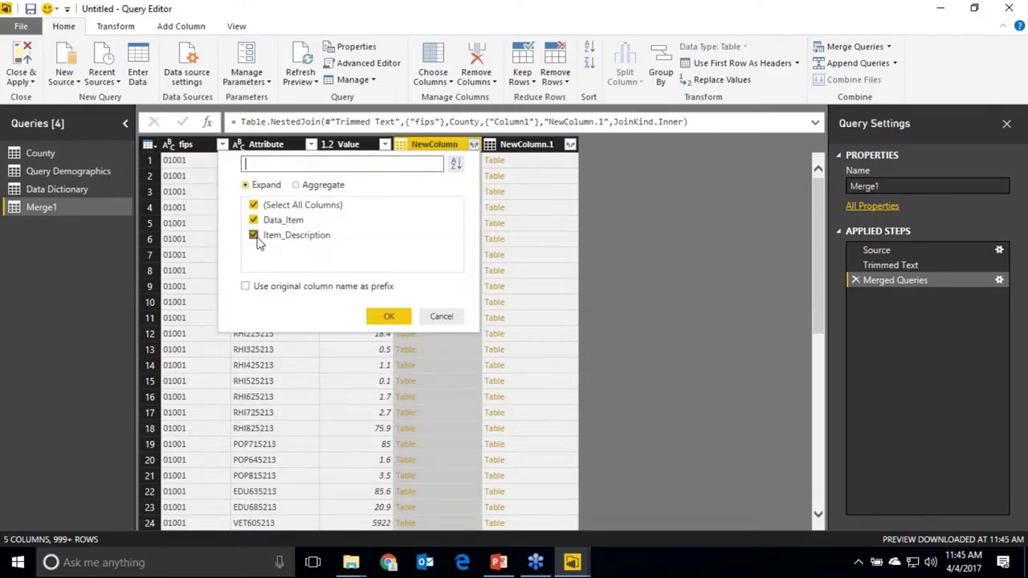
pyautogui.click(254, 220)
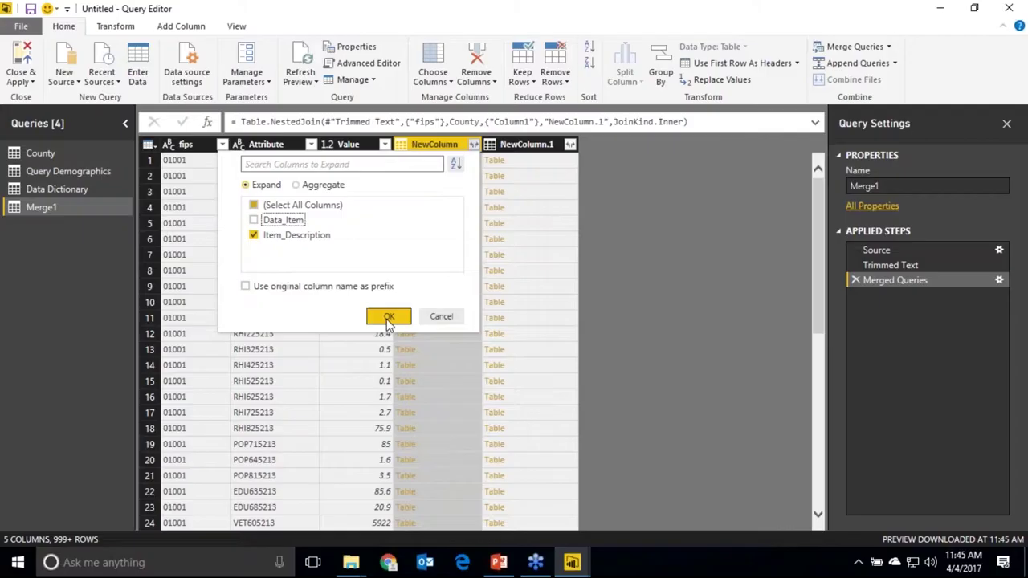
pyautogui.click(389, 318)
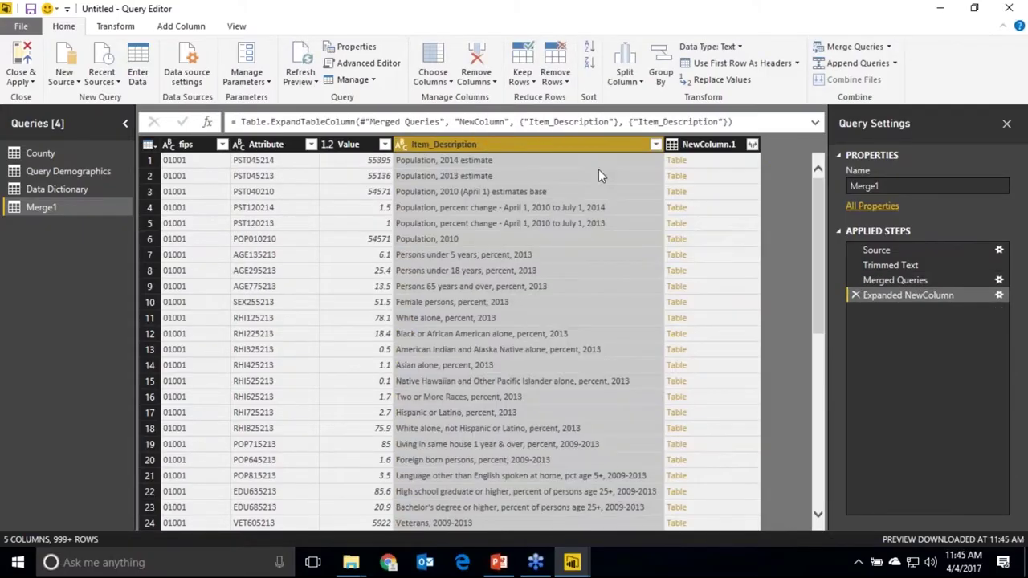
# Step: Expand NewColumn.1 into just Column2.1 and State
pyautogui.click(752, 144)
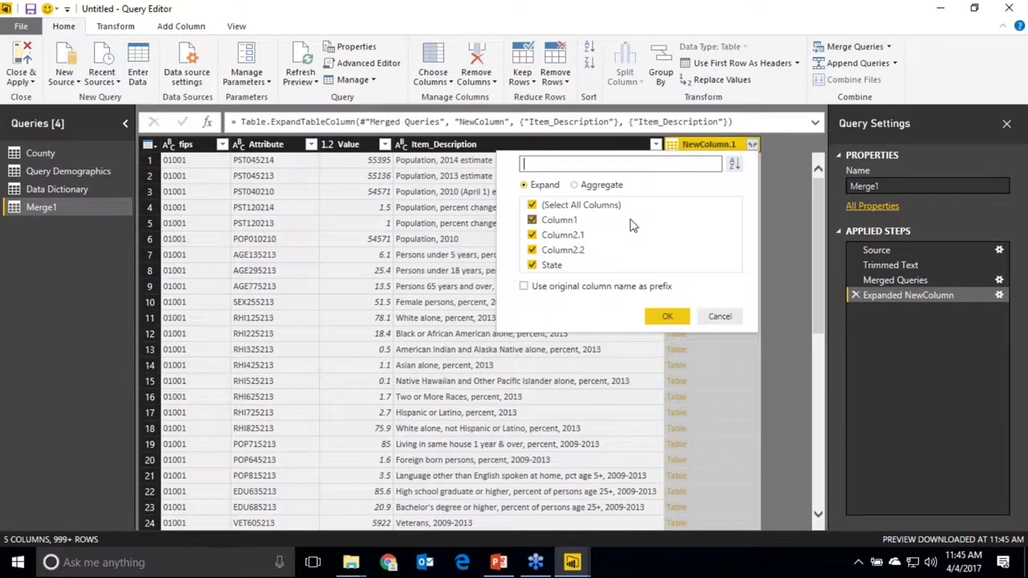
pyautogui.click(532, 205)
pyautogui.click(532, 234)
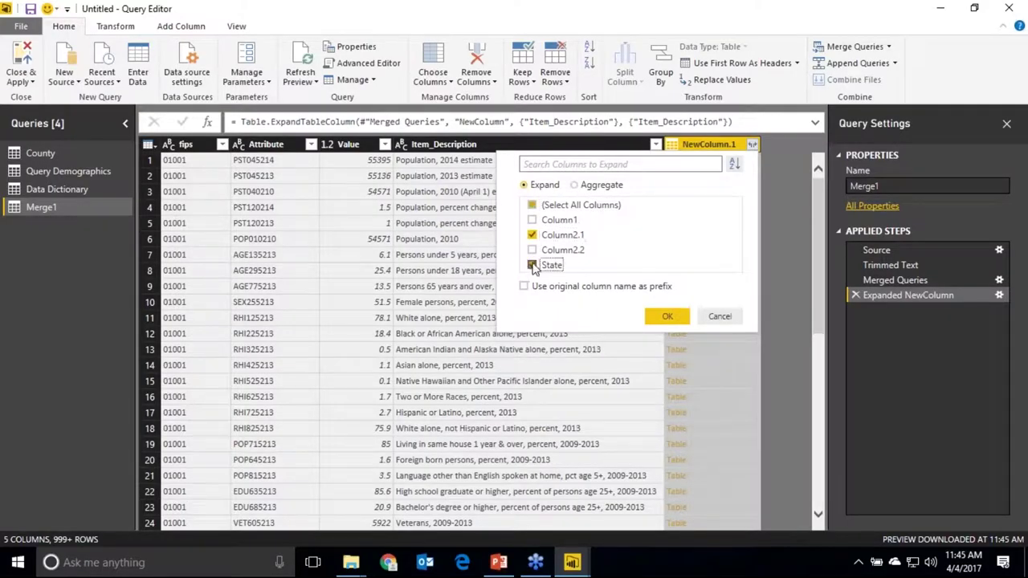
pyautogui.click(532, 265)
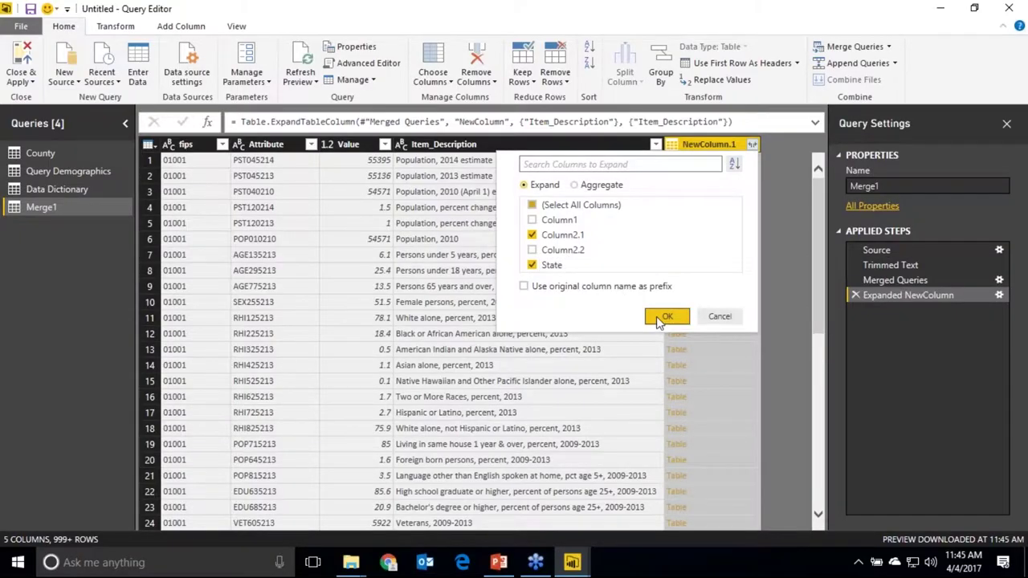
pyautogui.click(665, 317)
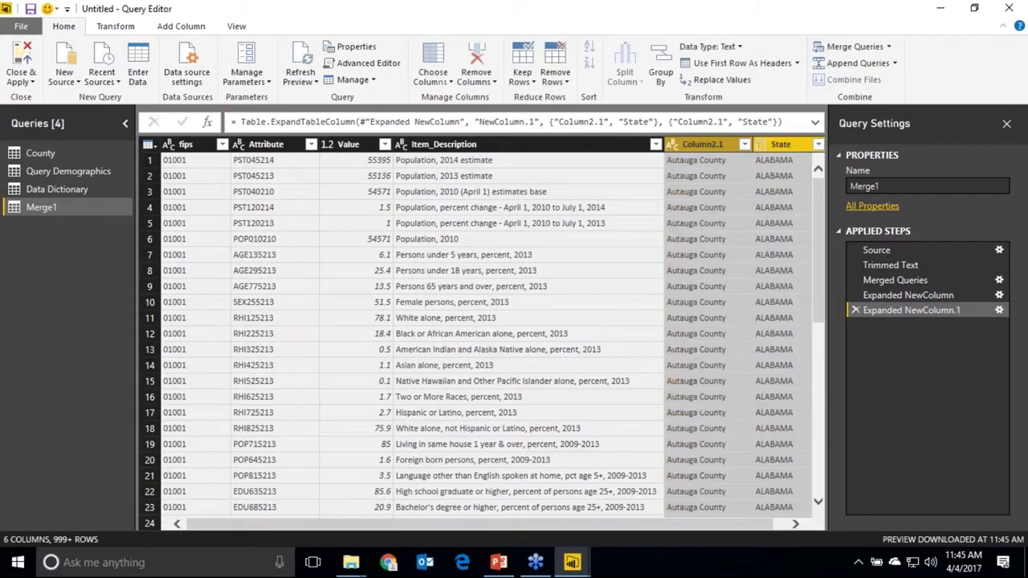
# Step: Rename column Column2.1 to County and the Merge1 query to All Demographics
pyautogui.doubleClick(698, 143)
pyautogui.write('County')
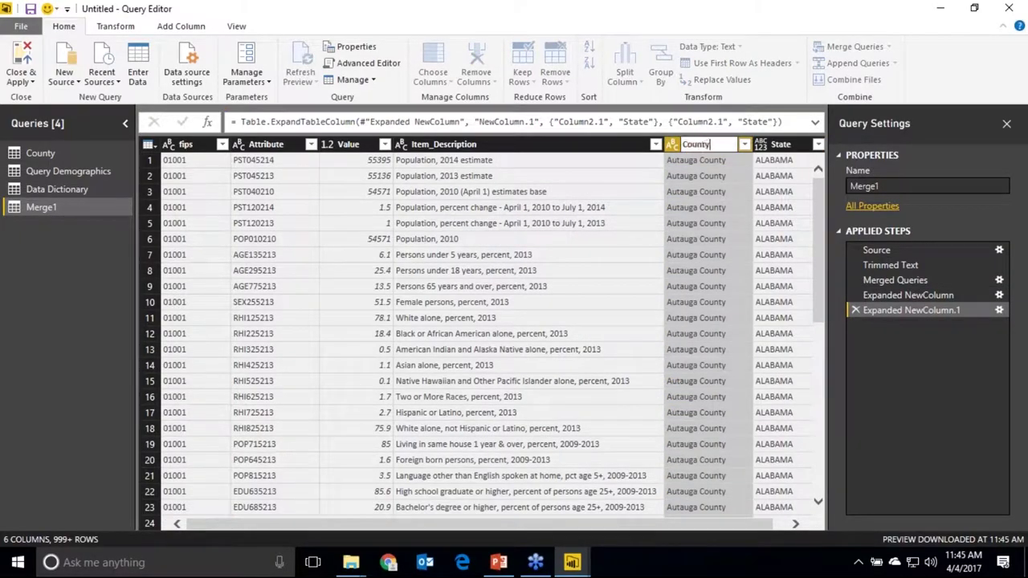
pyautogui.press('Return')
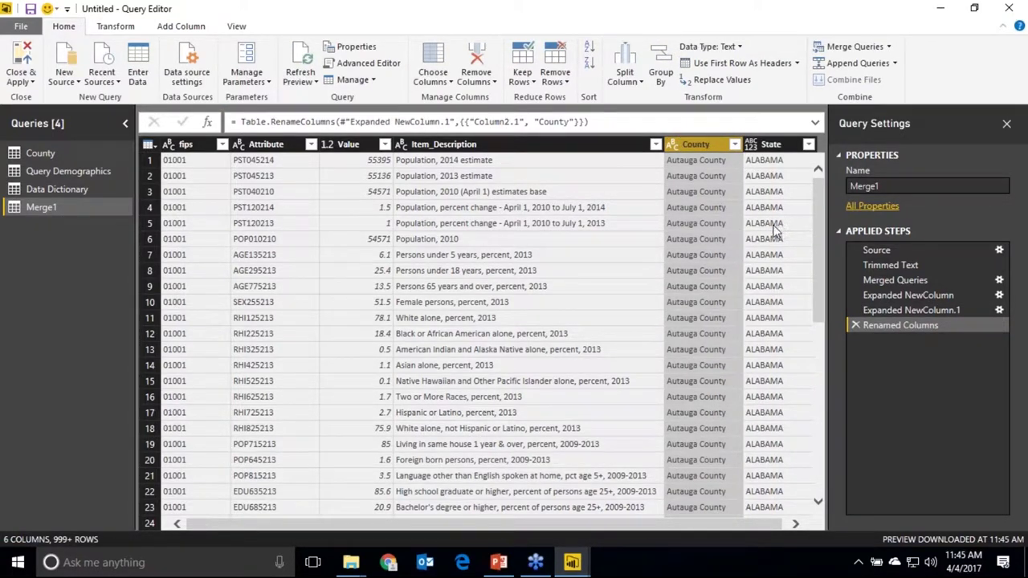
pyautogui.click(851, 187)
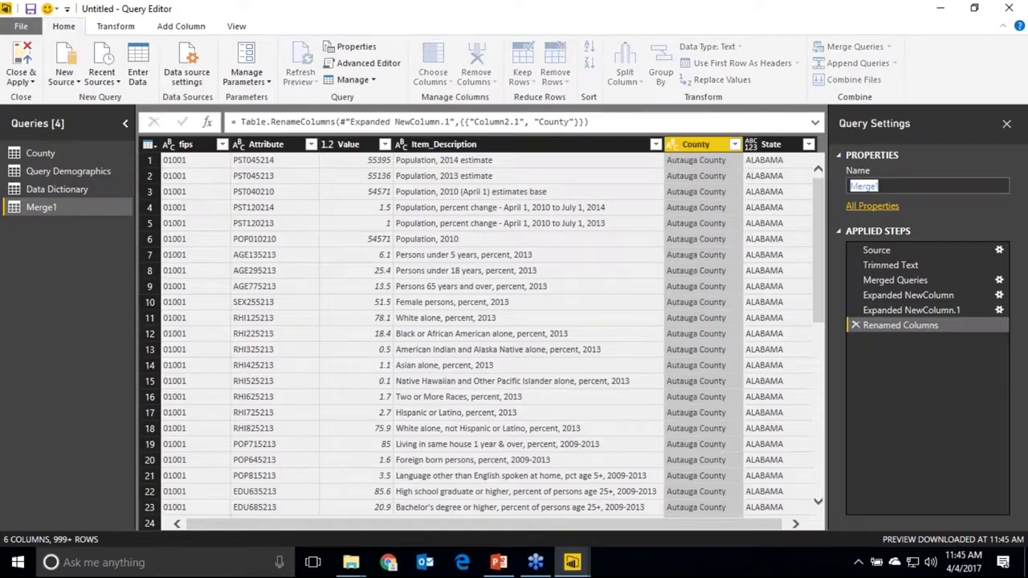
pyautogui.write('All Demographics')
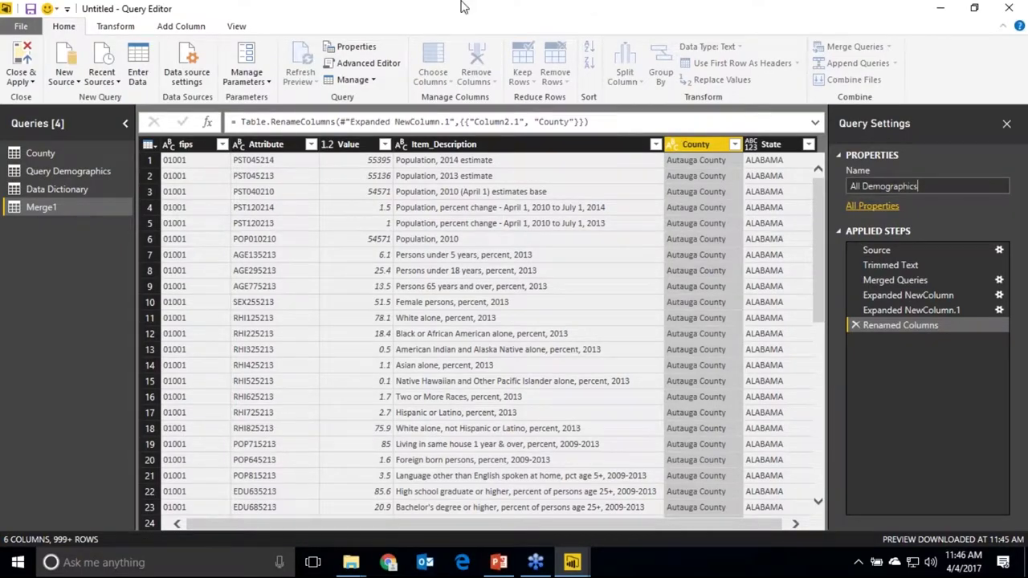
# Step: Close & Apply to load all four queries into the model, then return to Edit Queries
pyautogui.click(29, 66)
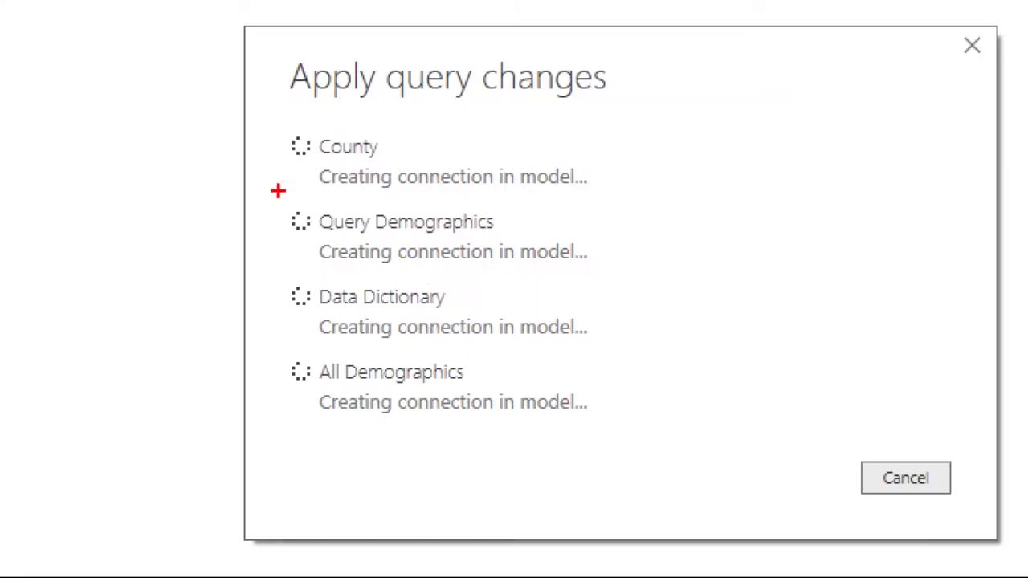
pyautogui.moveTo(618, 348); pyautogui.dragTo(625, 351)
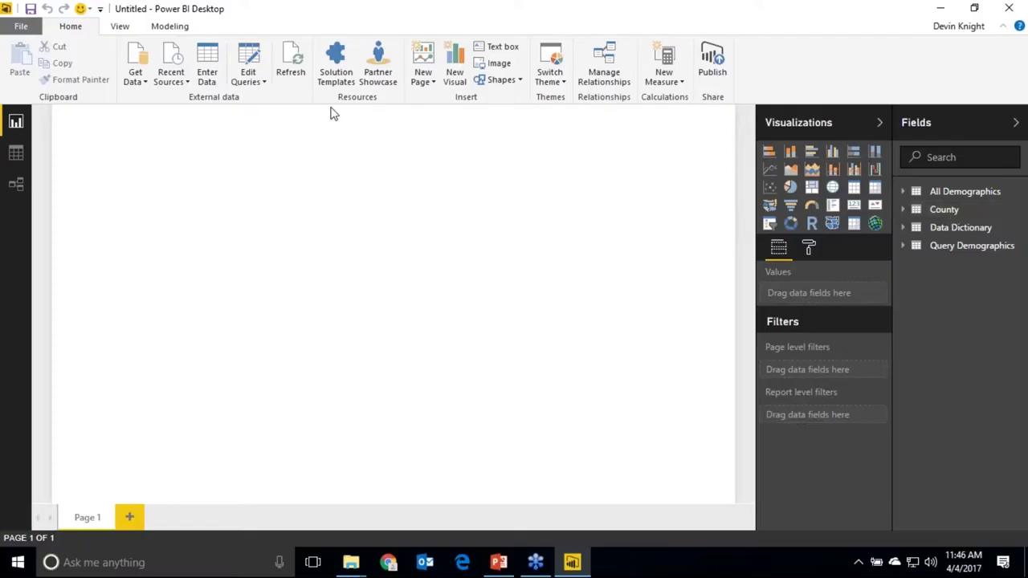
pyautogui.click(249, 65)
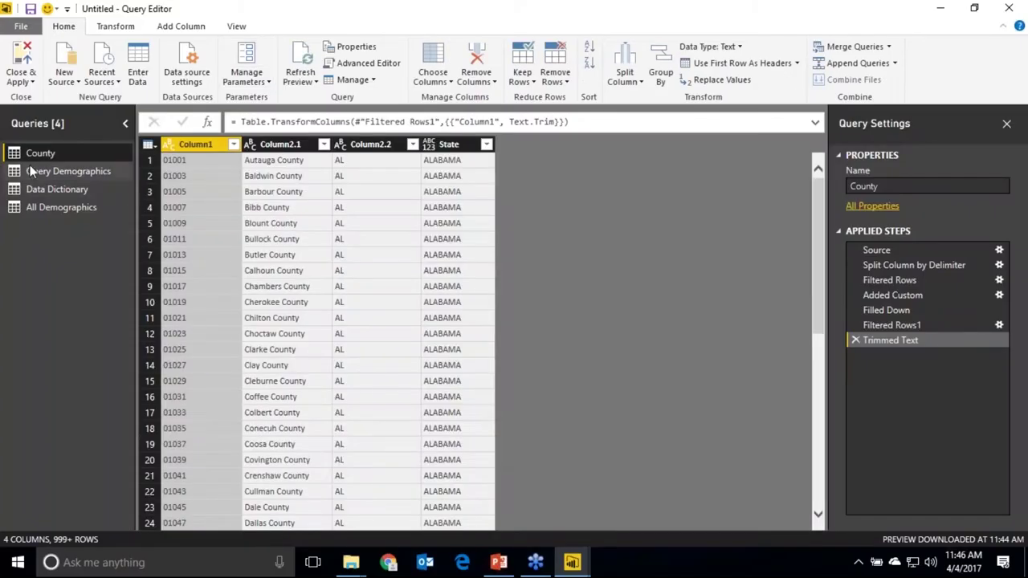
# Step: Disable Enable load for the County and Query Demographics queries
pyautogui.rightClick(42, 155)
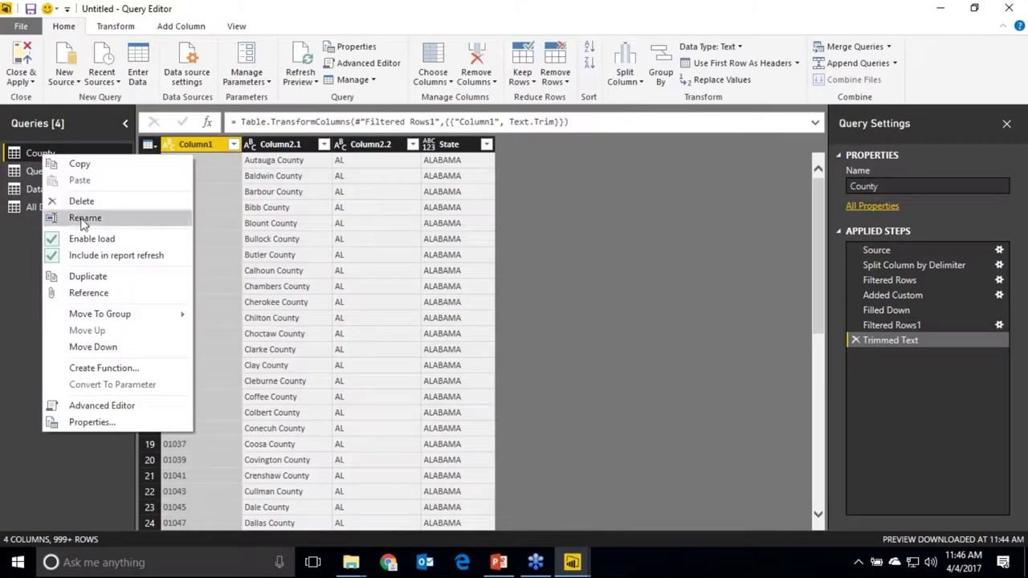
pyautogui.click(118, 241)
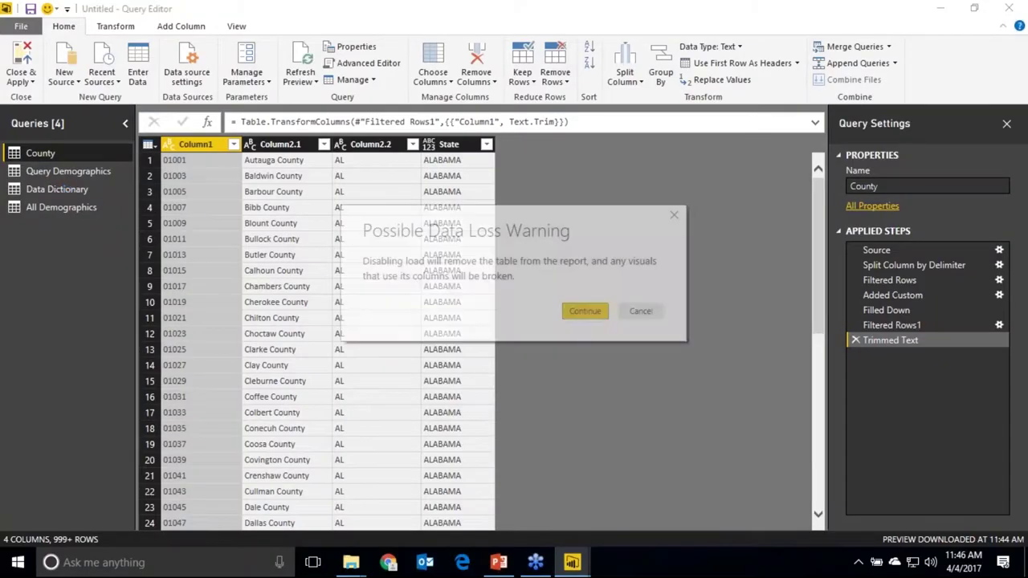
pyautogui.click(585, 313)
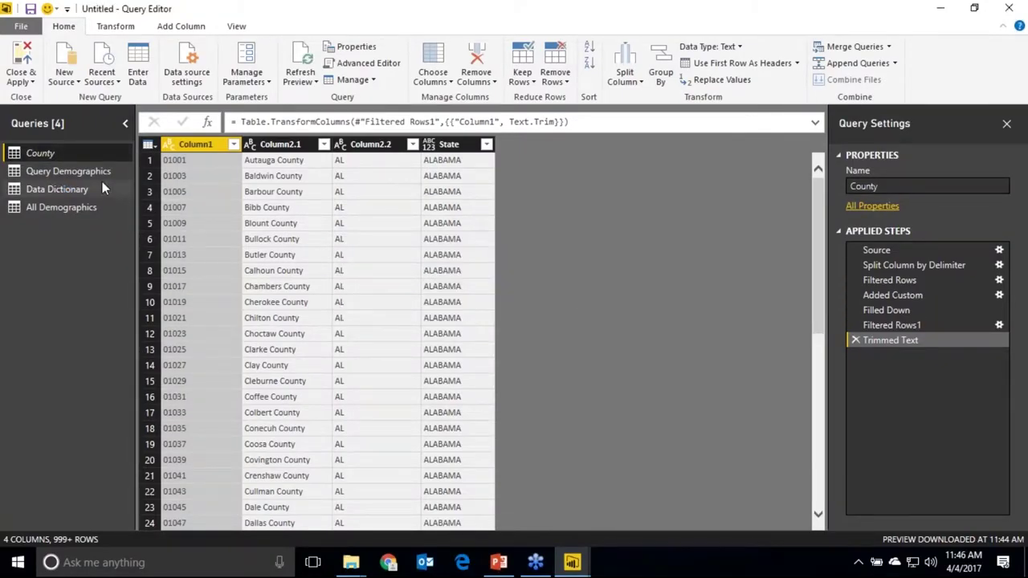
pyautogui.click(98, 171)
pyautogui.rightClick(98, 171)
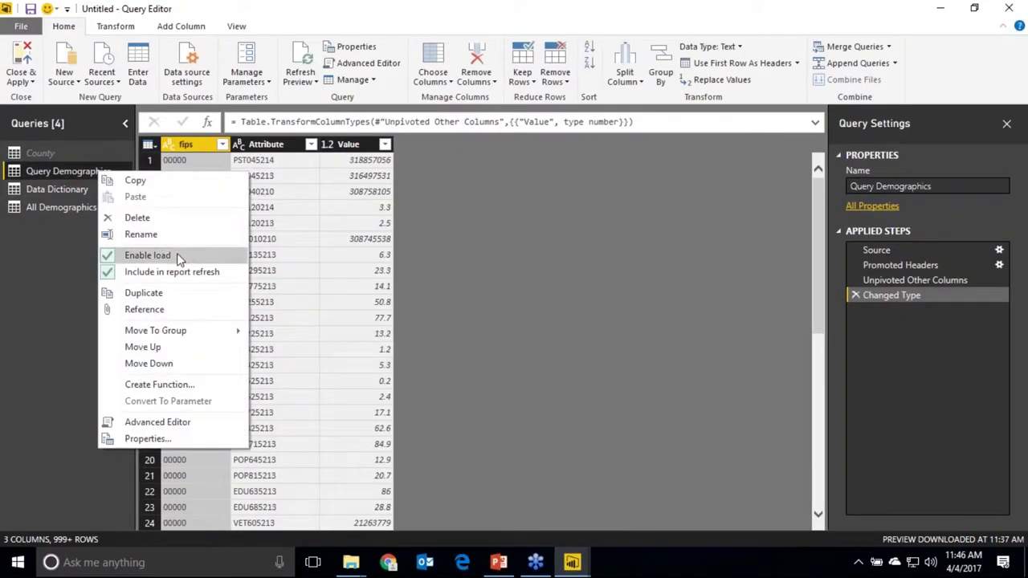
pyautogui.click(147, 255)
pyautogui.click(580, 315)
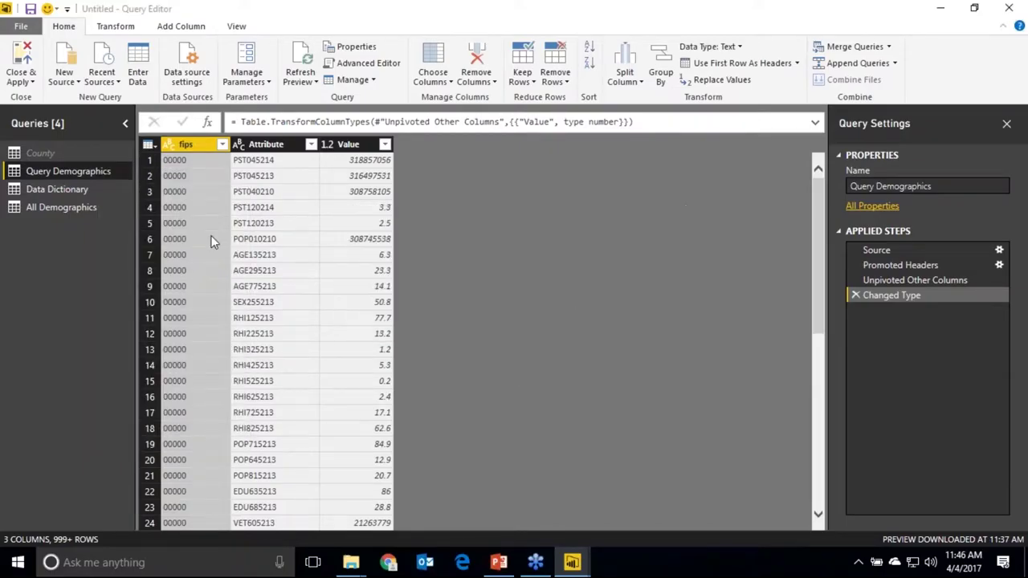
# Step: Disable load for Data Dictionary too, then apply the changes and return to the report
pyautogui.click(69, 191)
pyautogui.rightClick(70, 193)
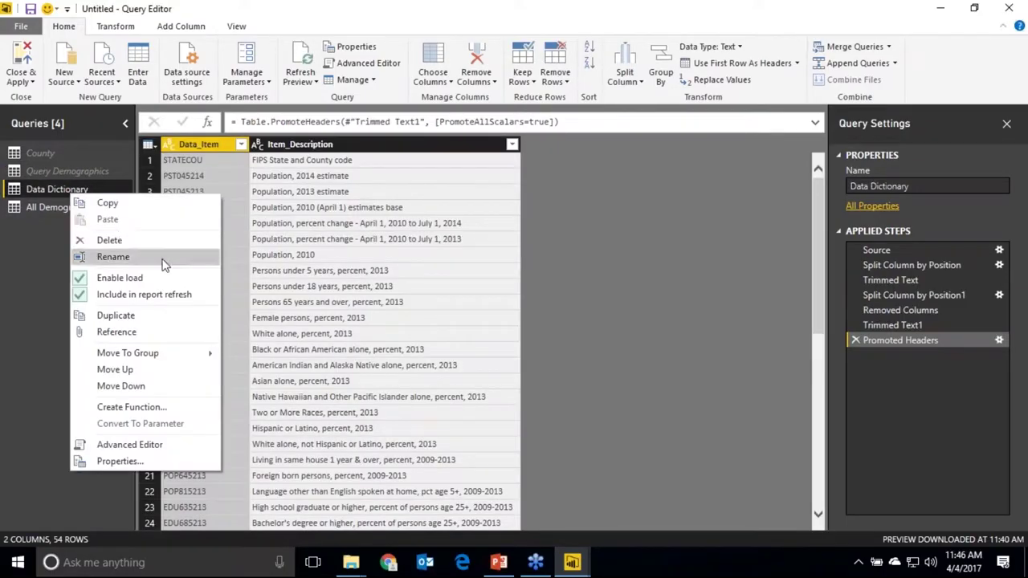
pyautogui.click(121, 278)
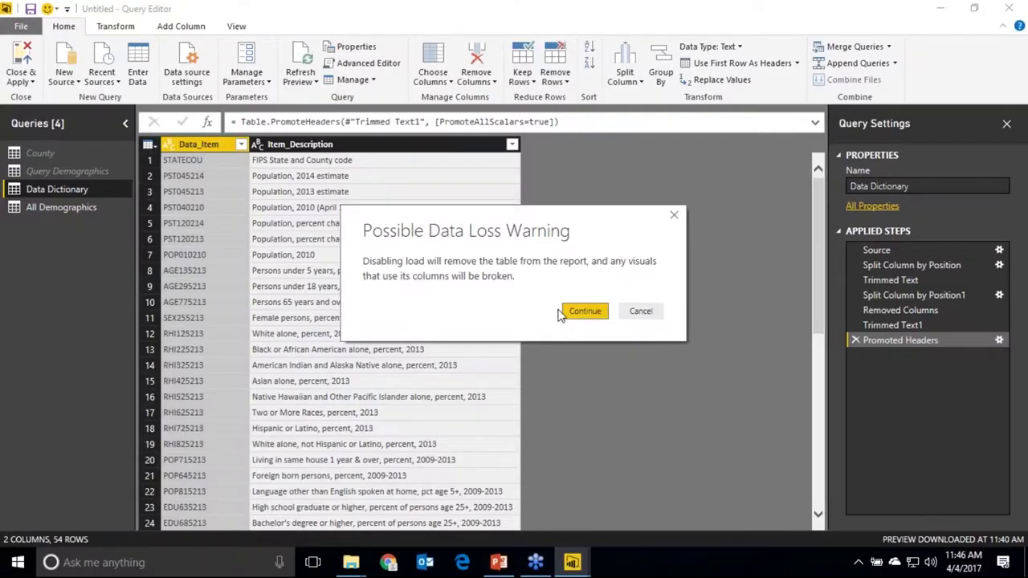
pyautogui.click(565, 313)
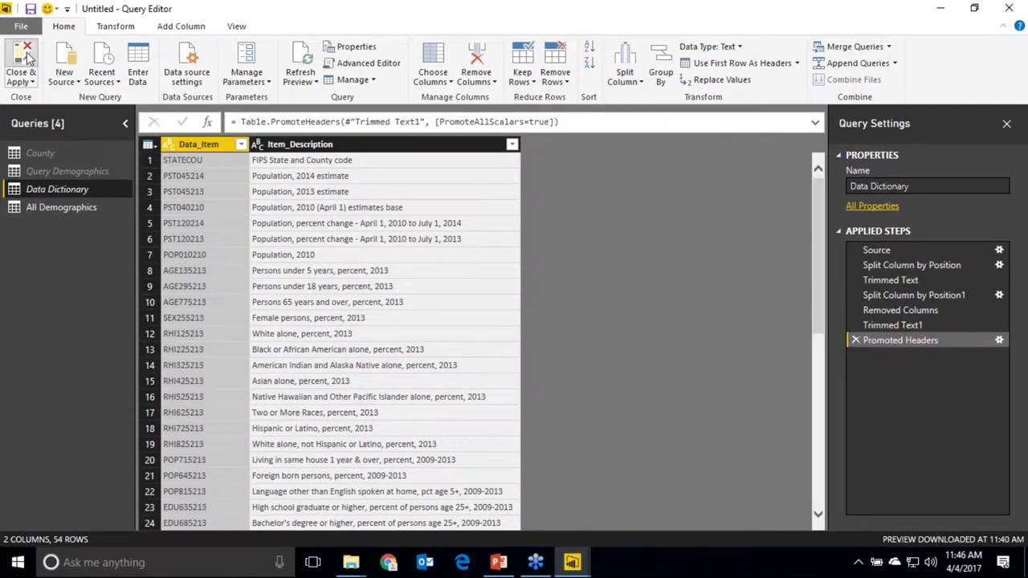
pyautogui.click(26, 57)
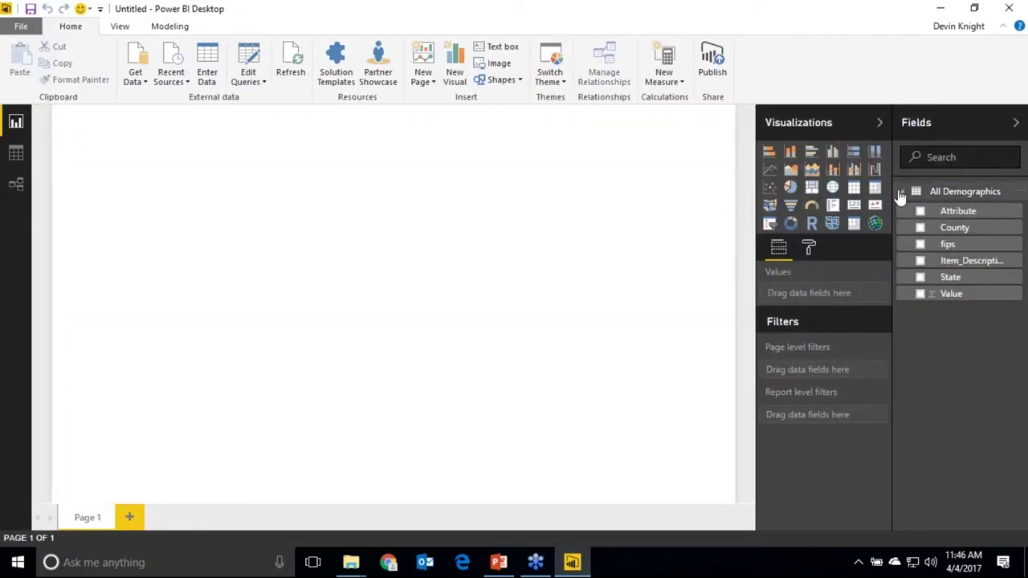
# Step: Collapse and re-expand the All Demographics table to show its six fields in the Fields pane
pyautogui.click(902, 191)
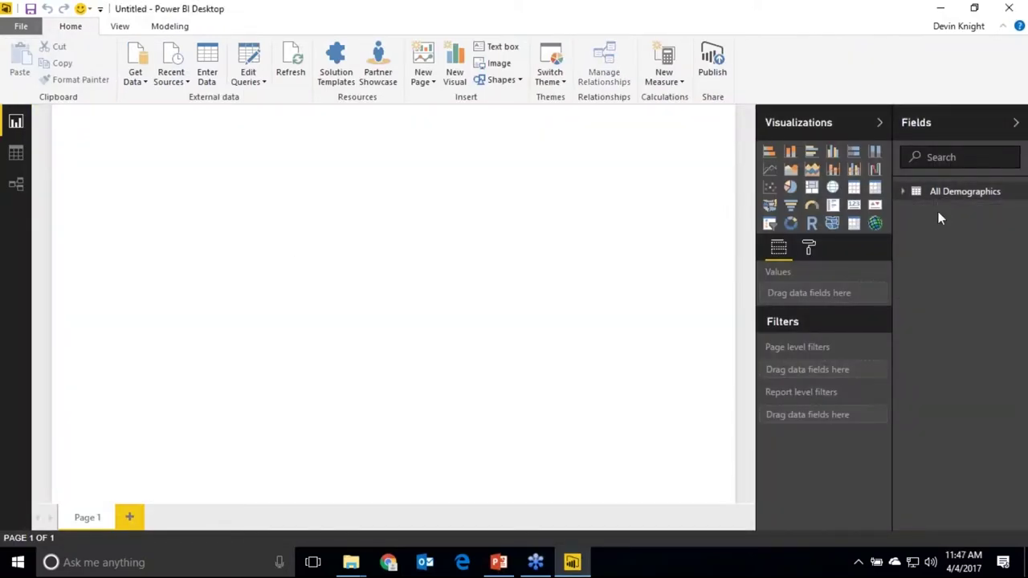
pyautogui.click(902, 192)
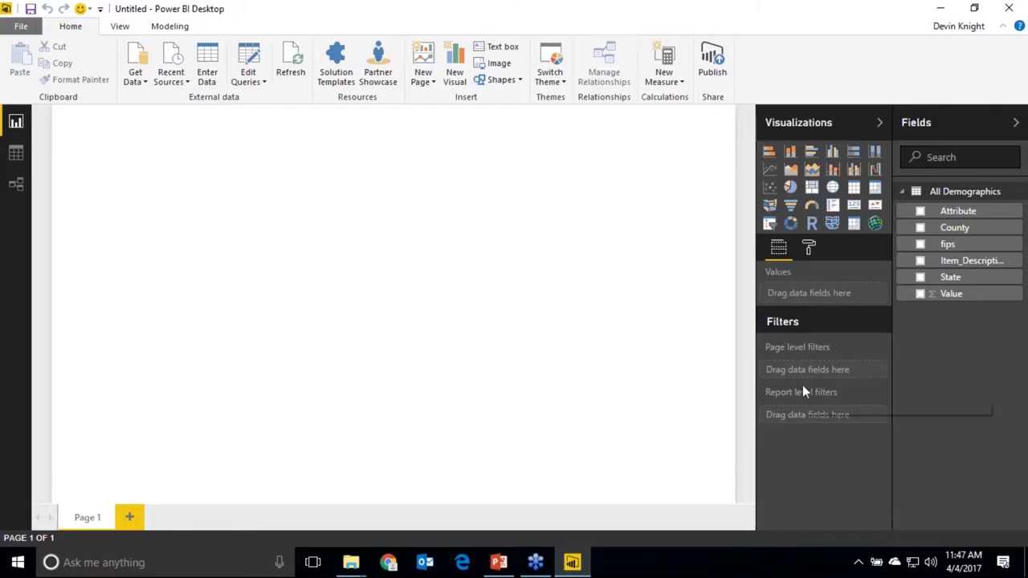
pyautogui.moveTo(802, 386)
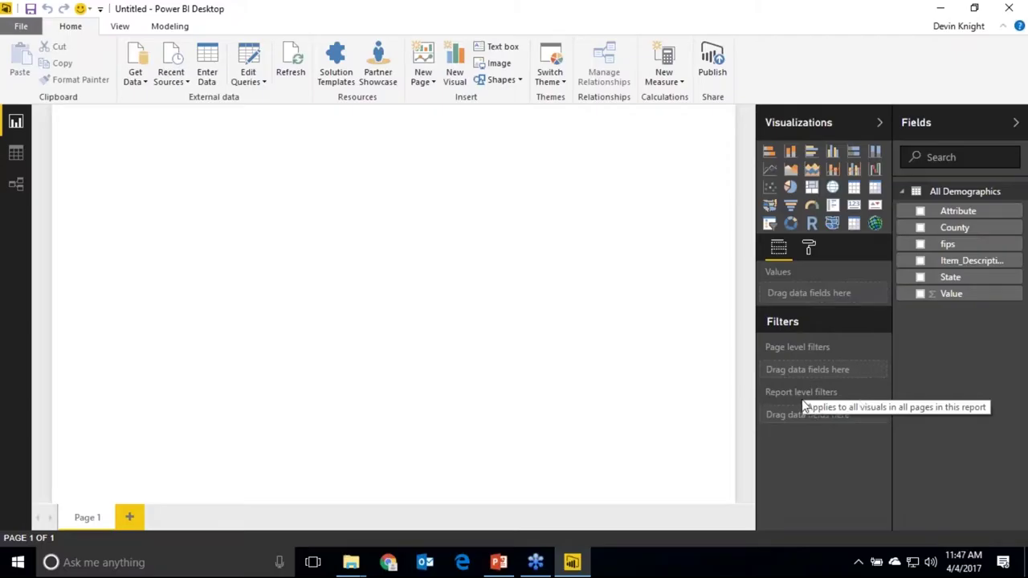
# Step: Add a Filled Map visual with County as Location and enlarge it
pyautogui.click(770, 206)
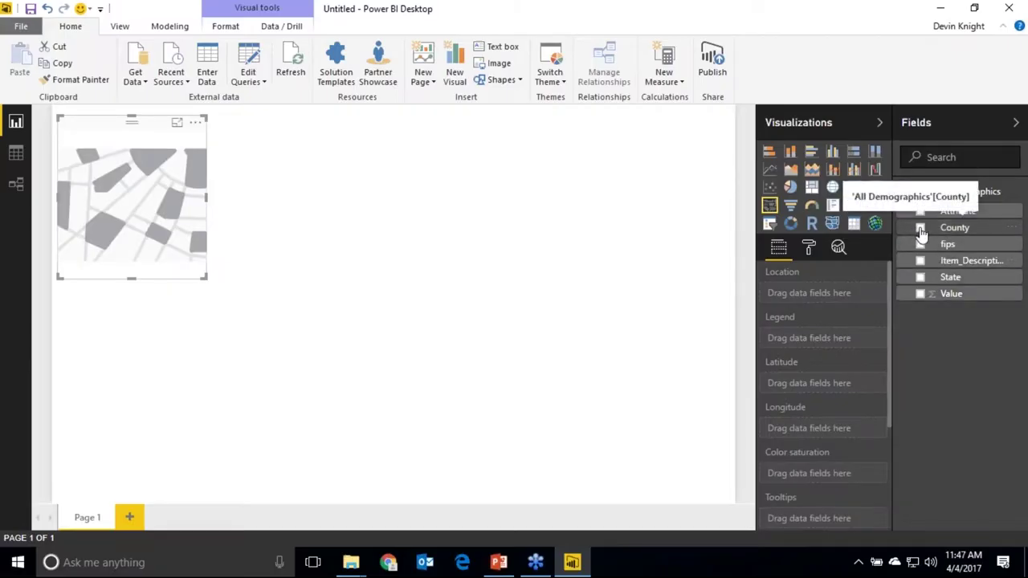
pyautogui.click(921, 229)
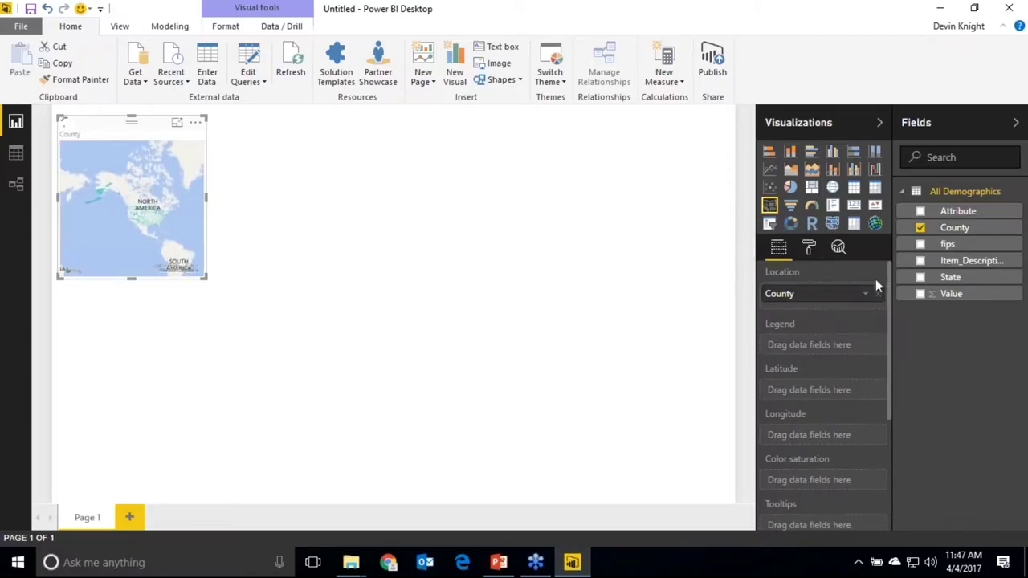
pyautogui.scroll(3, 171, 241)
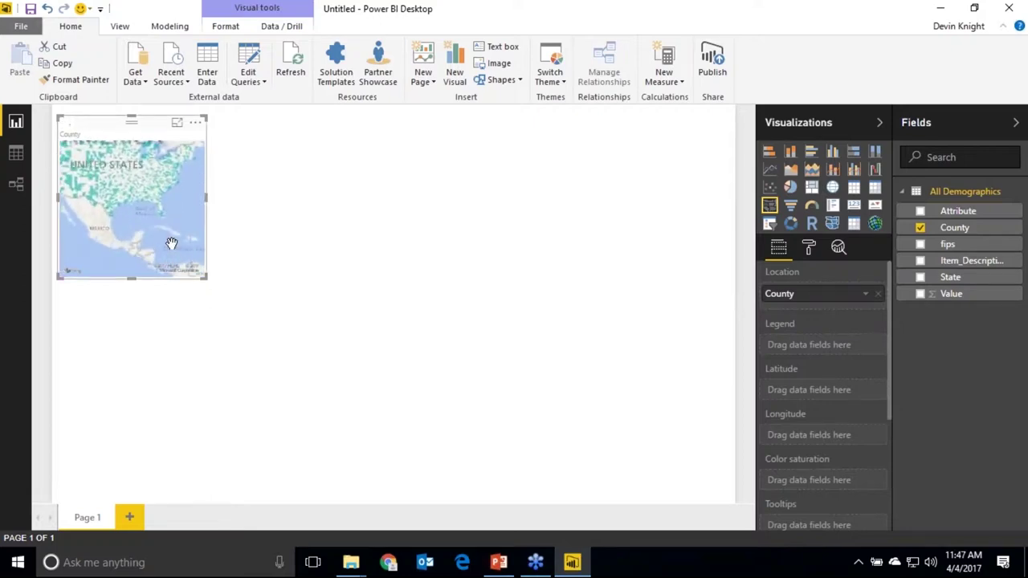
pyautogui.moveTo(207, 280); pyautogui.dragTo(443, 458)
# Step: Shade the map's counties by Value and drop Item_Description onto the page
pyautogui.scroll(2, 292, 309)
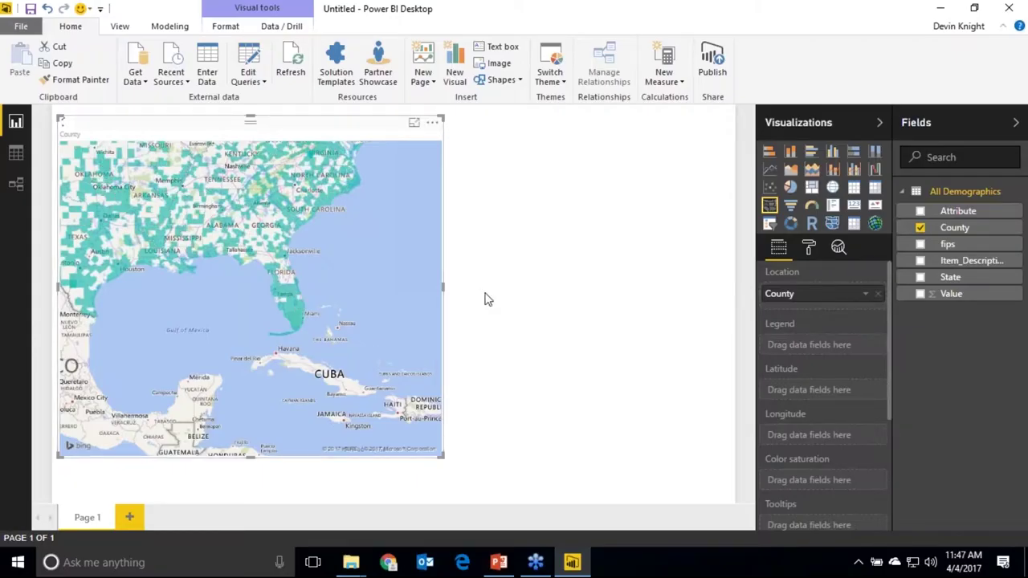
pyautogui.click(920, 295)
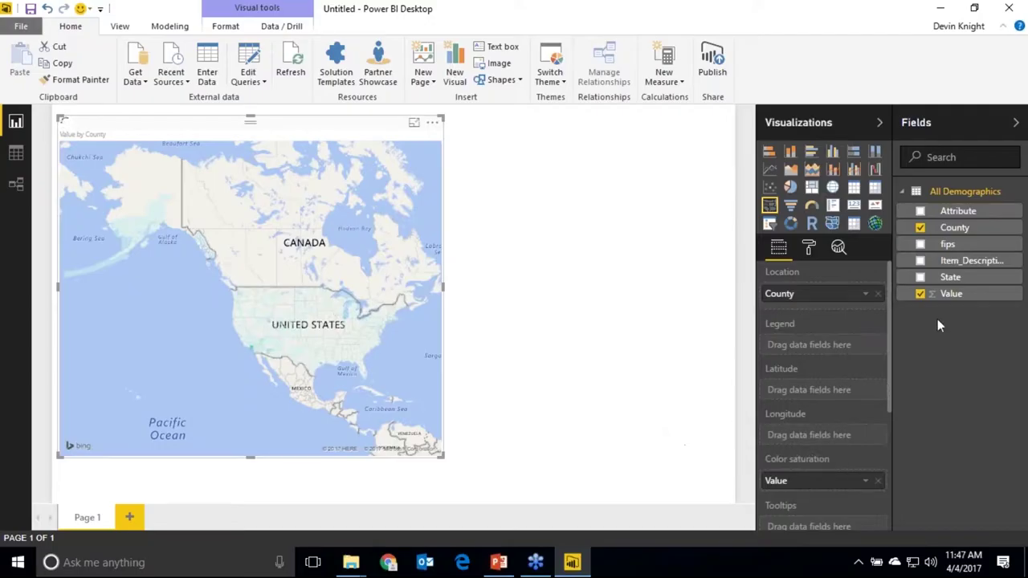
pyautogui.moveTo(972, 265); pyautogui.dragTo(597, 200)
# Step: Turn the Item_Description visual into a slicer with item text size 15
pyautogui.click(769, 223)
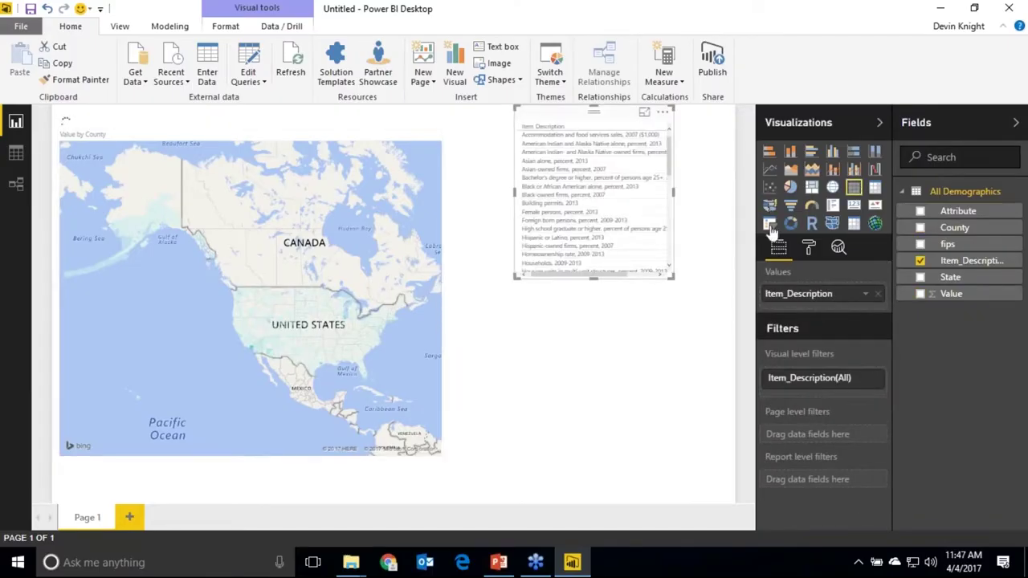
pyautogui.click(808, 249)
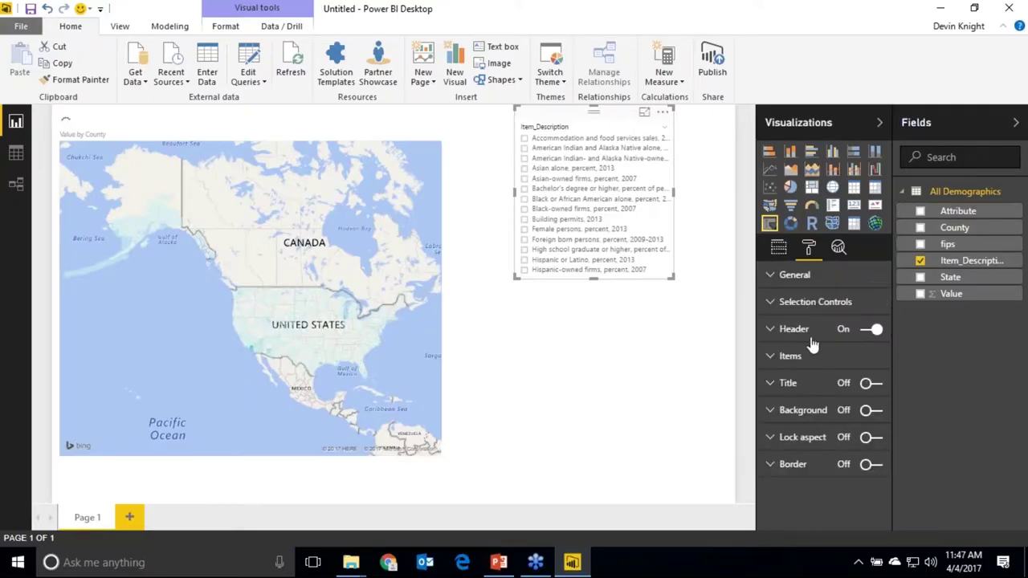
pyautogui.click(771, 357)
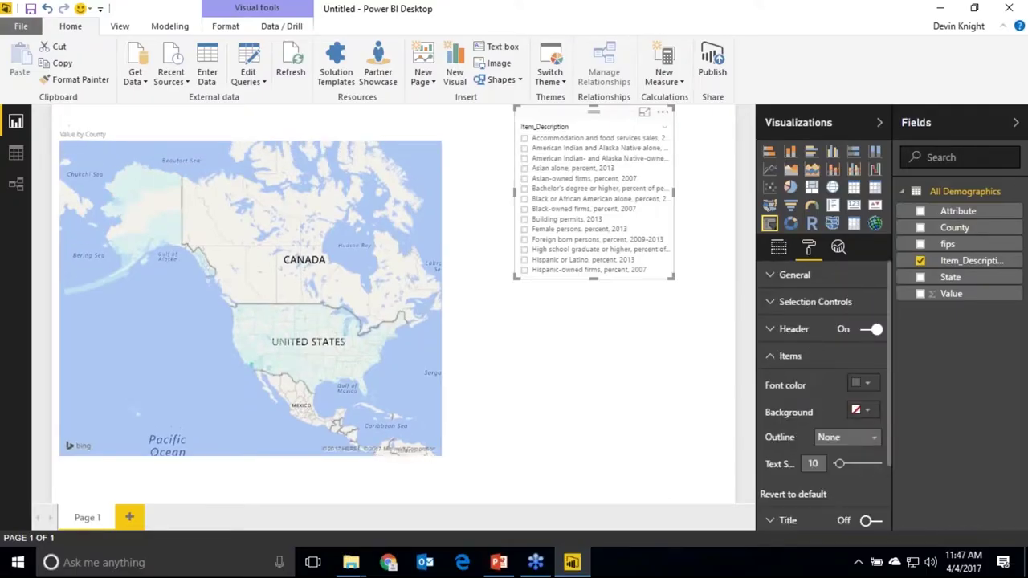
pyautogui.click(846, 464)
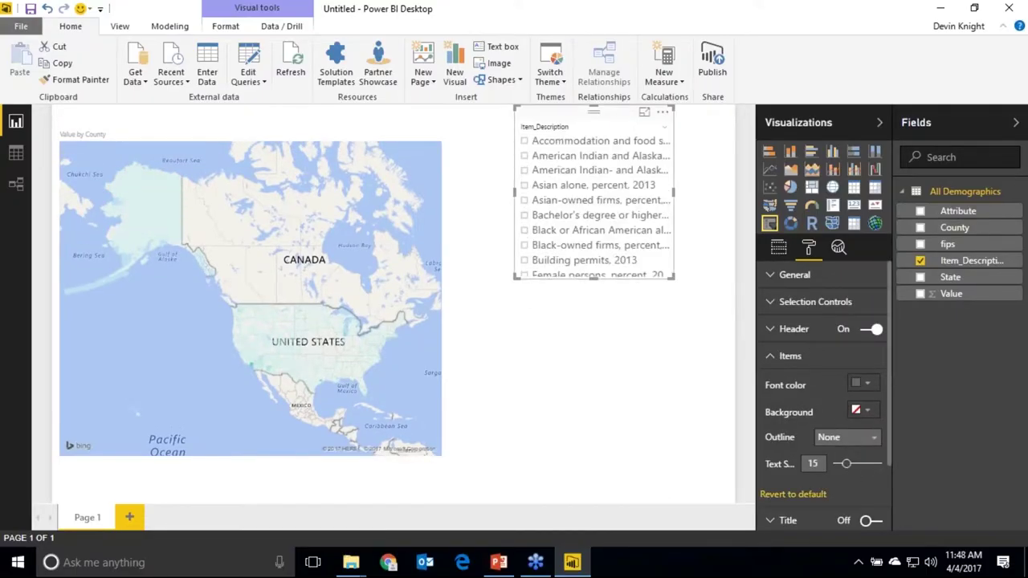
# Step: Resize the slicer wider and taller beside the map
pyautogui.moveTo(511, 278); pyautogui.dragTo(462, 367)
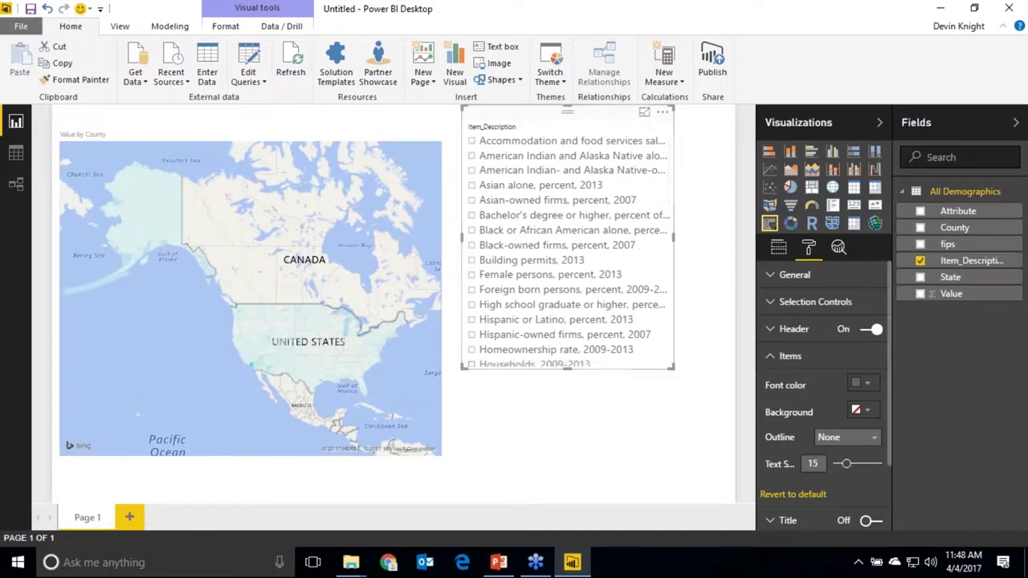
pyautogui.moveTo(675, 371); pyautogui.dragTo(742, 472)
pyautogui.click(743, 472)
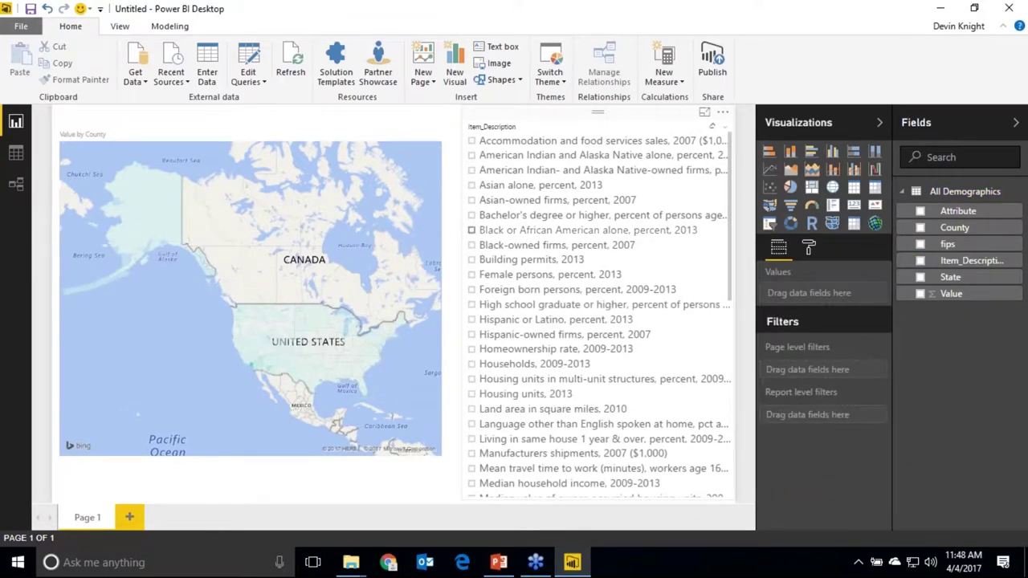
# Step: Select Veterans, 2009-2013 in the slicer and recentre the map over the United States
pyautogui.moveTo(730, 229); pyautogui.dragTo(739, 502)
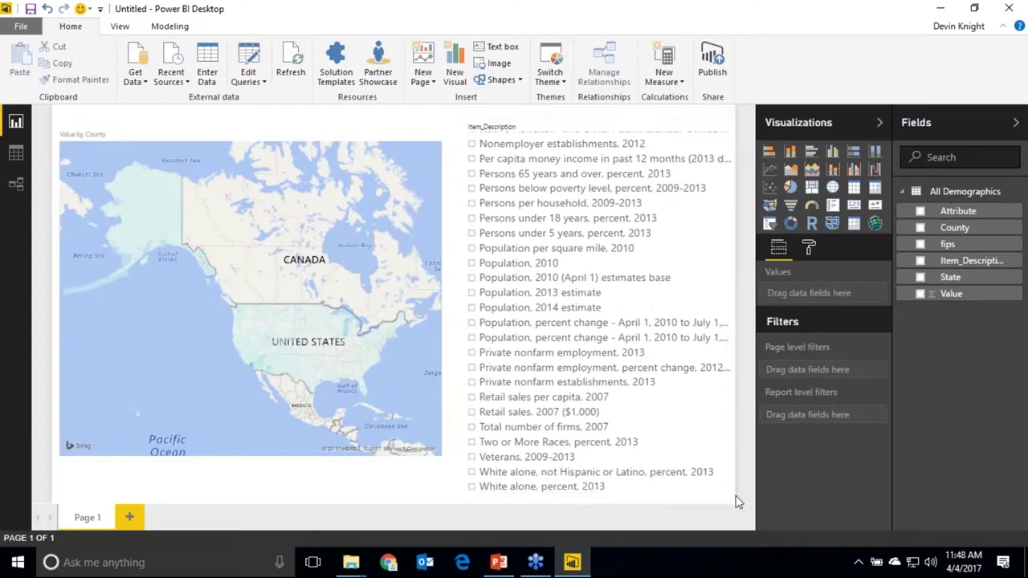
pyautogui.click(472, 458)
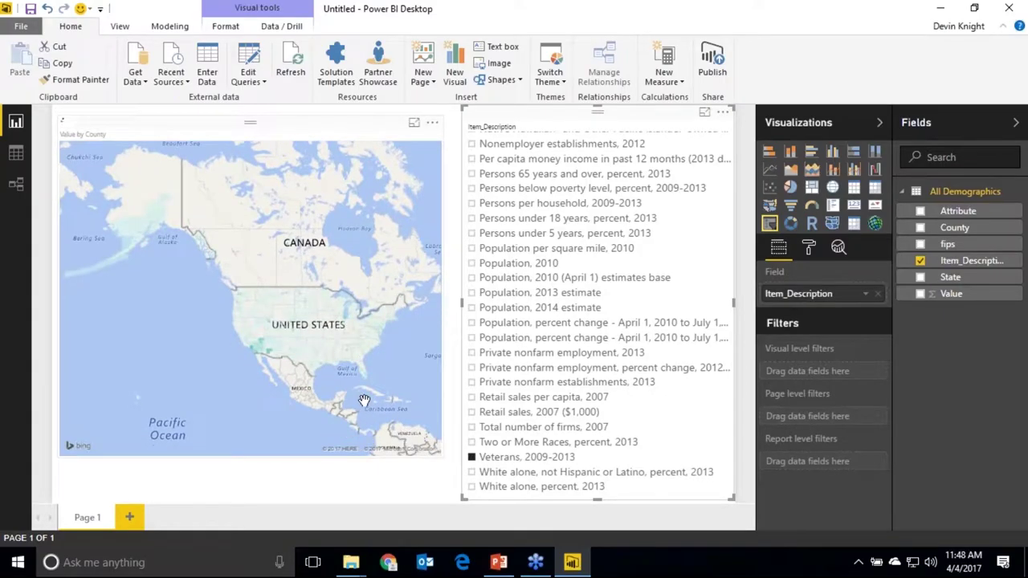
pyautogui.scroll(3, 284, 384)
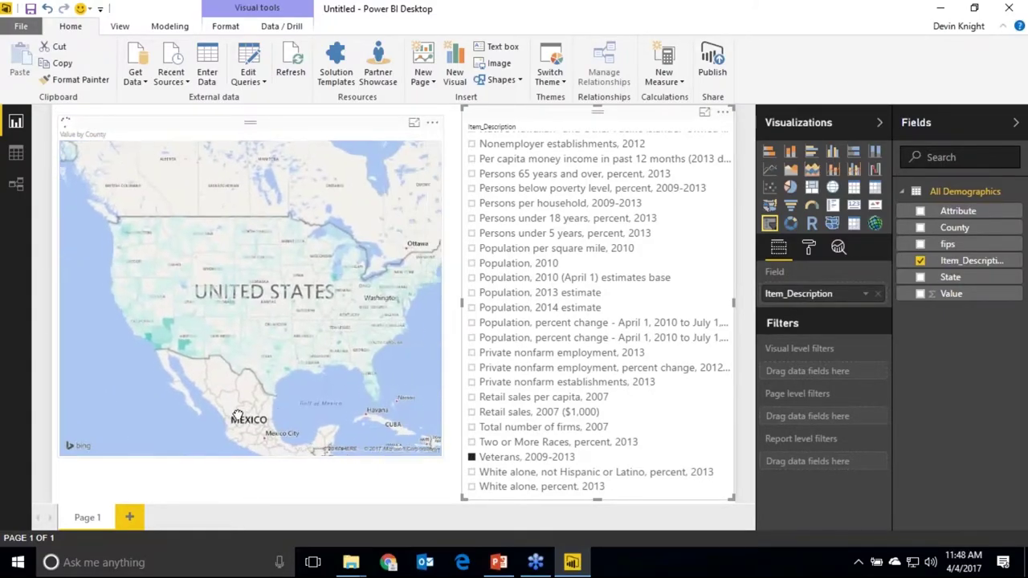
pyautogui.moveTo(193, 419); pyautogui.dragTo(132, 425)
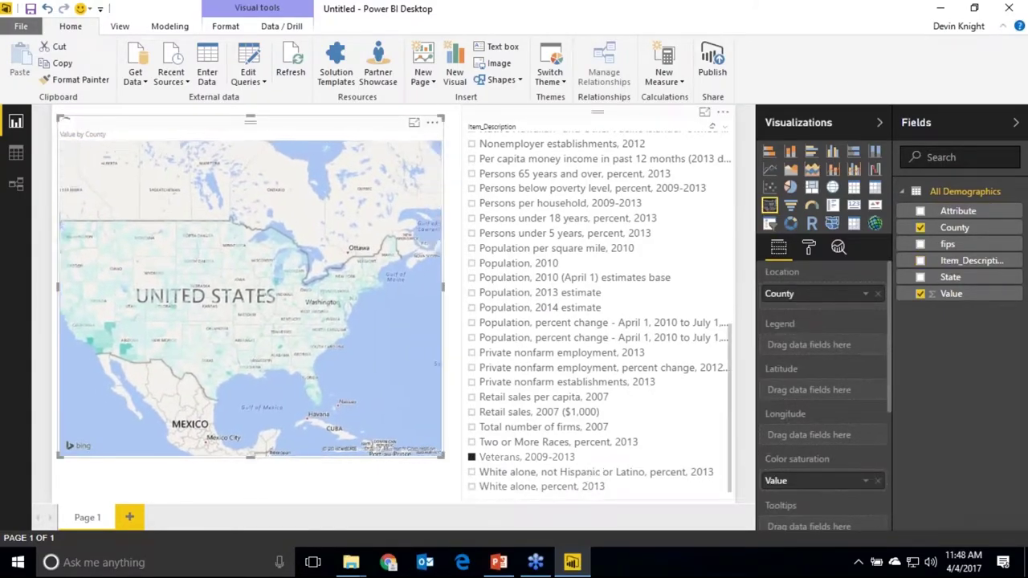
# Step: Zoom and pan the map toward Texas and the Gulf, checking county veteran values
pyautogui.scroll(2, 84, 363)
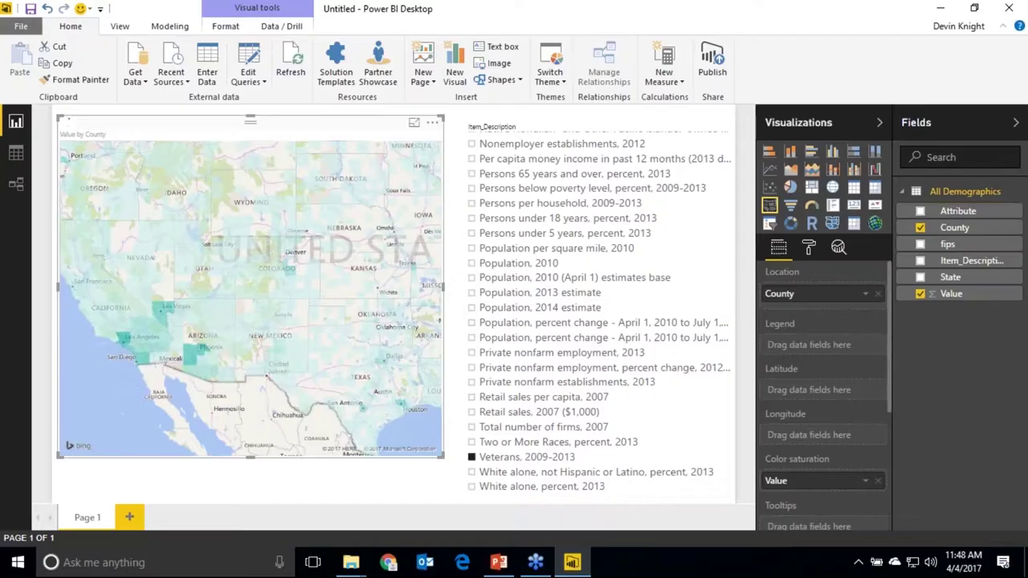
pyautogui.moveTo(123, 345)
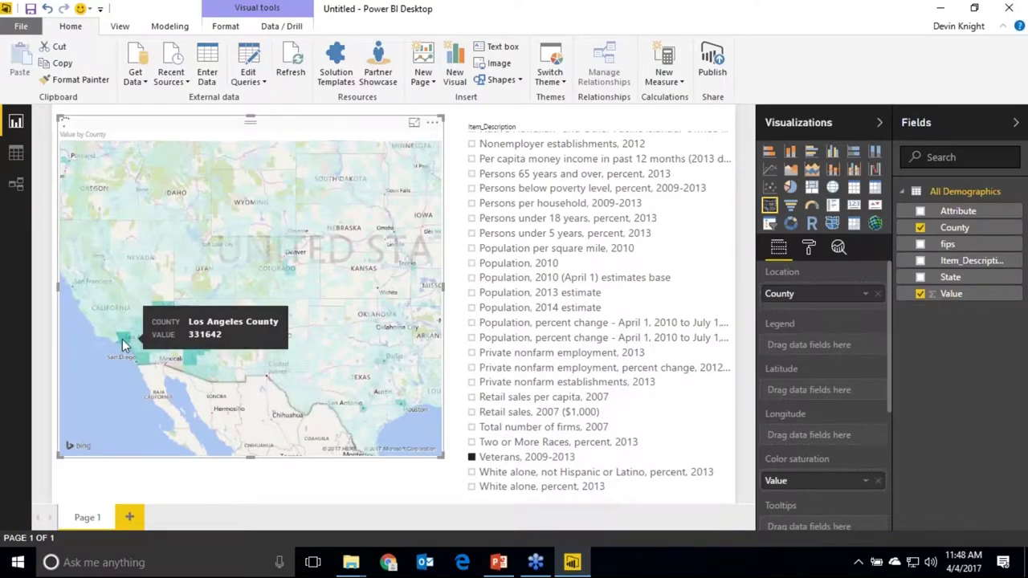
pyautogui.moveTo(158, 314)
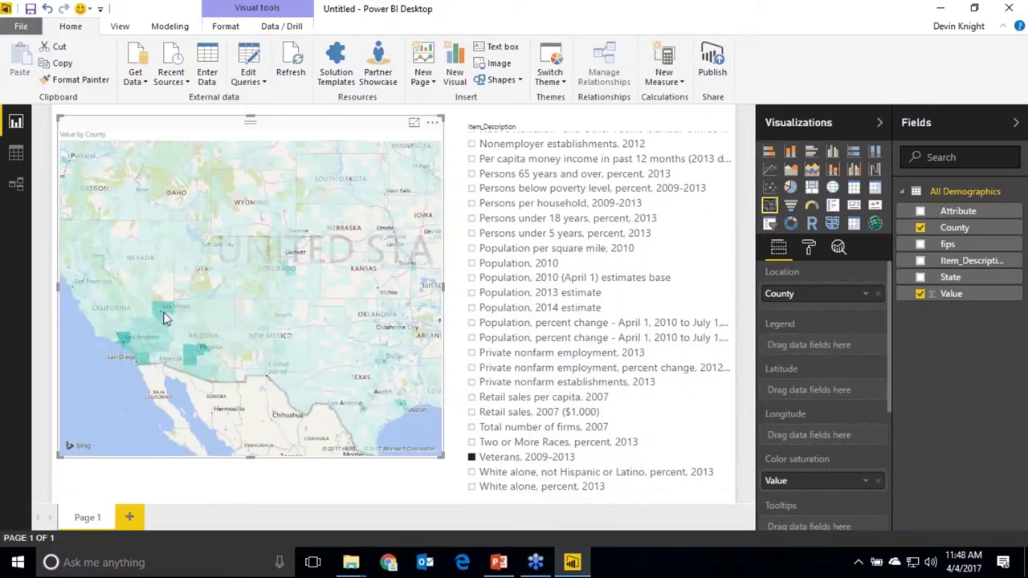
pyautogui.moveTo(434, 446); pyautogui.dragTo(349, 410)
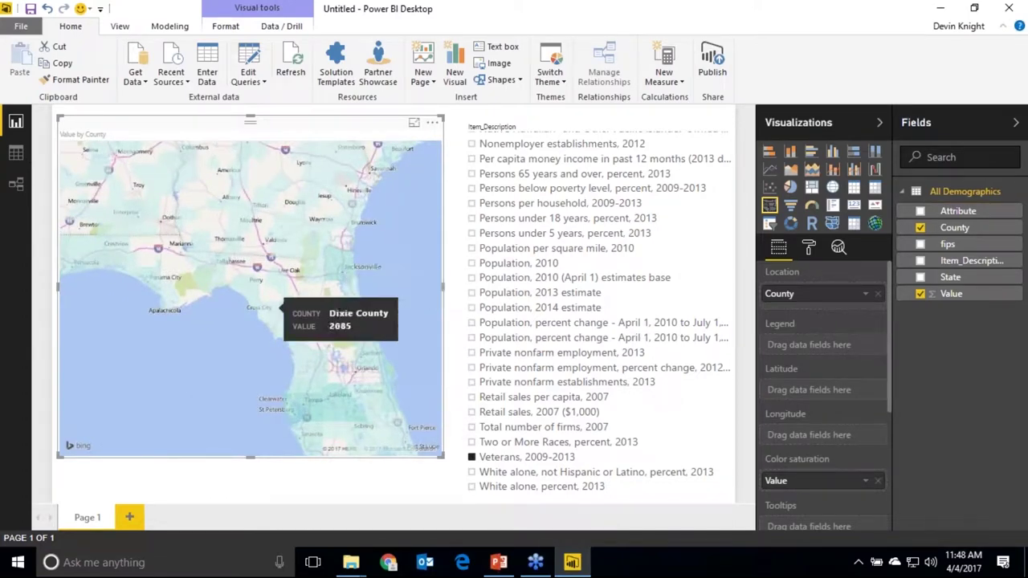
pyautogui.scroll(-3, 229, 356)
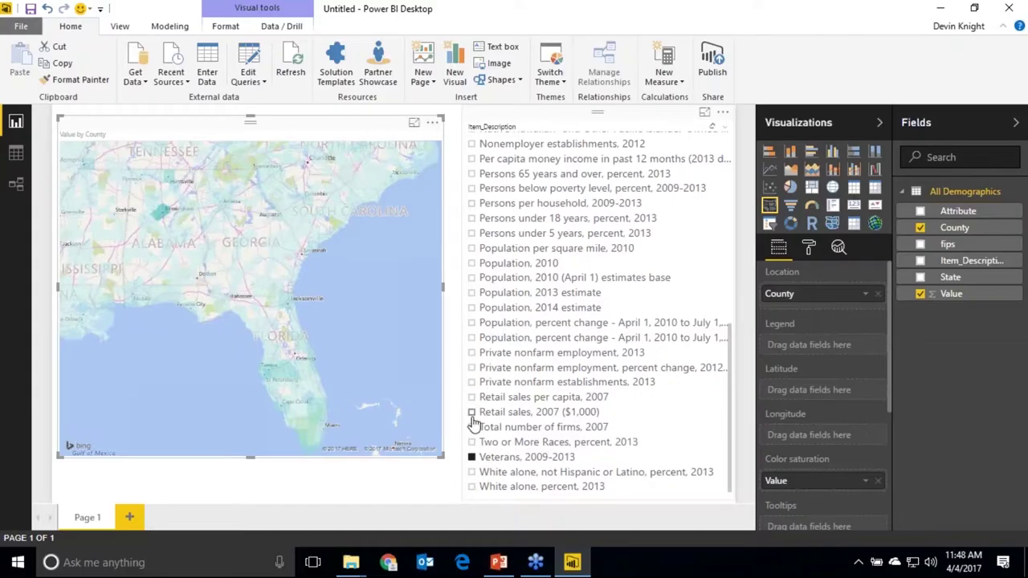
# Step: Filter the map to Retail sales, 2007 ($1,000), collapse All Demographics, and switch to PowerPoint
pyautogui.click(473, 412)
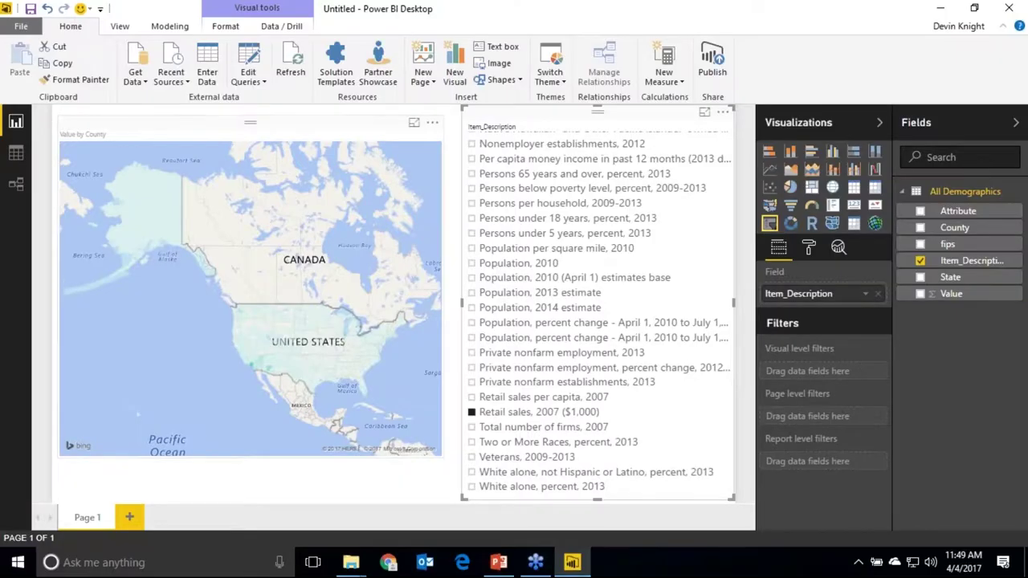
pyautogui.click(904, 192)
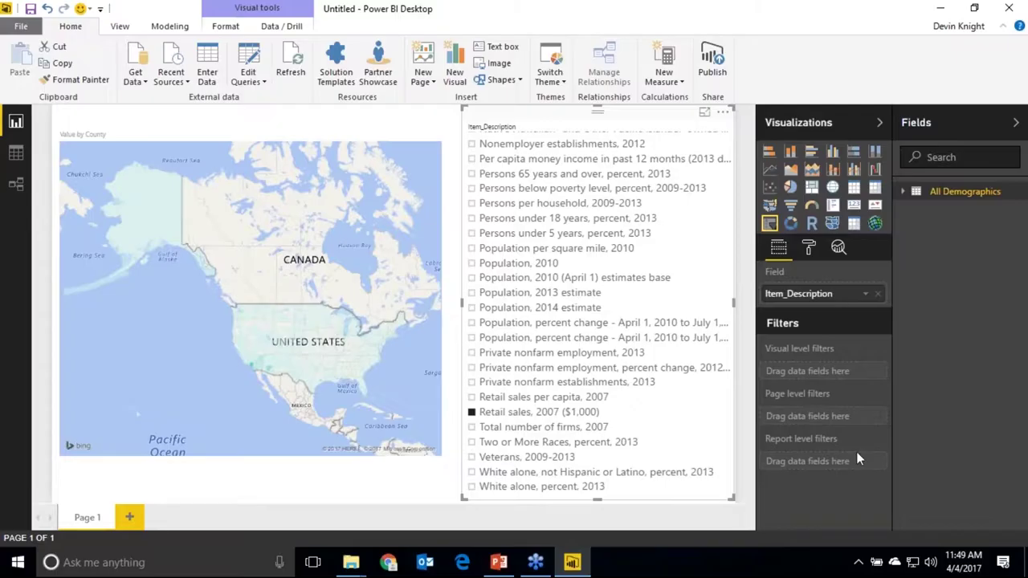
pyautogui.hotkey('alt', 'Tab')
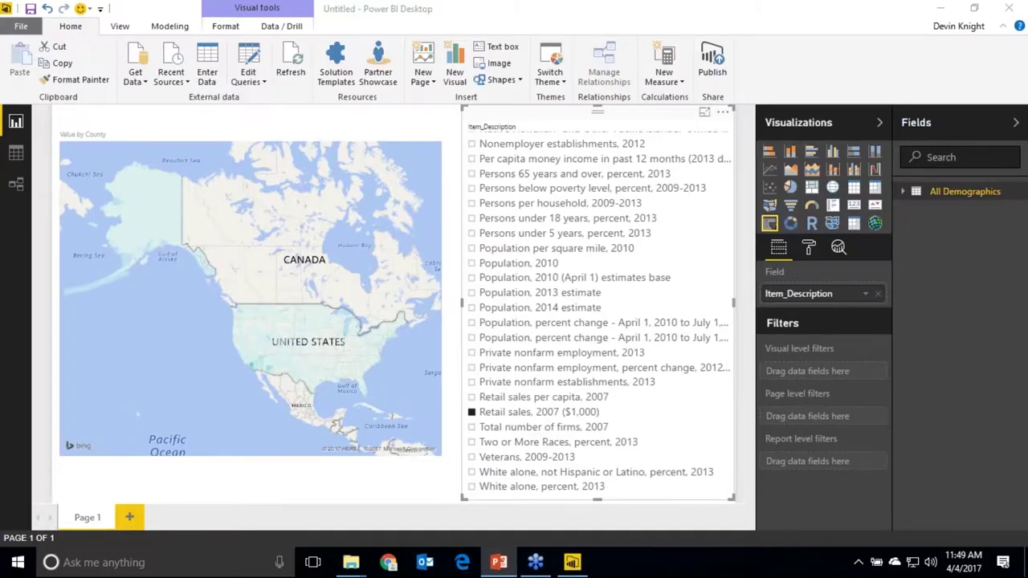
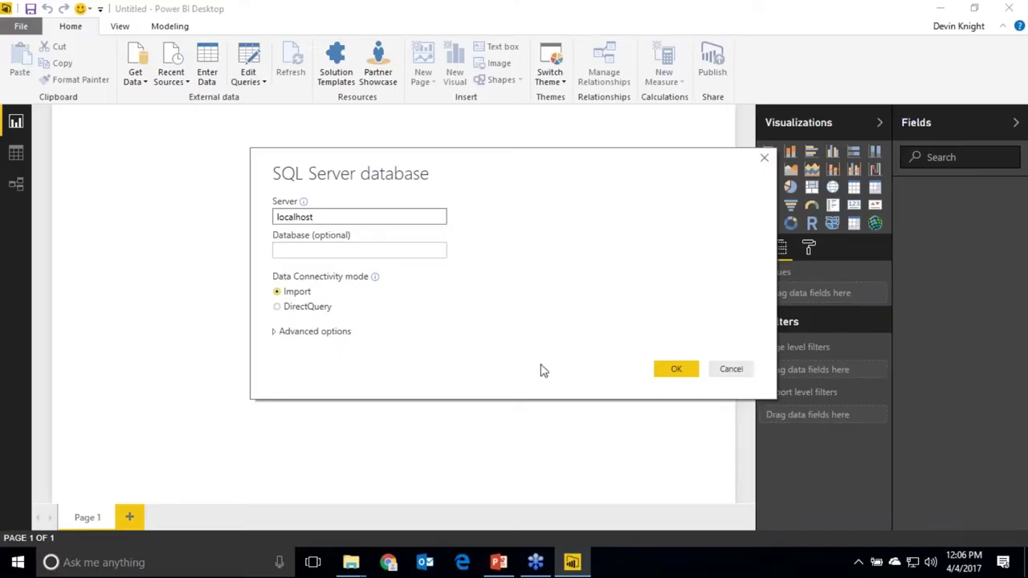
# Step: Connect to localhost and open Dimension.City from WideWorldImportersDW in the Query Editor
pyautogui.click(674, 370)
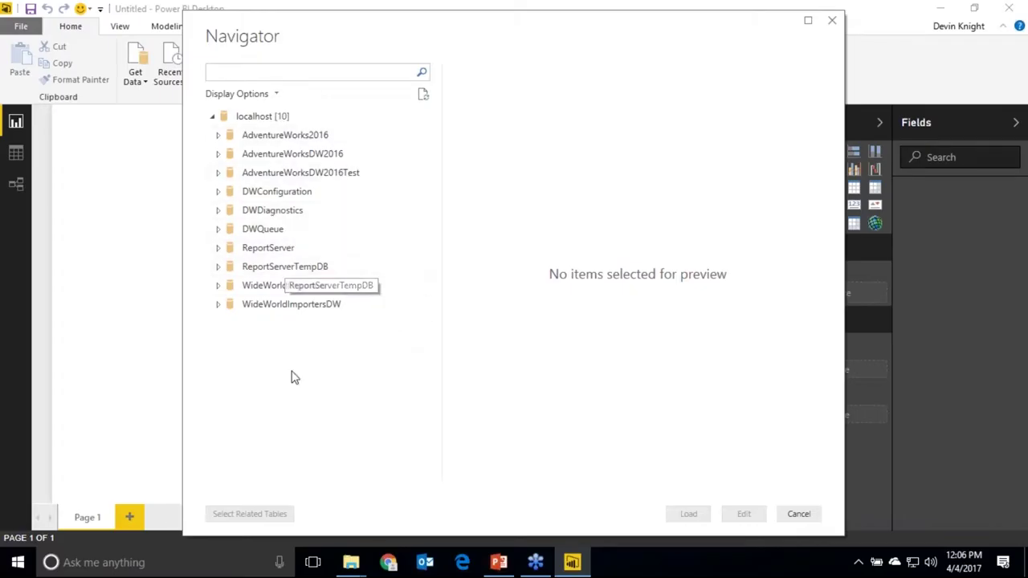
pyautogui.click(216, 307)
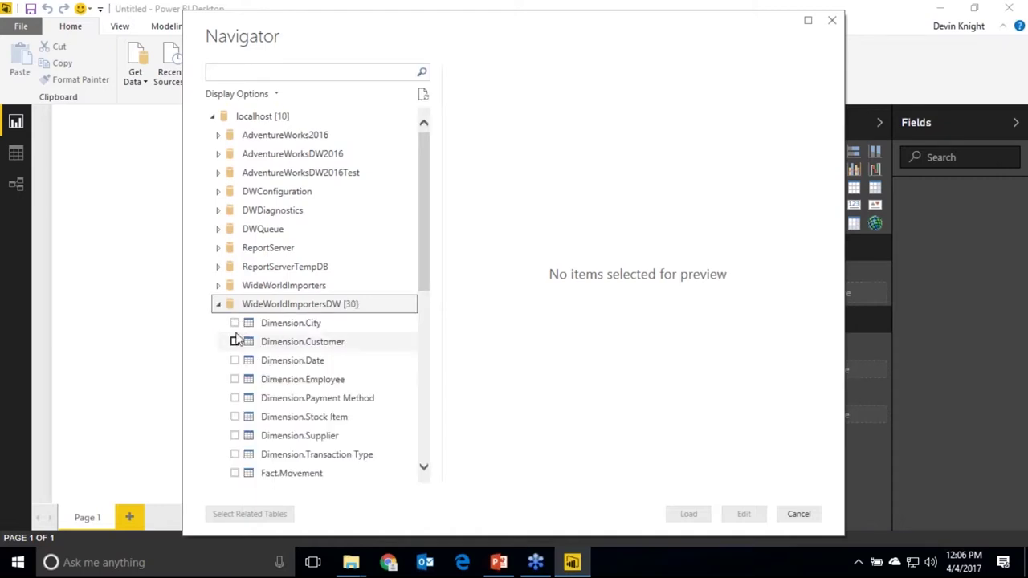
pyautogui.click(235, 324)
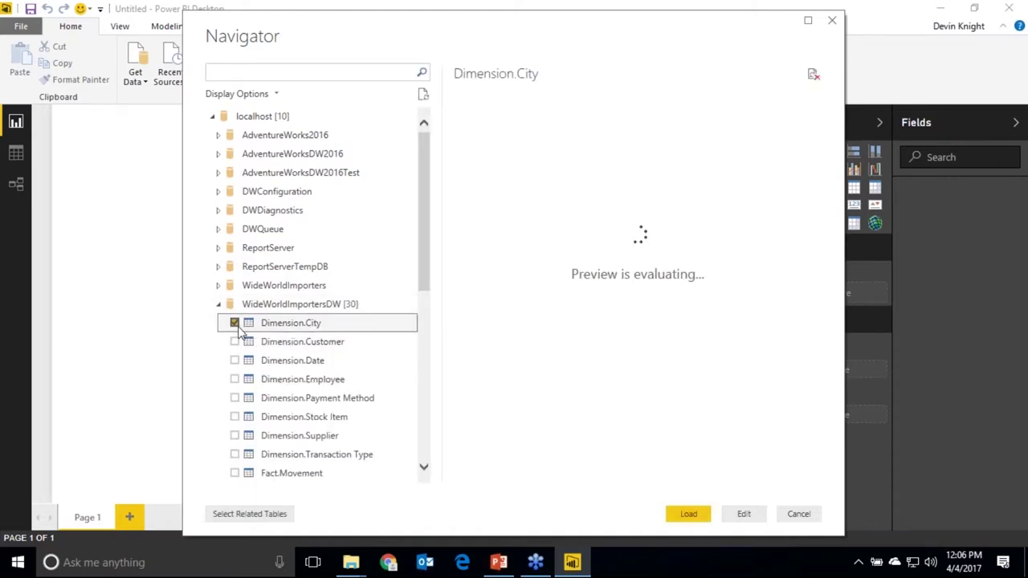
pyautogui.click(741, 513)
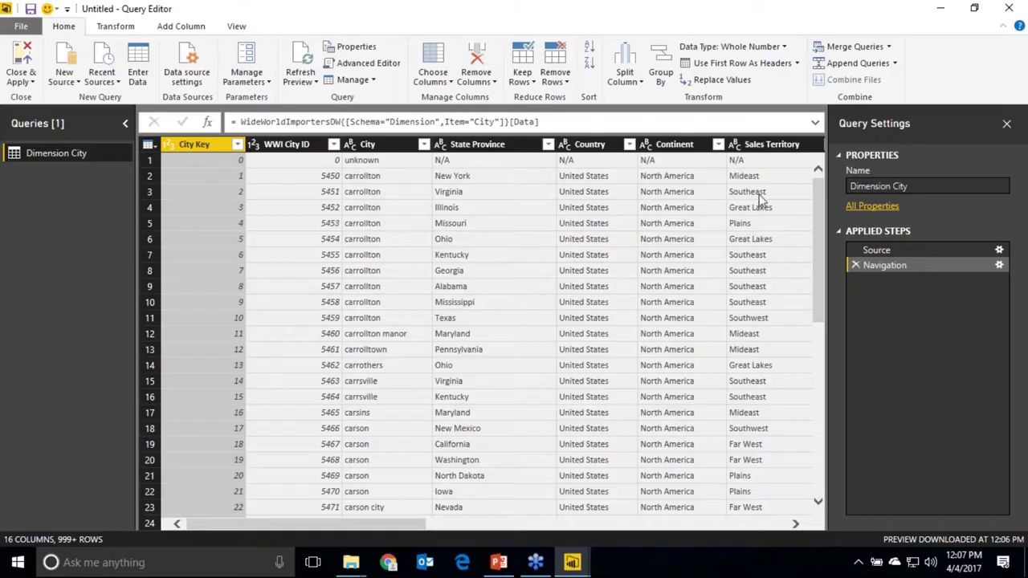
# Step: Filter the Sales Territory column to keep only Southeast
pyautogui.moveTo(416, 526); pyautogui.dragTo(457, 525)
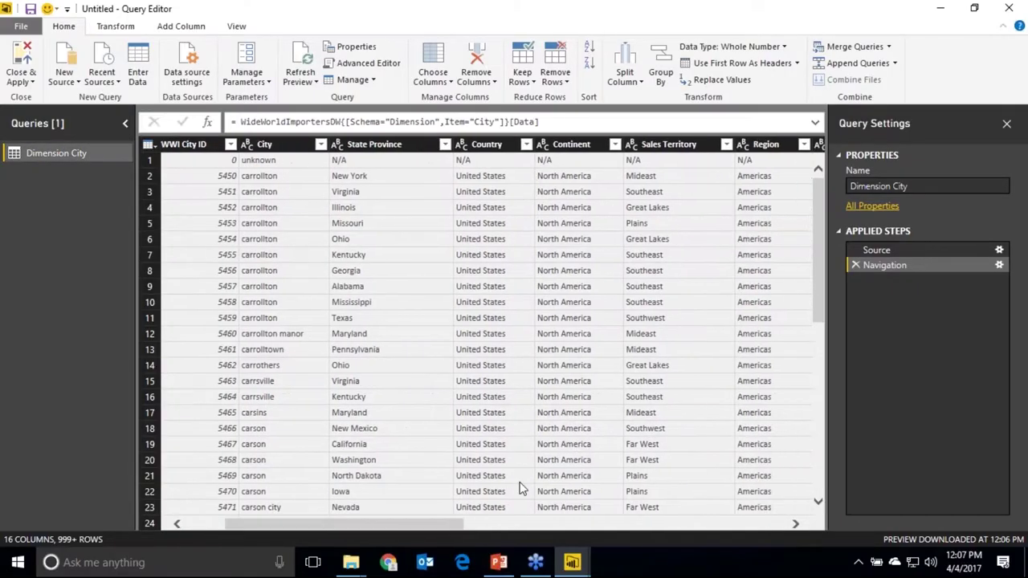
pyautogui.click(684, 145)
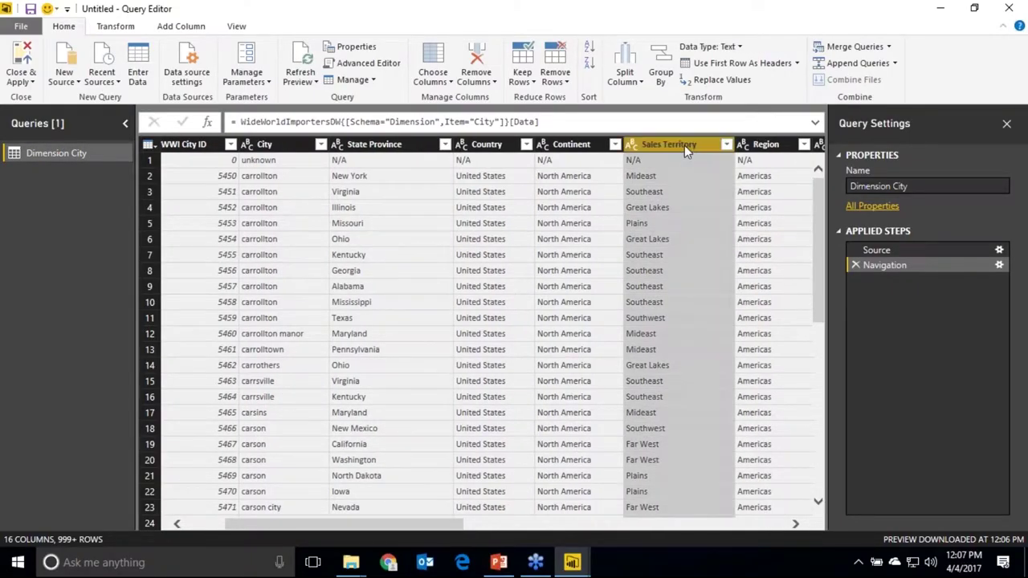
pyautogui.click(726, 144)
pyautogui.click(515, 305)
pyautogui.click(514, 441)
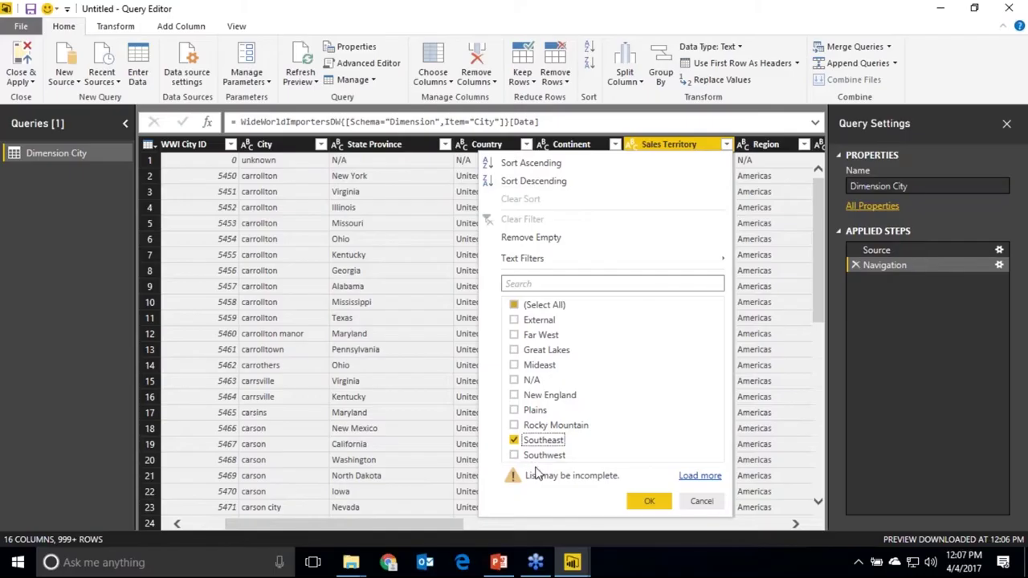
pyautogui.click(647, 500)
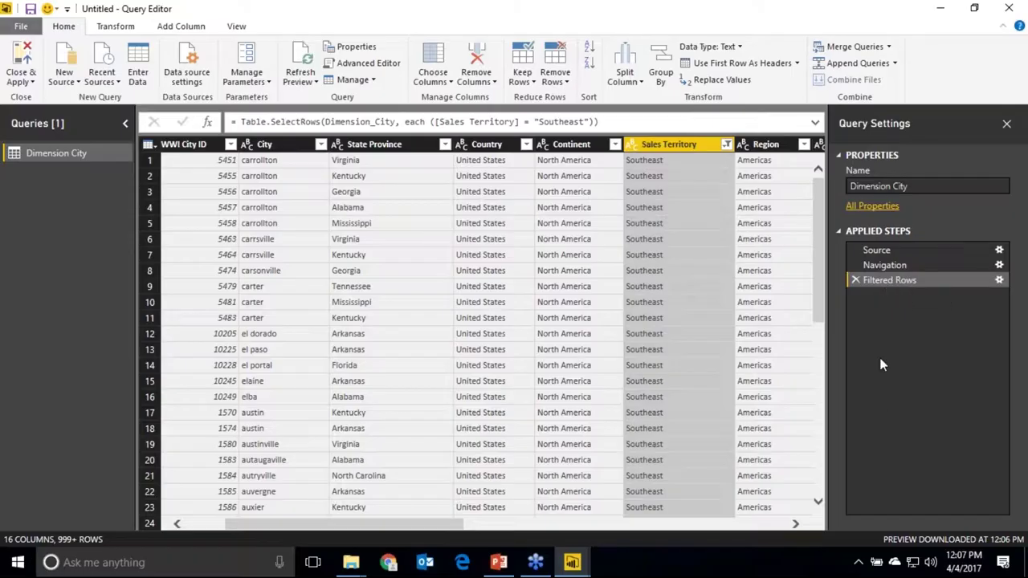
pyautogui.rightClick(880, 281)
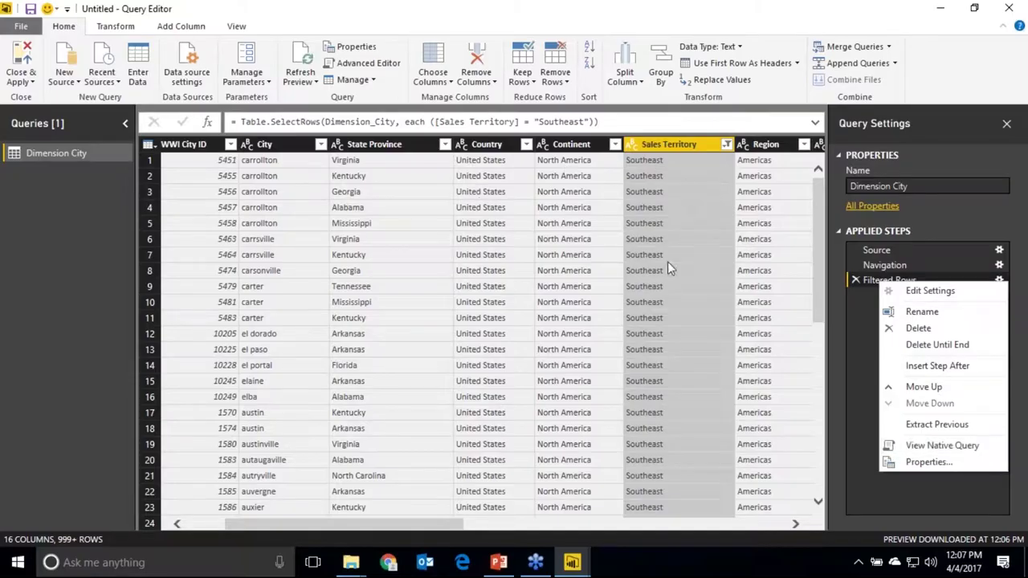
pyautogui.click(943, 449)
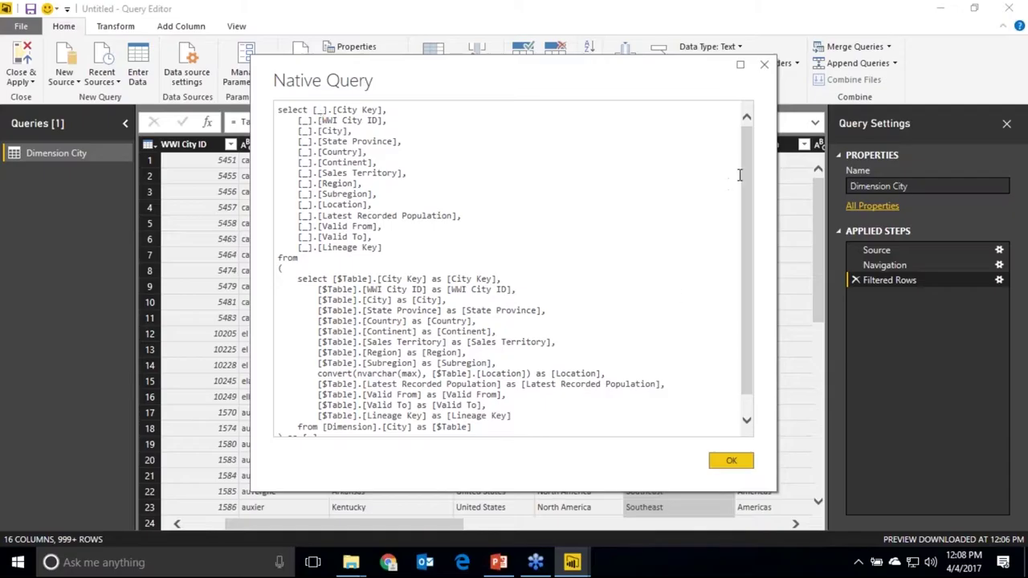
pyautogui.scroll(-1, 743, 190)
pyautogui.scroll(-1, 743, 190)
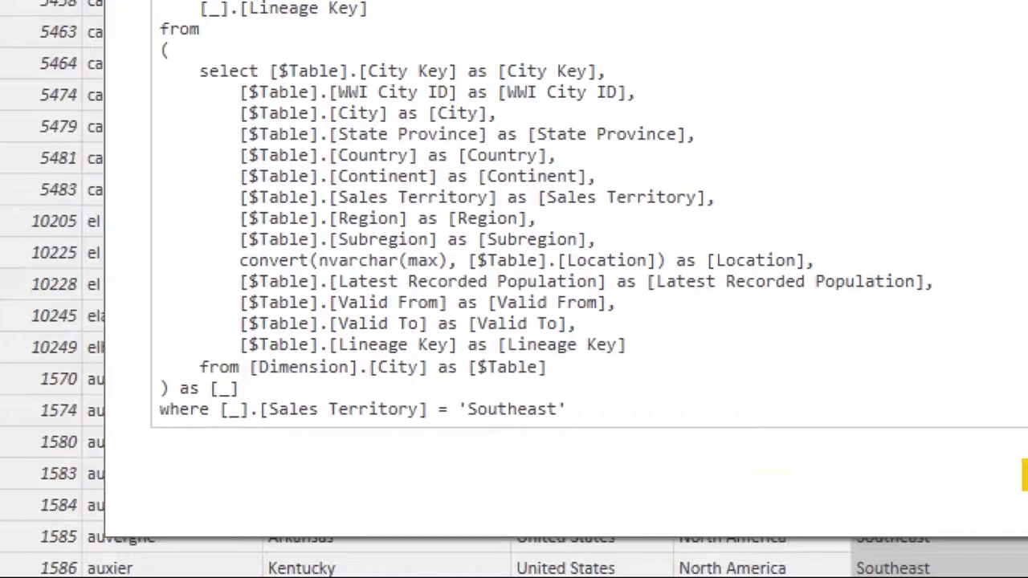
pyautogui.moveTo(604, 400)
pyautogui.mouseDown()
pyautogui.moveTo(265, 434)
pyautogui.moveTo(90, 435)
pyautogui.moveTo(147, 434)
pyautogui.mouseUp()
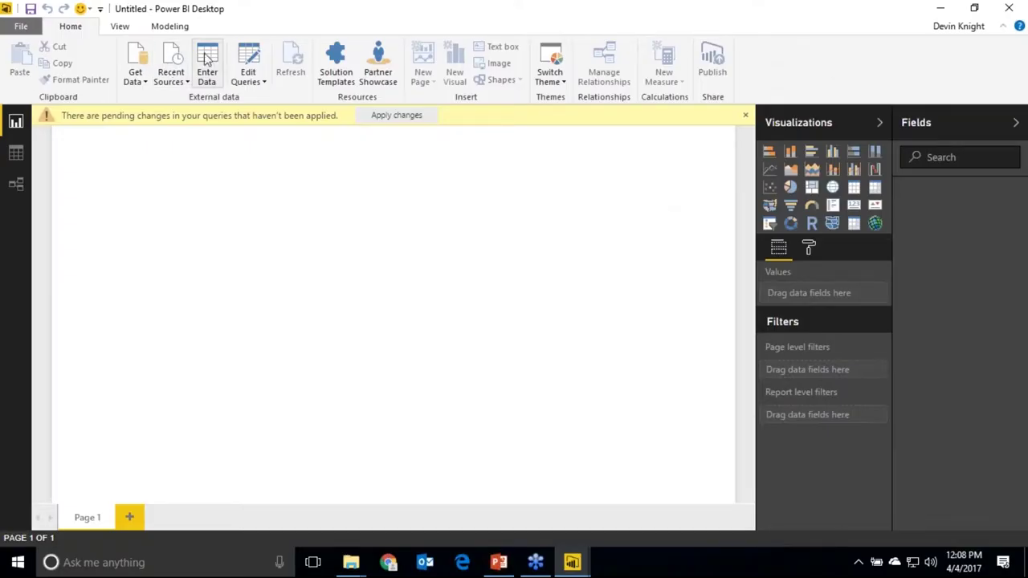
pyautogui.click(248, 68)
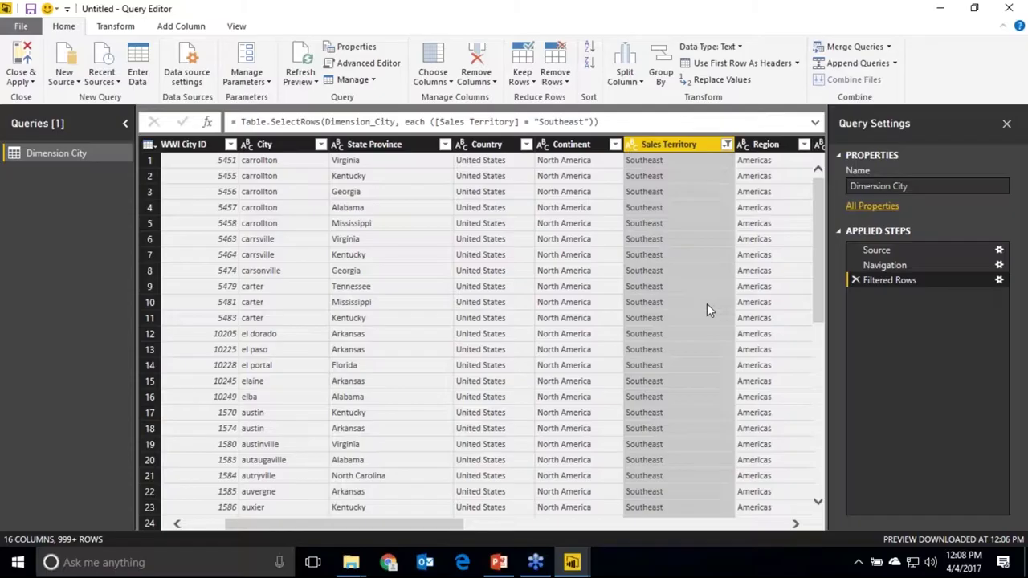
# Step: Apply Capitalize Each Word to the City column
pyautogui.click(282, 150)
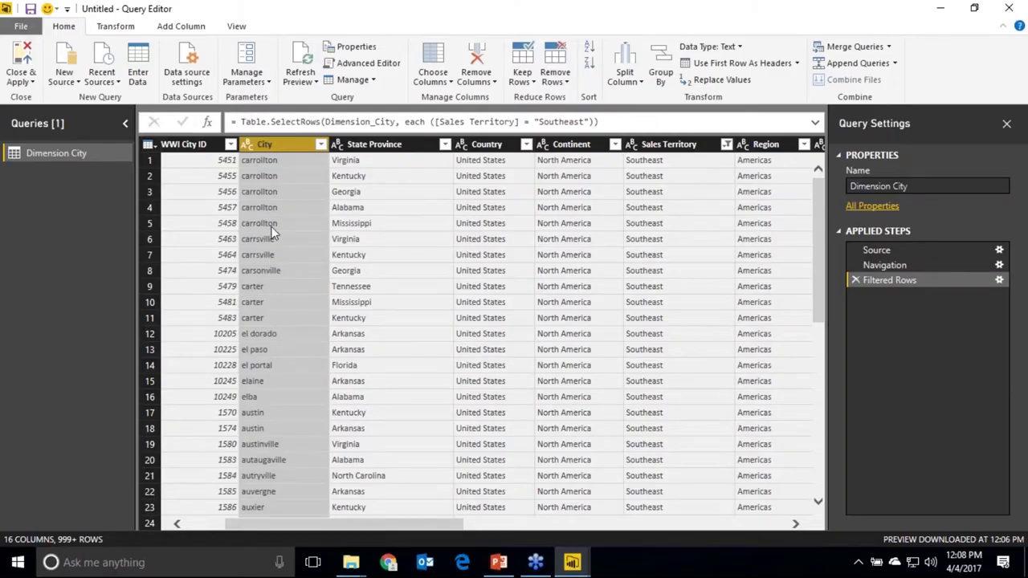
pyautogui.rightClick(288, 149)
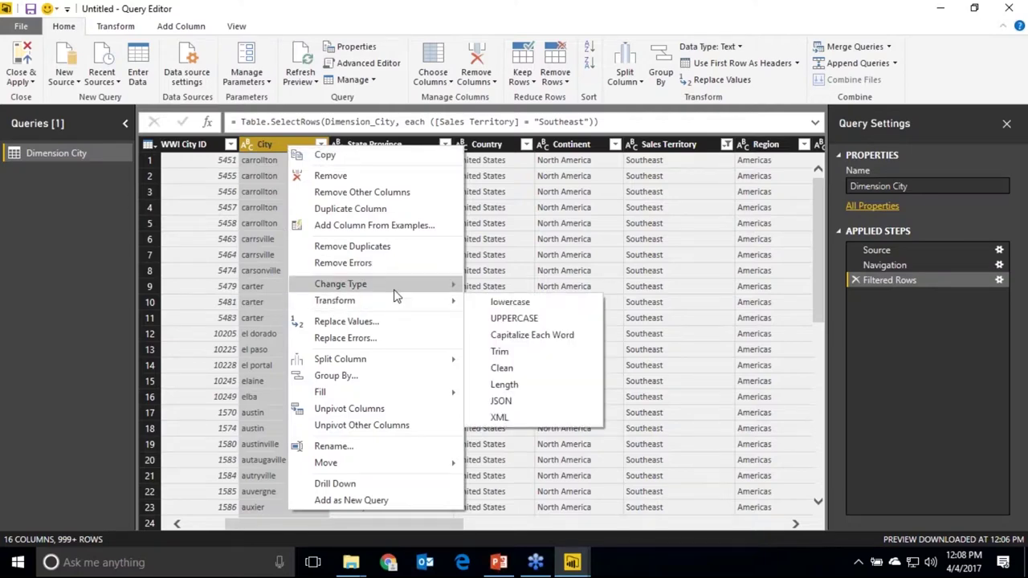
pyautogui.click(535, 337)
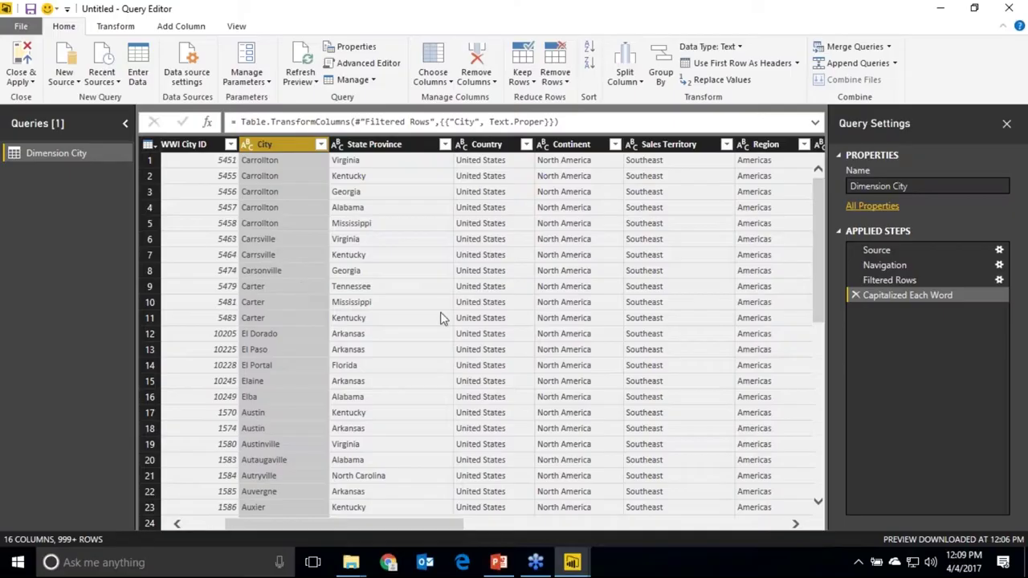
# Step: Inspect the step options for Capitalized Each Word and Filtered Rows
pyautogui.rightClick(903, 296)
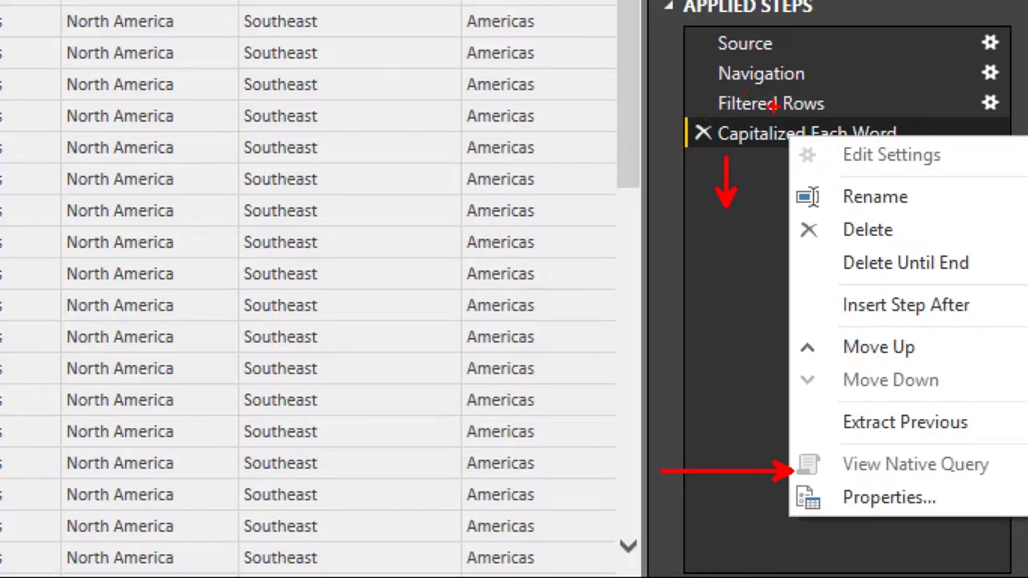
pyautogui.press('Escape')
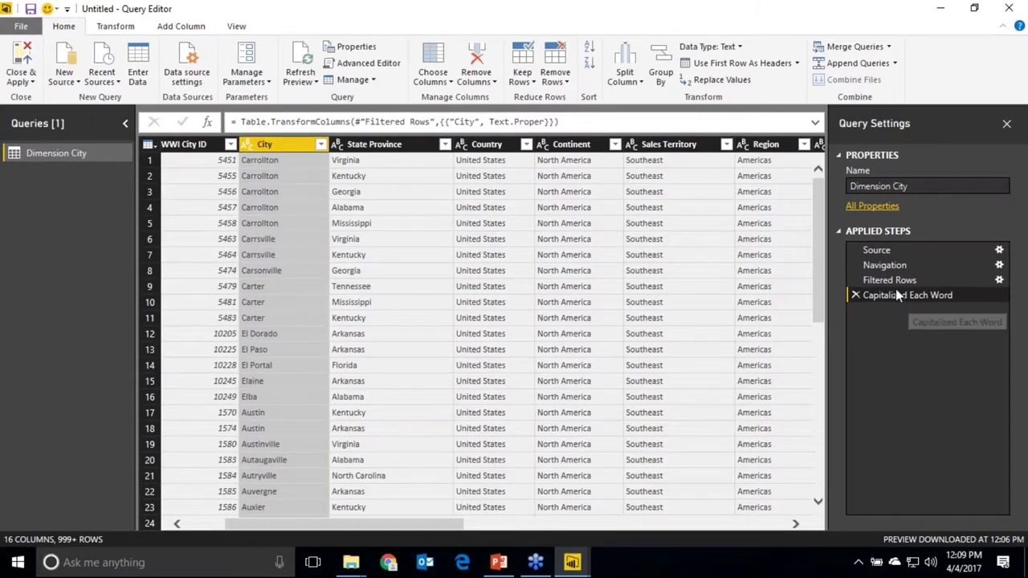
pyautogui.rightClick(894, 281)
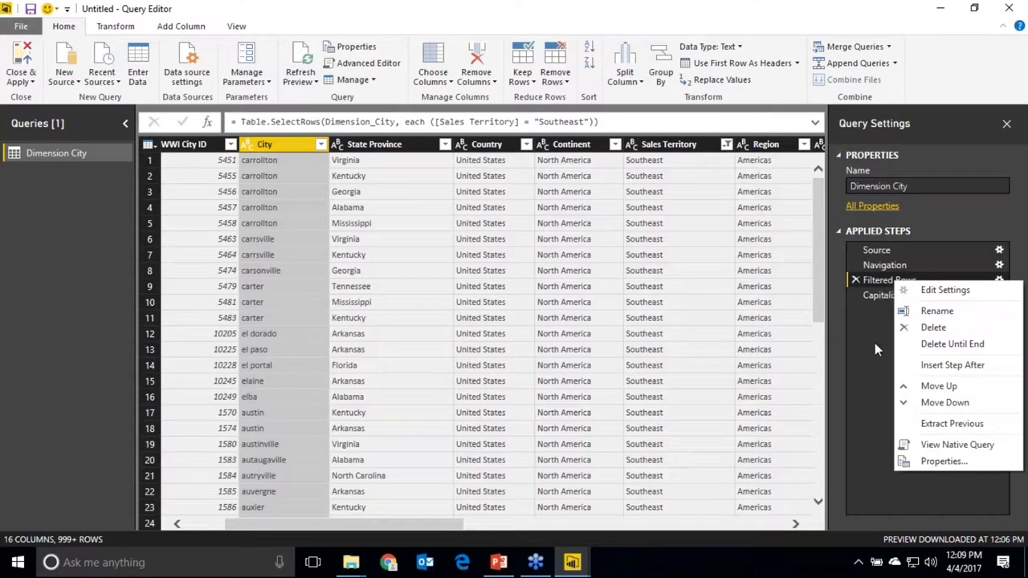
# Step: Return to the Capitalized Each Word step and switch to the Add Column ribbon
pyautogui.click(879, 296)
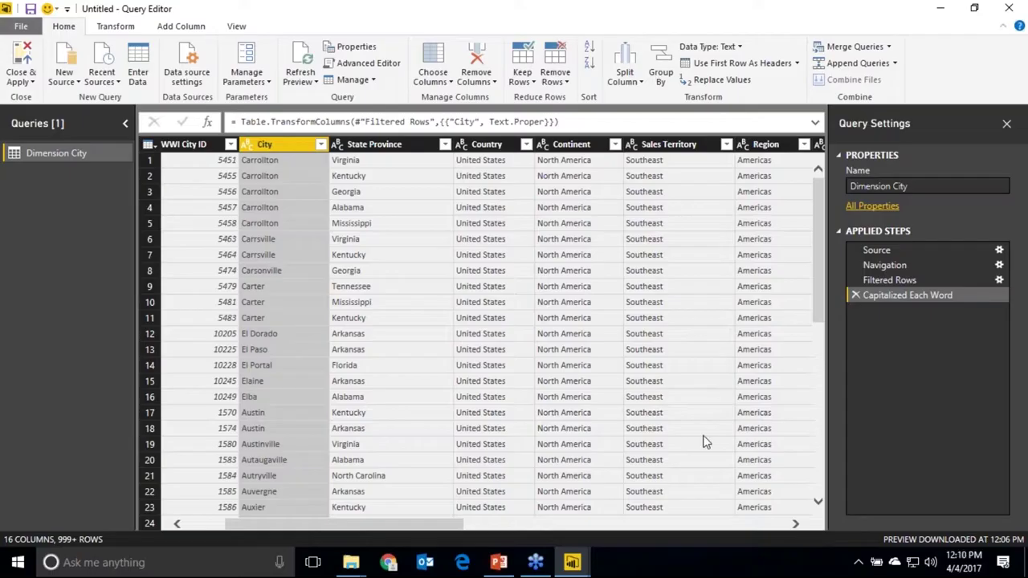
pyautogui.moveTo(456, 524); pyautogui.dragTo(450, 544)
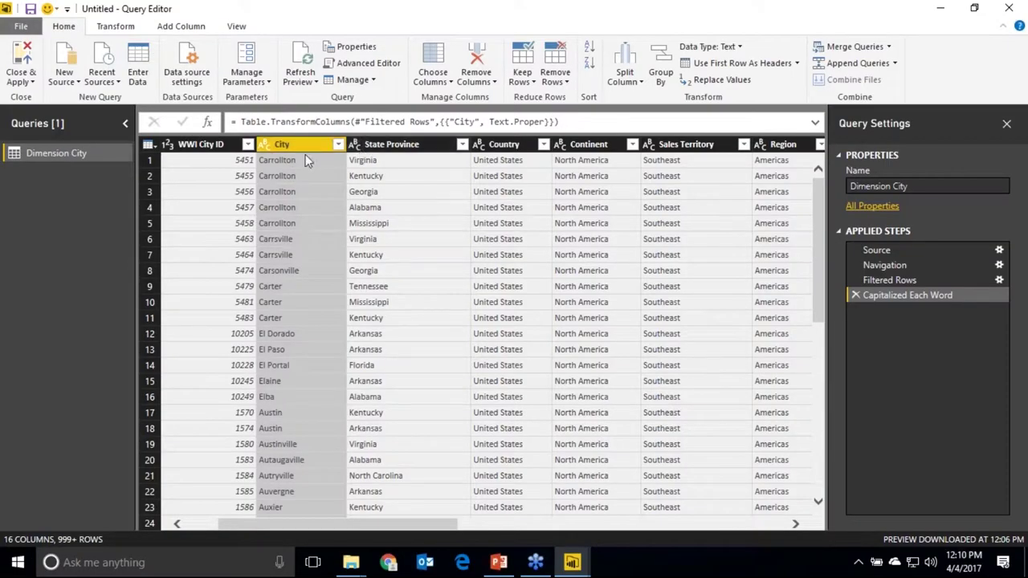
pyautogui.click(167, 26)
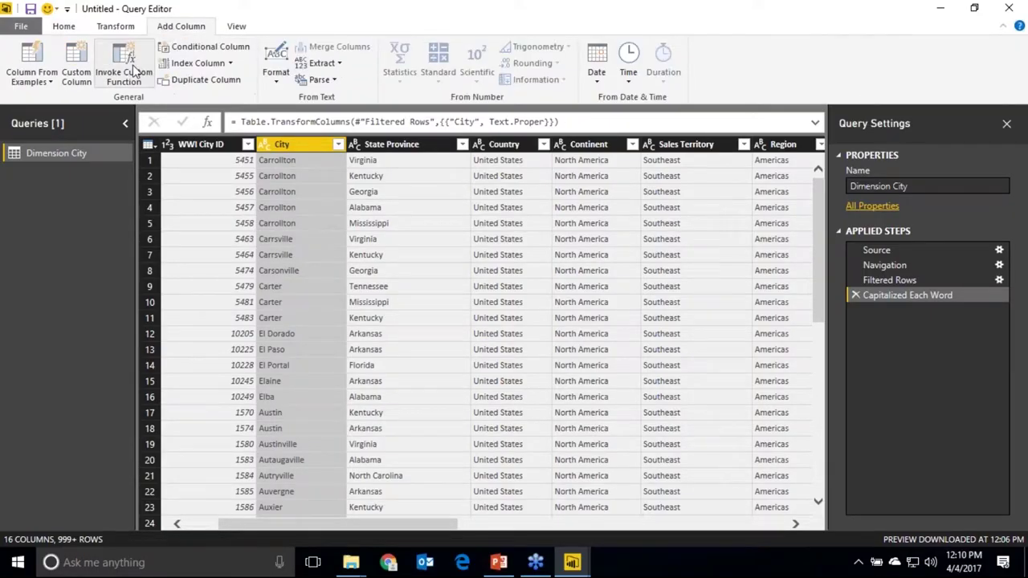
# Step: Add a custom column with formula [City] & ", " & [State Province]
pyautogui.click(80, 69)
pyautogui.click(343, 241)
pyautogui.doubleClick(615, 252)
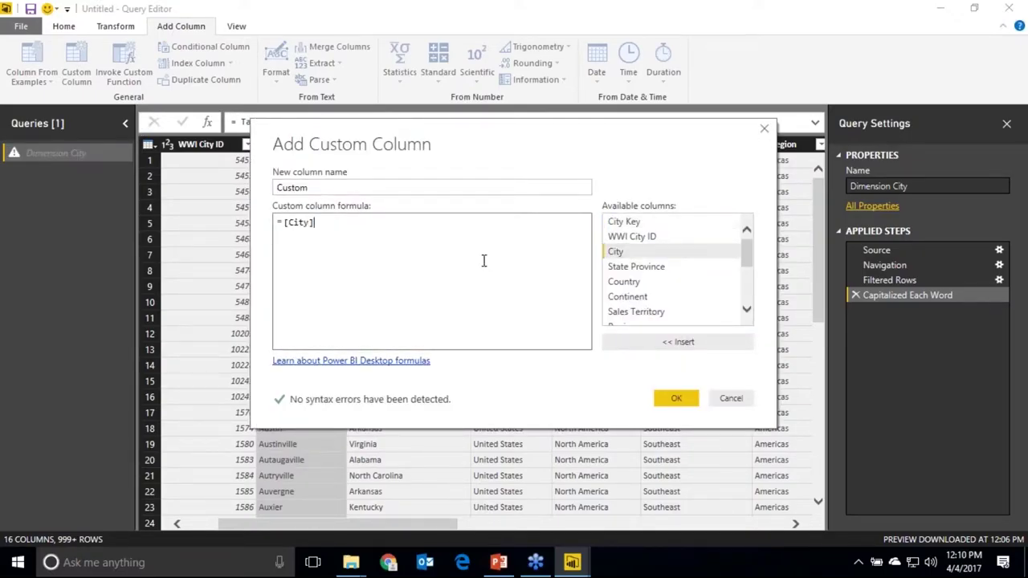
pyautogui.write('&&')
pyautogui.press('Left')
pyautogui.press('Left')
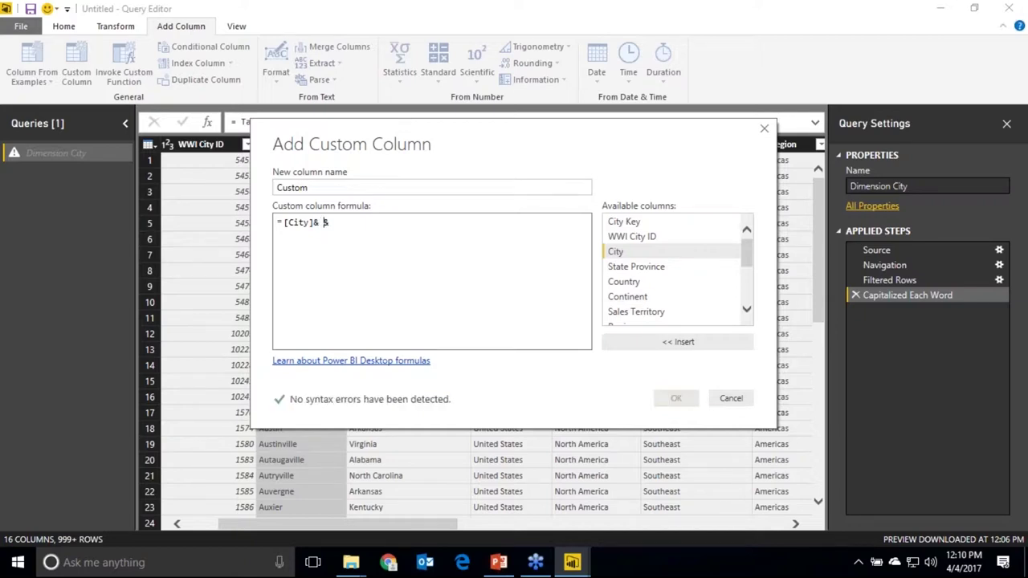
pyautogui.write('", " &')
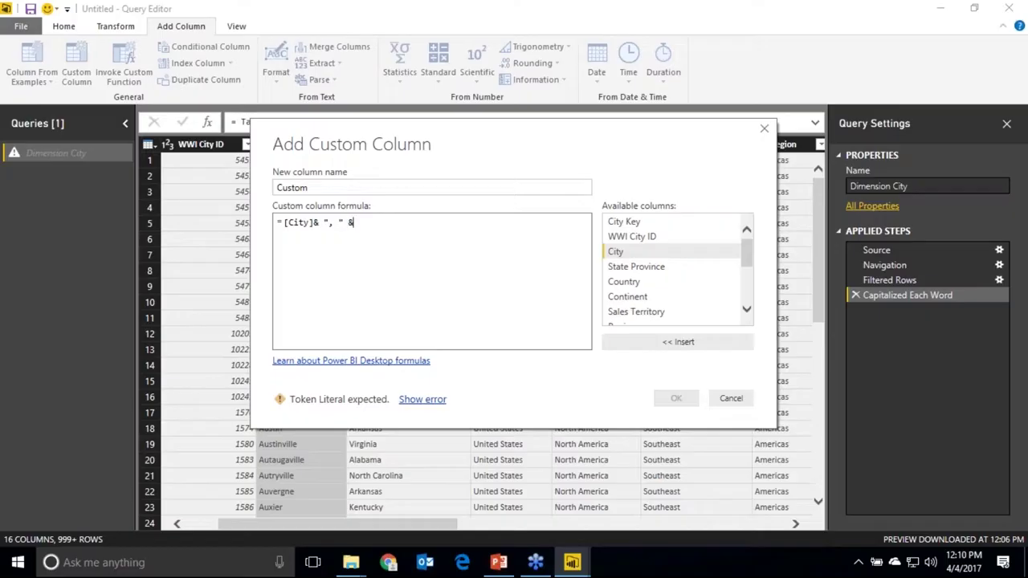
pyautogui.doubleClick(619, 267)
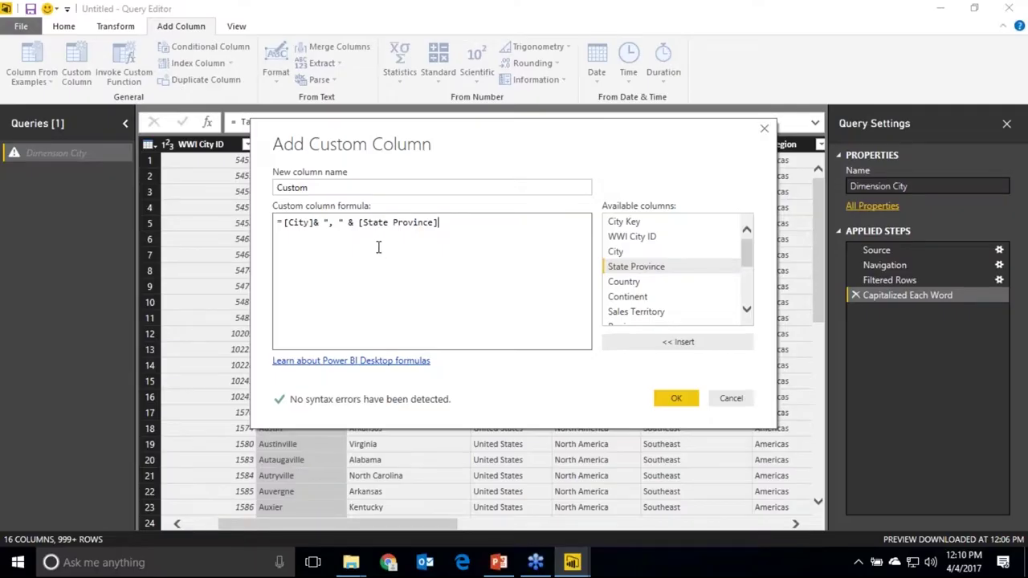
pyautogui.click(677, 402)
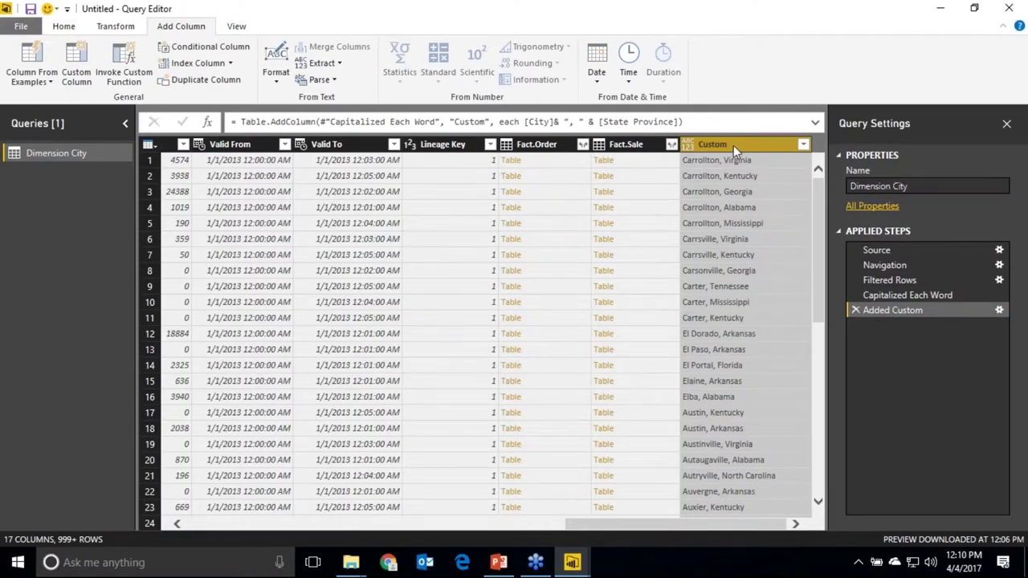
# Step: Rename the new Custom column to City State
pyautogui.doubleClick(733, 146)
pyautogui.write('City State')
pyautogui.press('Return')
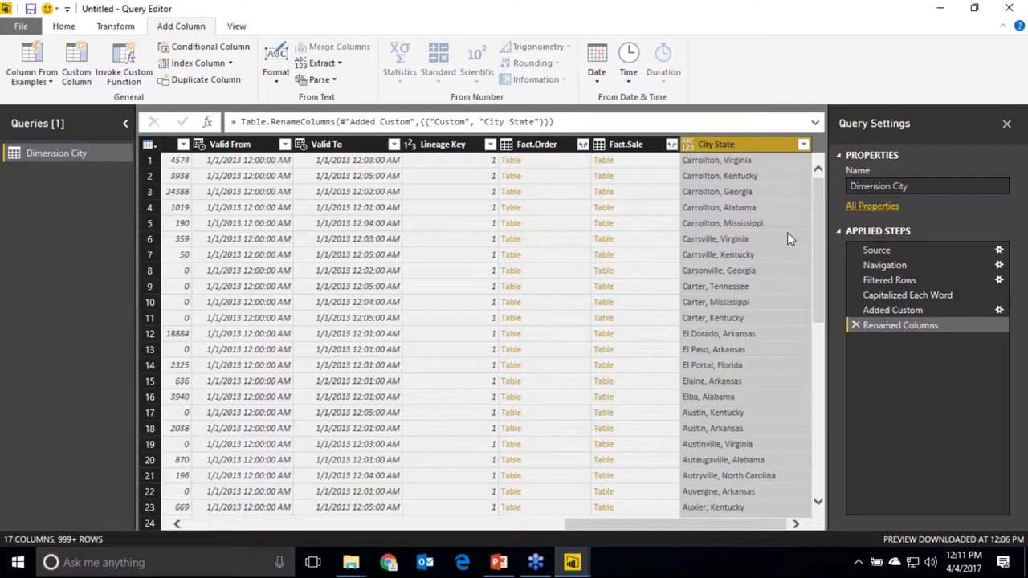
pyautogui.rightClick(881, 326)
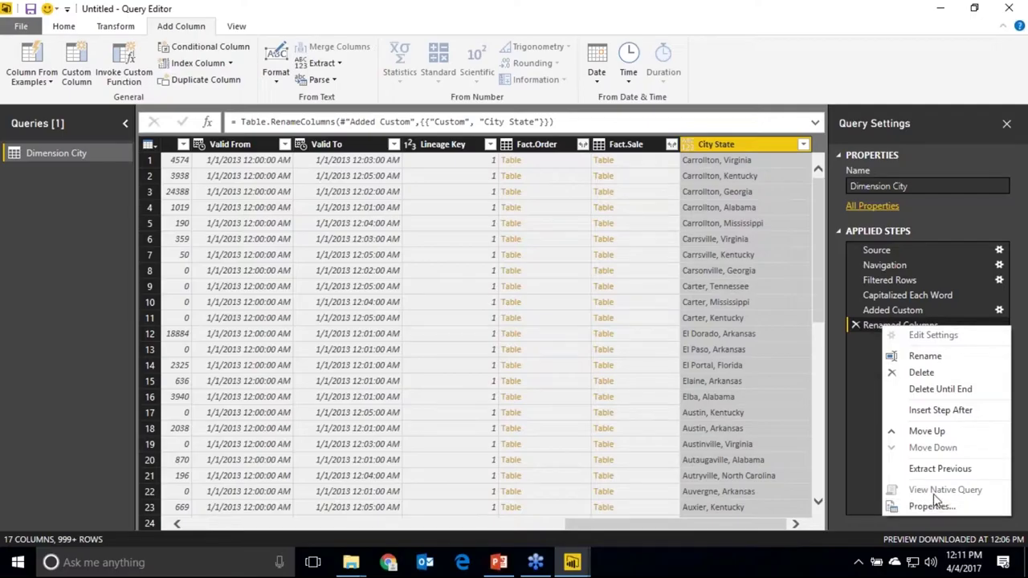
pyautogui.click(858, 383)
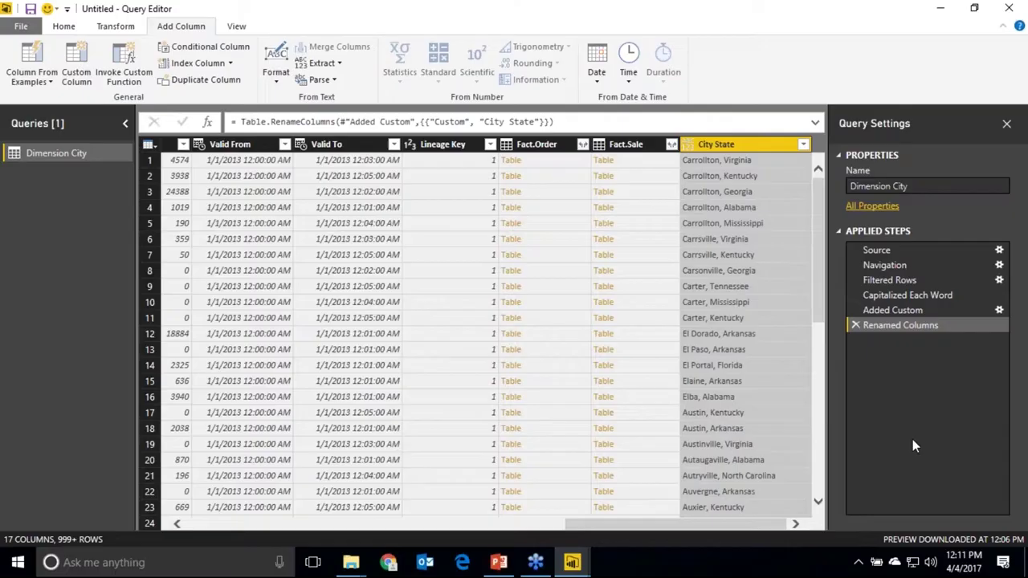
pyautogui.click(886, 312)
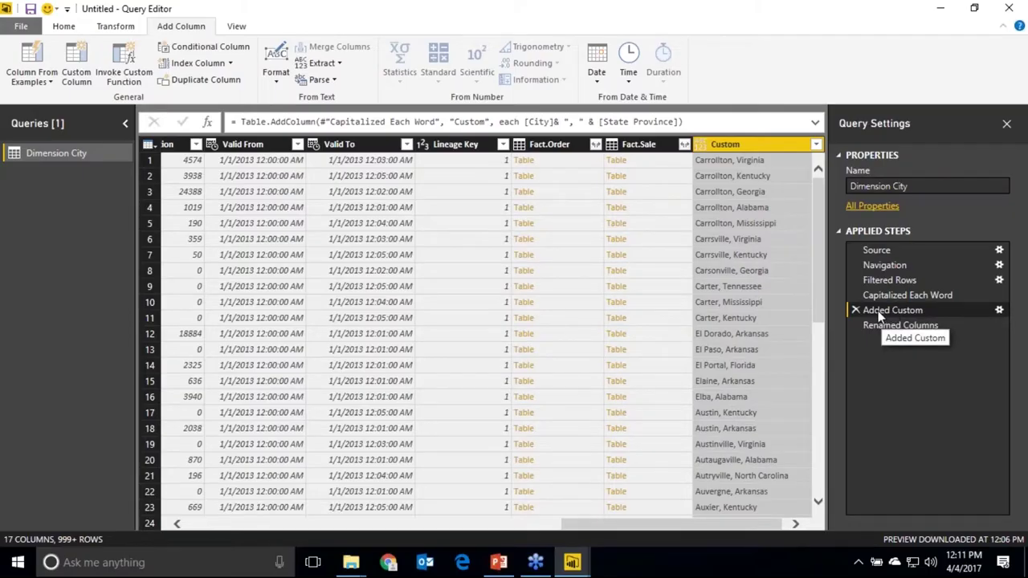
# Step: Move the Added Custom step ahead of Capitalized Each Word
pyautogui.rightClick(877, 311)
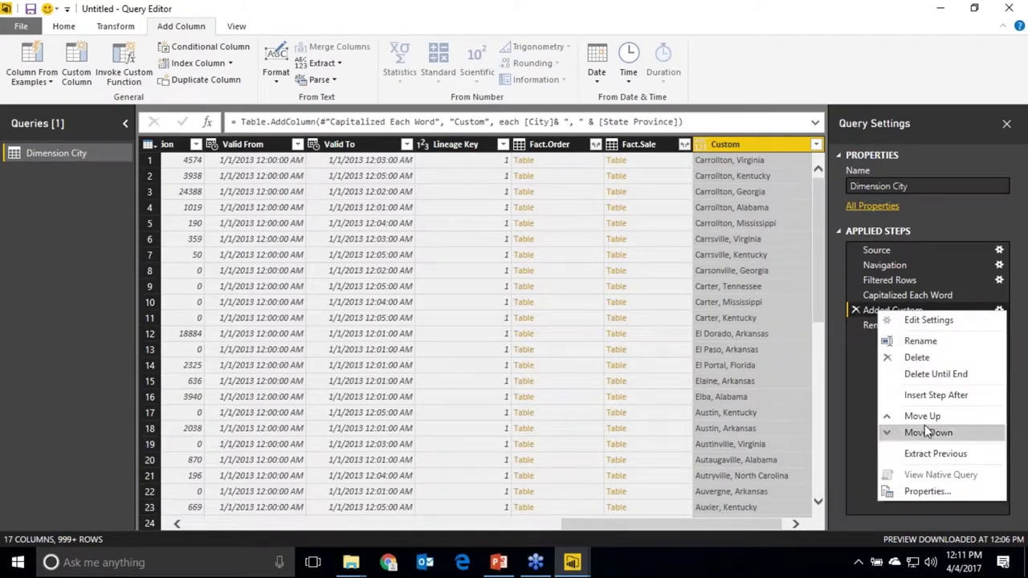
pyautogui.click(878, 321)
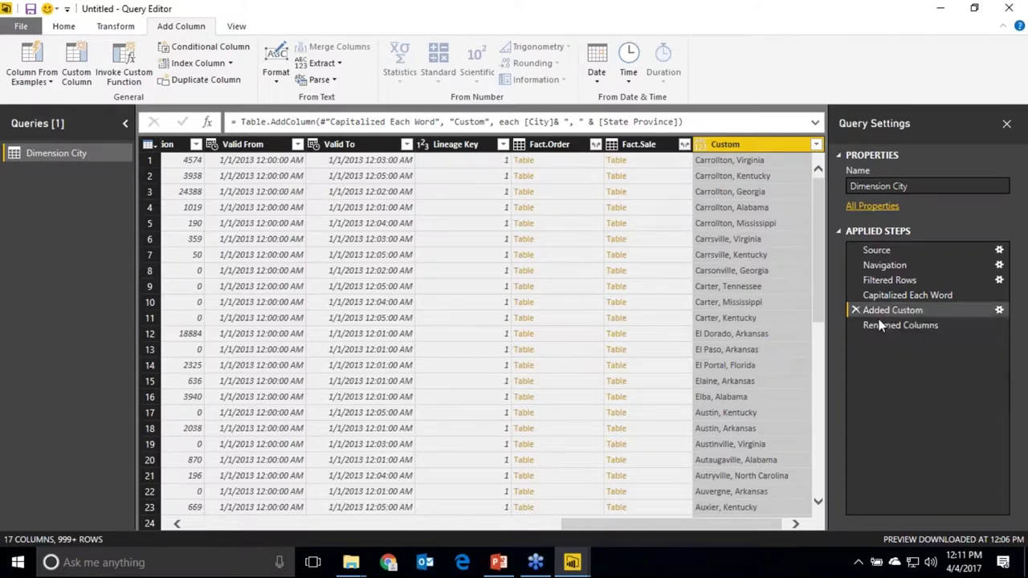
pyautogui.rightClick(880, 314)
pyautogui.click(926, 419)
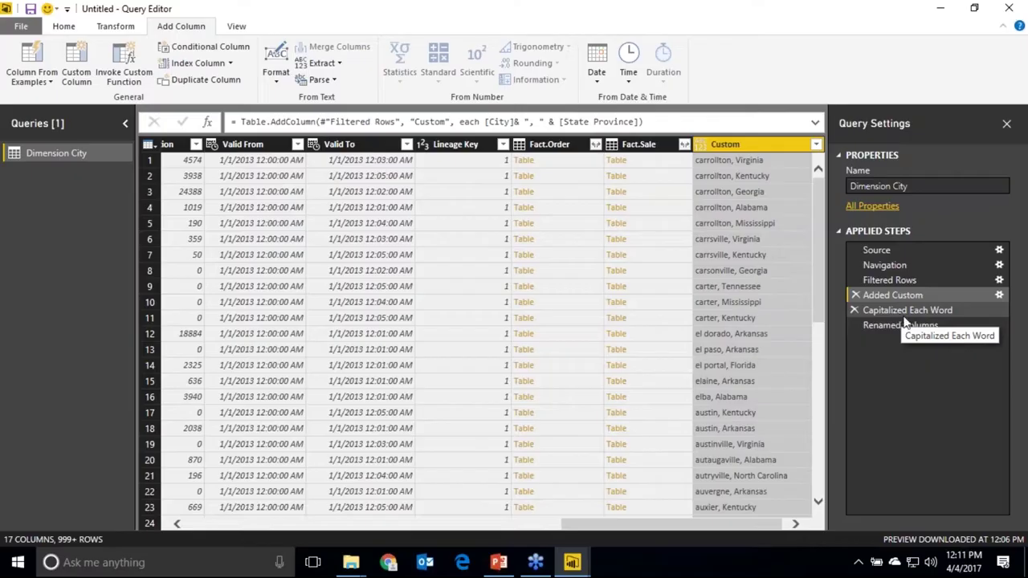
# Step: Move Renamed Columns ahead of Capitalized Each Word and view the generated native SQL
pyautogui.click(874, 326)
pyautogui.rightClick(874, 327)
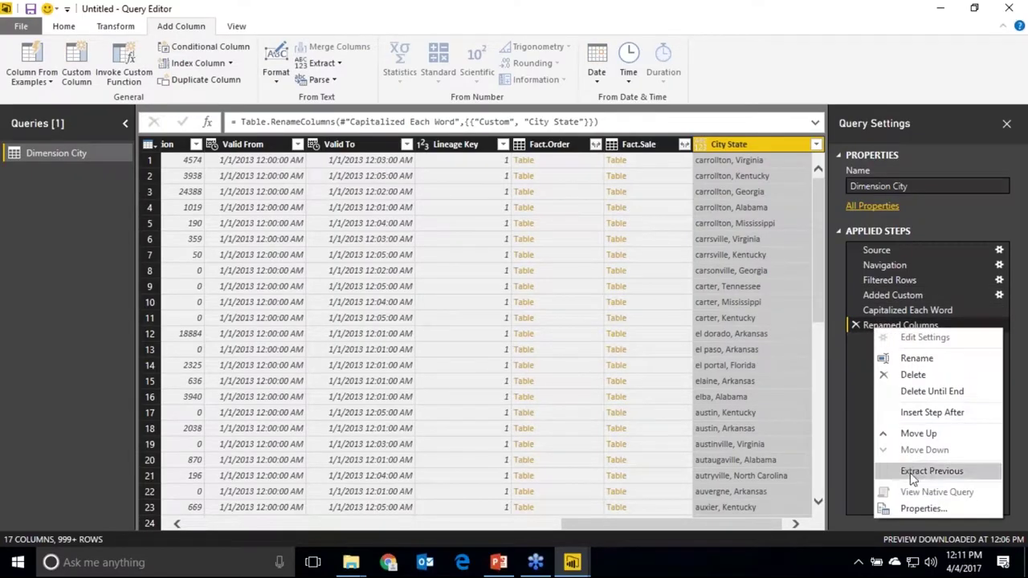
pyautogui.click(918, 433)
pyautogui.moveTo(890, 297); pyautogui.dragTo(881, 343)
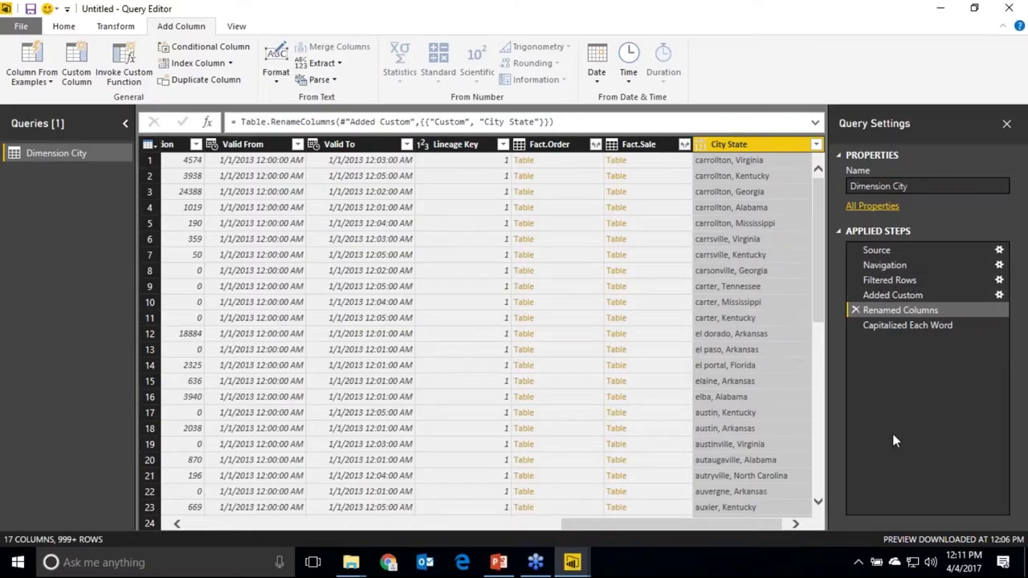
pyautogui.rightClick(878, 316)
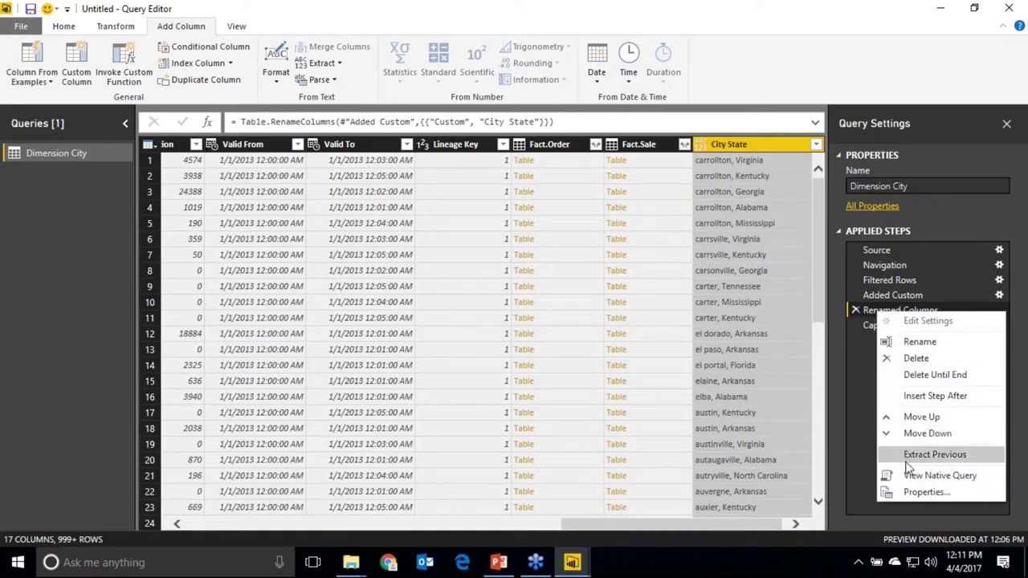
pyautogui.click(977, 481)
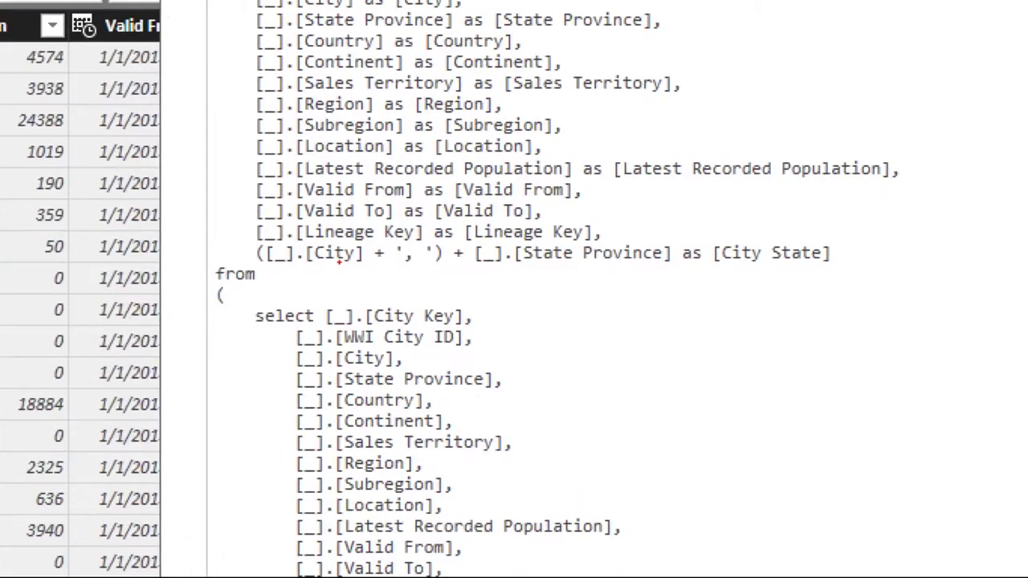
pyautogui.moveTo(227, 214)
pyautogui.mouseDown()
pyautogui.moveTo(620, 288)
pyautogui.moveTo(889, 295)
pyautogui.mouseUp()
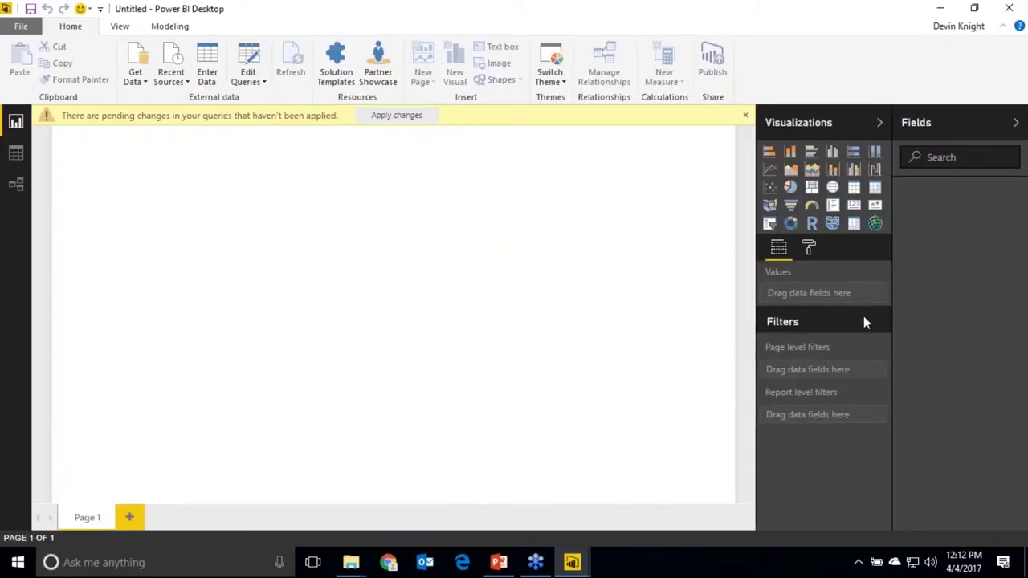
pyautogui.click(249, 63)
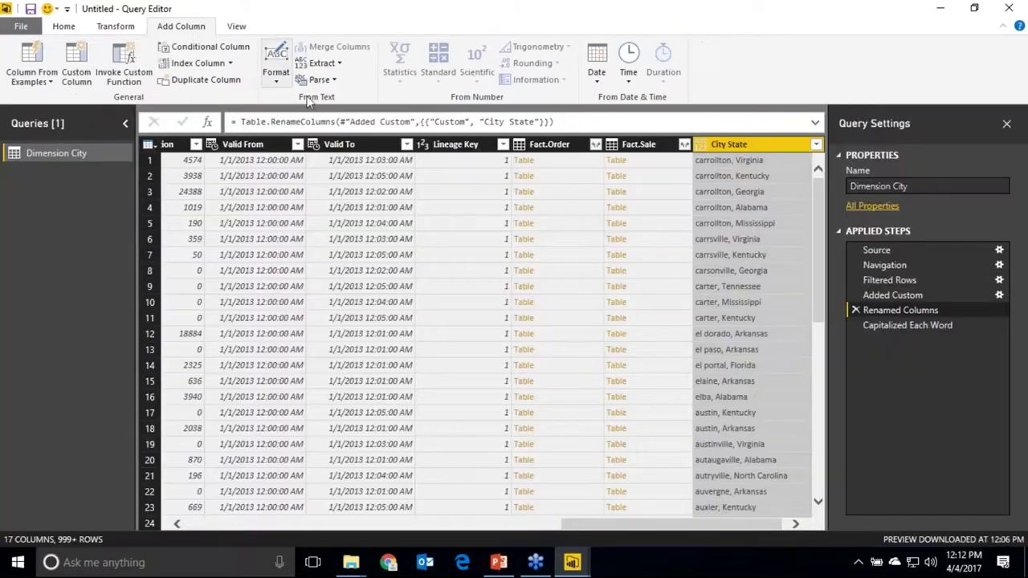
# Step: Preview the Capitalized Each Word step scrolled back to the City column, with City selected
pyautogui.rightClick(927, 327)
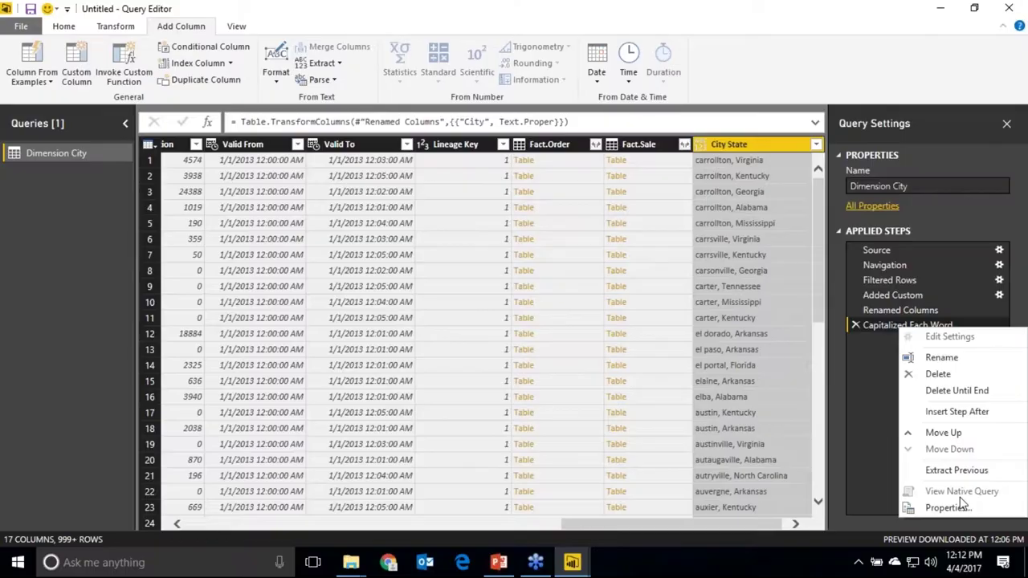
pyautogui.click(873, 414)
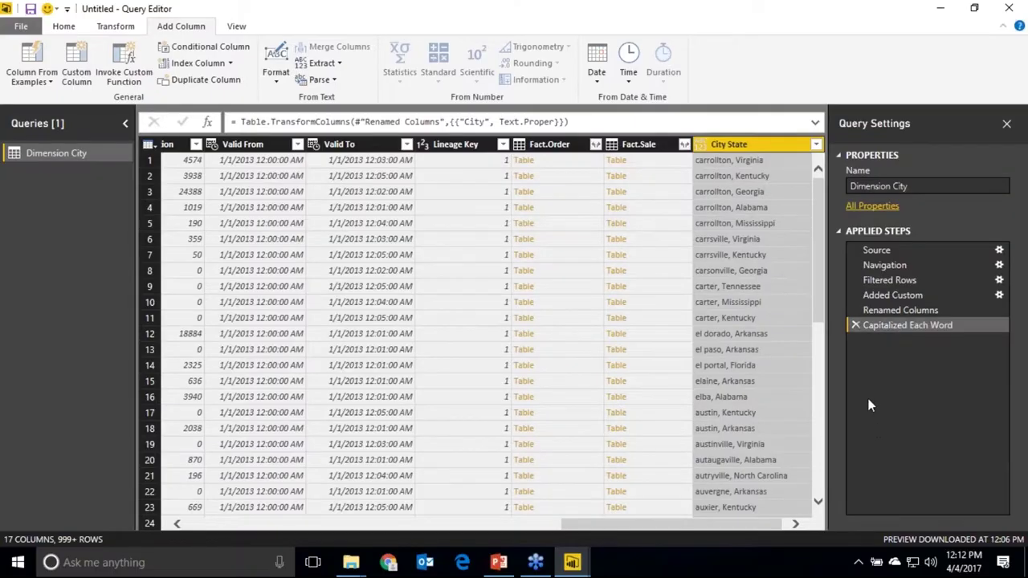
pyautogui.moveTo(681, 526); pyautogui.dragTo(194, 498)
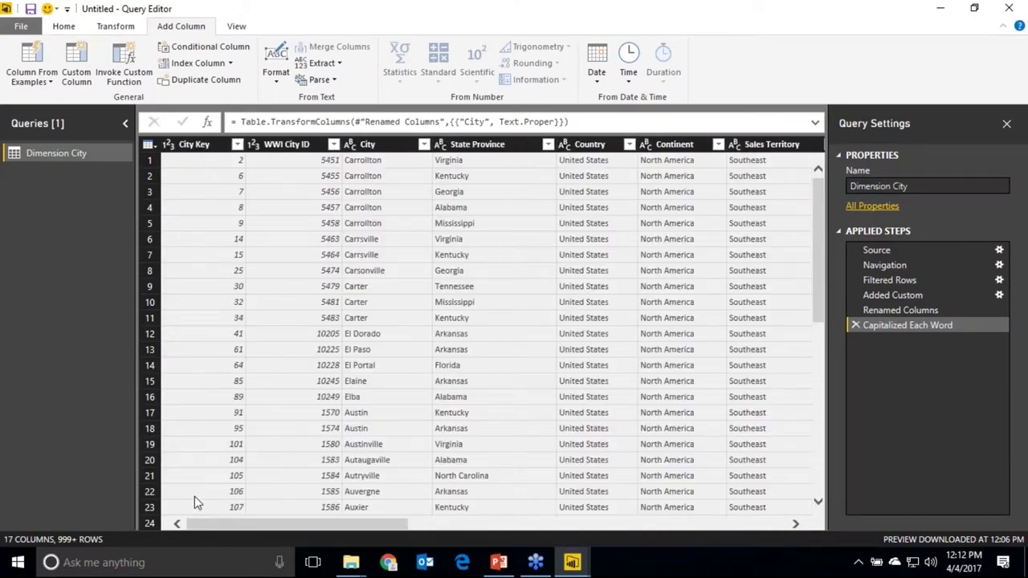
pyautogui.click(379, 148)
# Step: Select City and State Province together and open Merge Columns for them
pyautogui.keyDown('ctrl'); pyautogui.click(484, 145); pyautogui.keyUp('ctrl')
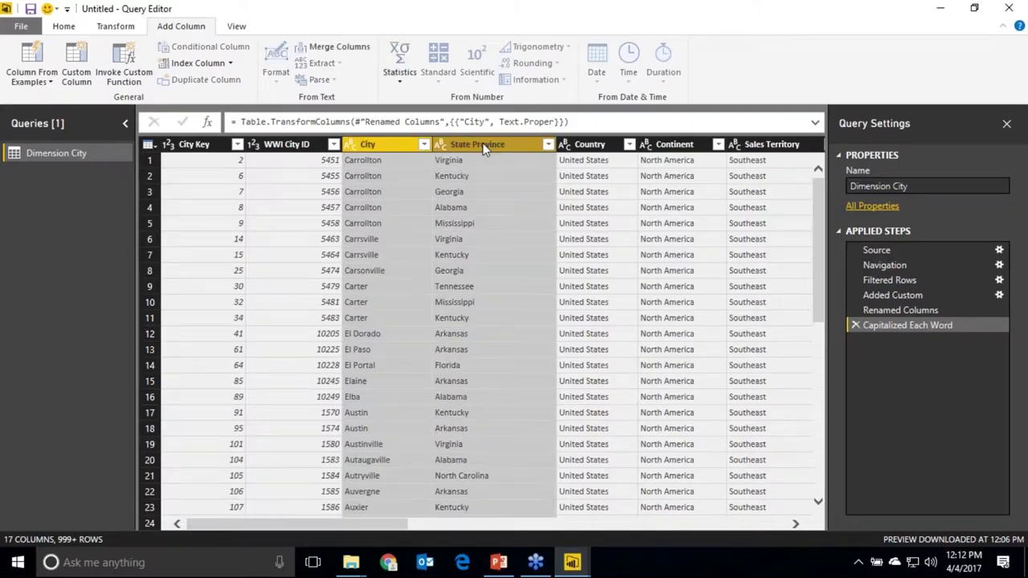
pyautogui.rightClick(394, 141)
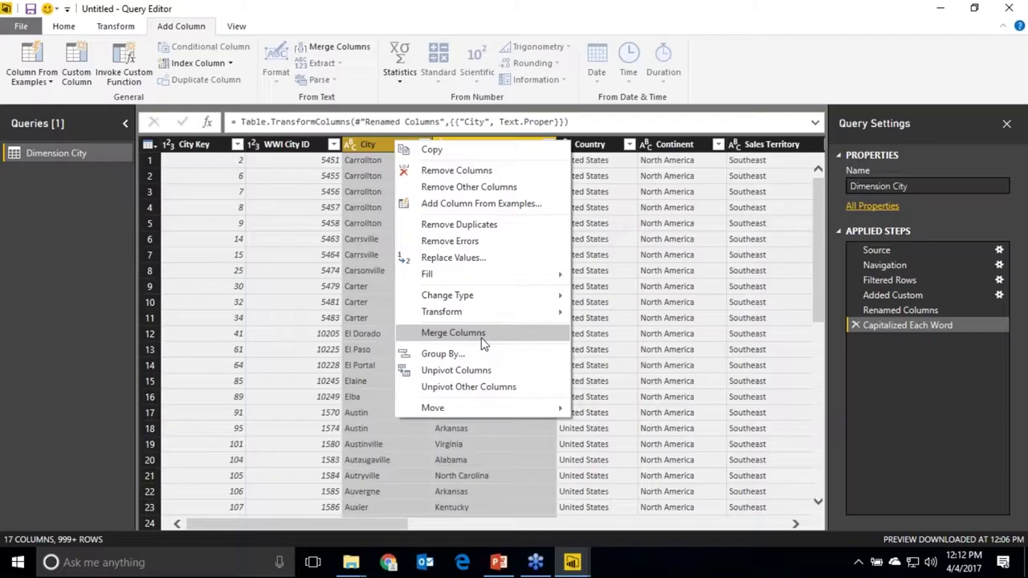
pyautogui.click(362, 207)
pyautogui.click(370, 145)
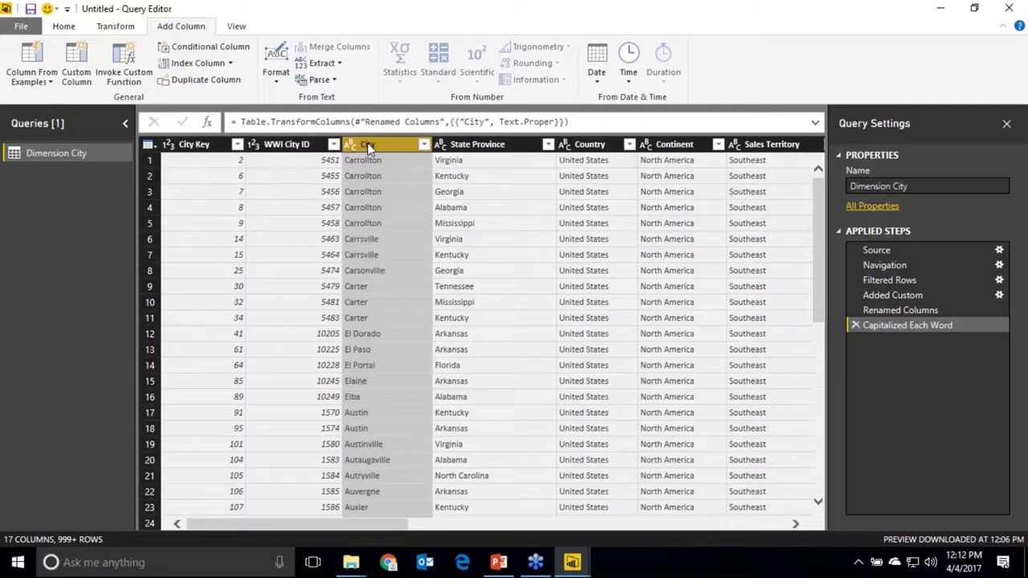
pyautogui.keyDown('ctrl'); pyautogui.click(482, 147); pyautogui.keyUp('ctrl')
pyautogui.rightClick(482, 145)
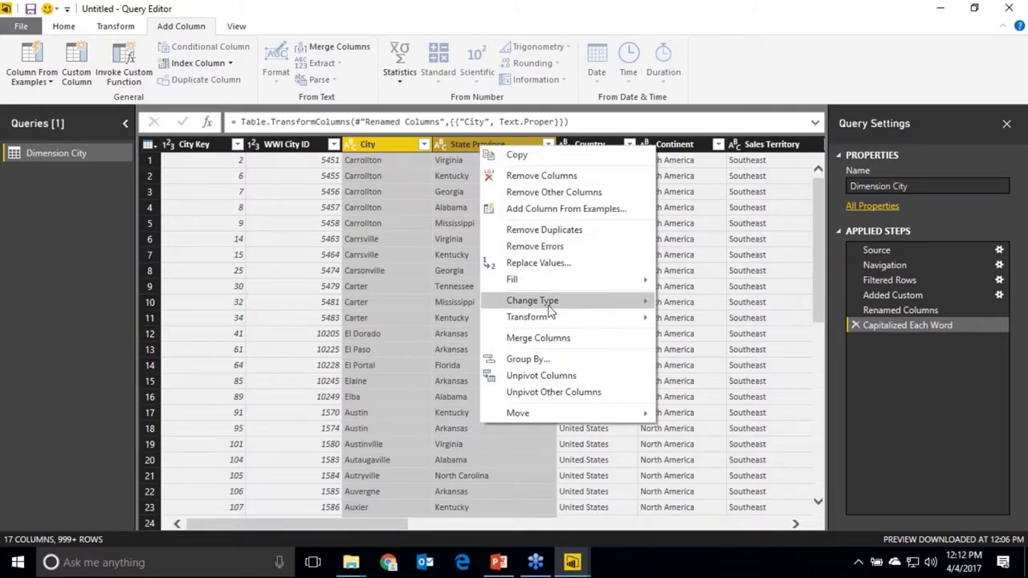
pyautogui.click(554, 338)
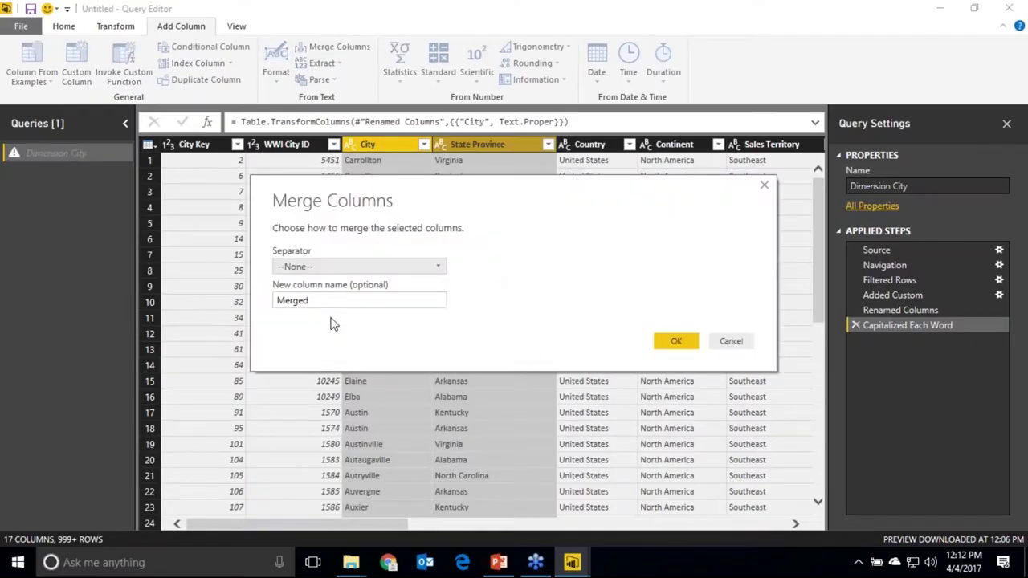
# Step: Merge with a custom comma separator into a column named City State - Not Folded
pyautogui.click(344, 267)
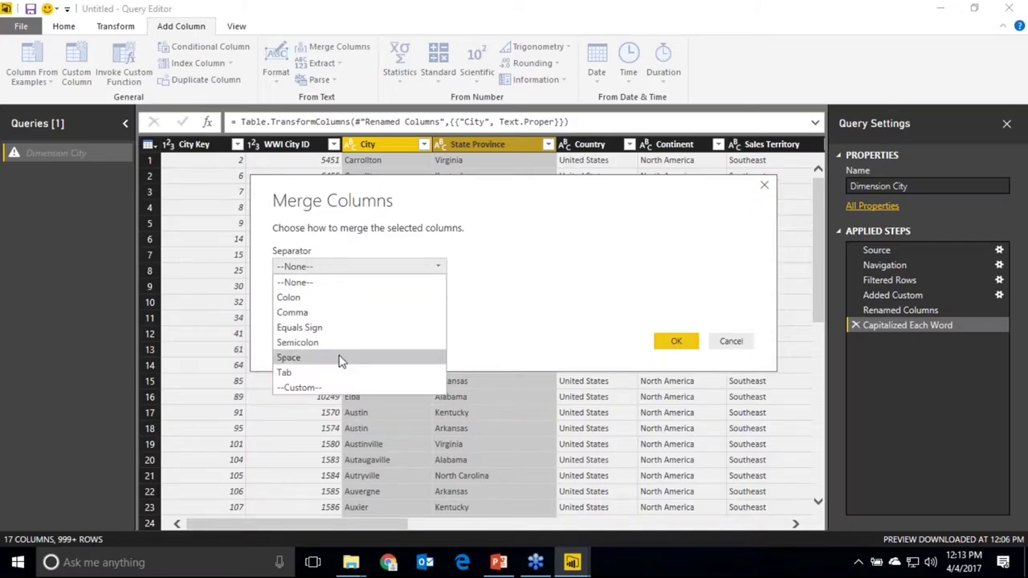
pyautogui.click(335, 385)
pyautogui.click(330, 287)
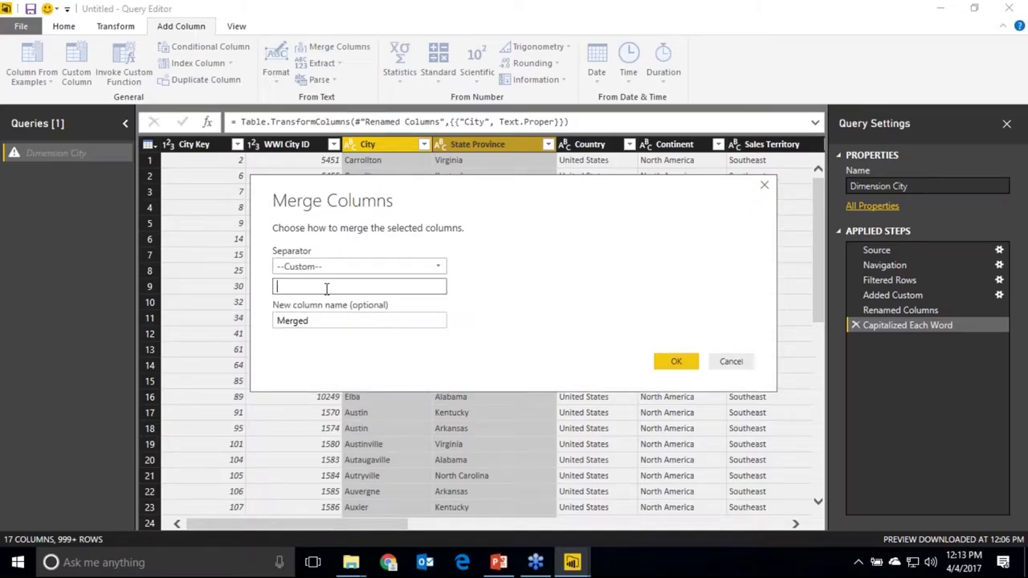
pyautogui.write(',')
pyautogui.press('Tab')
pyautogui.write('City S')
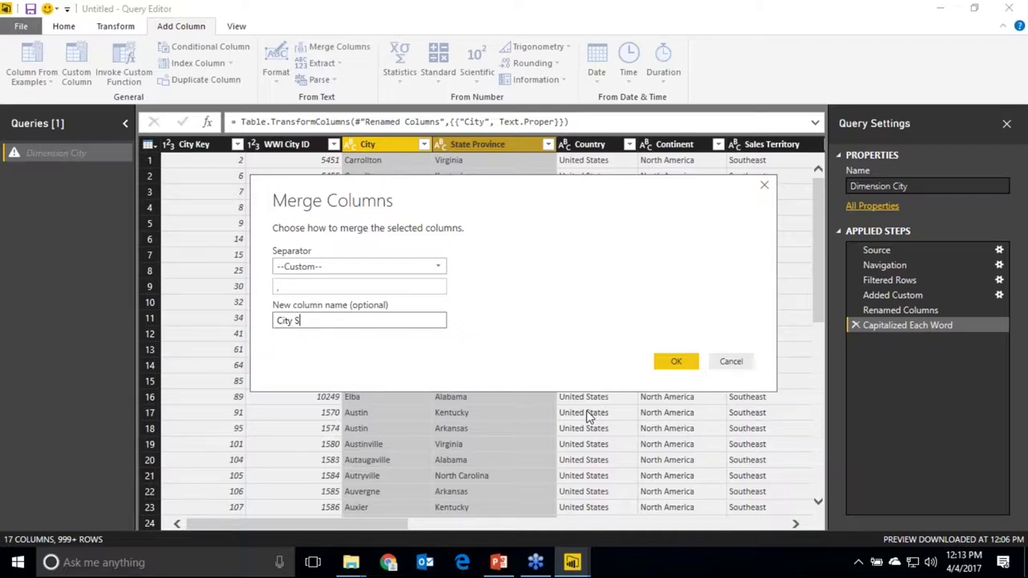
pyautogui.write('tate - Not Folded')
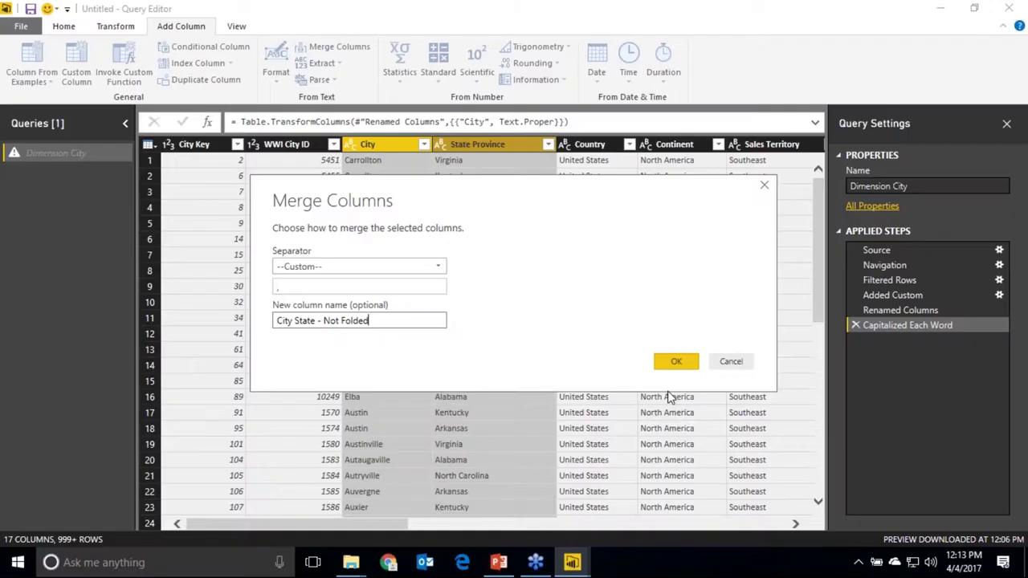
pyautogui.click(676, 360)
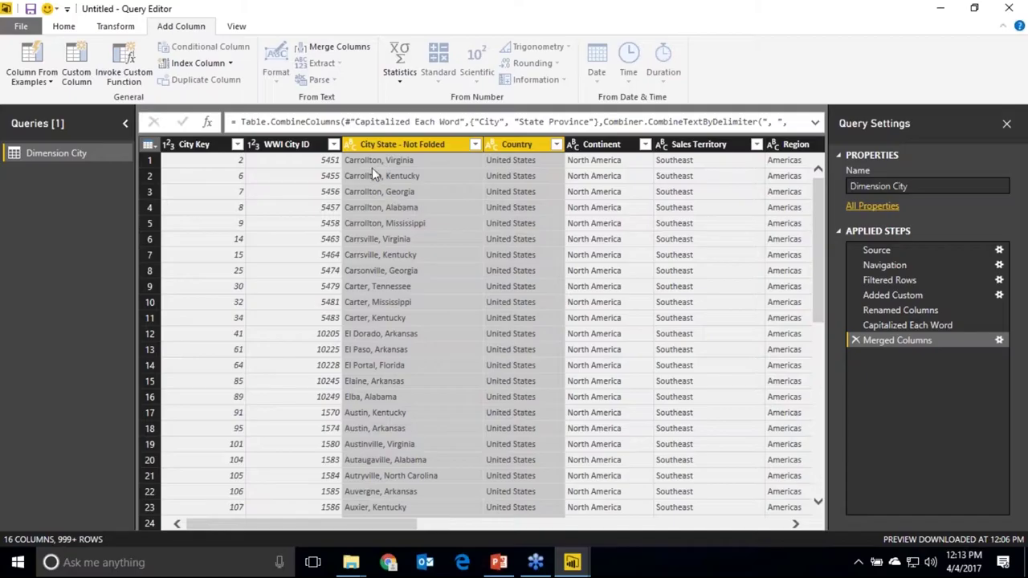
# Step: Move Merged Columns ahead of Capitalized Each Word, check native query availability, then delete it
pyautogui.moveTo(393, 524); pyautogui.dragTo(349, 533)
pyautogui.rightClick(881, 340)
pyautogui.click(919, 446)
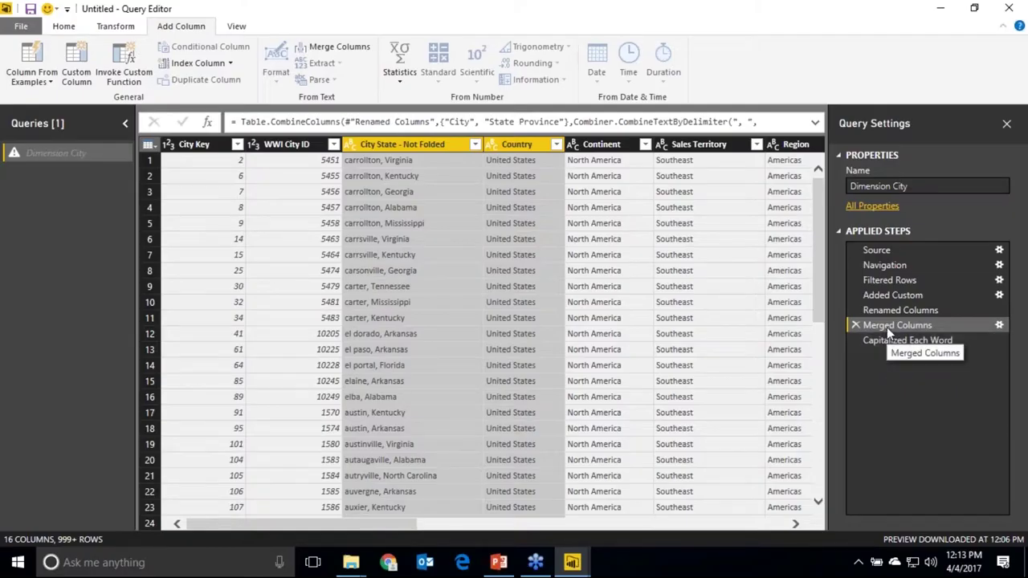
pyautogui.rightClick(887, 327)
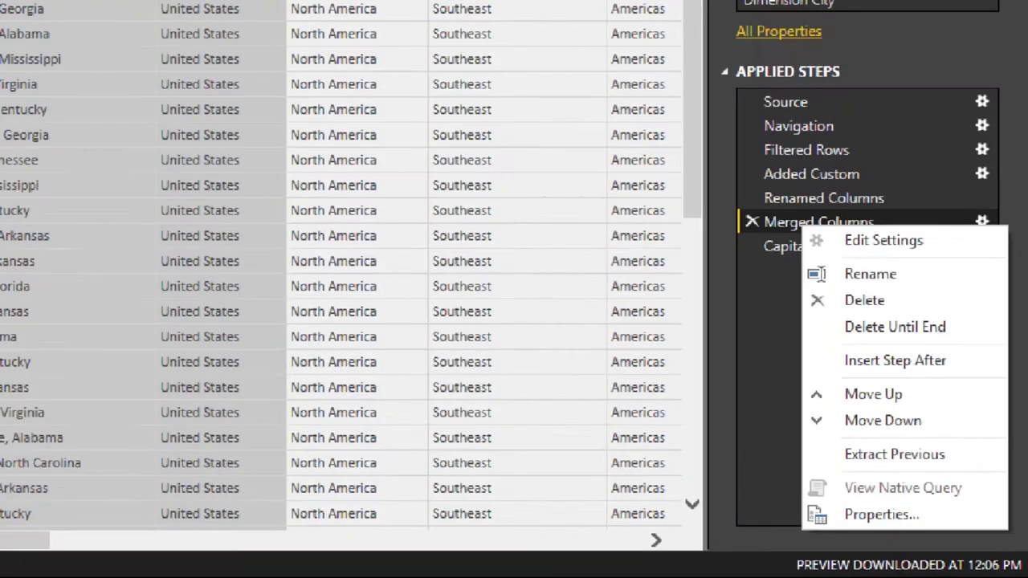
pyautogui.click(726, 338)
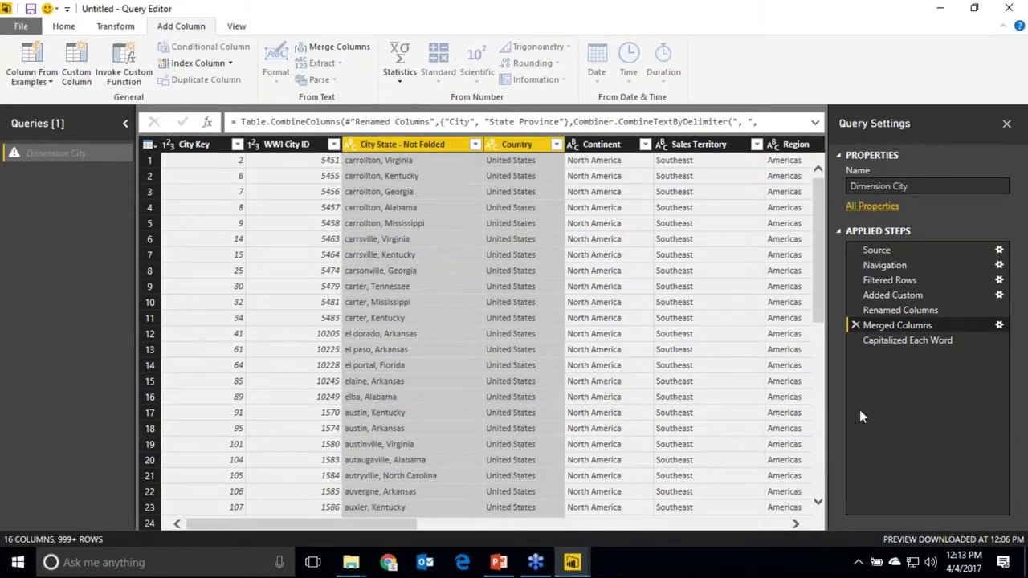
pyautogui.click(856, 325)
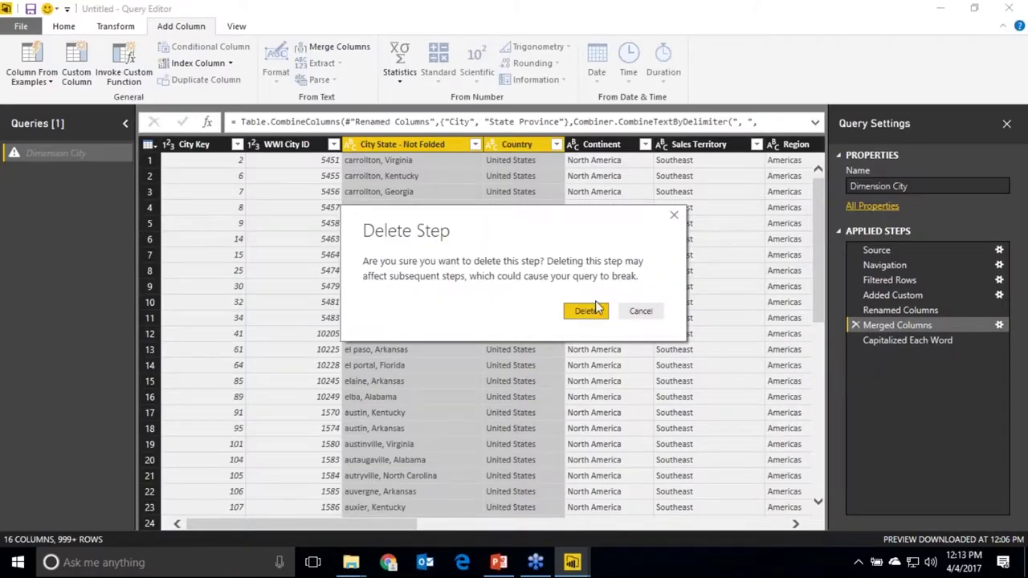
# Step: Confirm deletion of the Merged Columns step, then Close & Apply to load 27,402 Dimension City rows
pyautogui.click(635, 309)
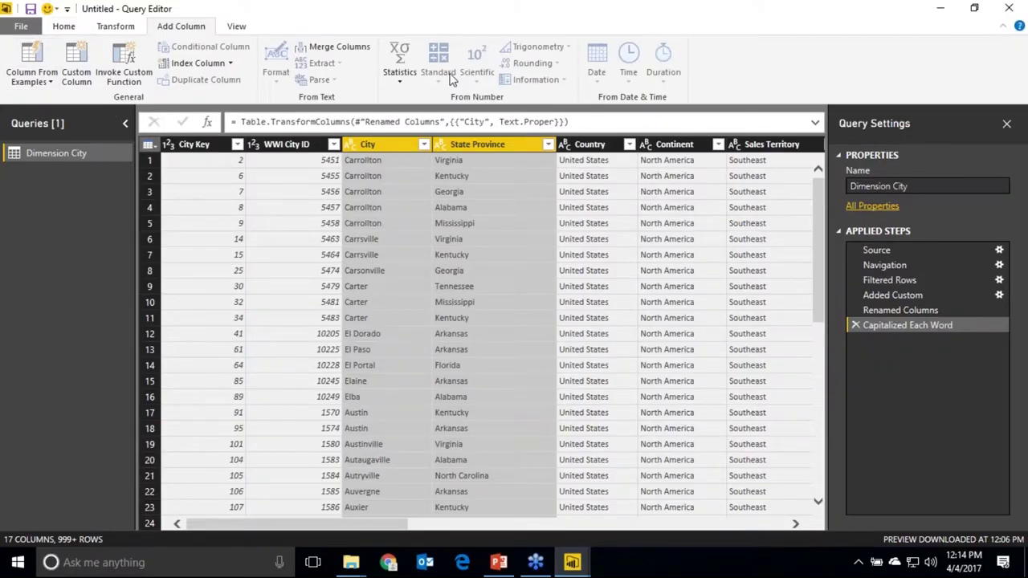
pyautogui.click(21, 26)
pyautogui.click(438, 186)
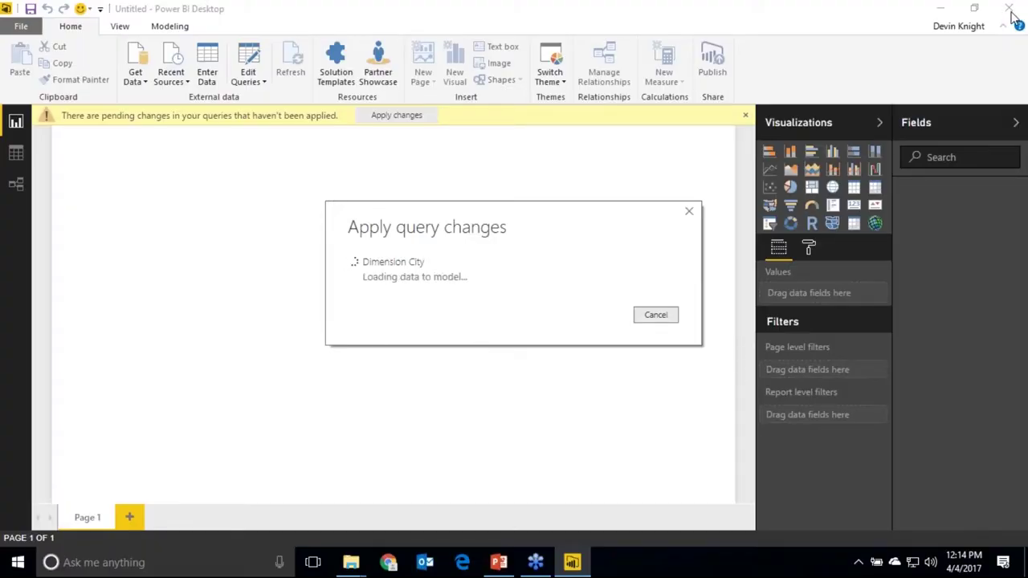
pyautogui.moveTo(502, 565)
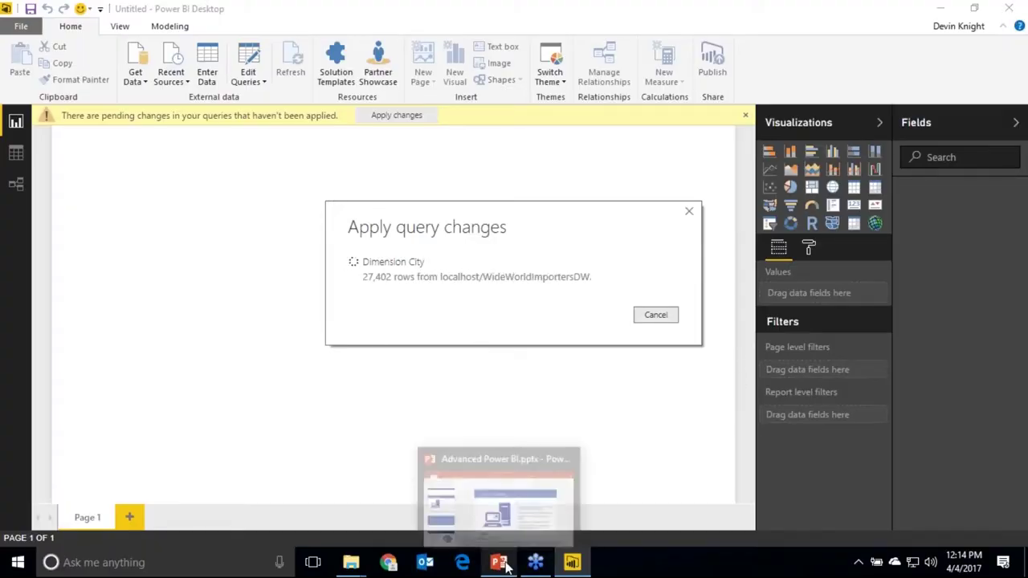
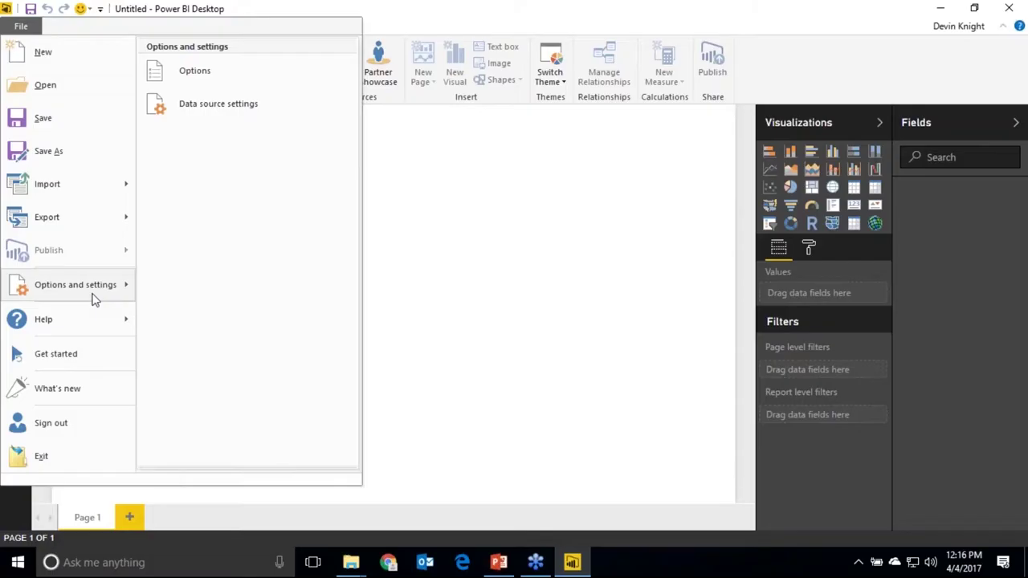
# Step: Show the R scripting options with MRO-3.3.2 as R home, then follow the R install guide link
pyautogui.click(202, 80)
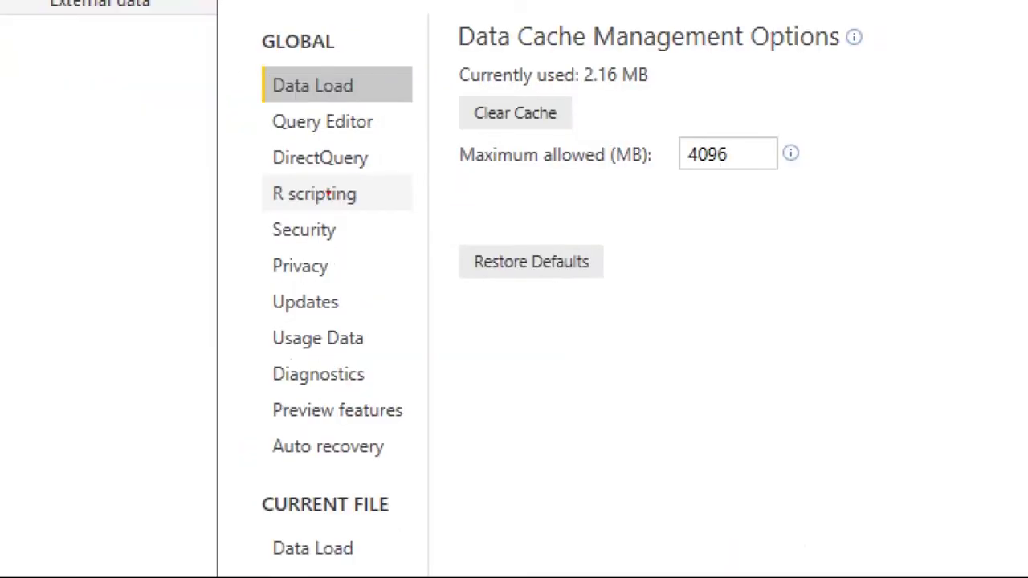
pyautogui.moveTo(291, 202); pyautogui.dragTo(257, 241)
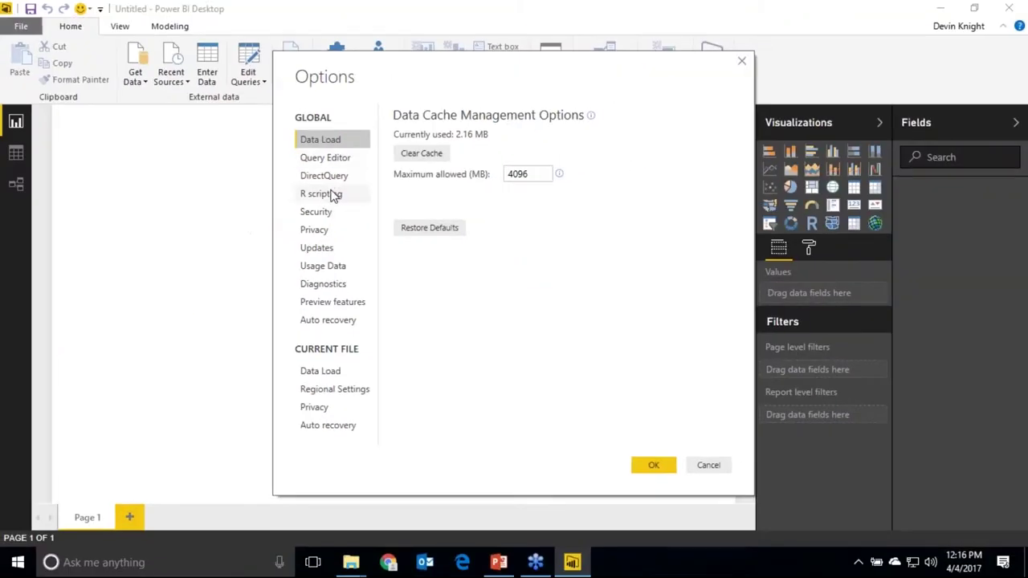
pyautogui.click(336, 198)
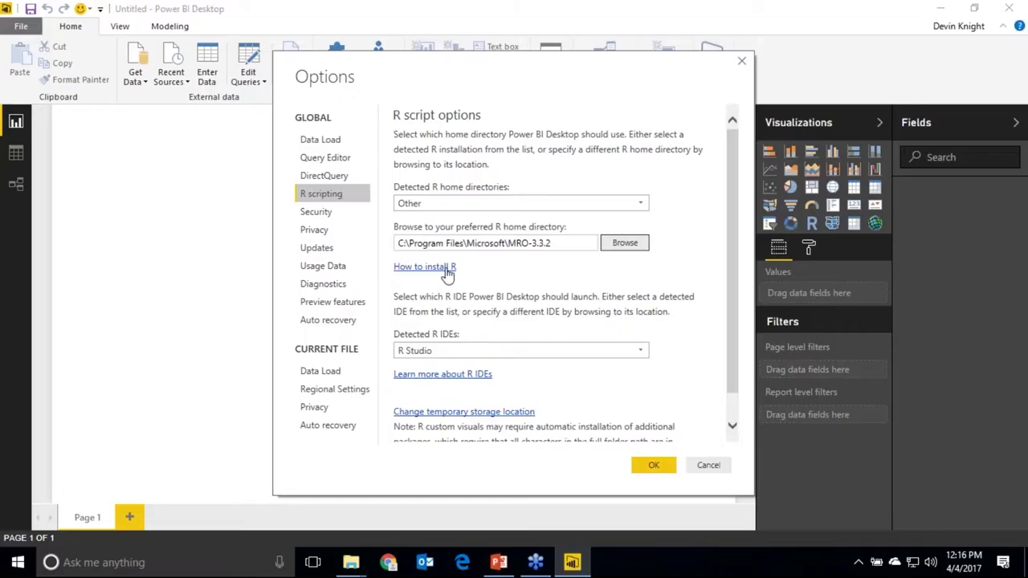
pyautogui.click(431, 275)
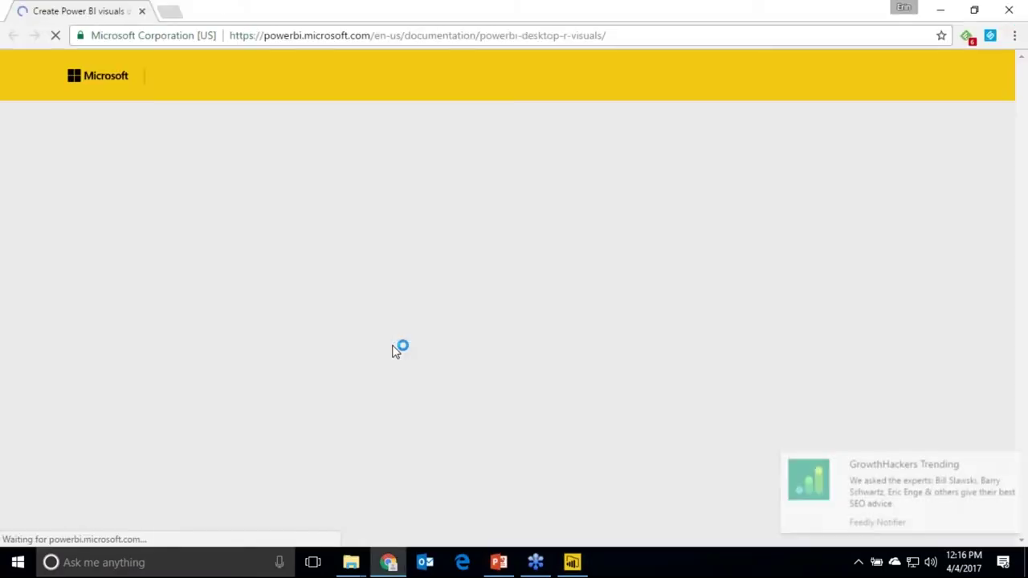
# Step: Scroll the R visuals guide, open the Revolution Open download page, then switch back to Power BI
pyautogui.scroll(-2, 394, 351)
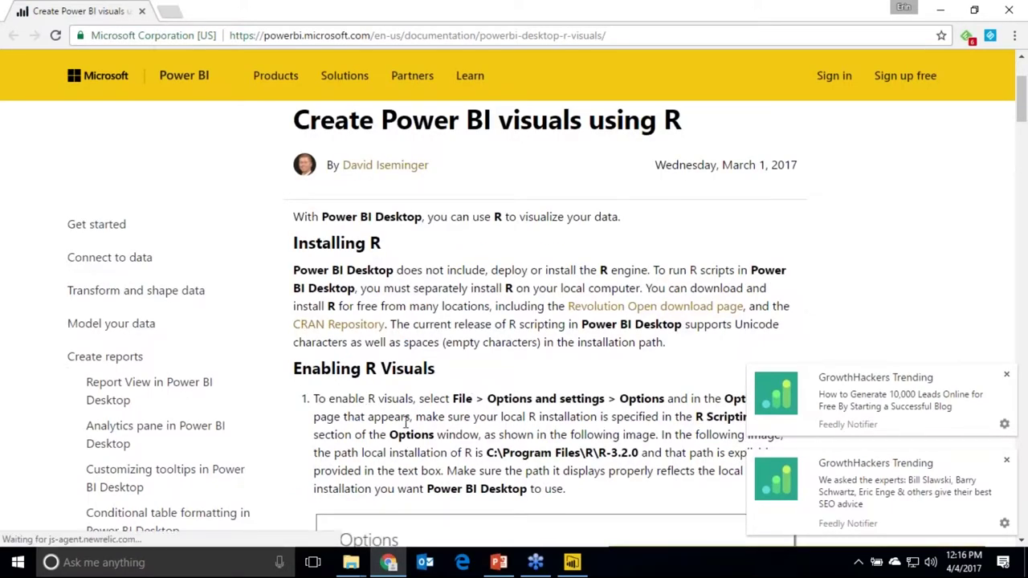
pyautogui.scroll(-5, 410, 421)
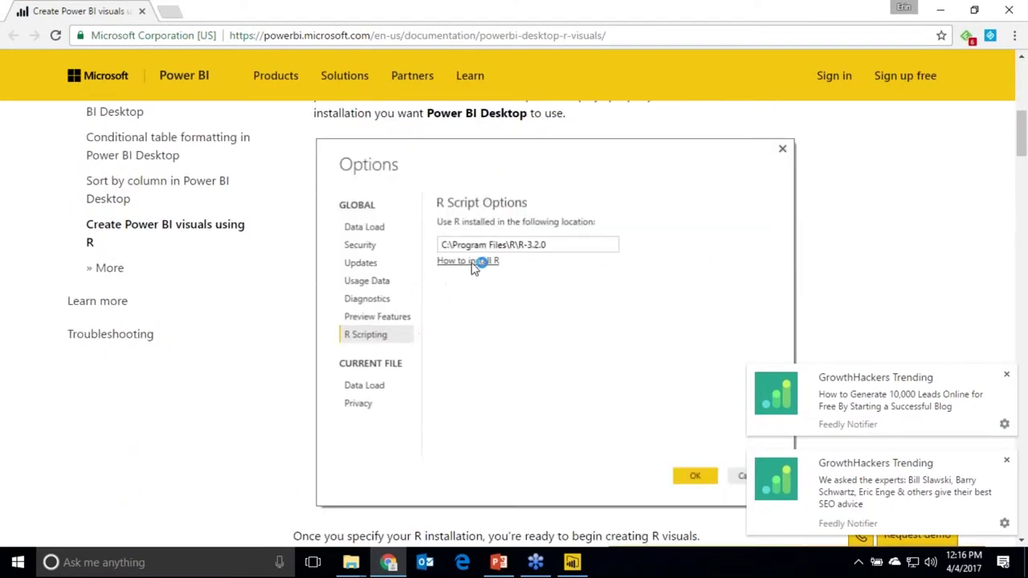
pyautogui.scroll(-8, 473, 269)
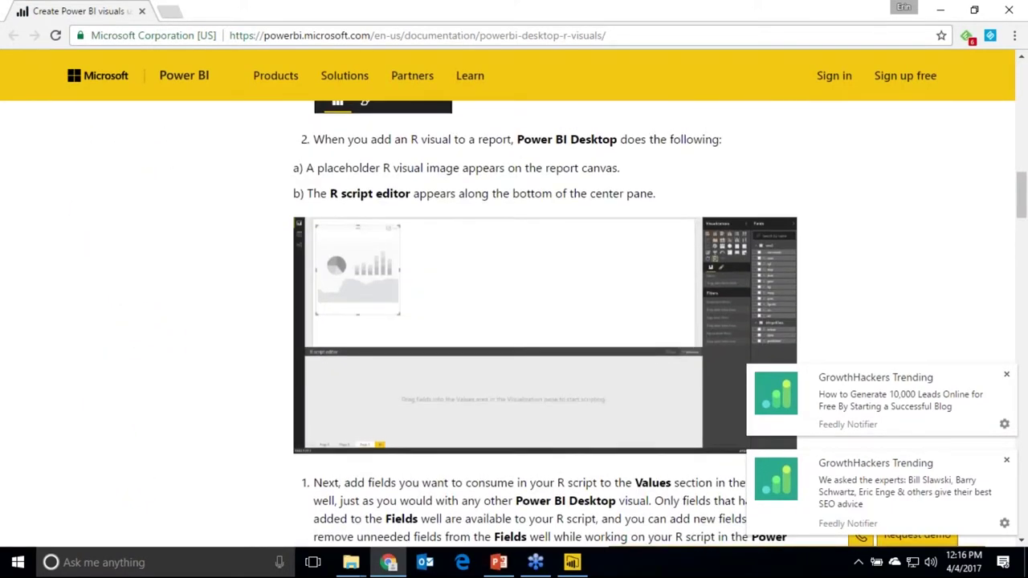
pyautogui.scroll(11, 537, 249)
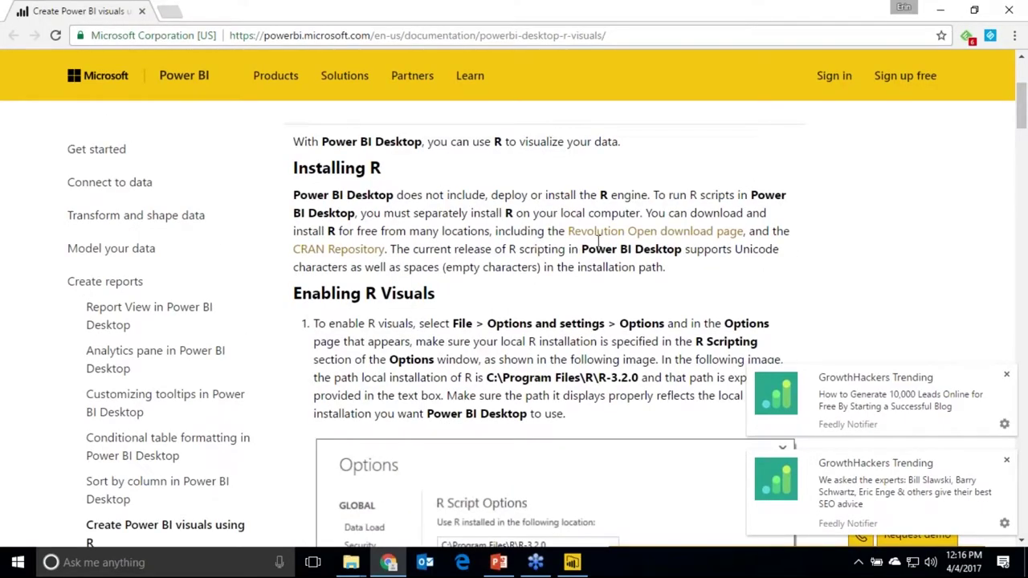
pyautogui.click(644, 235)
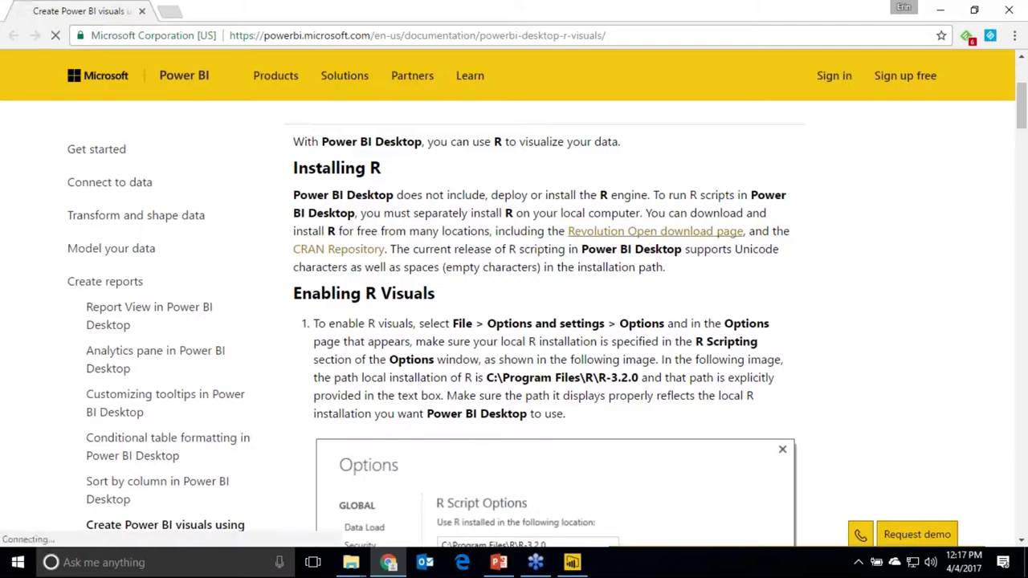
pyautogui.scroll(-2, 554, 316)
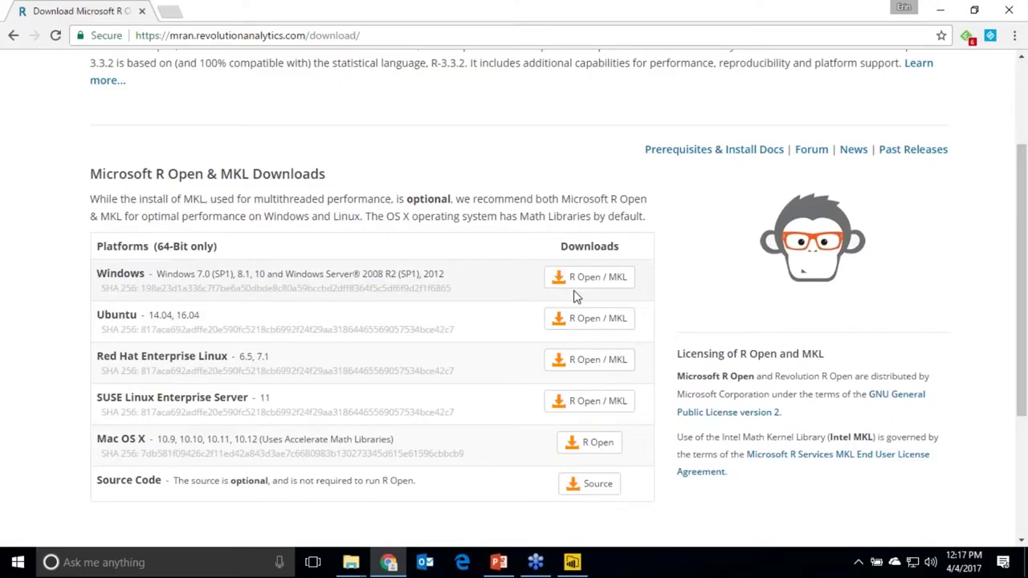
pyautogui.click(575, 563)
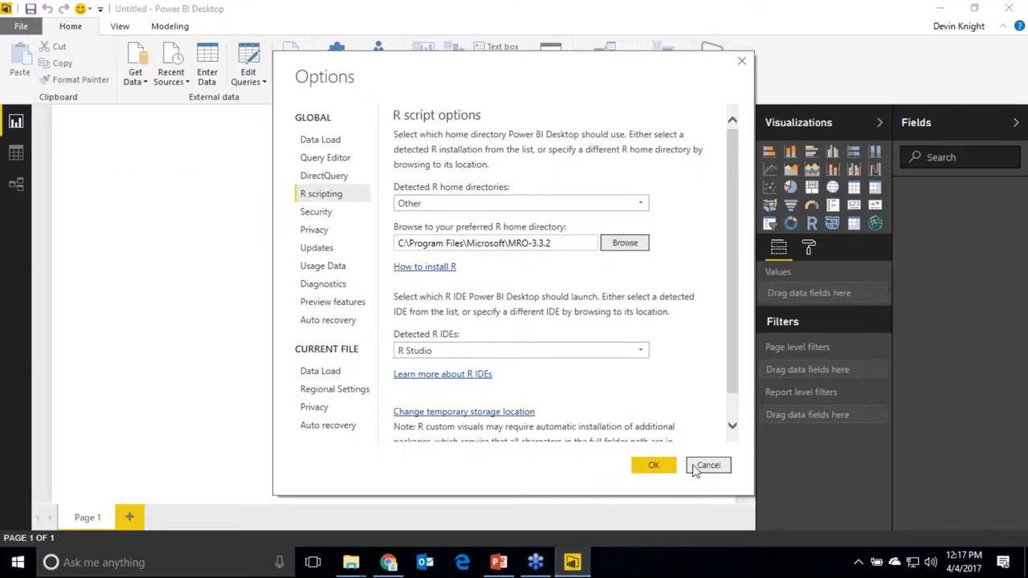
pyautogui.click(727, 466)
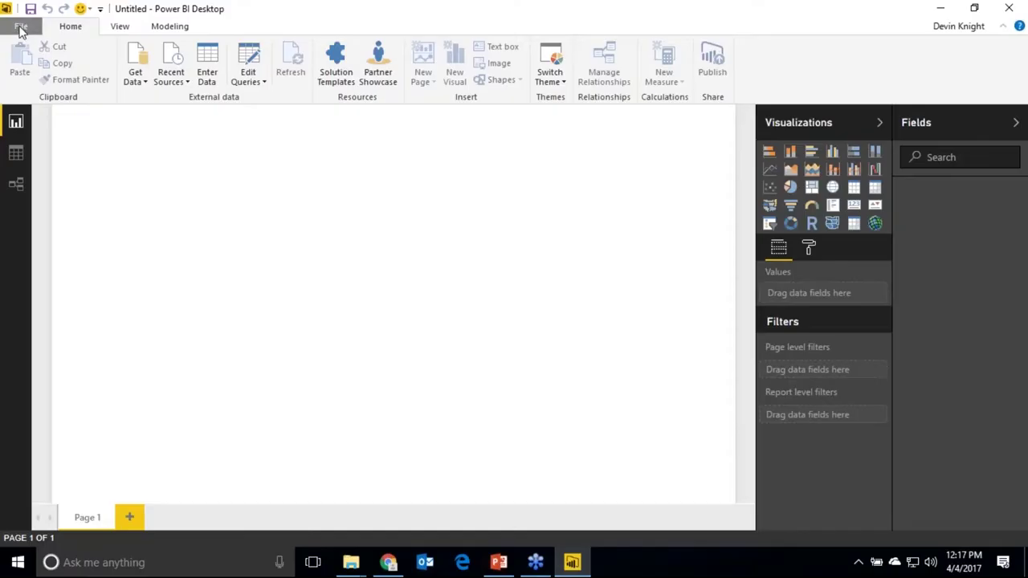
pyautogui.click(30, 27)
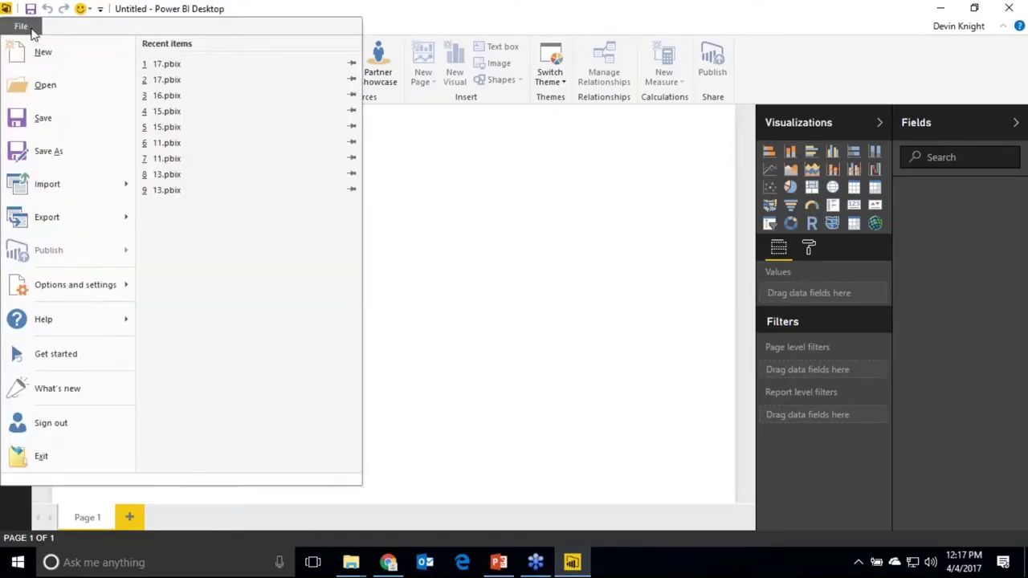
pyautogui.moveTo(94, 290)
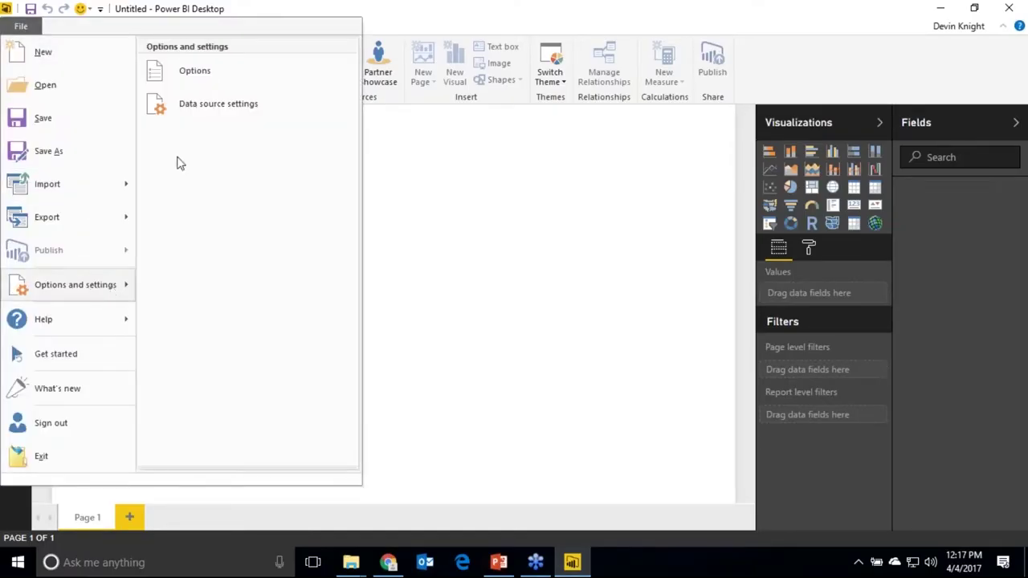
pyautogui.click(181, 80)
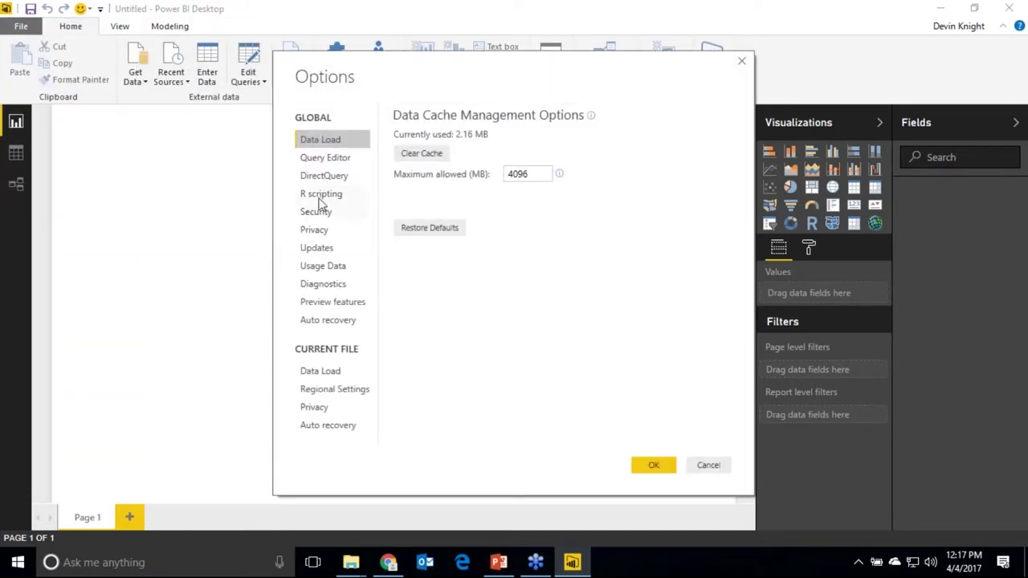
pyautogui.click(322, 197)
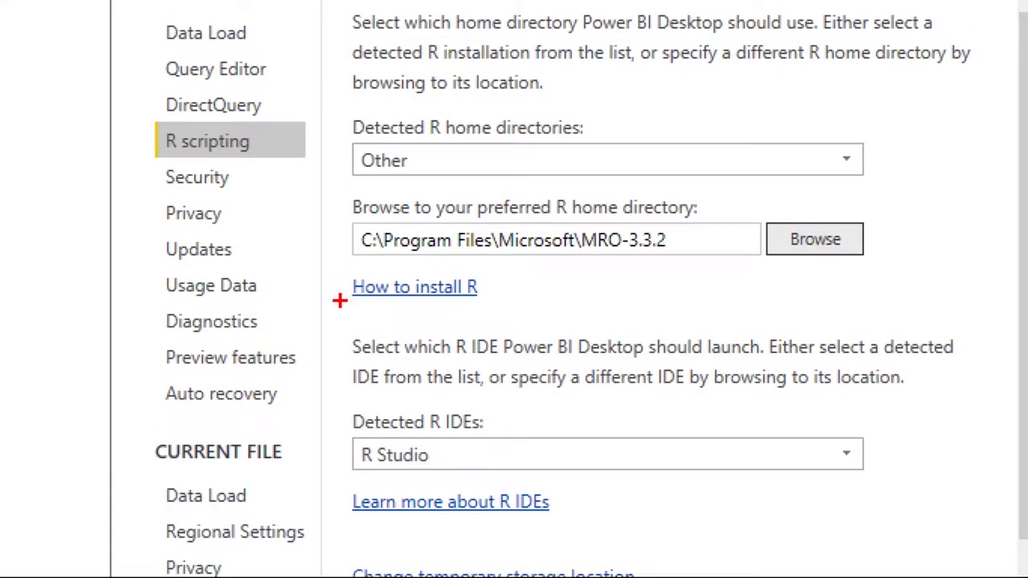
pyautogui.moveTo(372, 279); pyautogui.dragTo(342, 283)
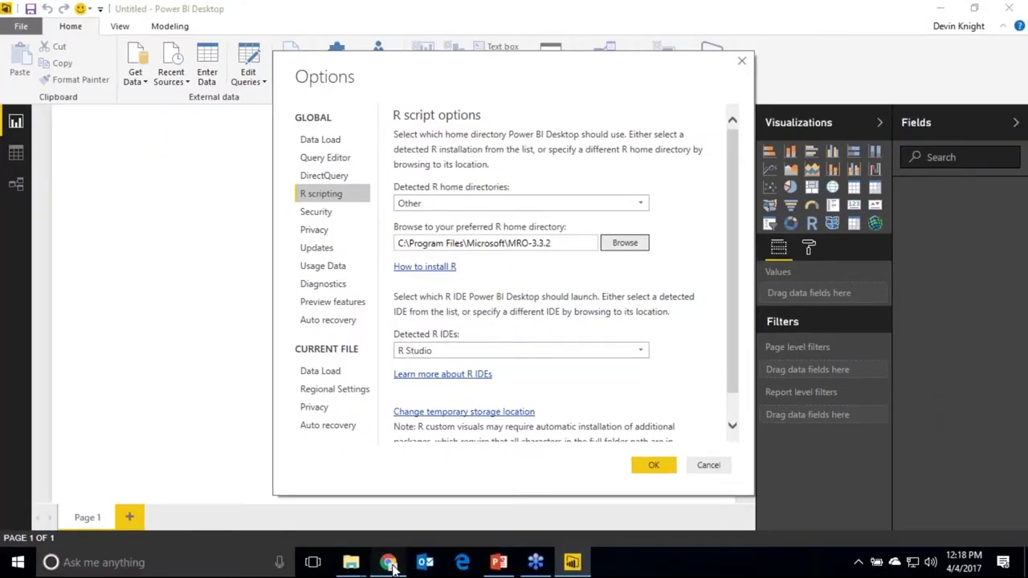
# Step: Return to the Revolution Open download page in Chrome from the R visuals guide
pyautogui.click(388, 563)
pyautogui.click(13, 35)
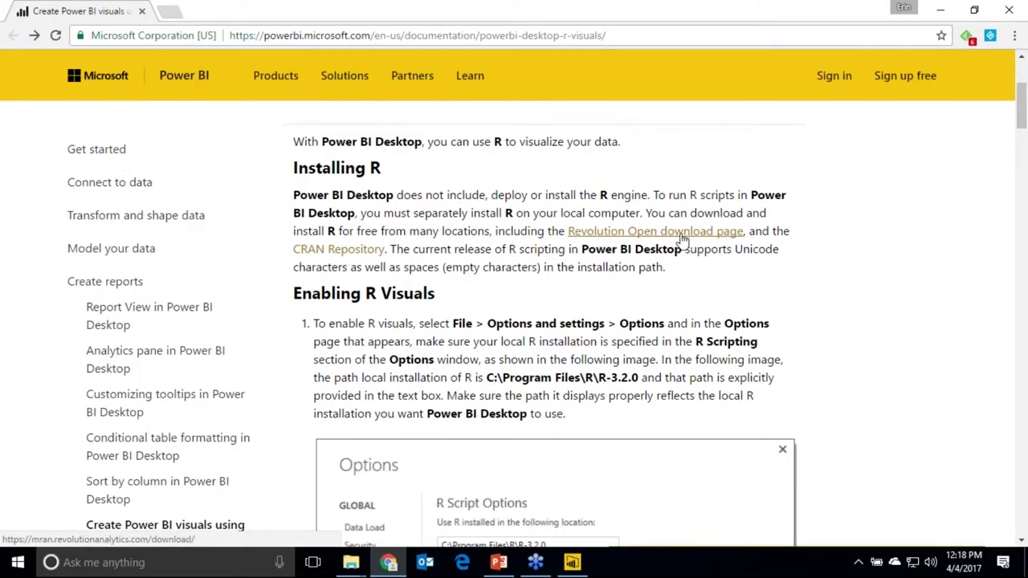
pyautogui.click(651, 233)
pyautogui.scroll(-2, 532, 286)
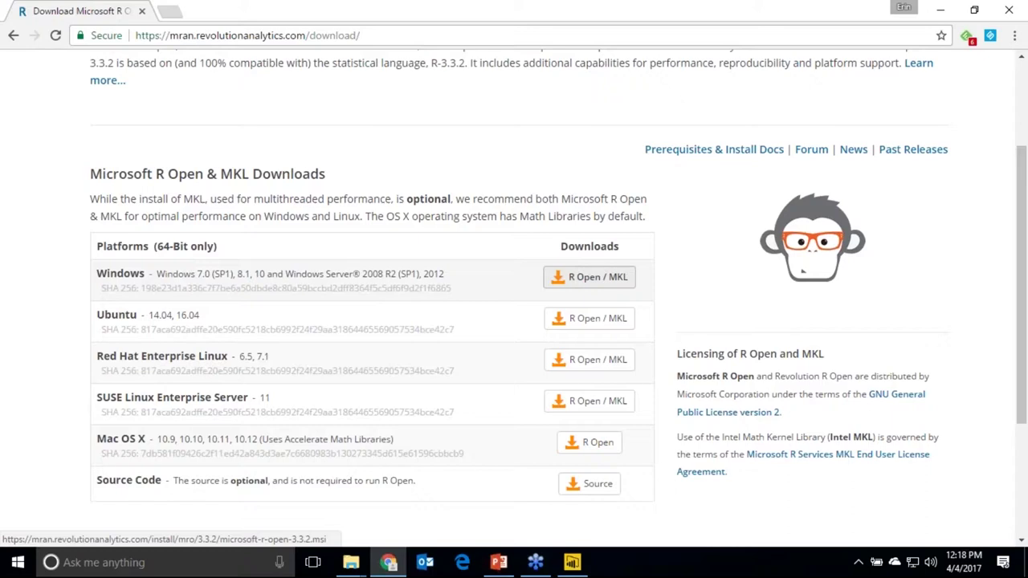
# Step: Search the Start menu for 'microsoft r', then for 'r', and open RStudio
pyautogui.press('super')
pyautogui.write('microsoft r')
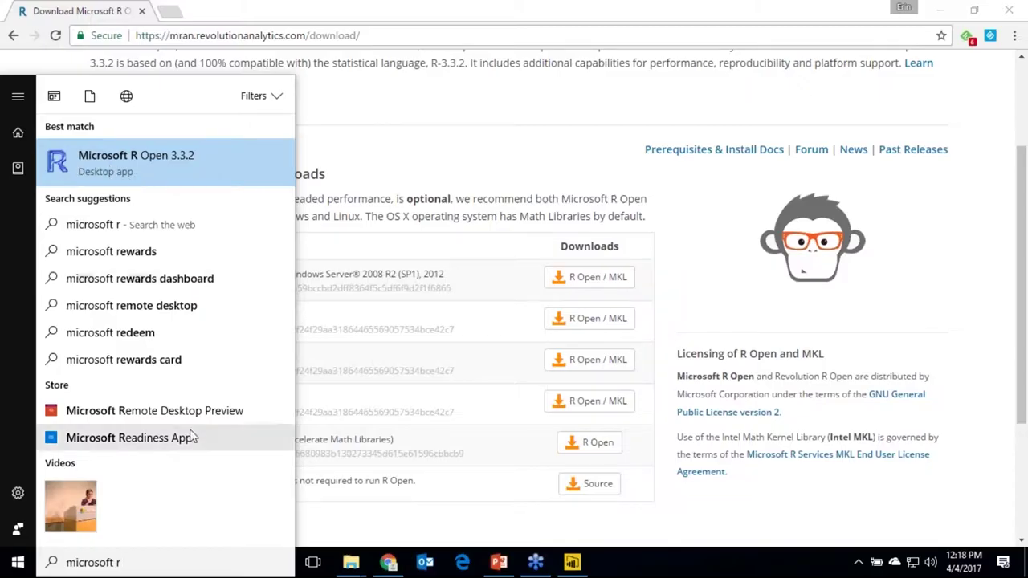
pyautogui.moveTo(161, 562); pyautogui.dragTo(50, 566)
pyautogui.press('BackSpace')
pyautogui.write('rs')
pyautogui.press('BackSpace')
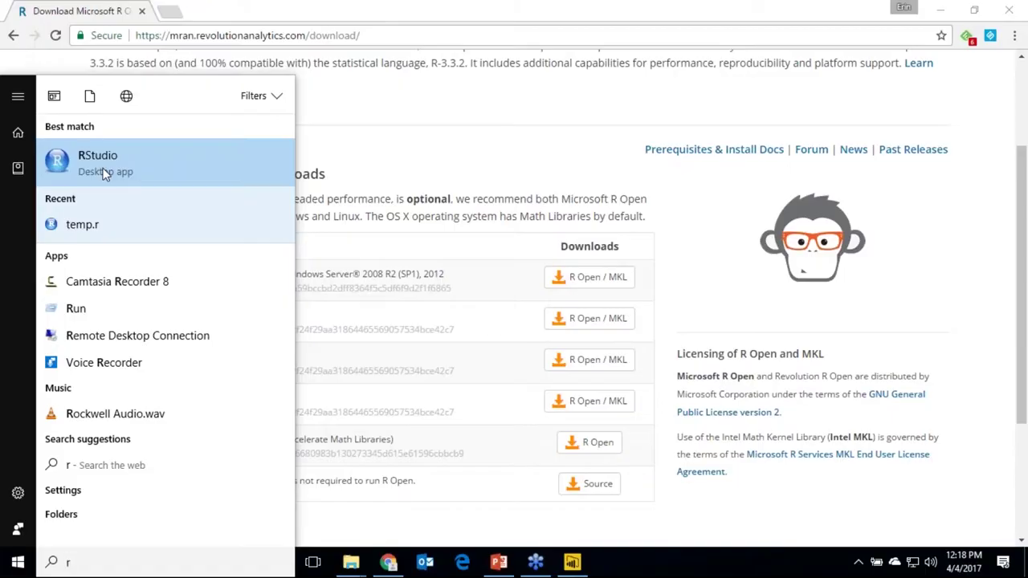
pyautogui.click(401, 155)
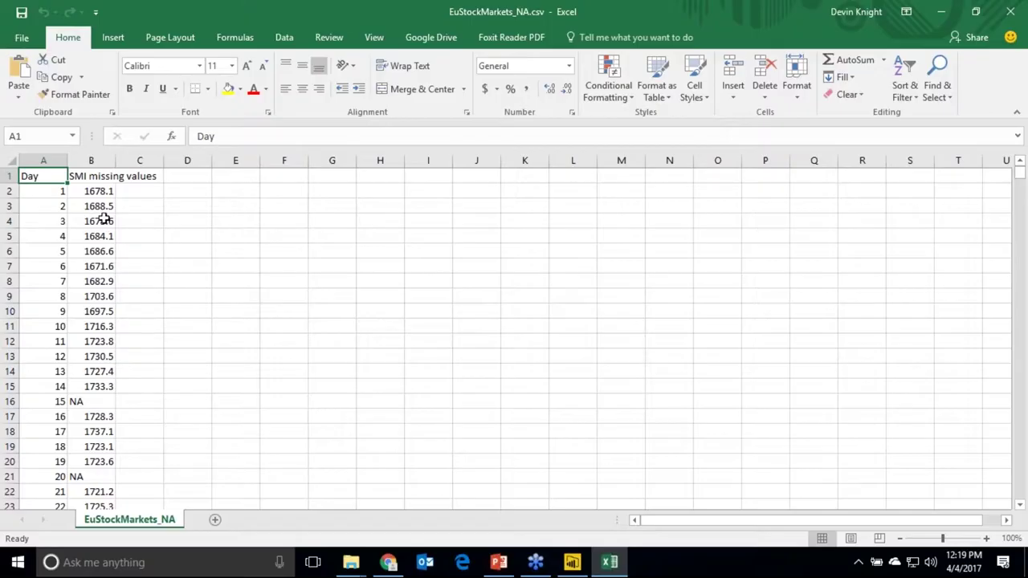
pyautogui.moveTo(40, 188); pyautogui.dragTo(51, 482)
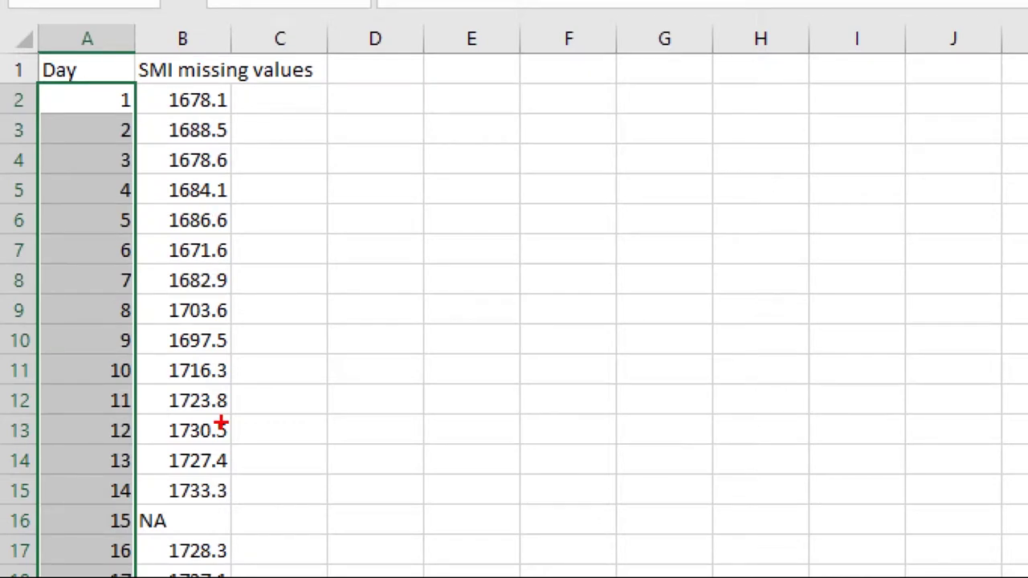
pyautogui.moveTo(231, 520); pyautogui.dragTo(341, 520)
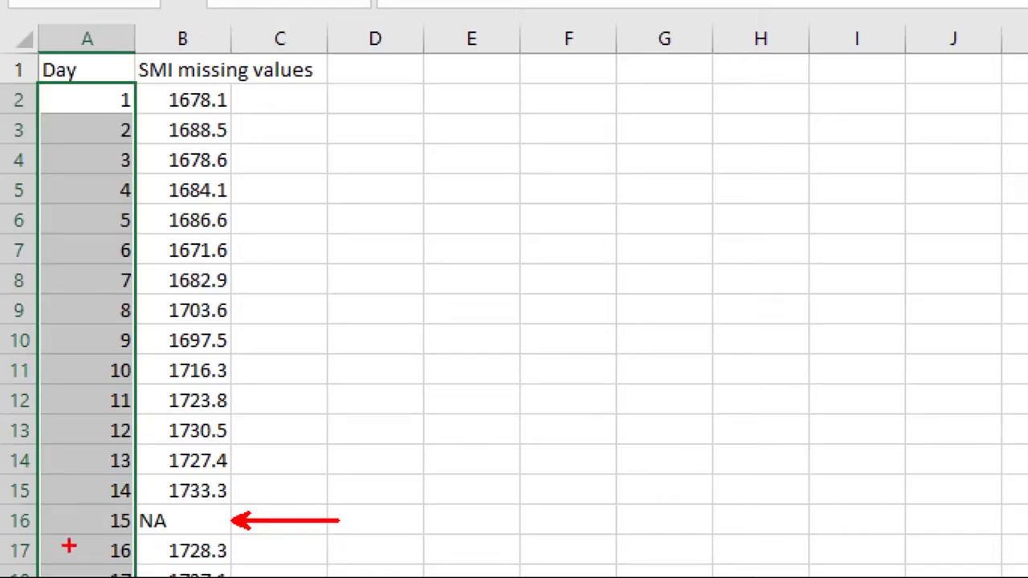
pyautogui.press('Escape')
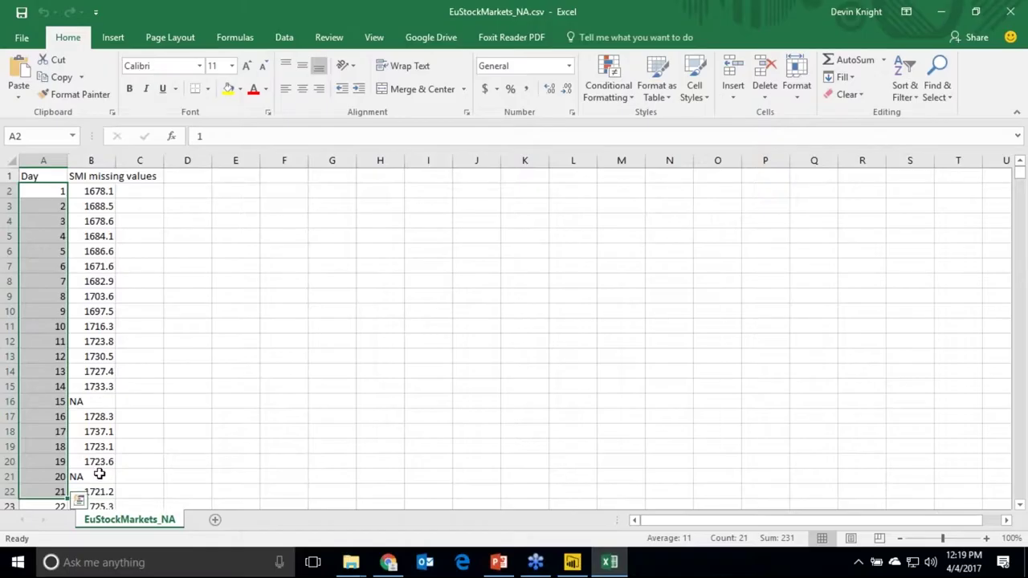
pyautogui.click(99, 476)
pyautogui.scroll(-5, 100, 470)
pyautogui.click(96, 388)
pyautogui.click(106, 462)
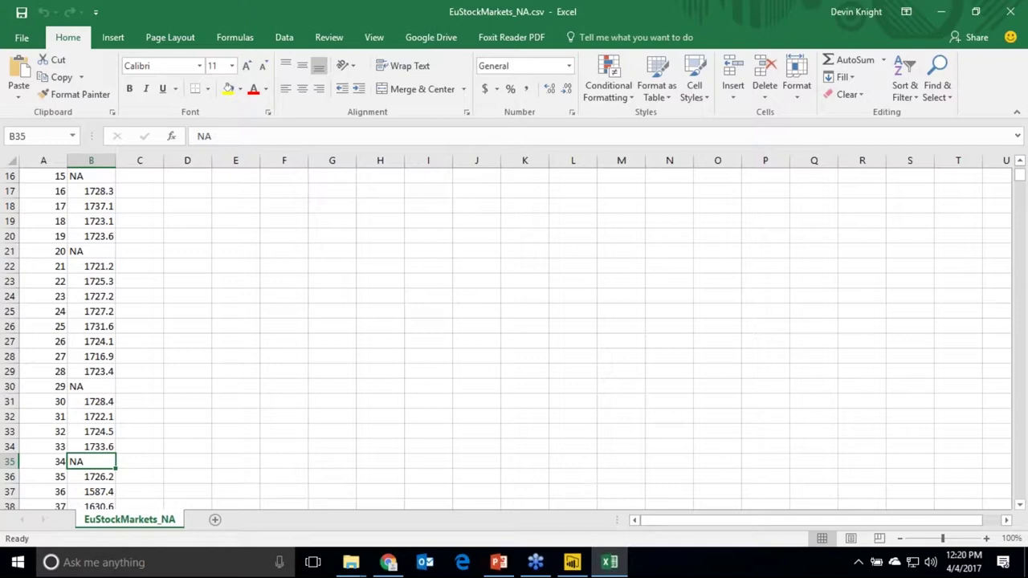
pyautogui.click(84, 177)
pyautogui.click(96, 249)
pyautogui.click(109, 388)
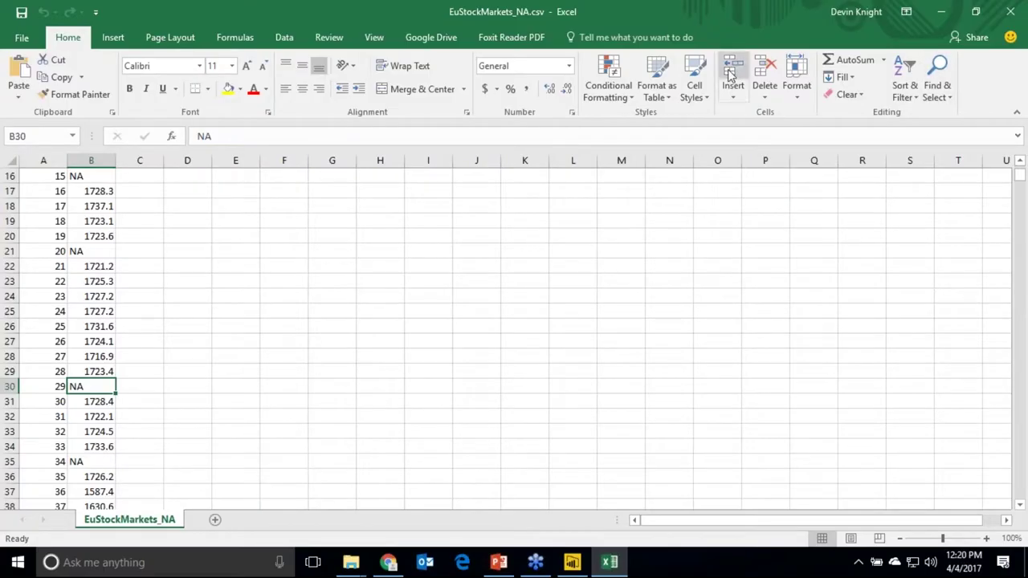
# Step: Close the EuStockMarkets_NA spreadsheet and return to Power BI's R scripting options
pyautogui.click(1010, 12)
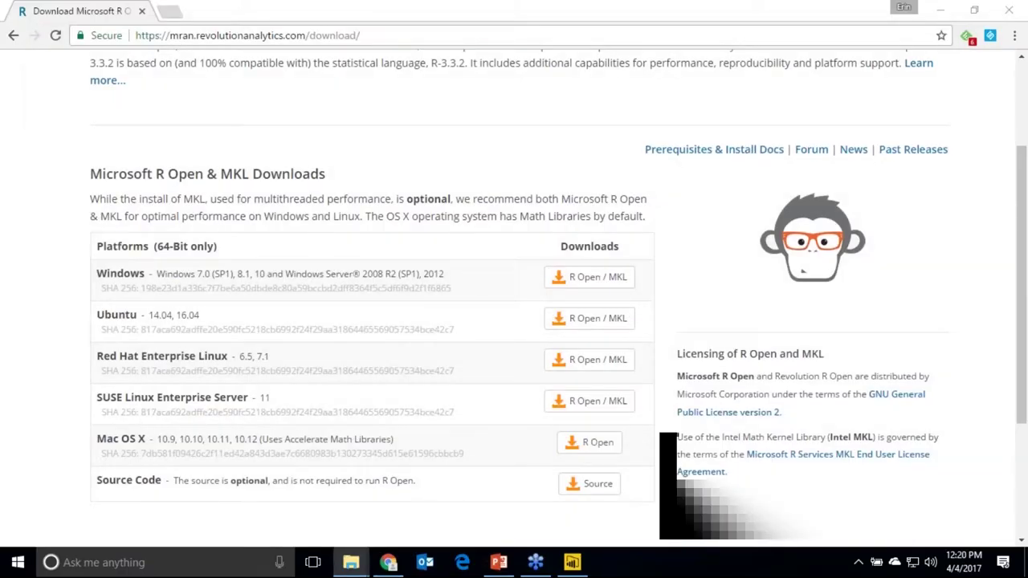
pyautogui.click(572, 562)
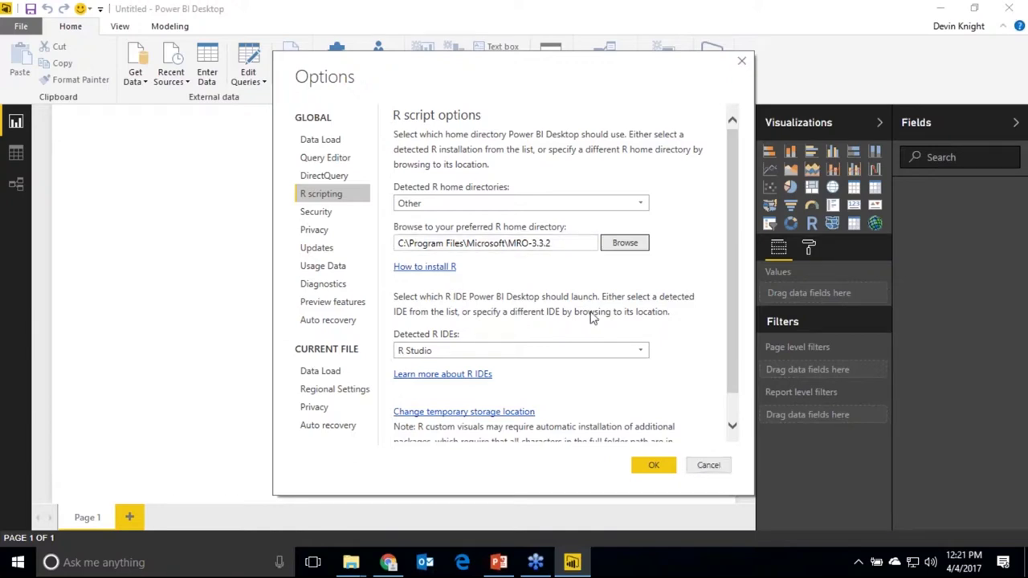
# Step: Cancel Options and import EuStockMarkets_NA.csv as Text/CSV, choosing Edit to open the Query Editor
pyautogui.click(701, 470)
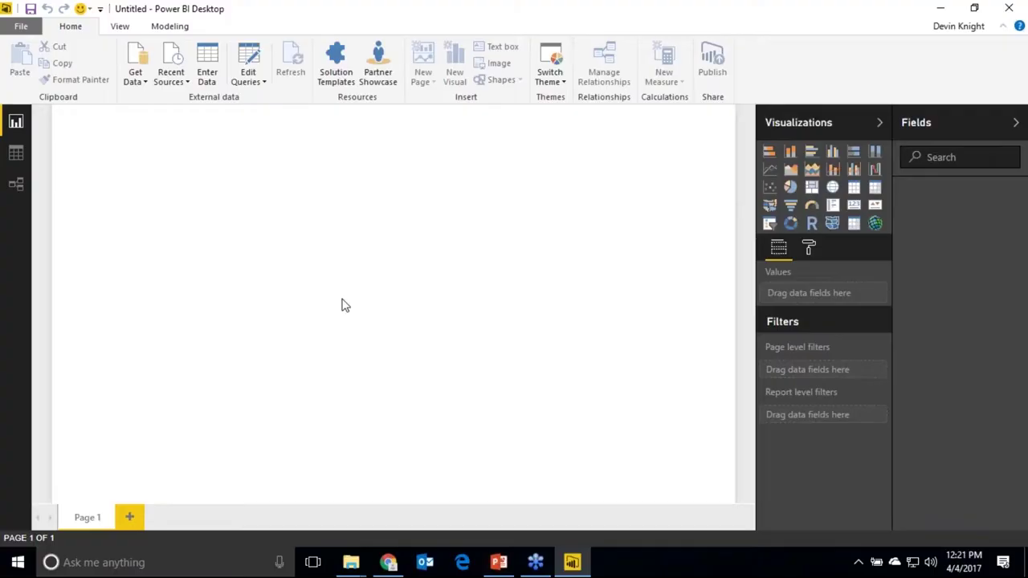
pyautogui.click(133, 81)
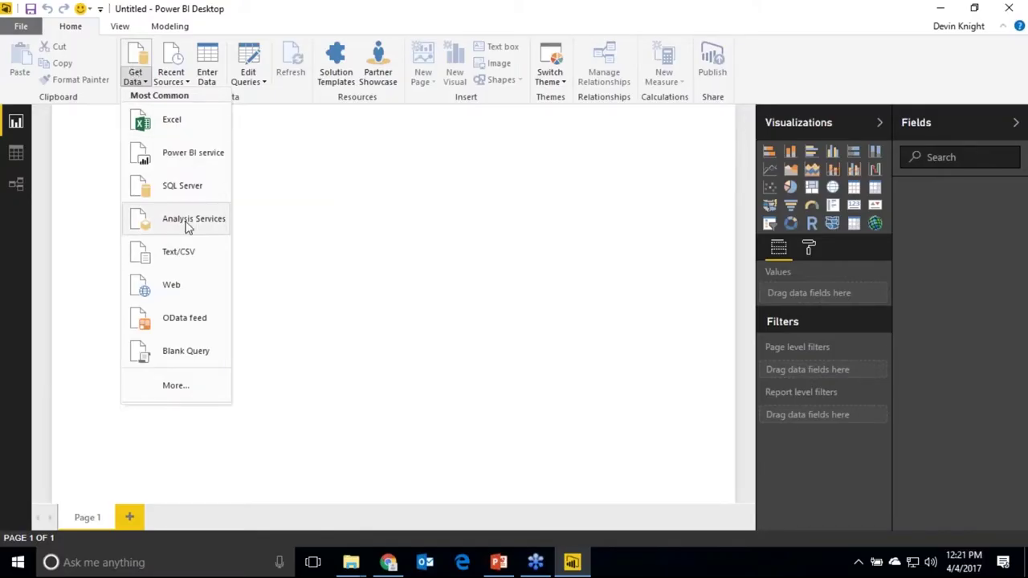
pyautogui.click(185, 254)
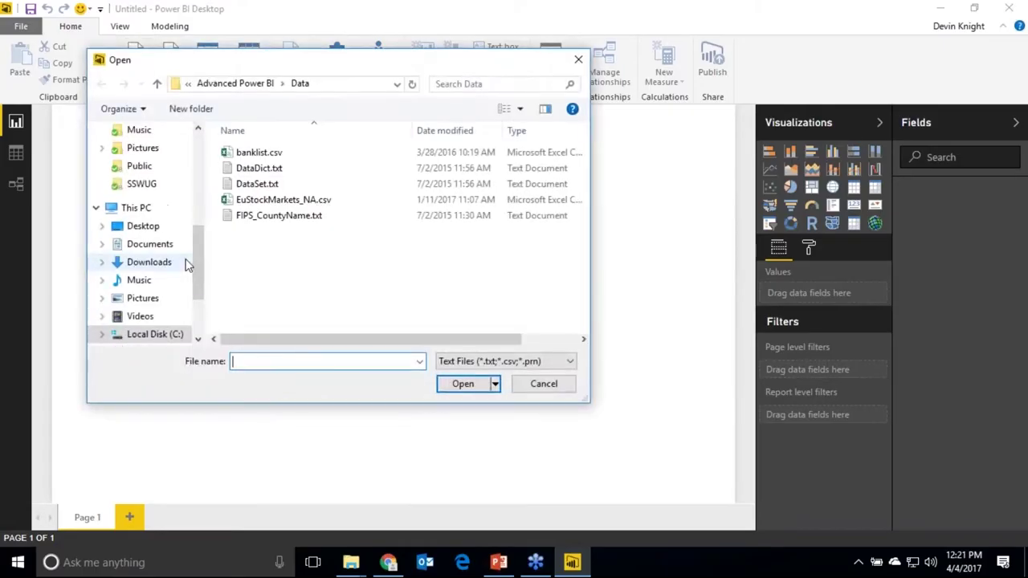
pyautogui.click(273, 201)
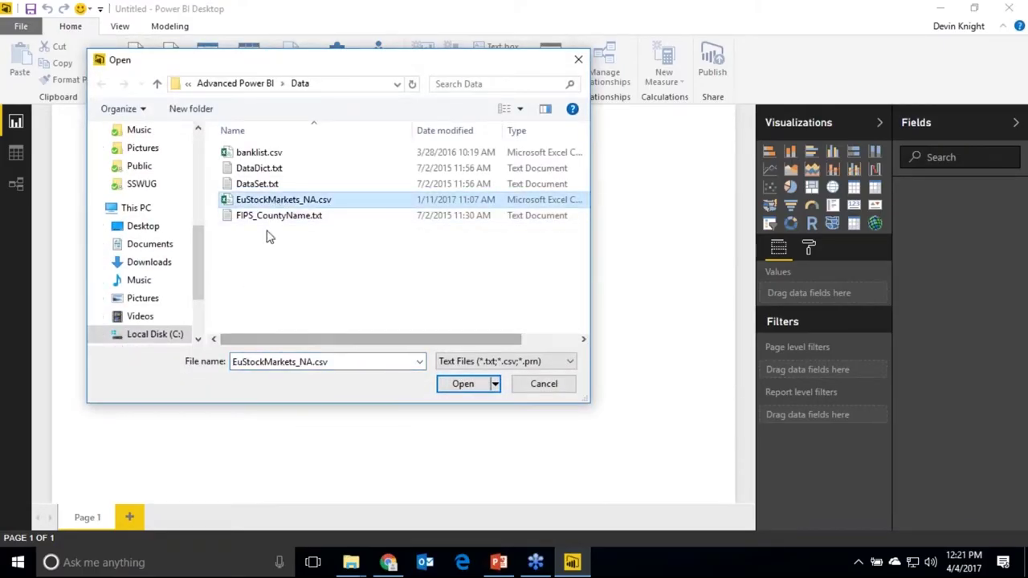
pyautogui.click(465, 384)
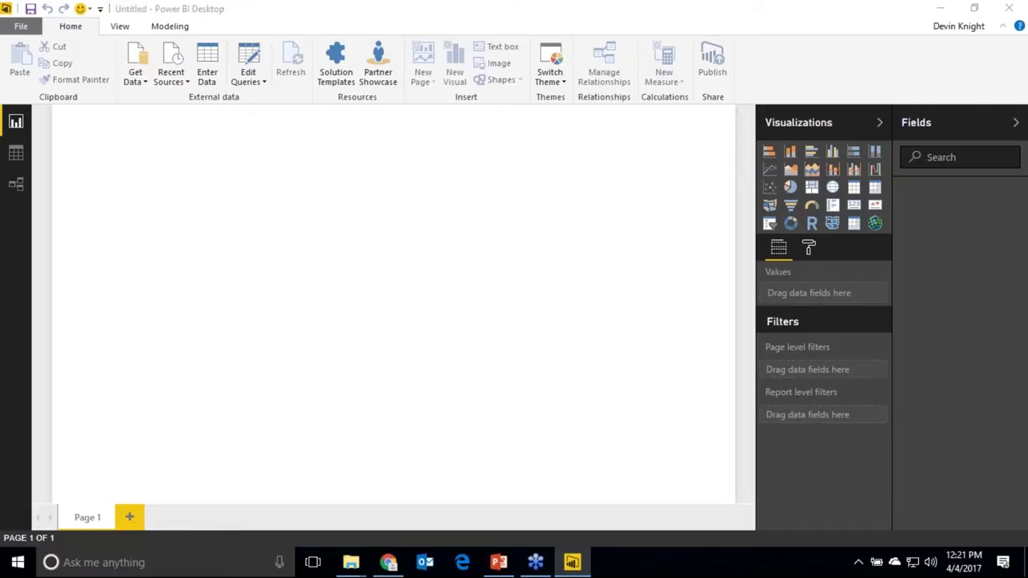
pyautogui.click(744, 504)
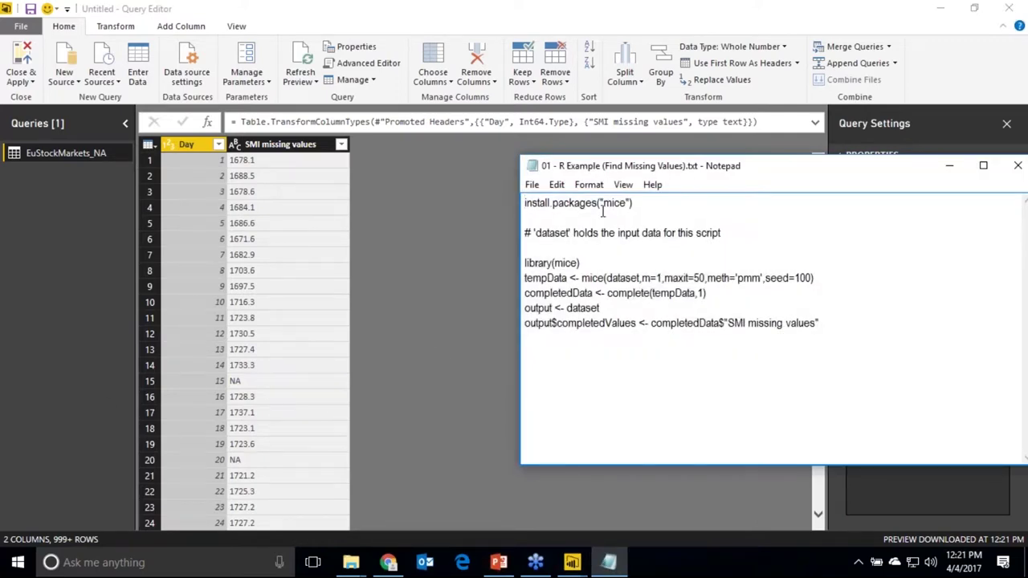
# Step: Select the five mice imputation lines in Notepad, then search Windows for 'MICROSOFT r'
pyautogui.moveTo(638, 173); pyautogui.dragTo(558, 204)
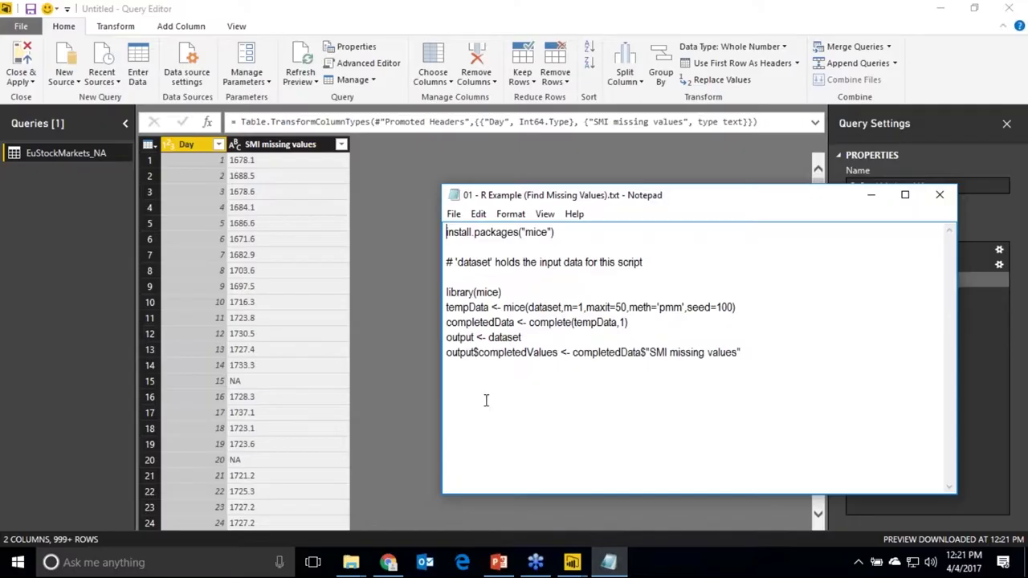
pyautogui.moveTo(740, 352); pyautogui.dragTo(449, 292)
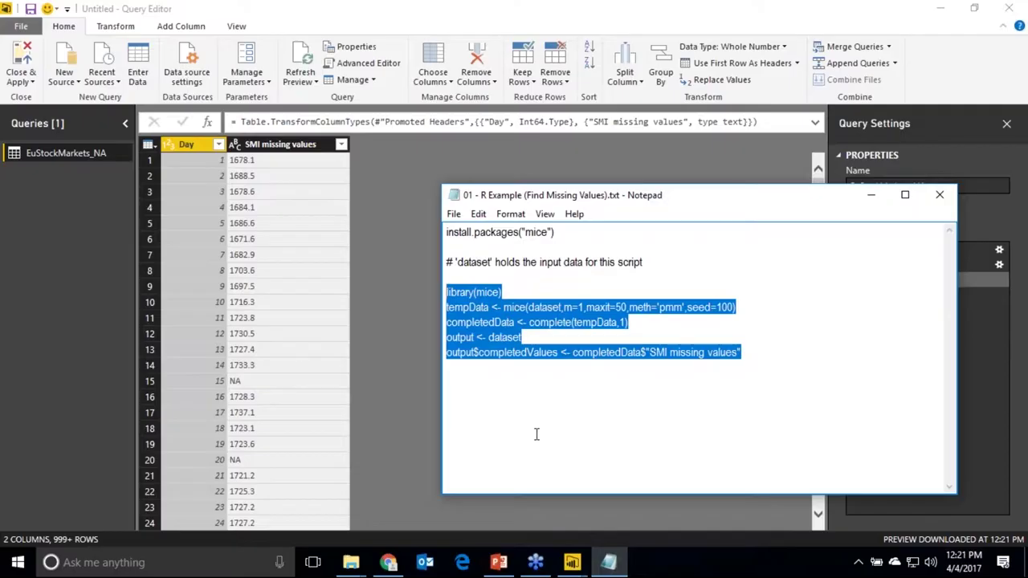
pyautogui.moveTo(560, 234); pyautogui.dragTo(447, 233)
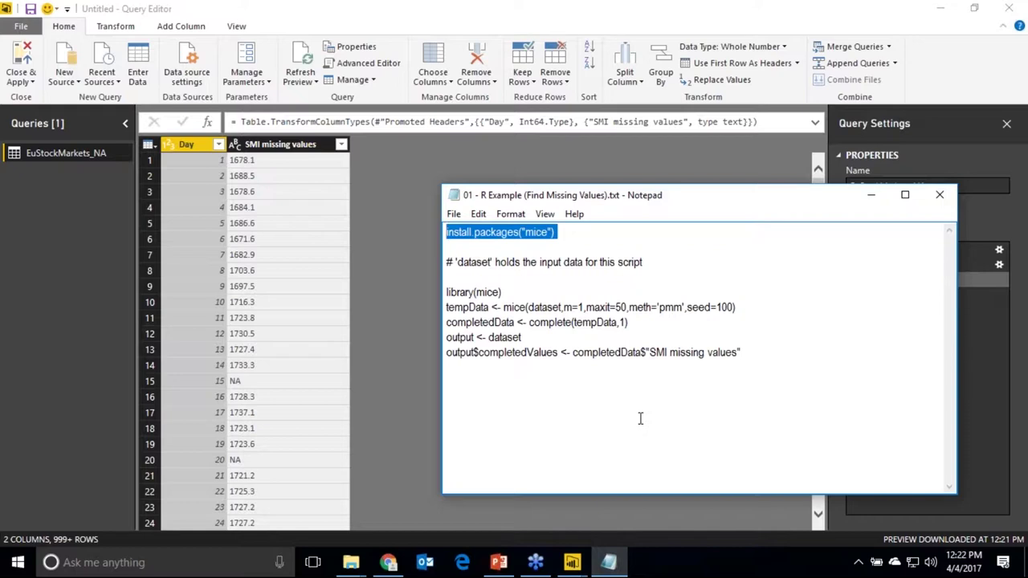
pyautogui.moveTo(742, 353); pyautogui.dragTo(445, 290)
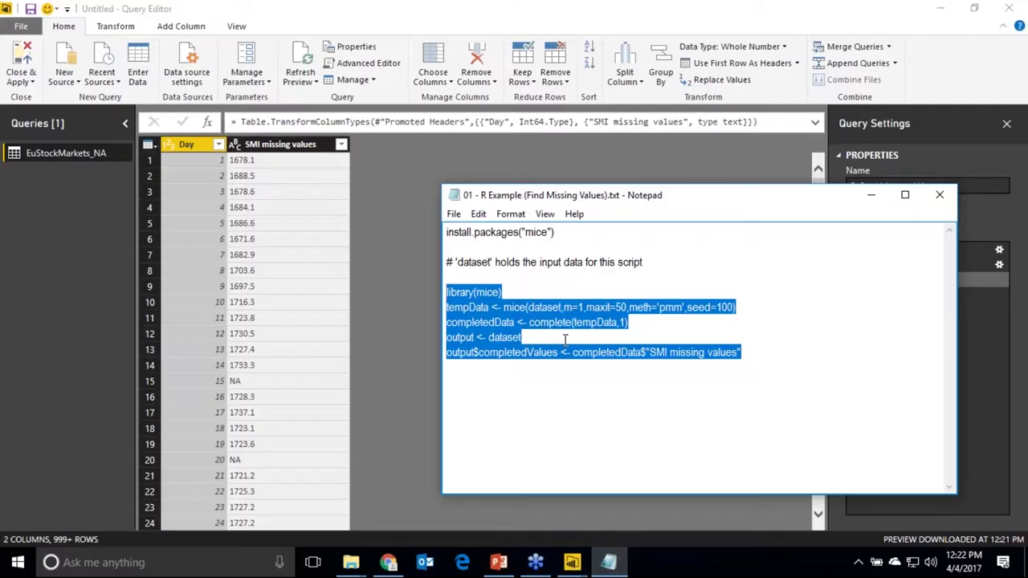
pyautogui.press('super')
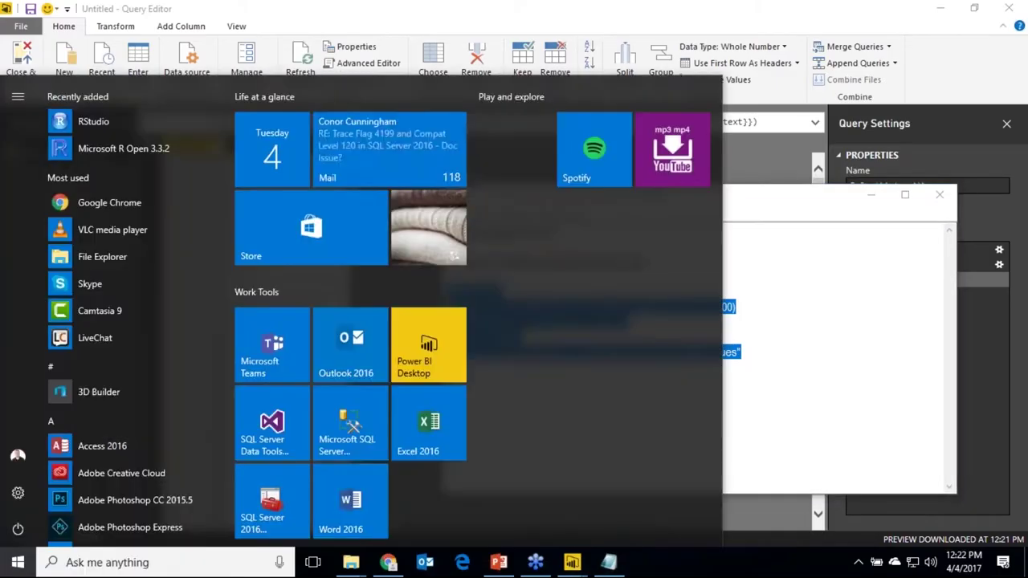
pyautogui.write('MICR')
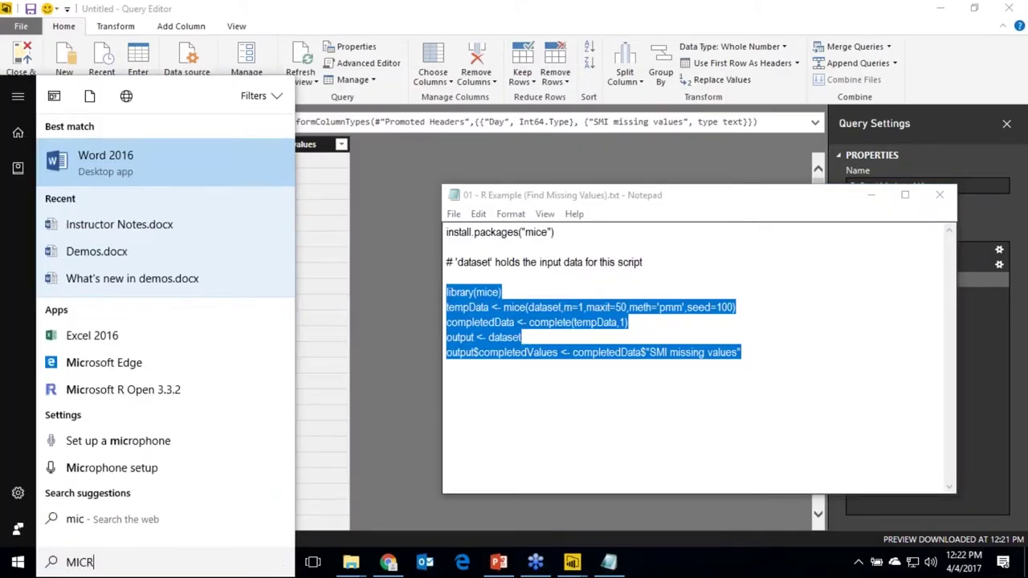
pyautogui.write('OSOFT')
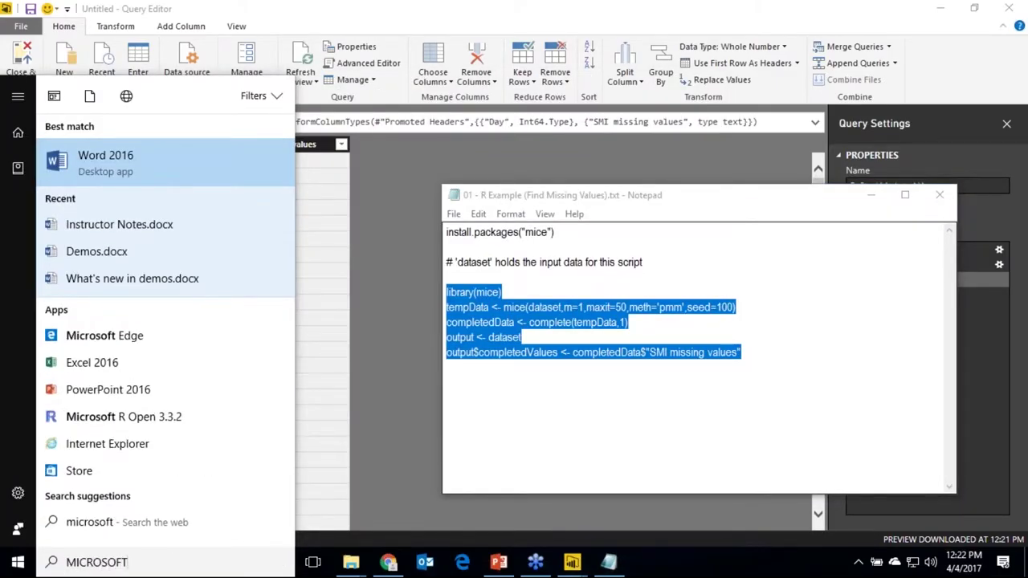
pyautogui.write(' r')
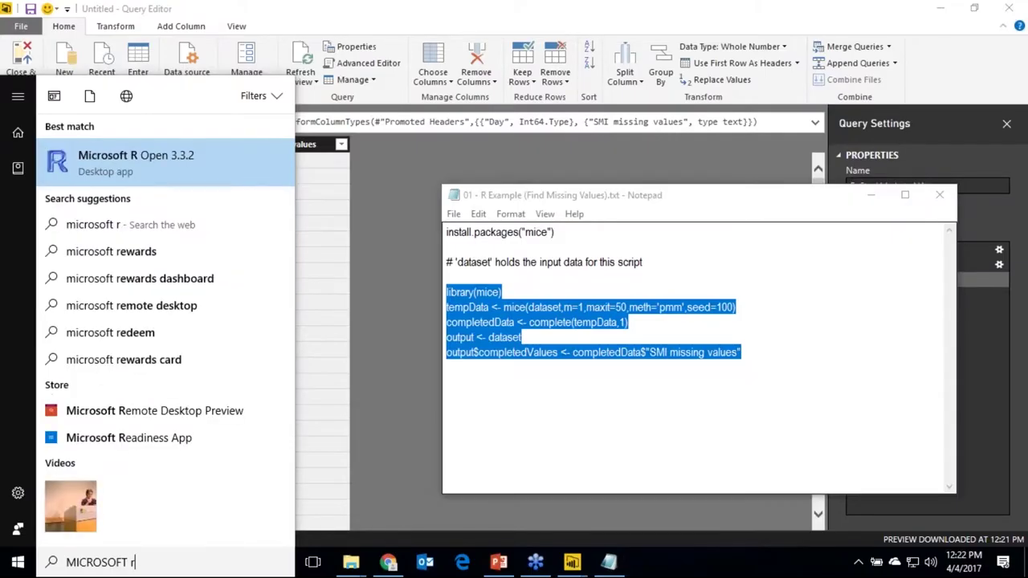
# Step: Launch Microsoft R Open, run install.packages("mice"), and minimize RGui
pyautogui.click(182, 172)
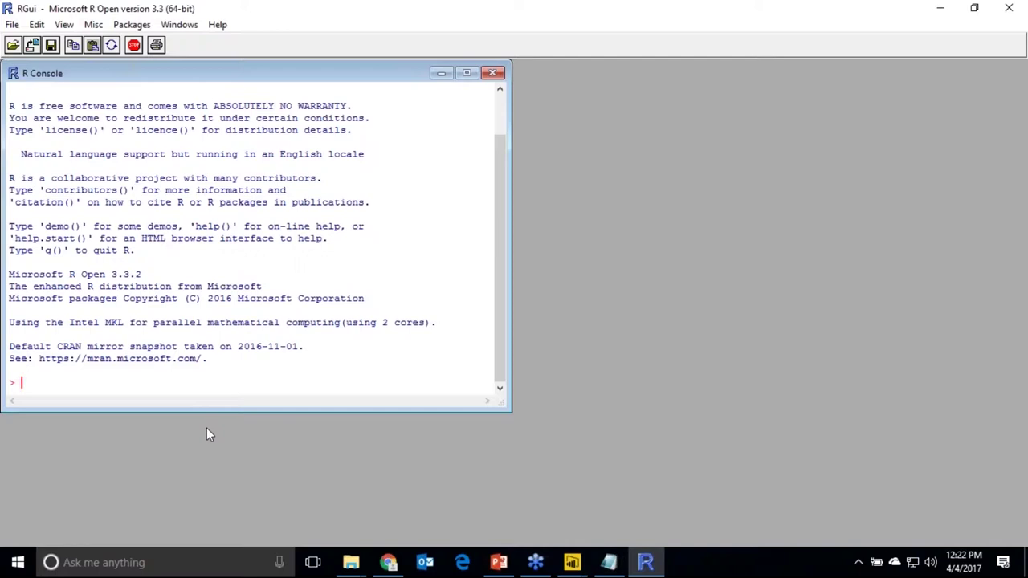
pyautogui.write('install.packages')
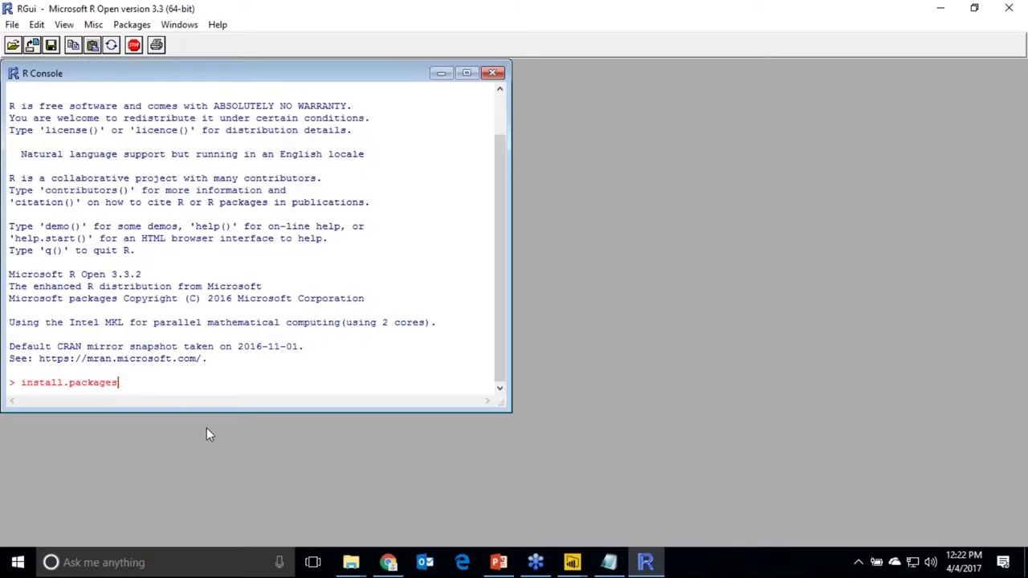
pyautogui.write('("mice")')
pyautogui.press('Return')
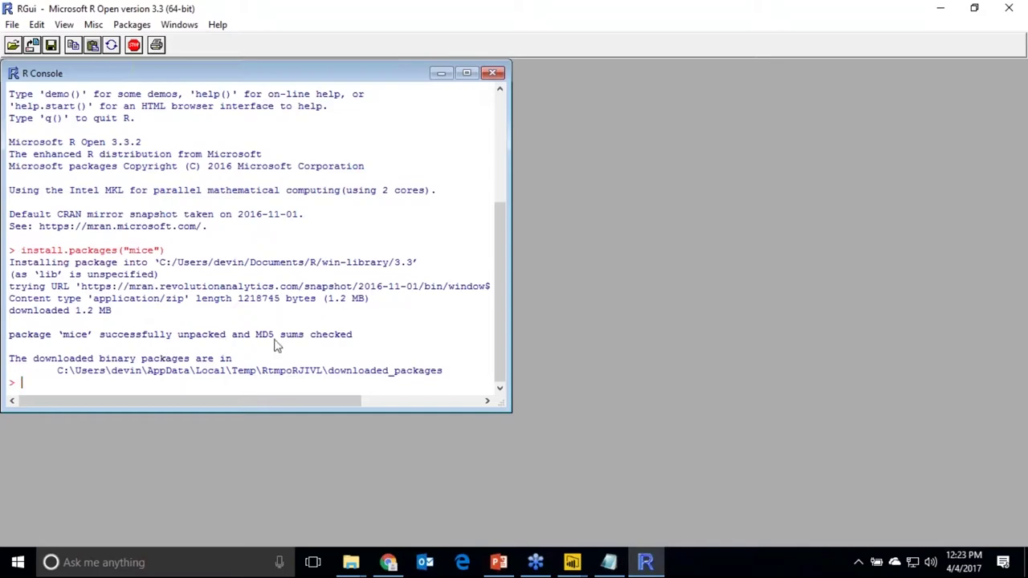
pyautogui.click(940, 8)
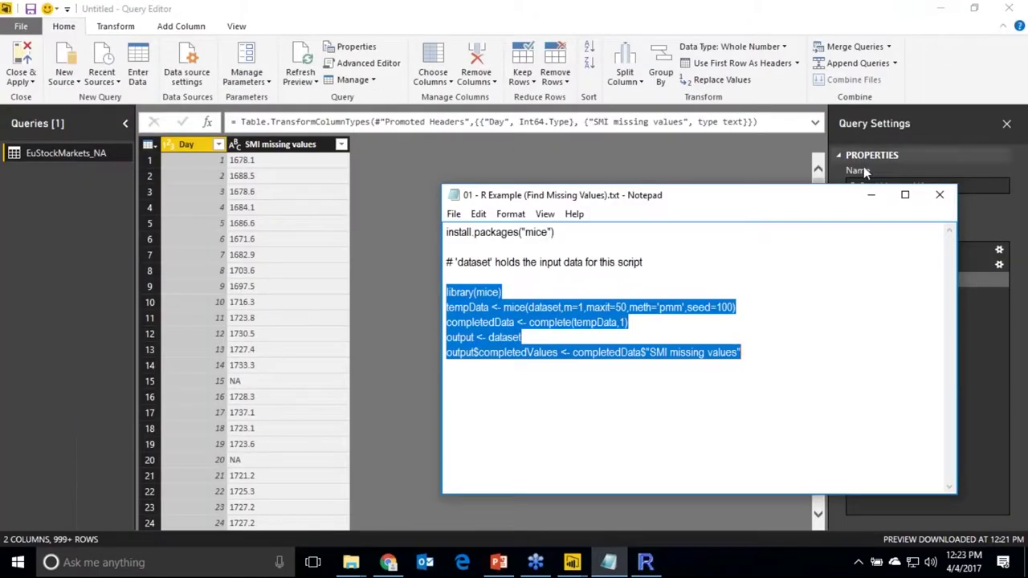
# Step: Copy the selected R script lines from Notepad and show the Query Editor's Transform commands
pyautogui.rightClick(471, 316)
pyautogui.click(508, 364)
pyautogui.click(422, 277)
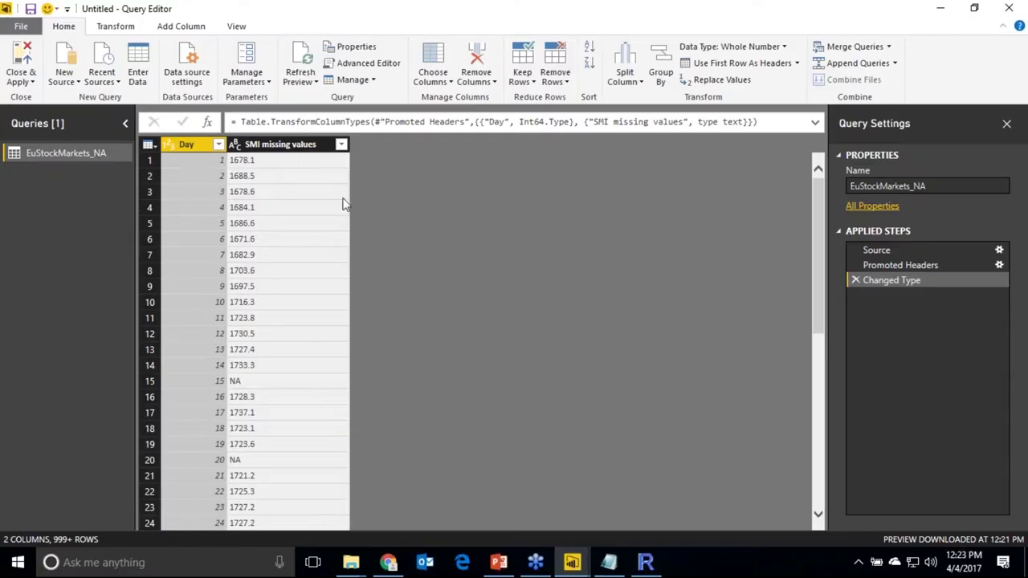
pyautogui.click(115, 27)
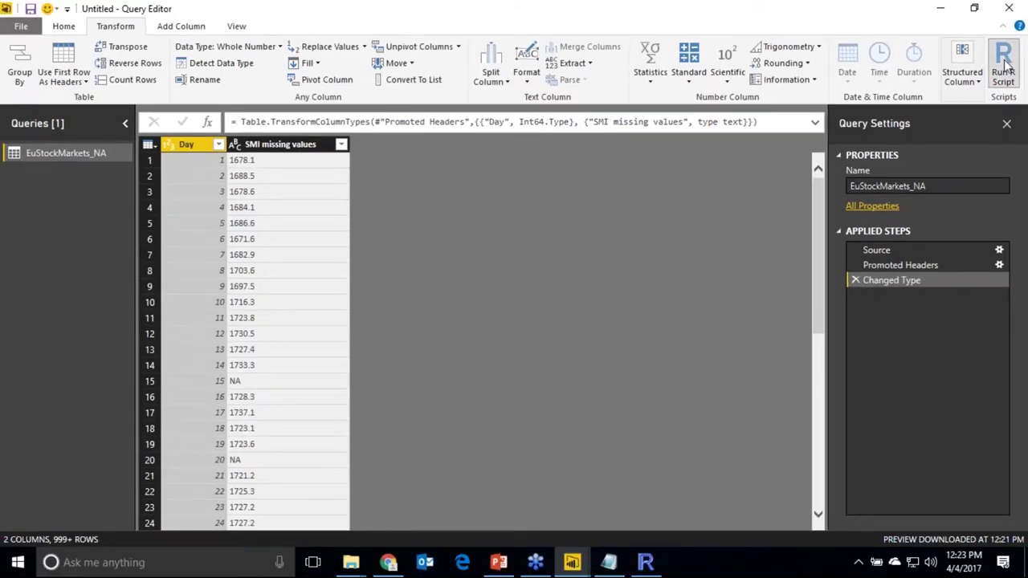
# Step: Paste the mice imputation script into a Run R Script step and confirm it with OK
pyautogui.click(983, 88)
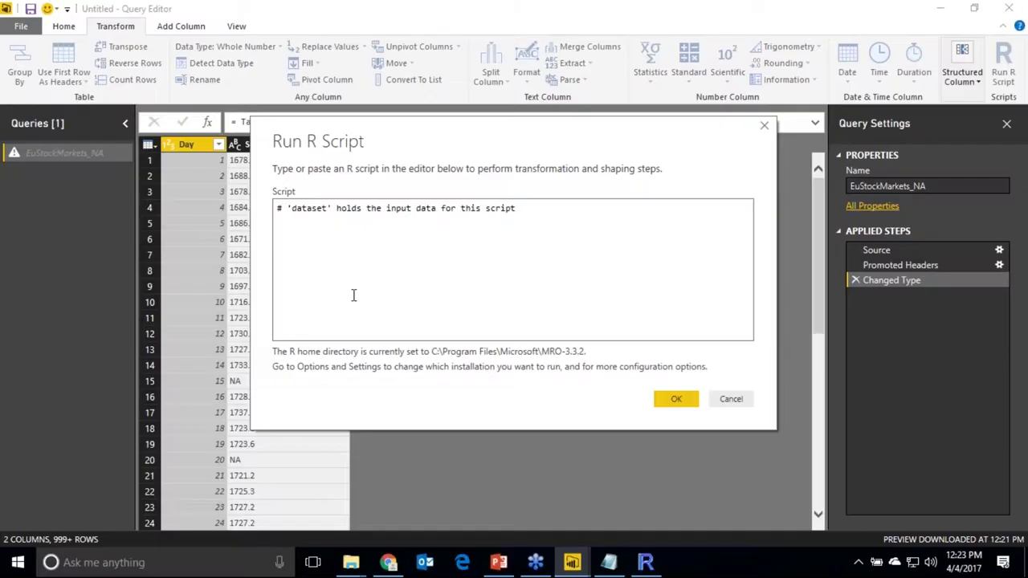
pyautogui.hotkey('ctrl', 'v')
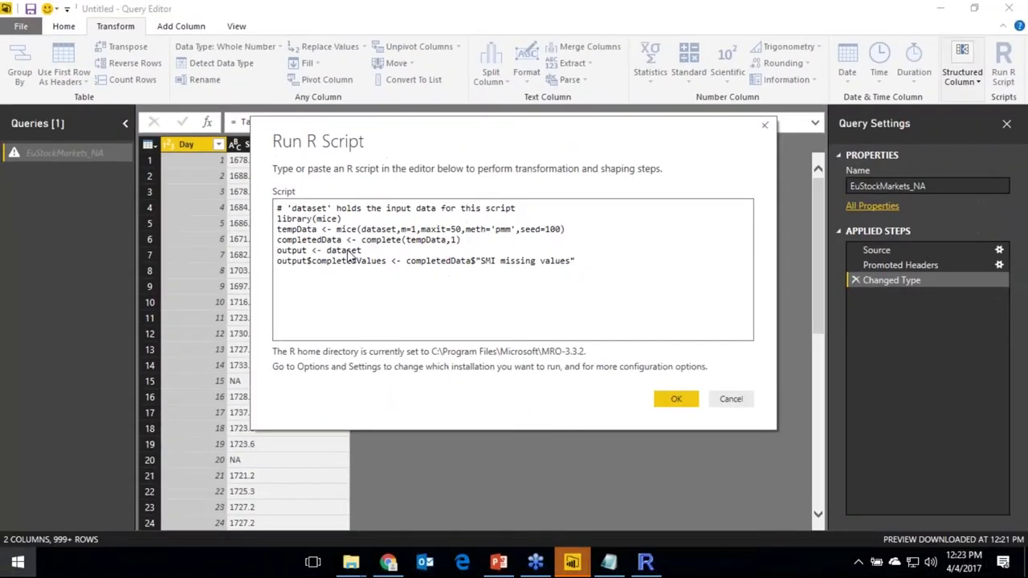
pyautogui.press('super')
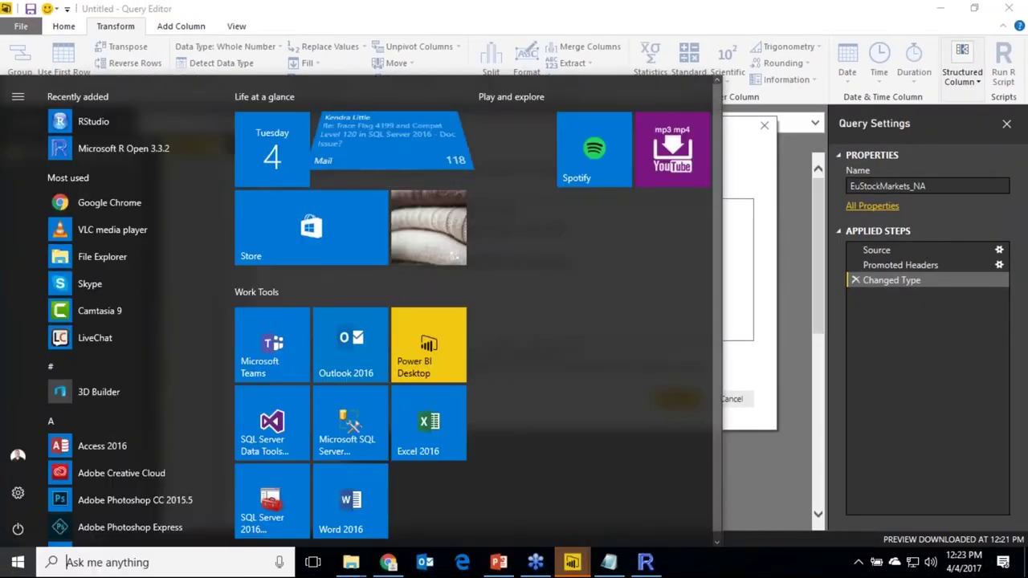
pyautogui.press('super')
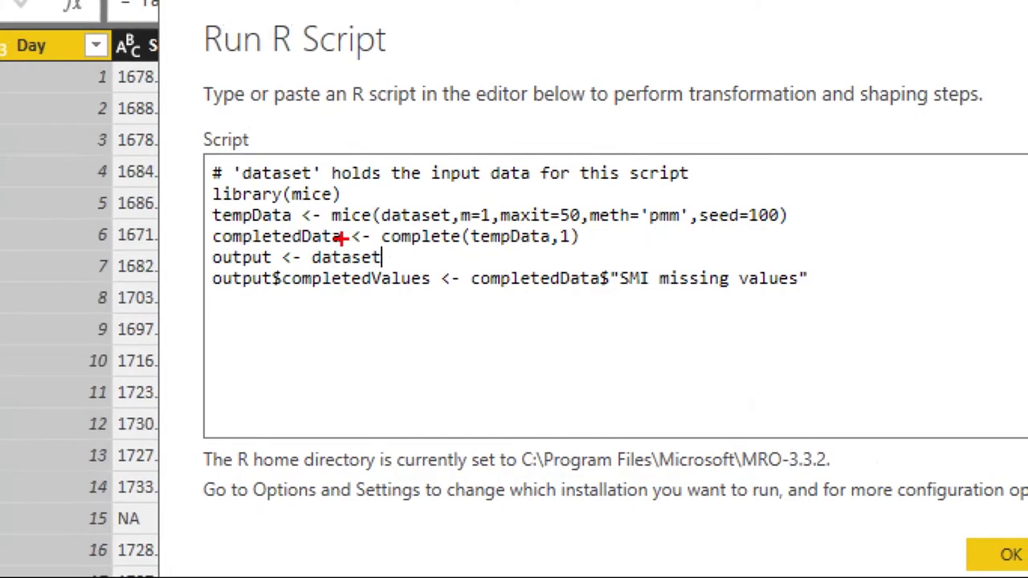
pyautogui.moveTo(345, 193); pyautogui.dragTo(397, 191)
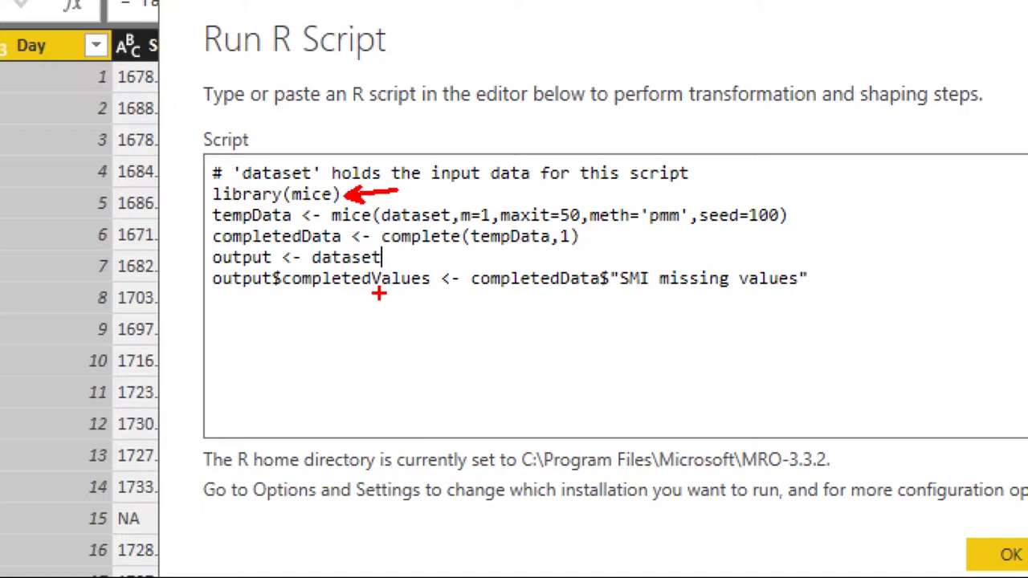
pyautogui.moveTo(186, 423)
pyautogui.mouseDown()
pyautogui.moveTo(619, 492)
pyautogui.moveTo(870, 498)
pyautogui.mouseUp()
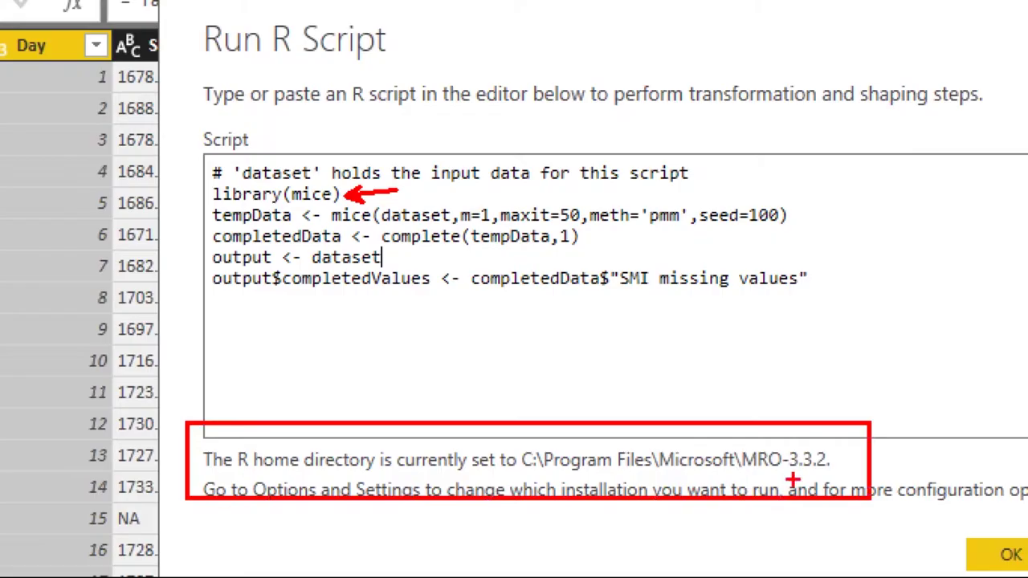
pyautogui.moveTo(840, 447); pyautogui.dragTo(862, 405)
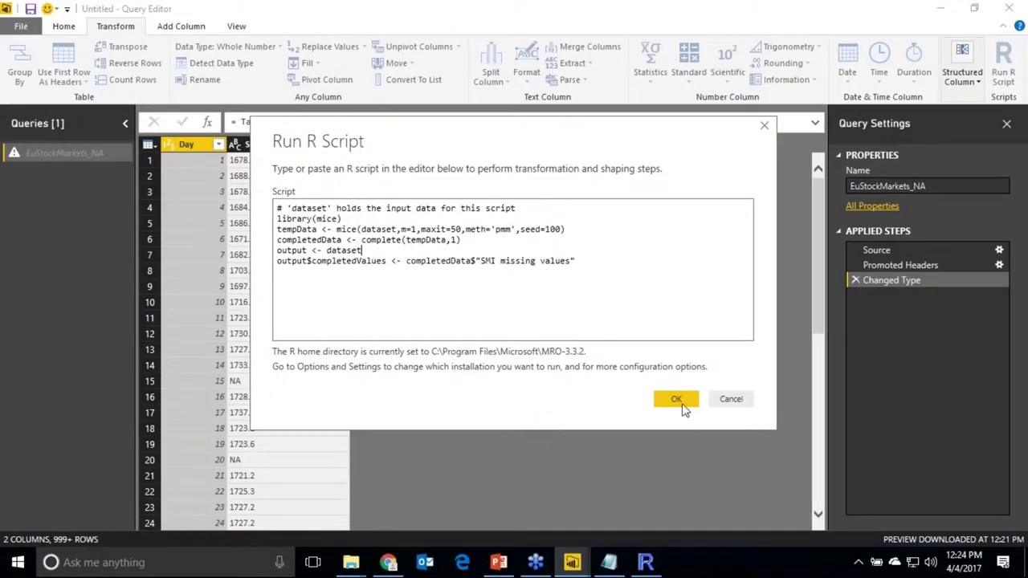
pyautogui.click(681, 401)
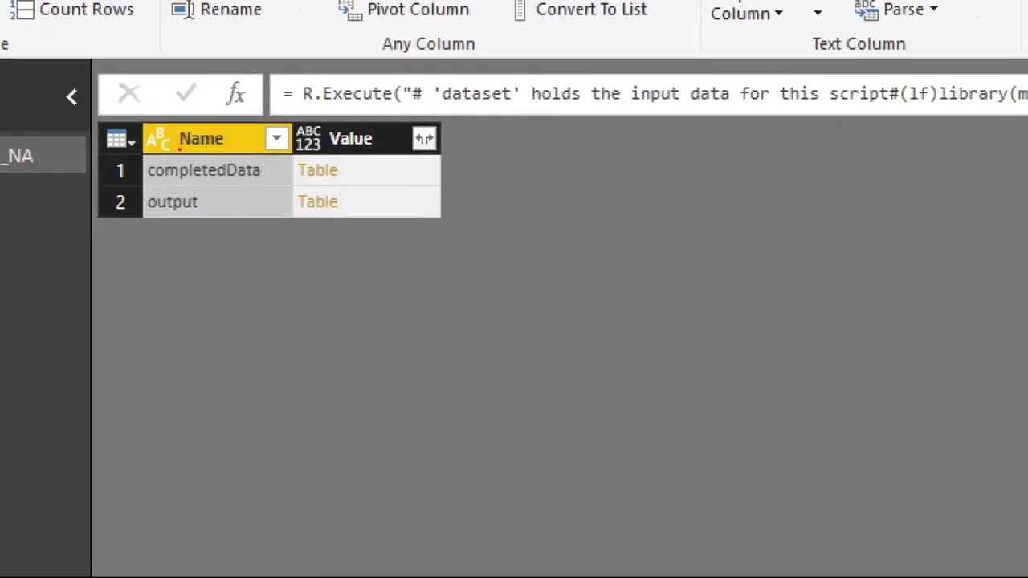
# Step: Preview the completedData and output results, then drill into the output table with completedValues
pyautogui.moveTo(217, 169); pyautogui.dragTo(238, 182)
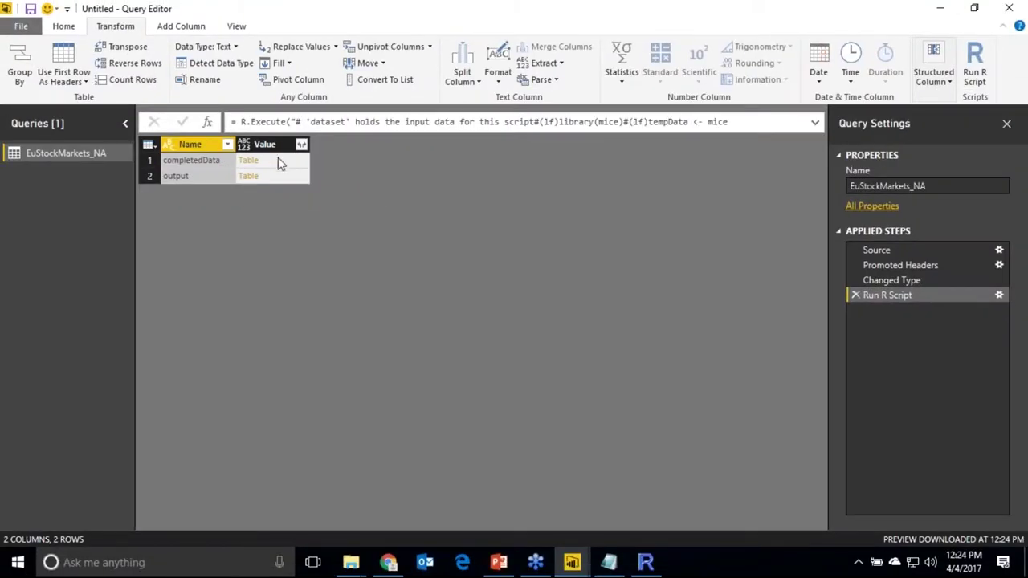
pyautogui.click(279, 163)
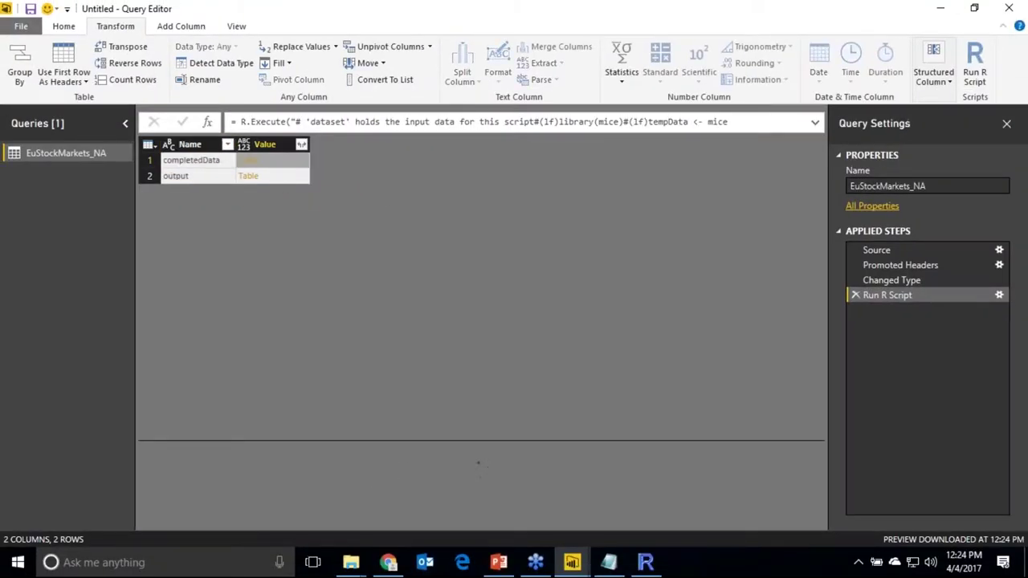
pyautogui.moveTo(402, 441); pyautogui.dragTo(389, 217)
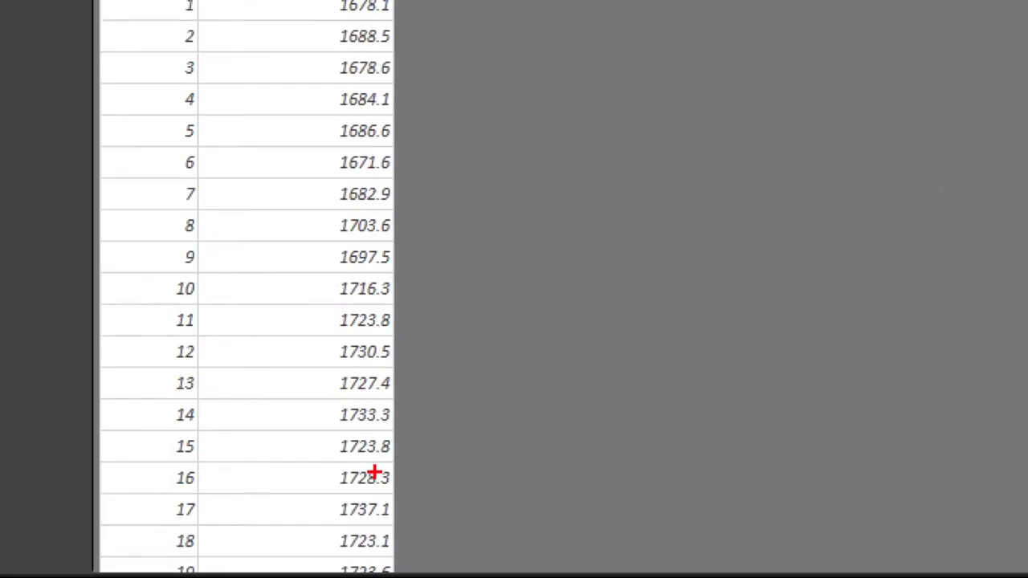
pyautogui.moveTo(409, 451); pyautogui.dragTo(596, 494)
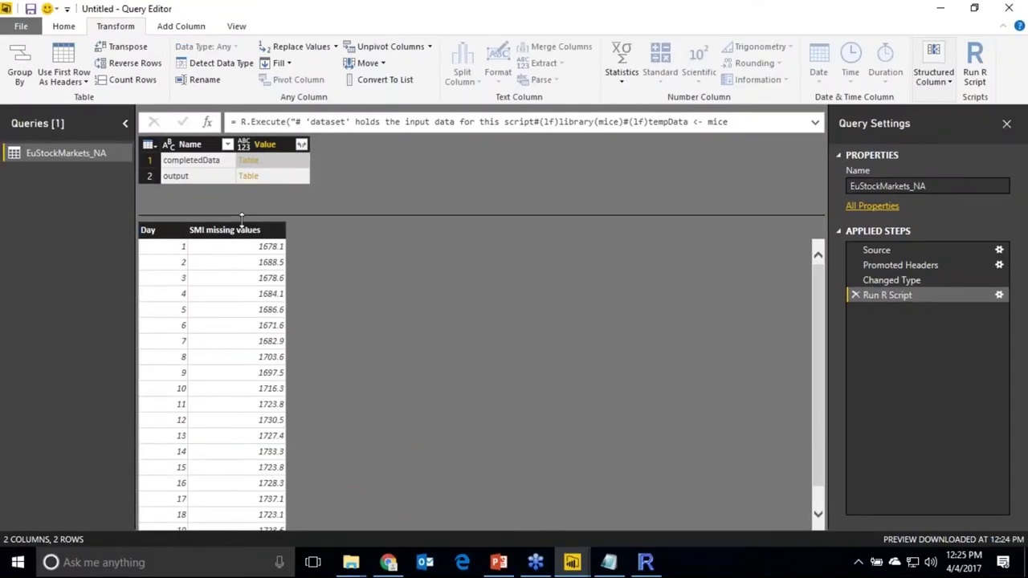
pyautogui.moveTo(241, 215); pyautogui.dragTo(254, 432)
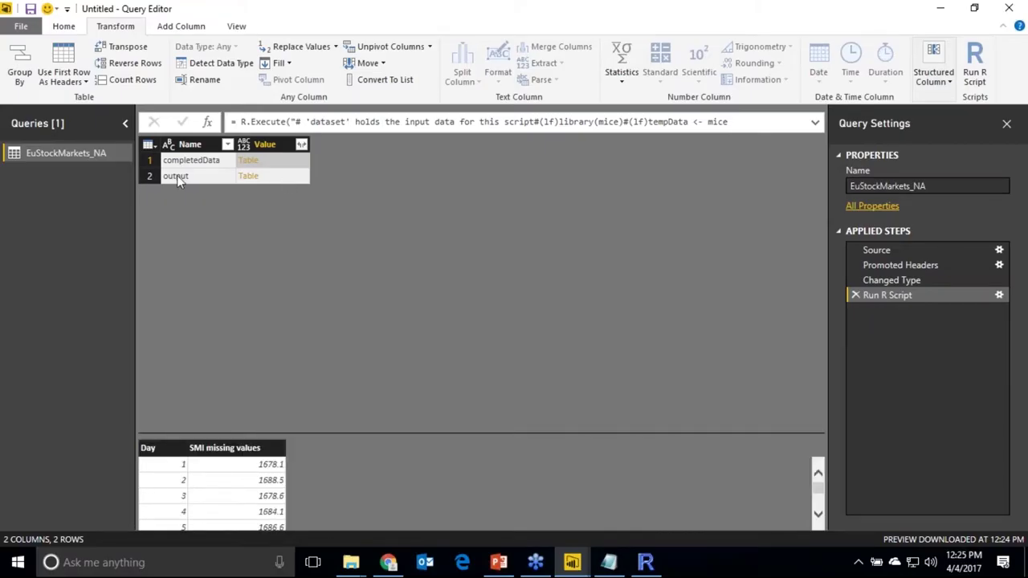
pyautogui.click(274, 180)
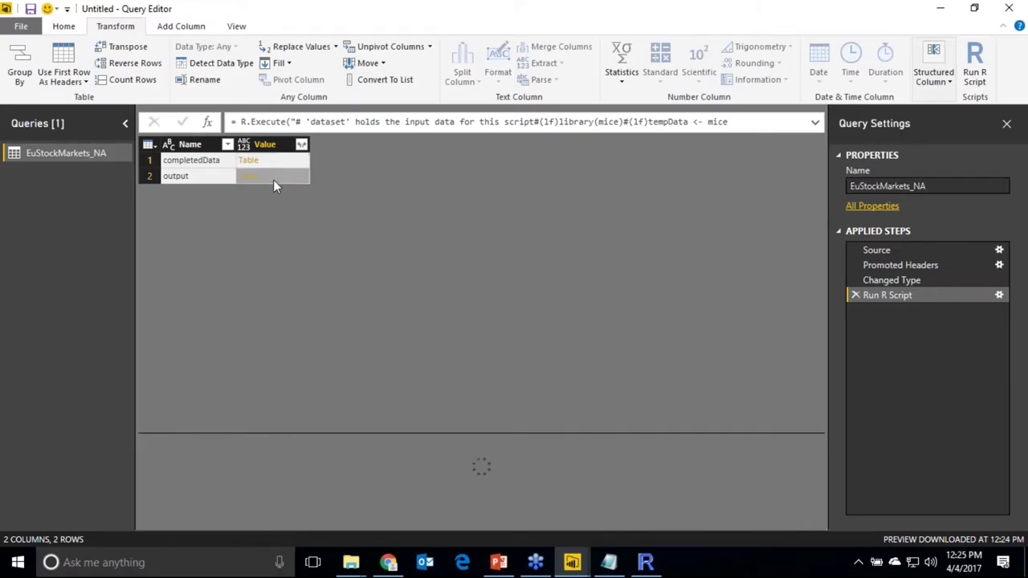
pyautogui.moveTo(396, 433); pyautogui.dragTo(414, 215)
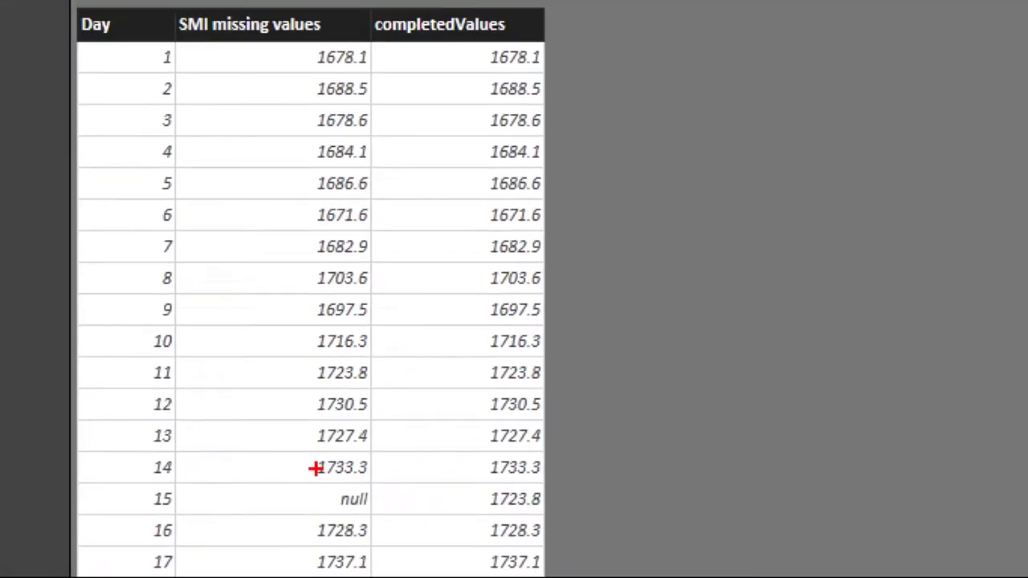
pyautogui.moveTo(65, 480); pyautogui.dragTo(551, 516)
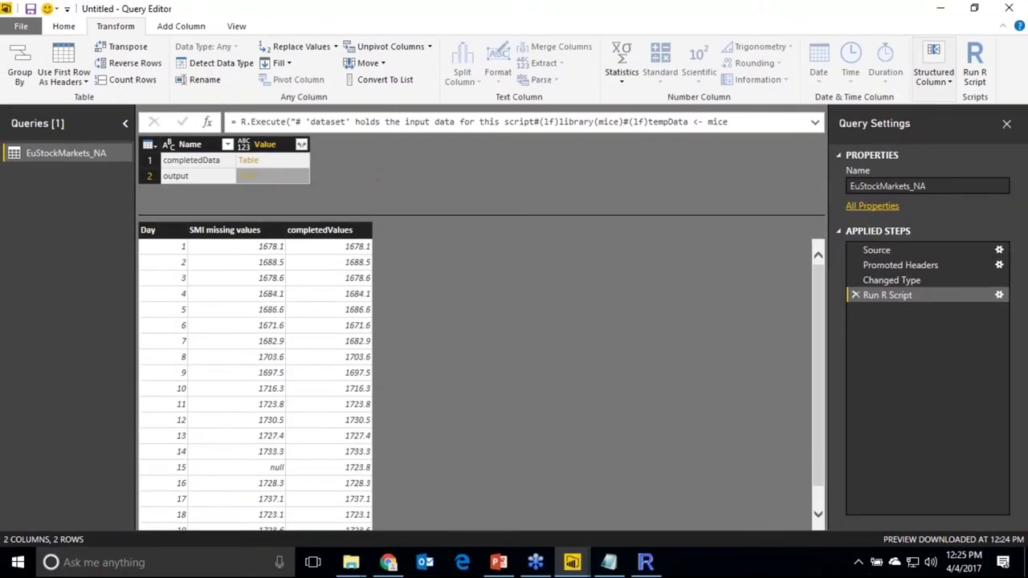
pyautogui.click(264, 184)
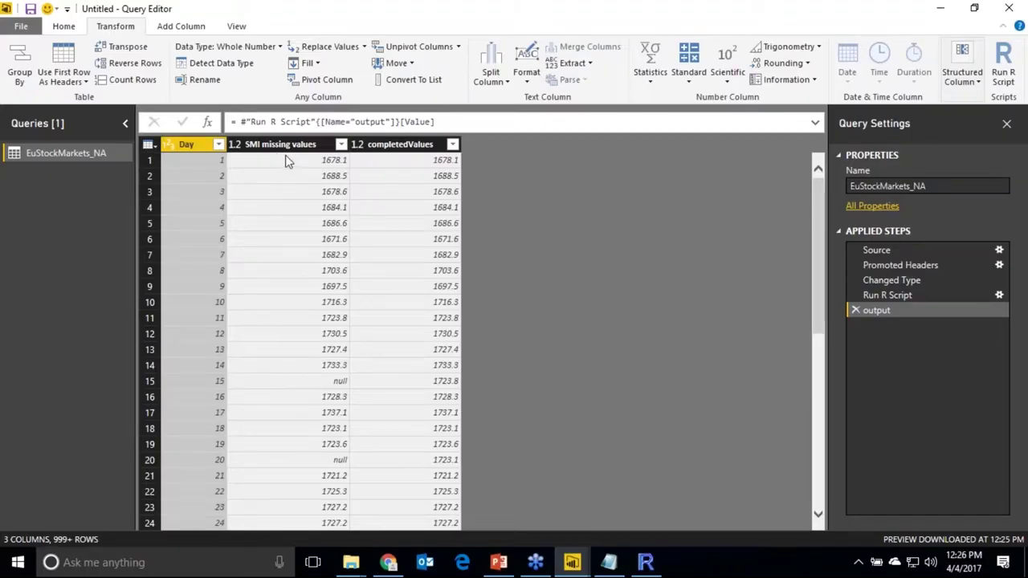
# Step: Apply the EuStockMarkets_NA query changes and load them into the report
pyautogui.scroll(-4, 310, 470)
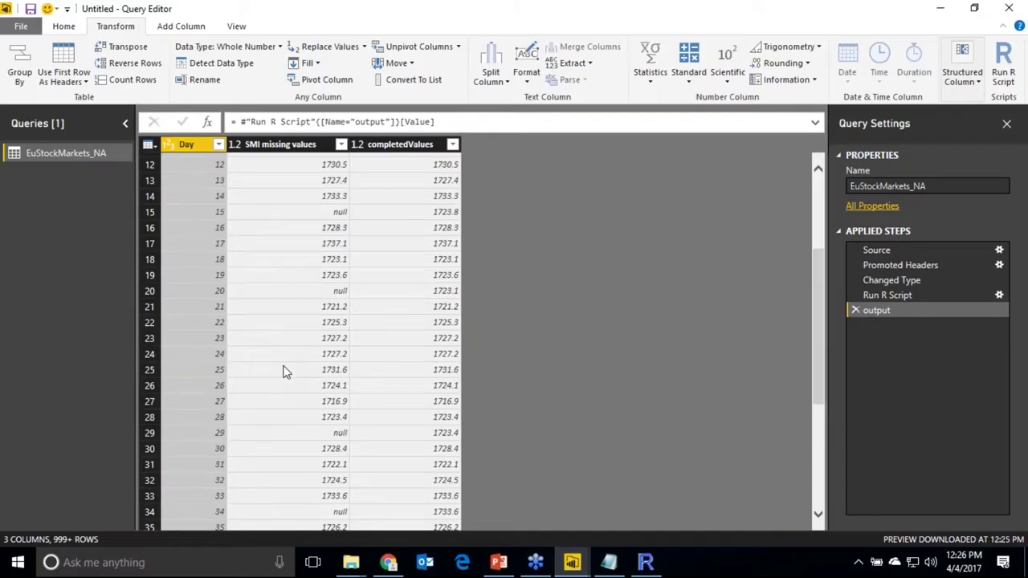
pyautogui.click(63, 25)
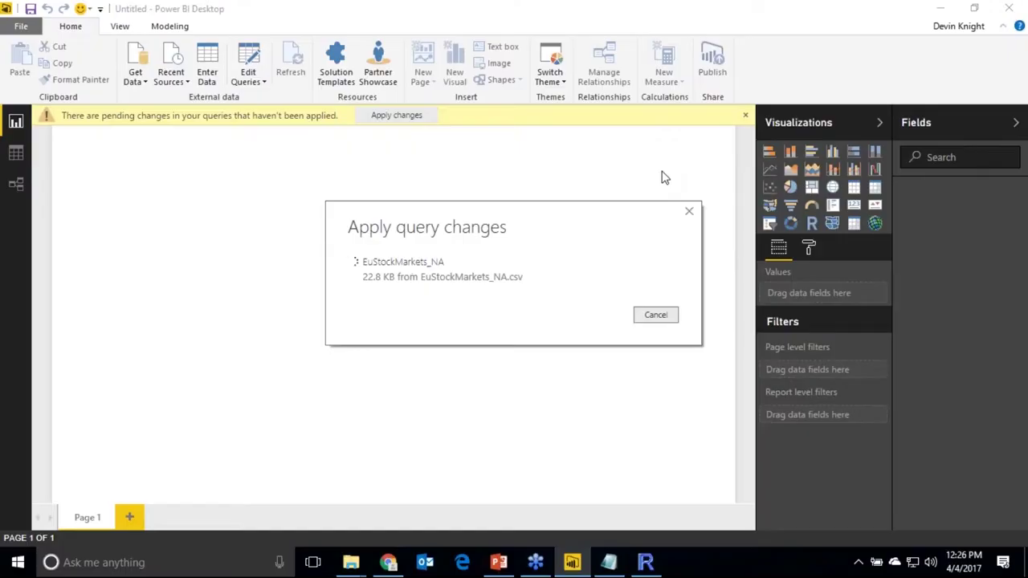
# Step: Add a clustered column chart of SMI missing values and completedValues with Day on the axis
pyautogui.click(835, 157)
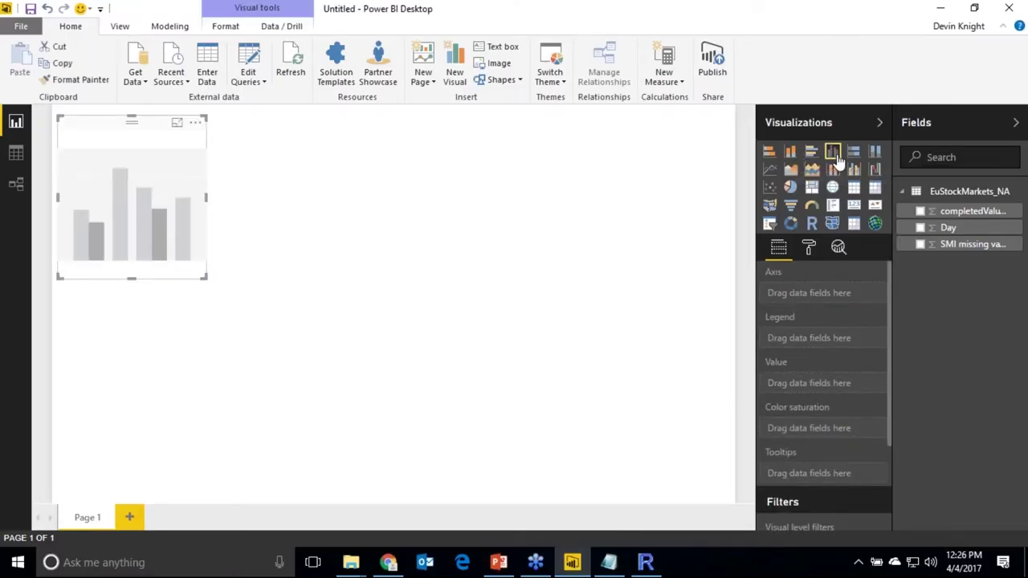
pyautogui.click(921, 246)
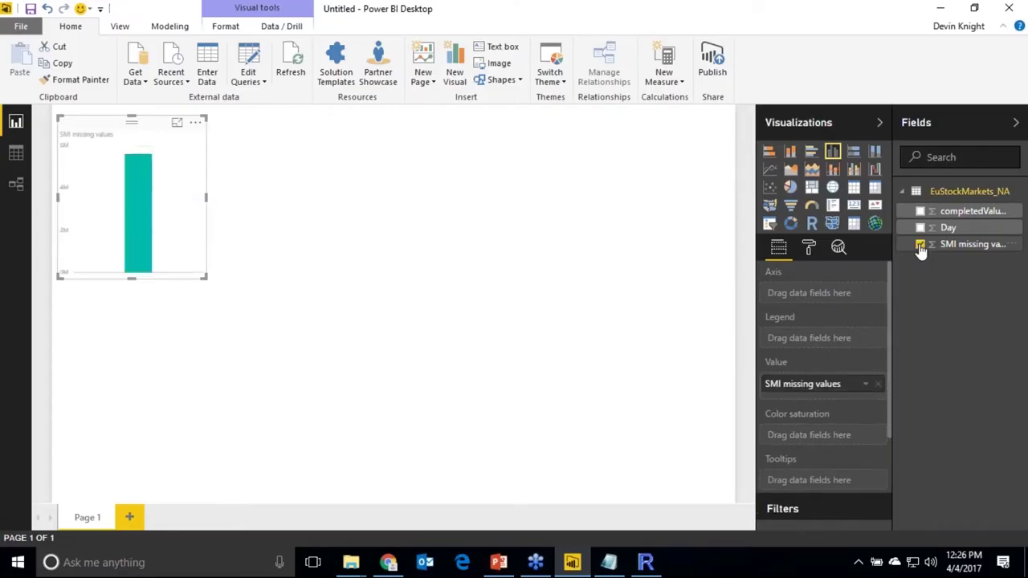
pyautogui.click(920, 212)
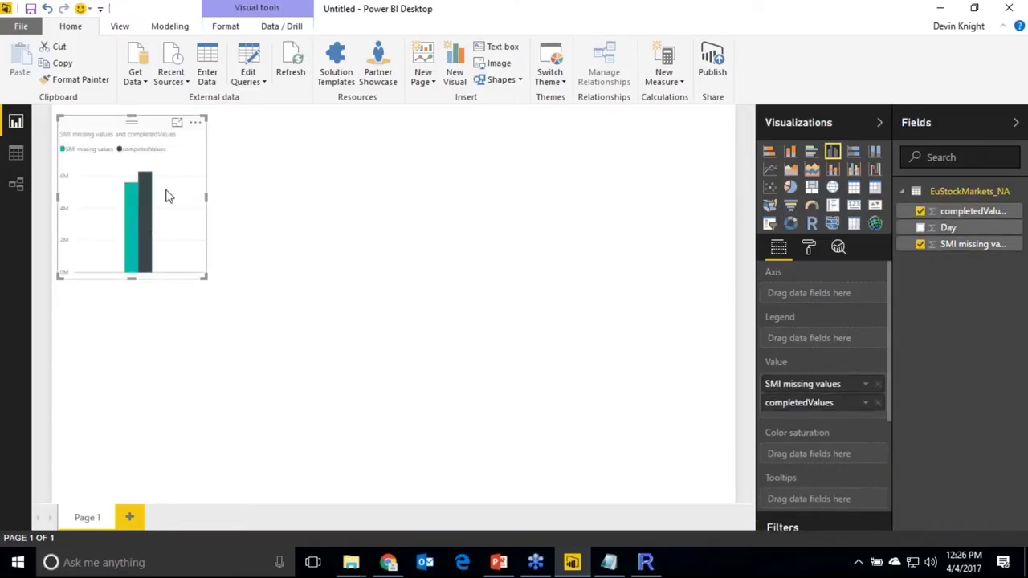
pyautogui.moveTo(955, 233); pyautogui.dragTo(819, 294)
# Step: Enlarge the column chart to cover most of the report canvas
pyautogui.moveTo(202, 277); pyautogui.dragTo(587, 448)
pyautogui.moveTo(666, 466); pyautogui.dragTo(697, 478)
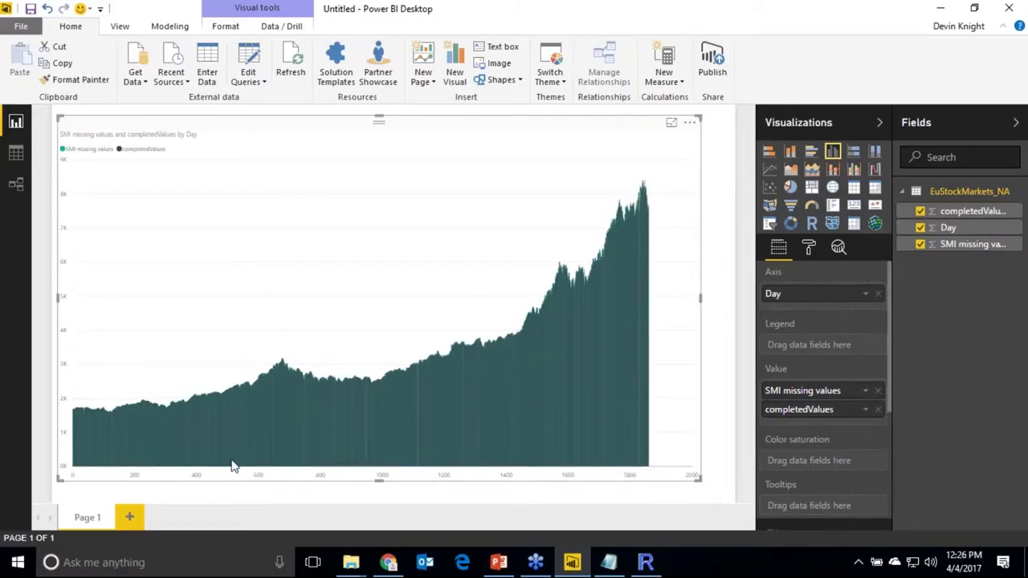
pyautogui.moveTo(84, 442)
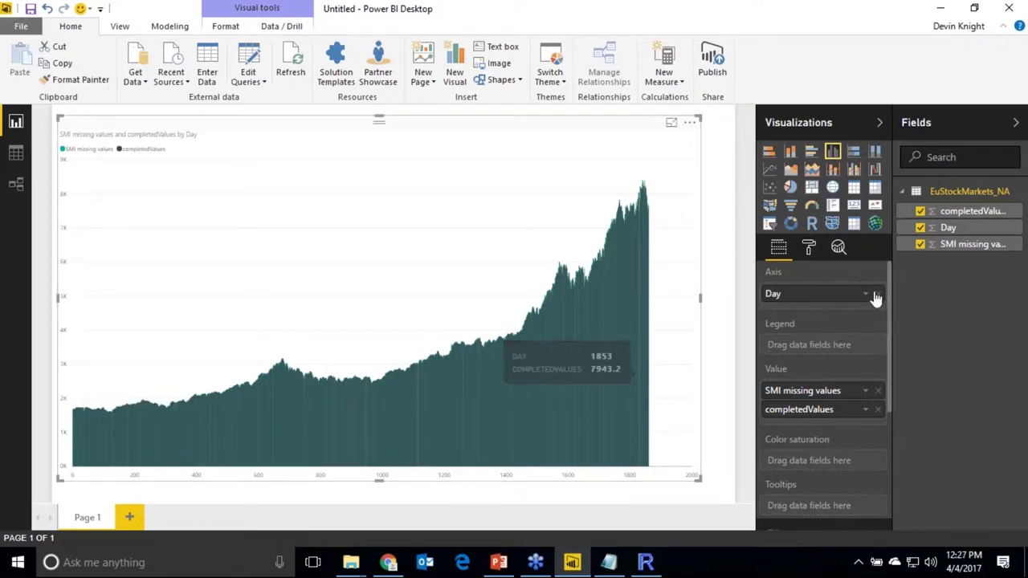
pyautogui.scroll(-2, 885, 321)
pyautogui.scroll(-4, 881, 378)
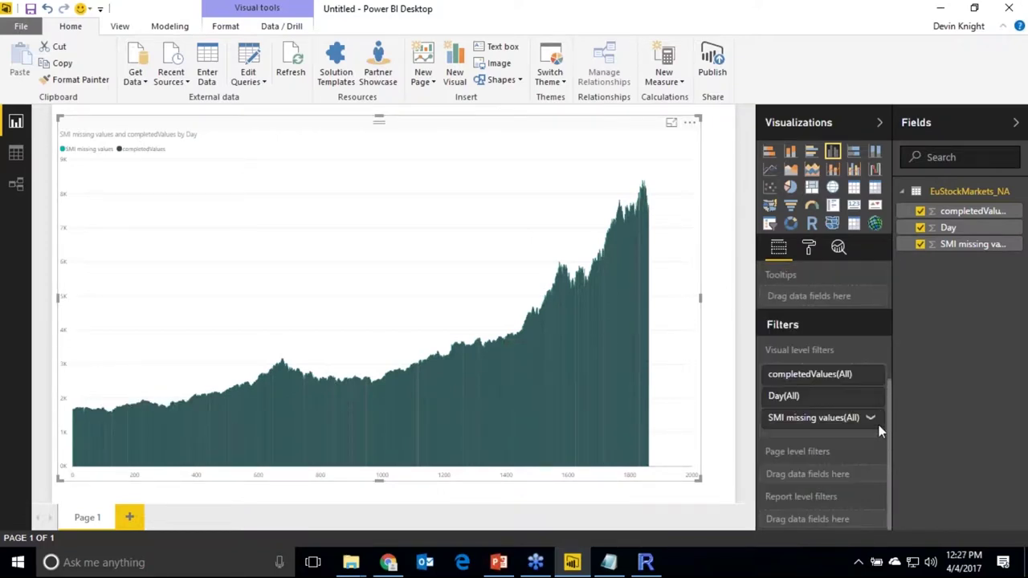
# Step: Give Day an advanced filter: 'is greater than' 0 And 'is less than or equal to' 50
pyautogui.click(866, 402)
pyautogui.scroll(-3, 863, 405)
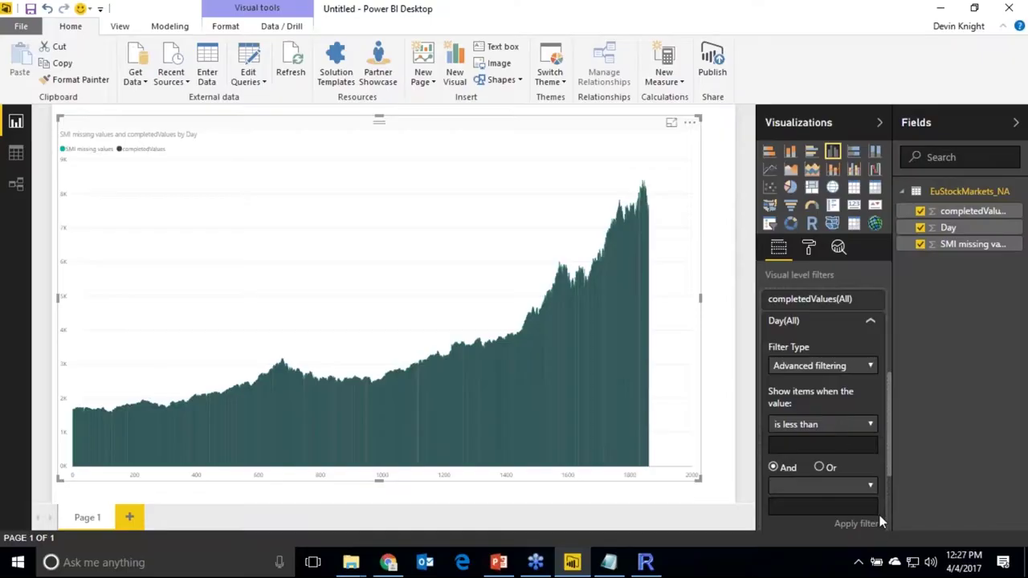
pyautogui.click(831, 426)
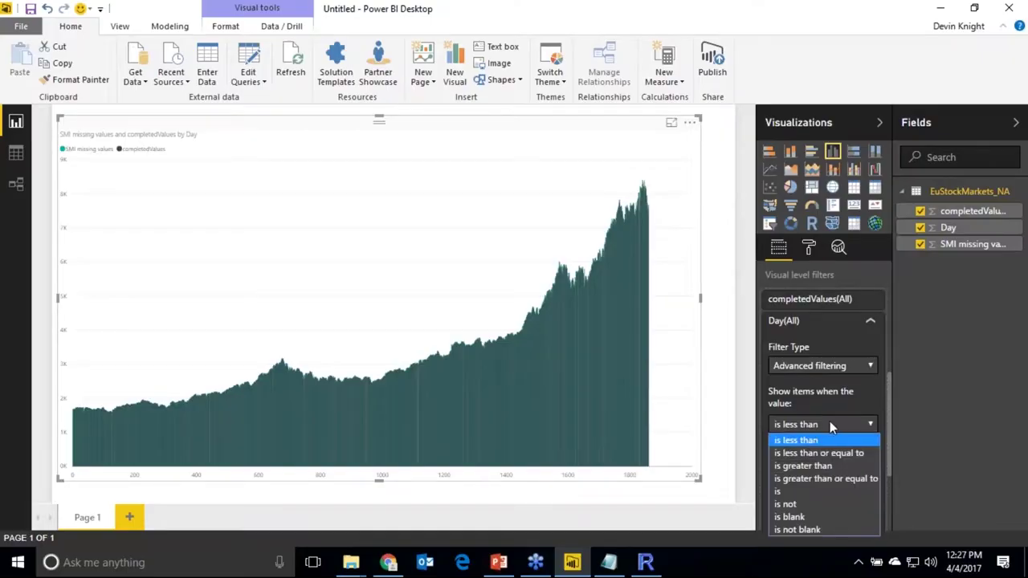
pyautogui.click(832, 465)
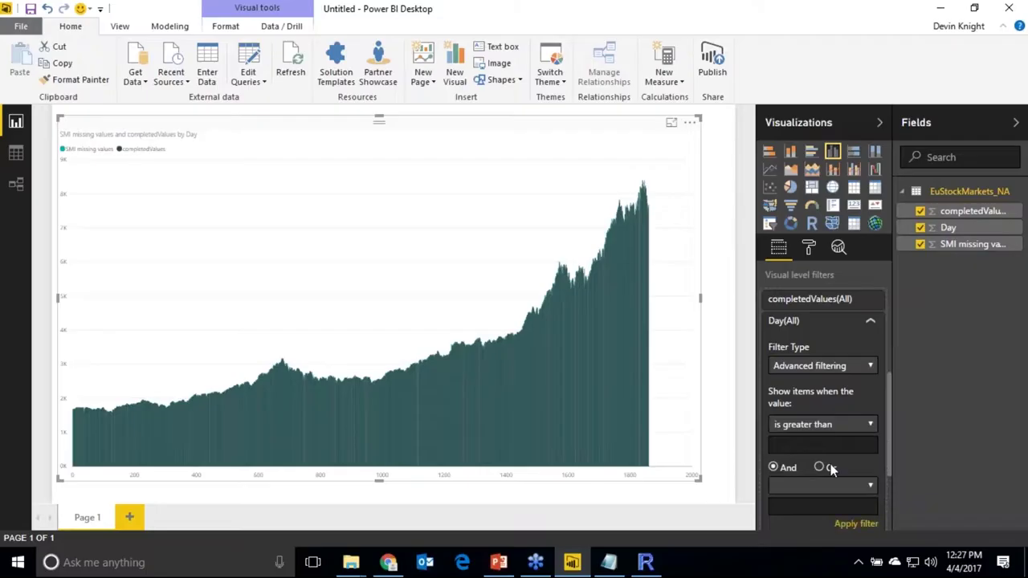
pyautogui.click(839, 425)
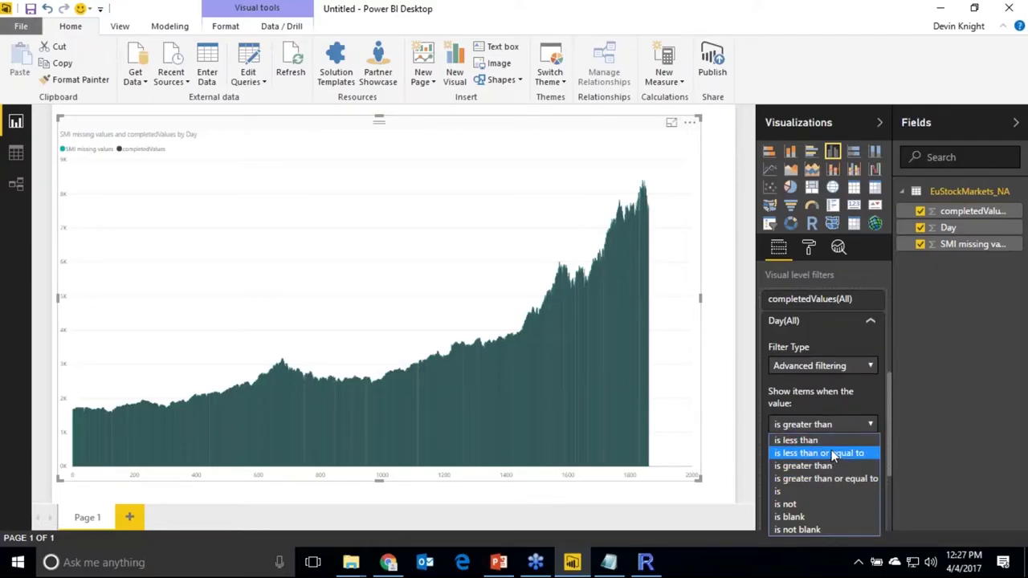
pyautogui.click(827, 466)
pyautogui.click(830, 446)
pyautogui.write('0')
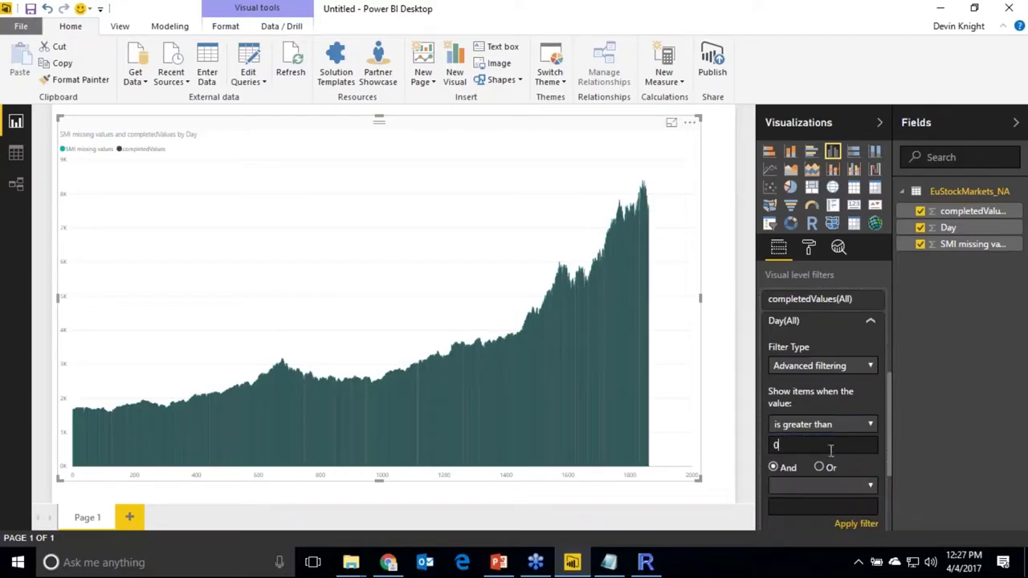
pyautogui.click(849, 483)
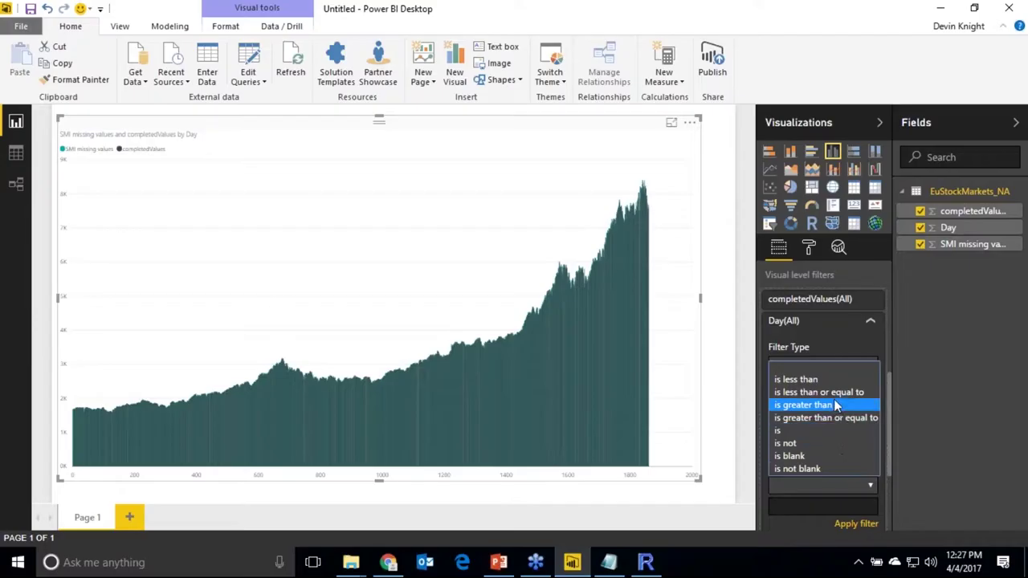
pyautogui.click(834, 393)
pyautogui.click(823, 506)
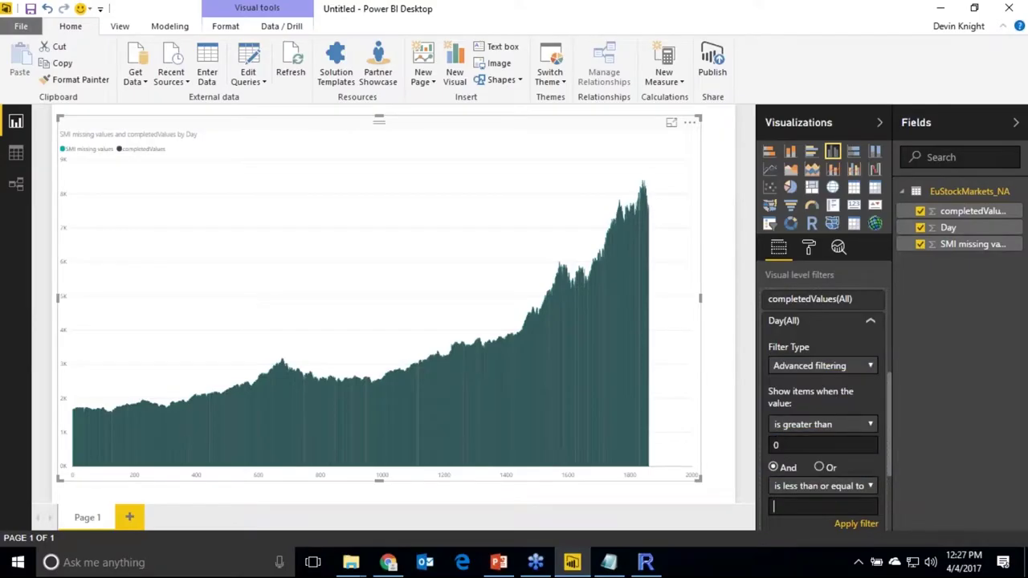
pyautogui.write('50')
# Step: Apply the Day filter and show the chart alone in Focus mode
pyautogui.click(857, 523)
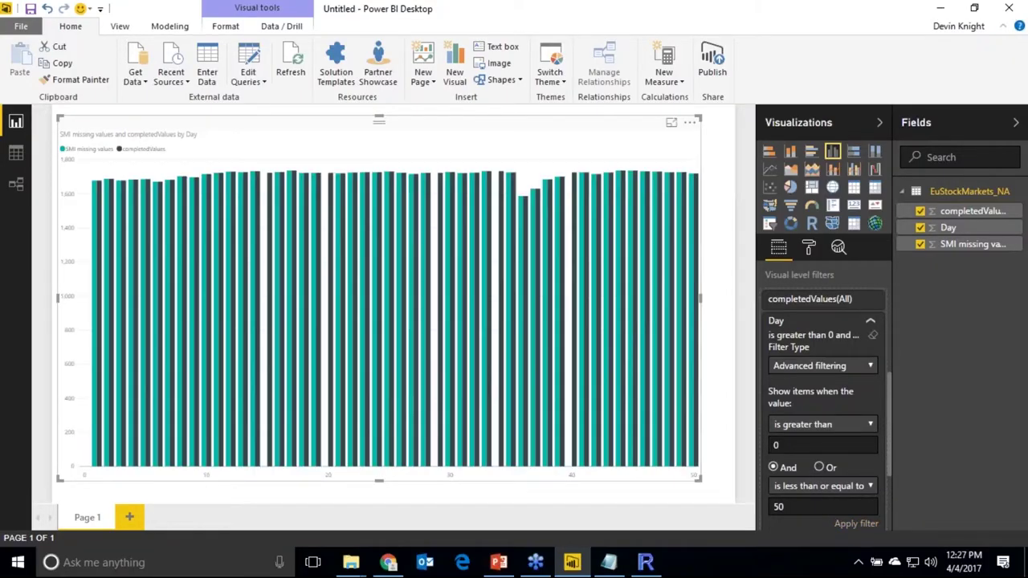
pyautogui.moveTo(183, 242)
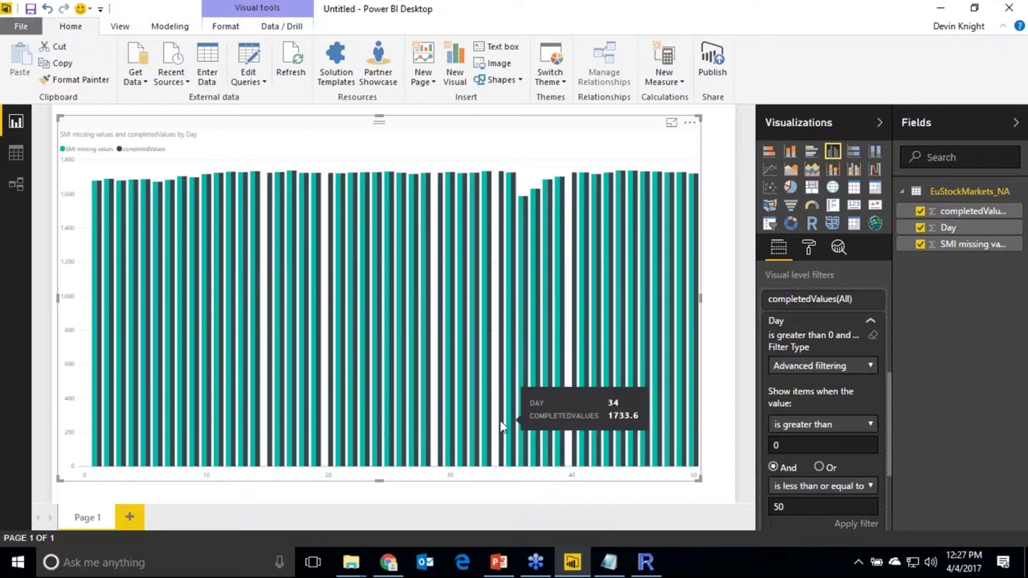
pyautogui.click(671, 122)
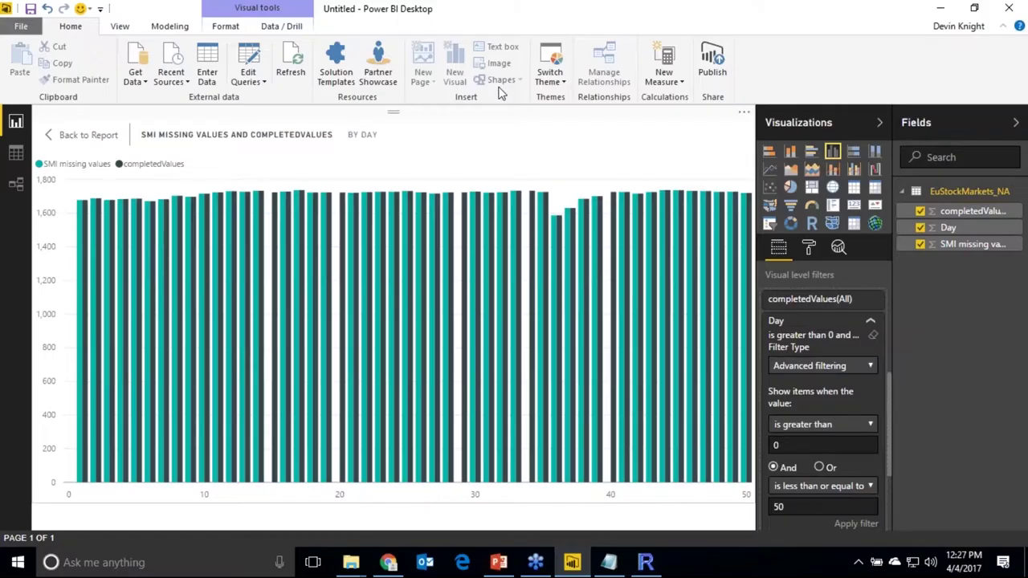
pyautogui.scroll(10, 888, 324)
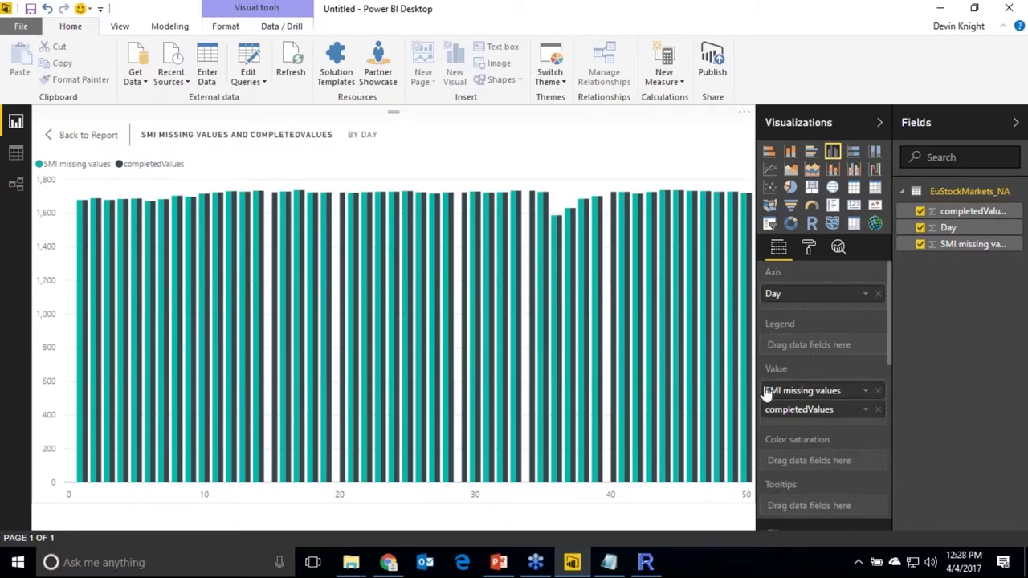
# Step: Drop SMI missing values, turn the visual into a completedValues line chart, and return to Page 1
pyautogui.click(878, 391)
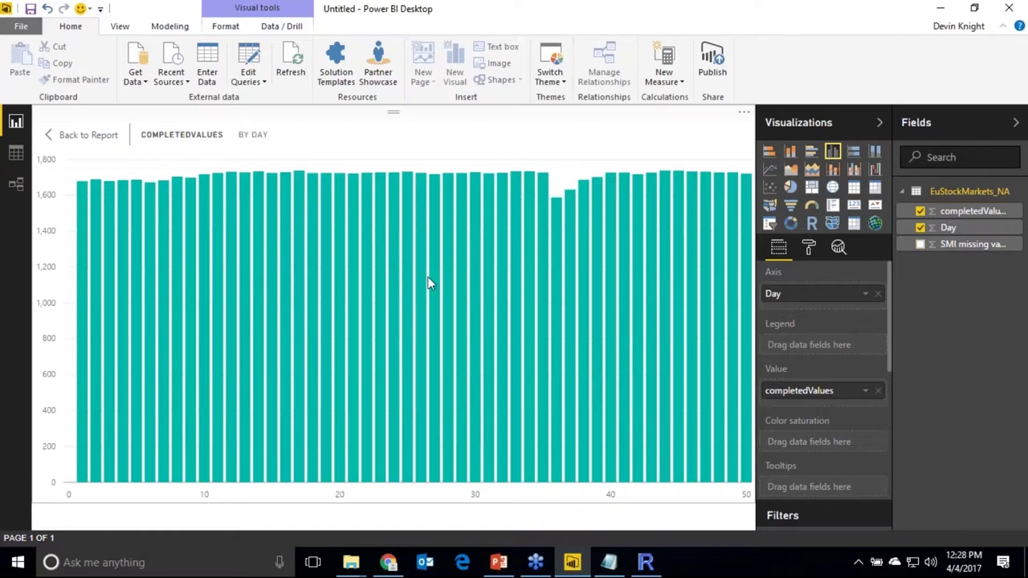
pyautogui.click(768, 170)
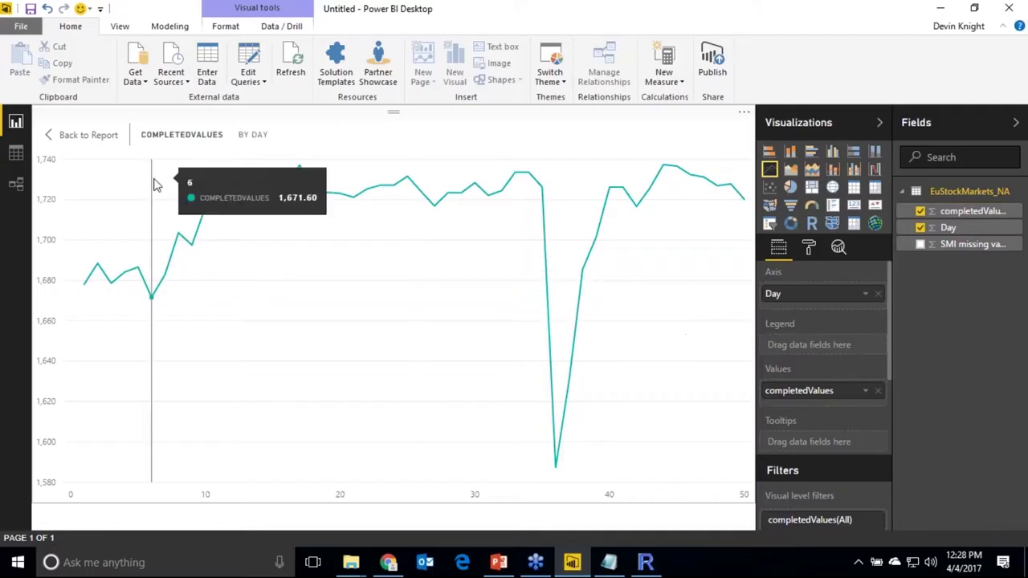
pyautogui.click(84, 135)
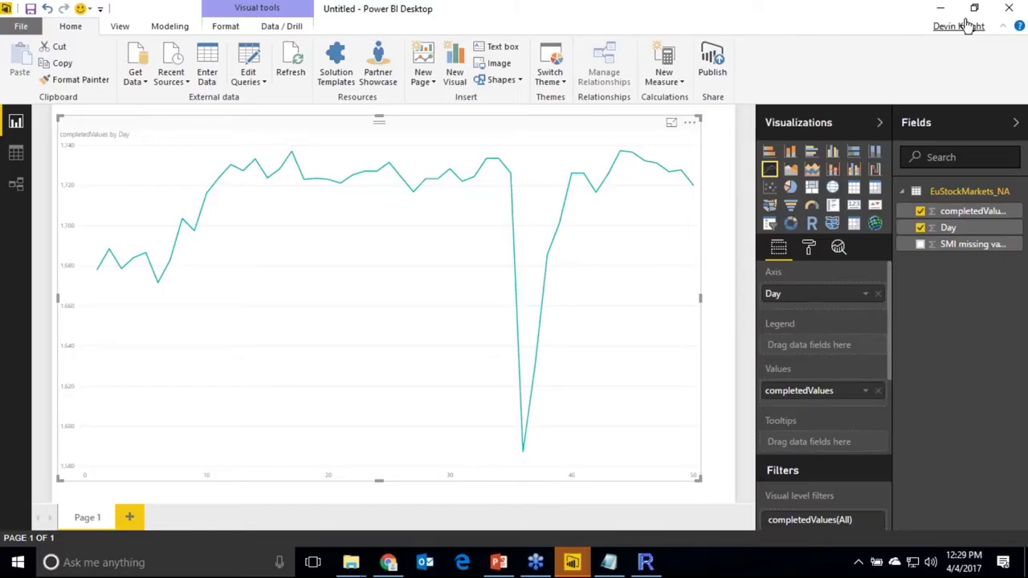
pyautogui.click(138, 58)
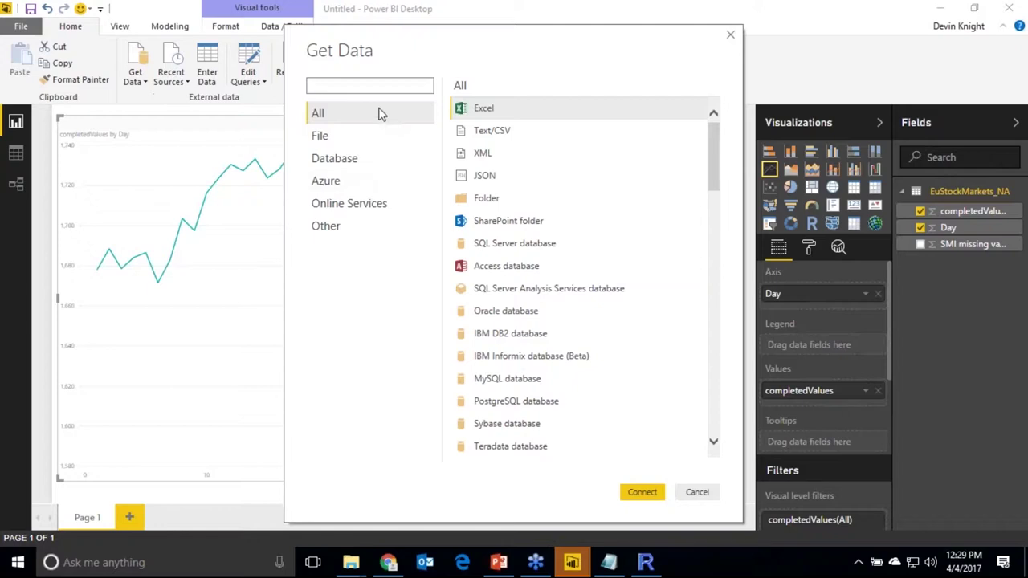
pyautogui.write('r')
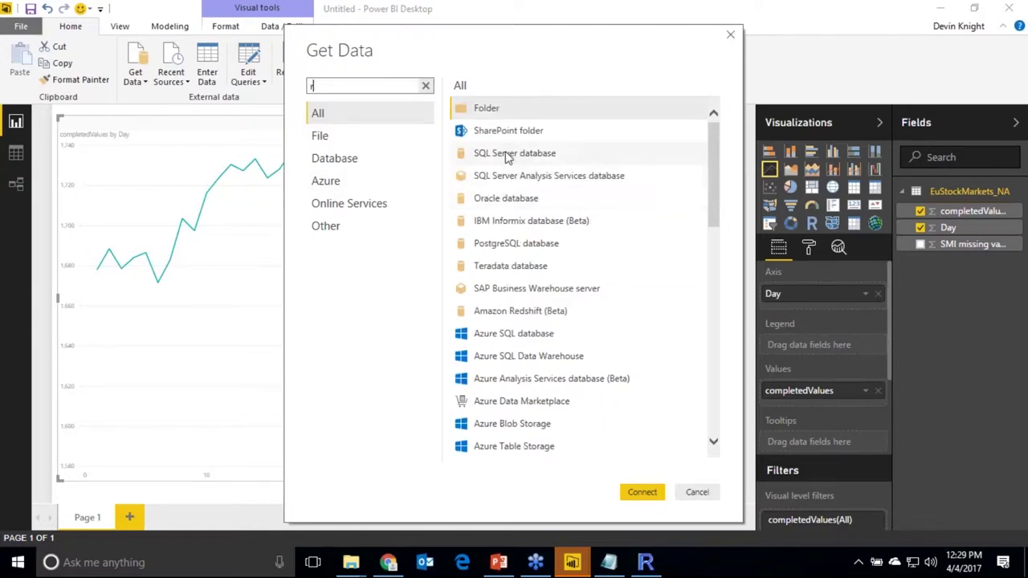
pyautogui.write(' s')
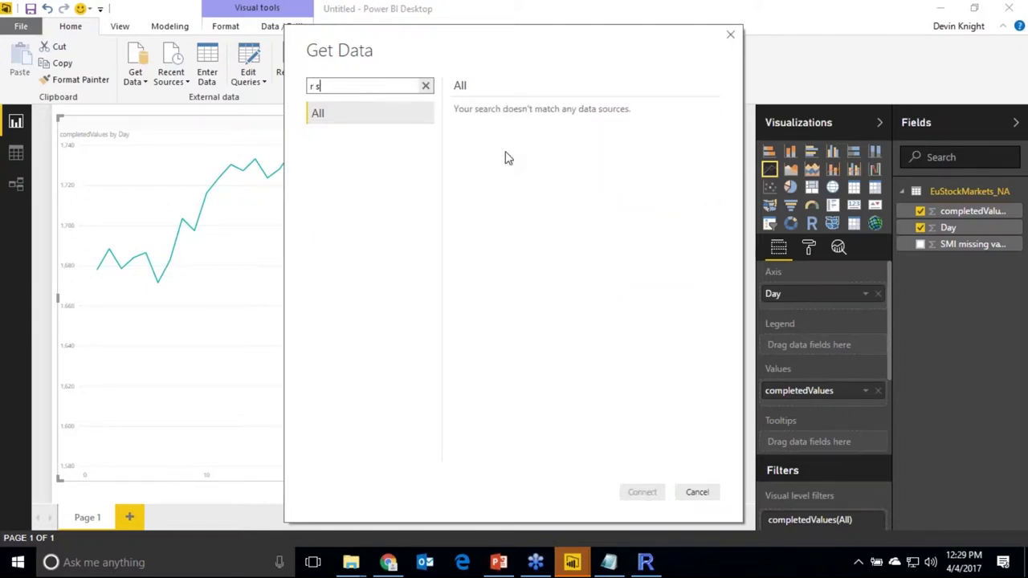
pyautogui.write('cr')
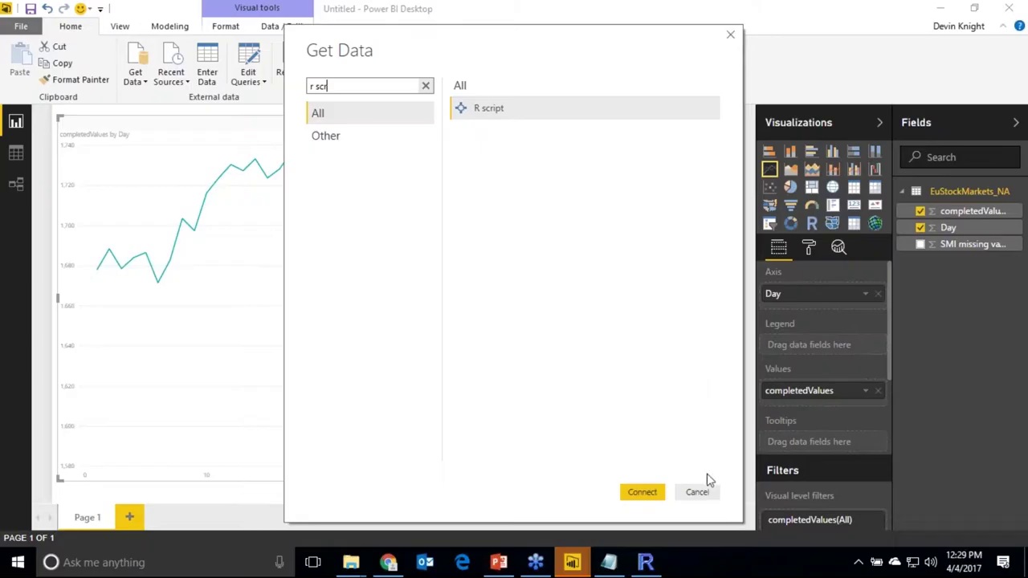
pyautogui.moveTo(645, 563)
pyautogui.click(710, 493)
pyautogui.click(351, 562)
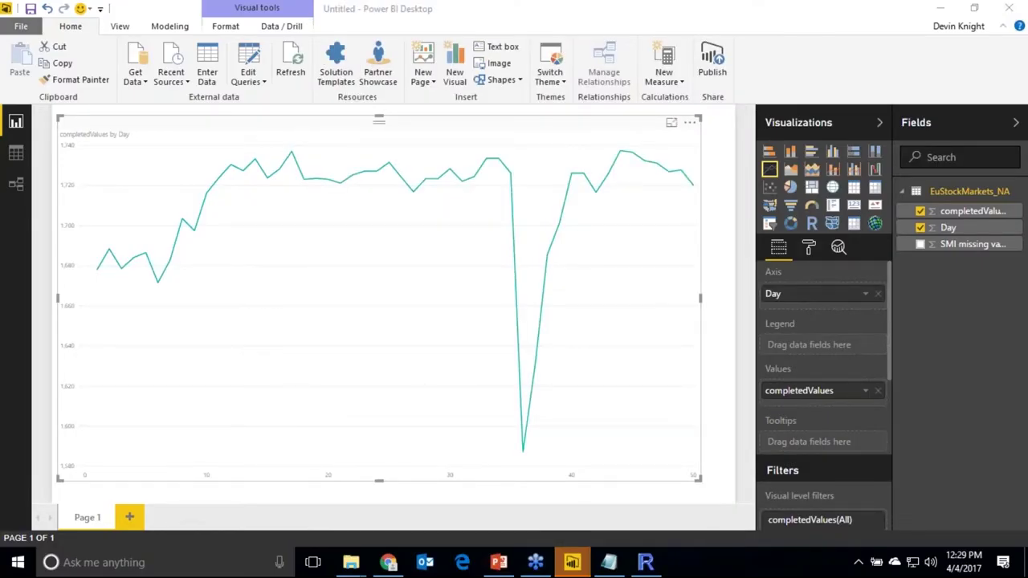
# Step: Review the R unzipping example script in Notepad, then bring Chrome to the front
pyautogui.click(608, 562)
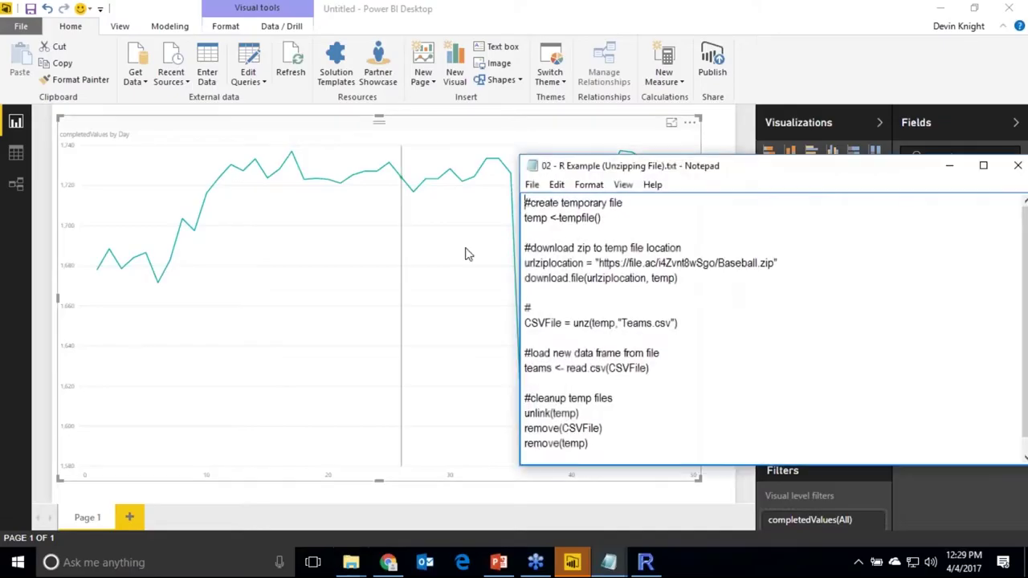
pyautogui.click(514, 241)
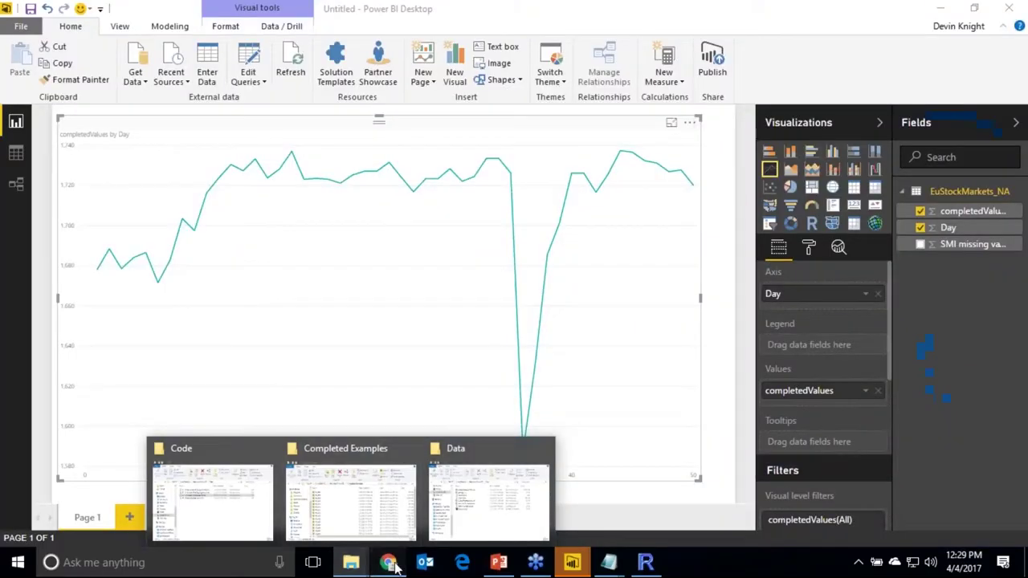
pyautogui.click(389, 563)
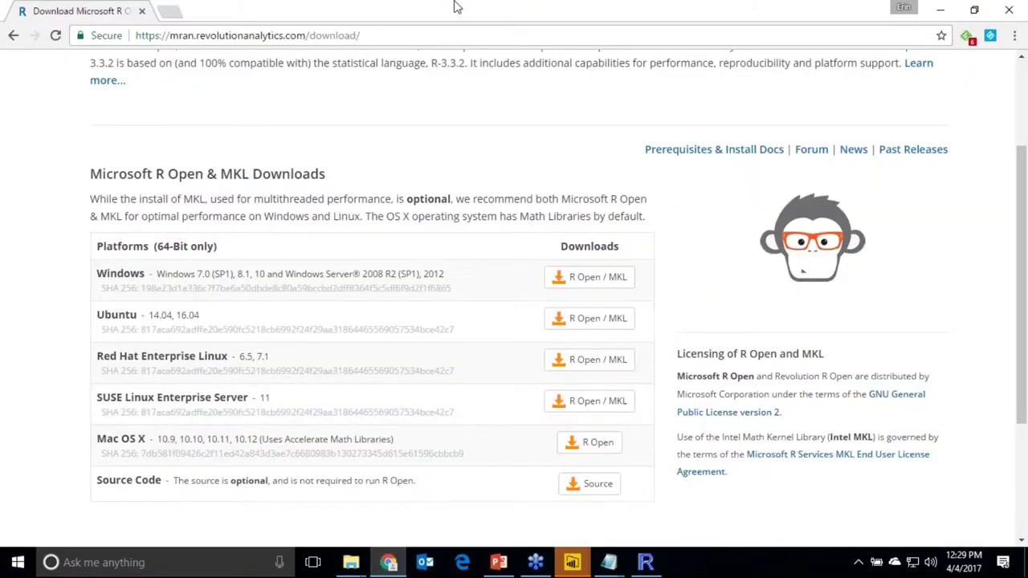
# Step: Download Baseball.zip from the pasted file.ac link and open Baseball (1).zip
pyautogui.click(358, 35)
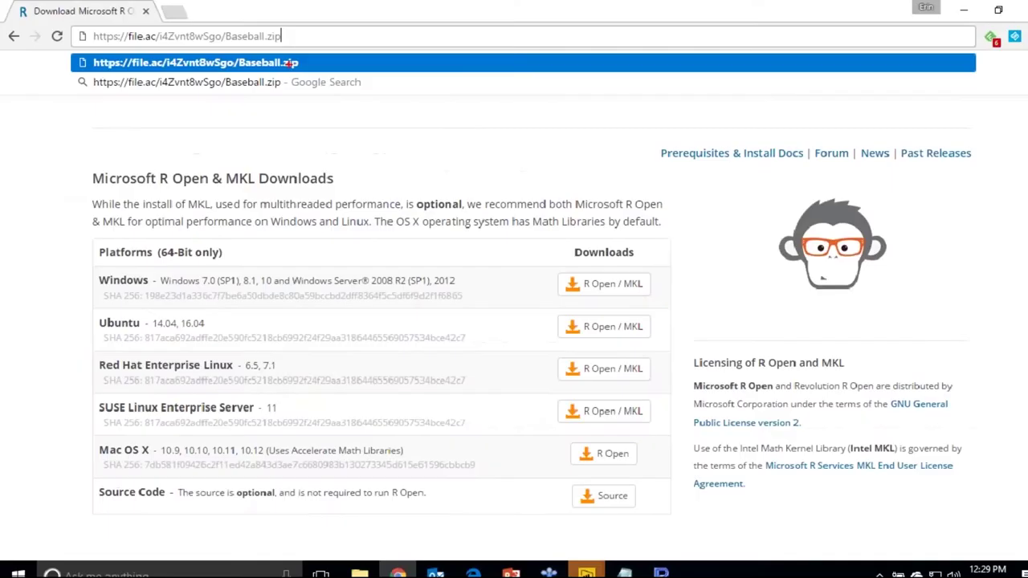
pyautogui.press('Return')
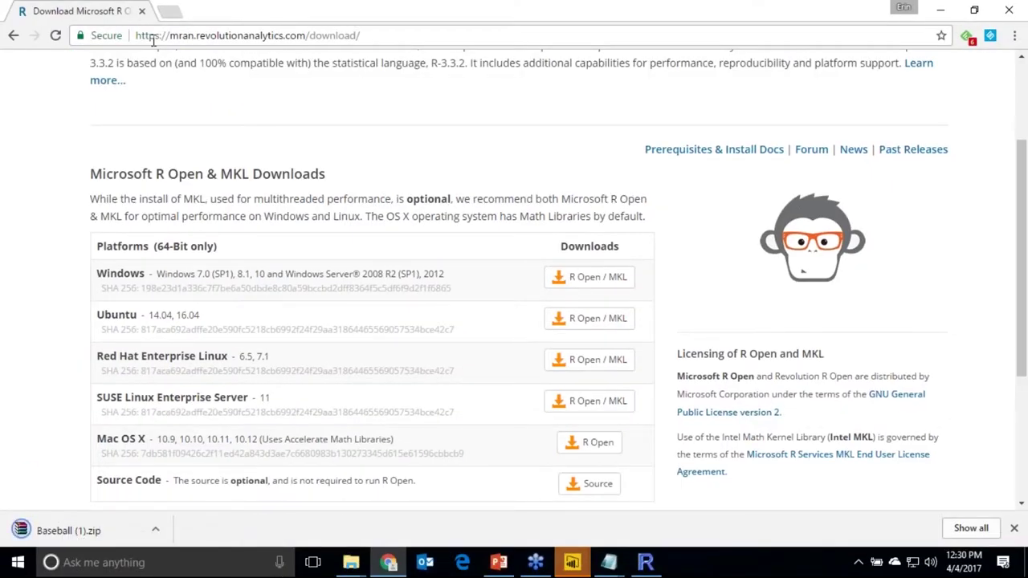
pyautogui.click(118, 523)
# Step: Dismiss the WinRAR licence reminder and open Teams.csv from the Baseball archive
pyautogui.moveTo(682, 129); pyautogui.dragTo(428, 105)
pyautogui.click(817, 354)
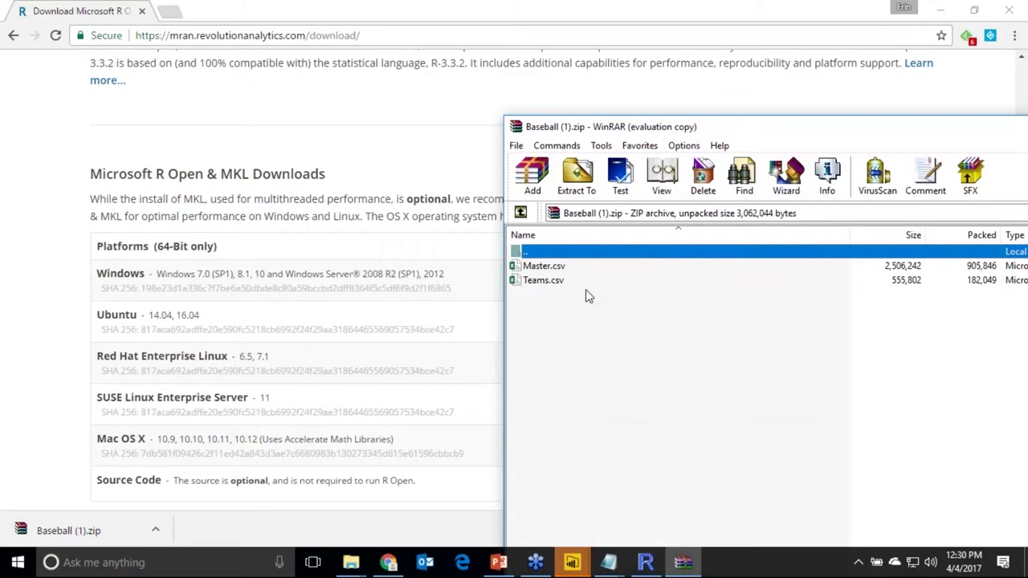
pyautogui.moveTo(696, 131); pyautogui.dragTo(429, 110)
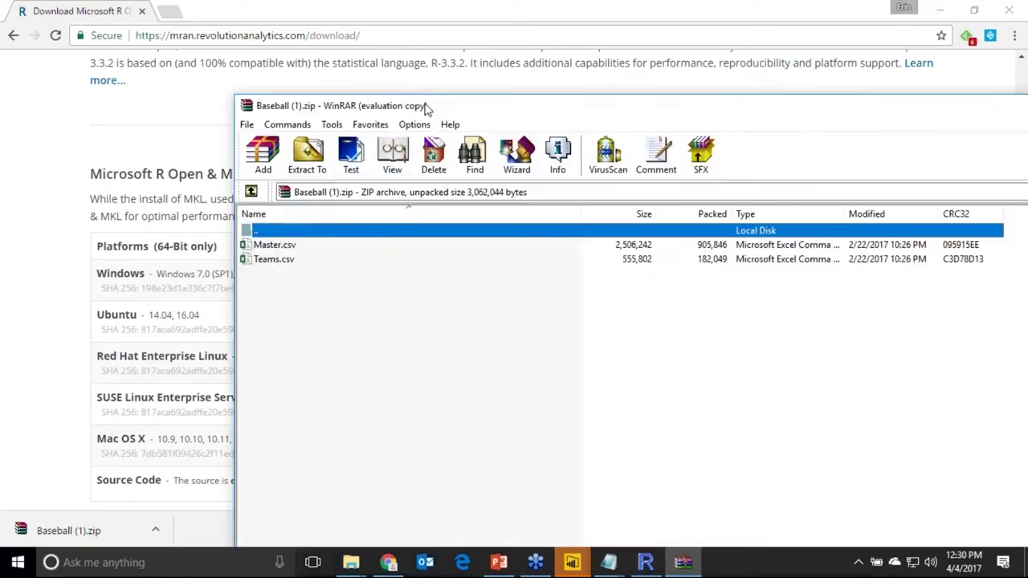
pyautogui.click(278, 247)
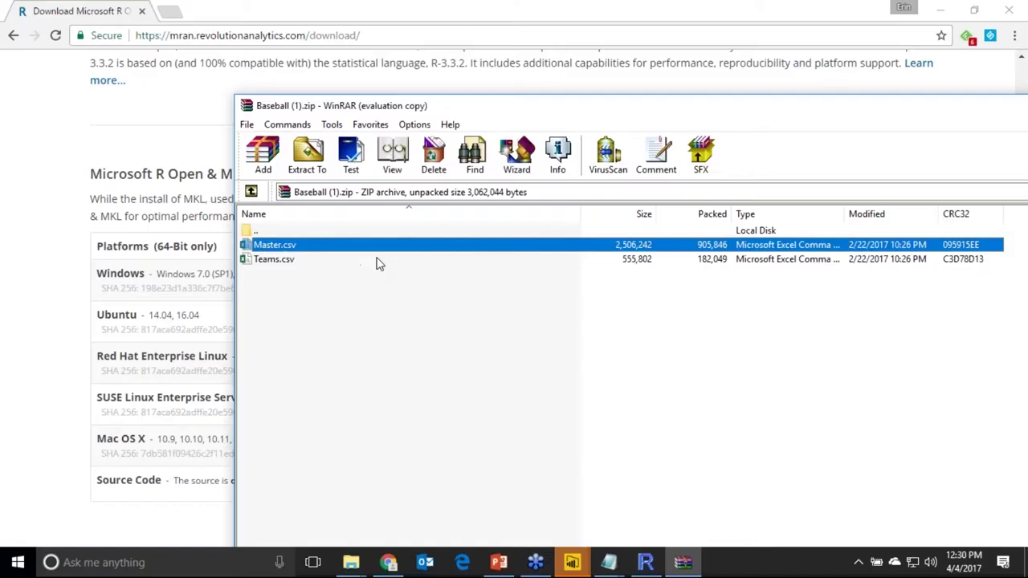
pyautogui.click(294, 264)
pyautogui.doubleClick(288, 265)
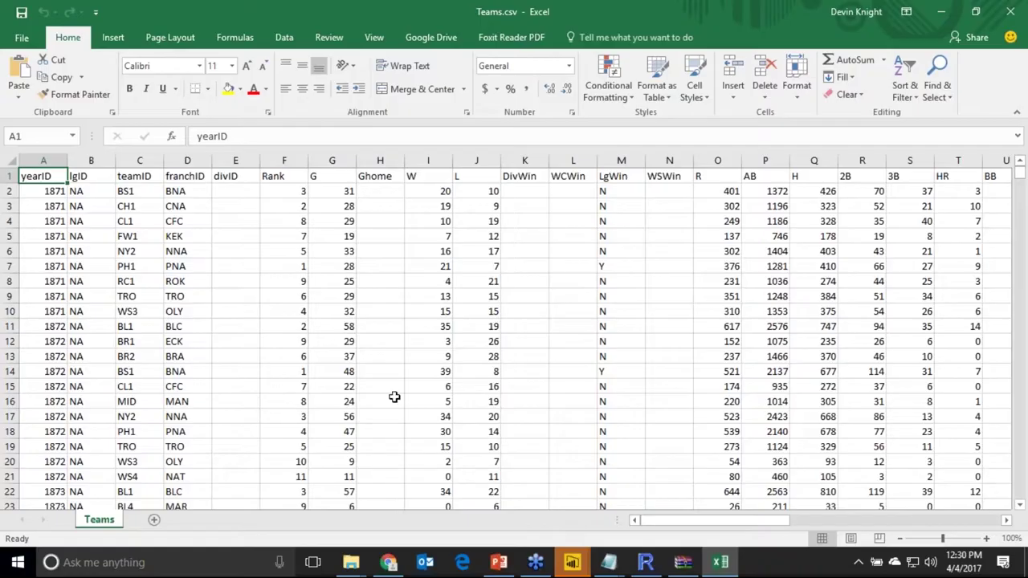
# Step: Close the Teams.csv spreadsheet, the WinRAR archive and Chrome
pyautogui.click(1010, 12)
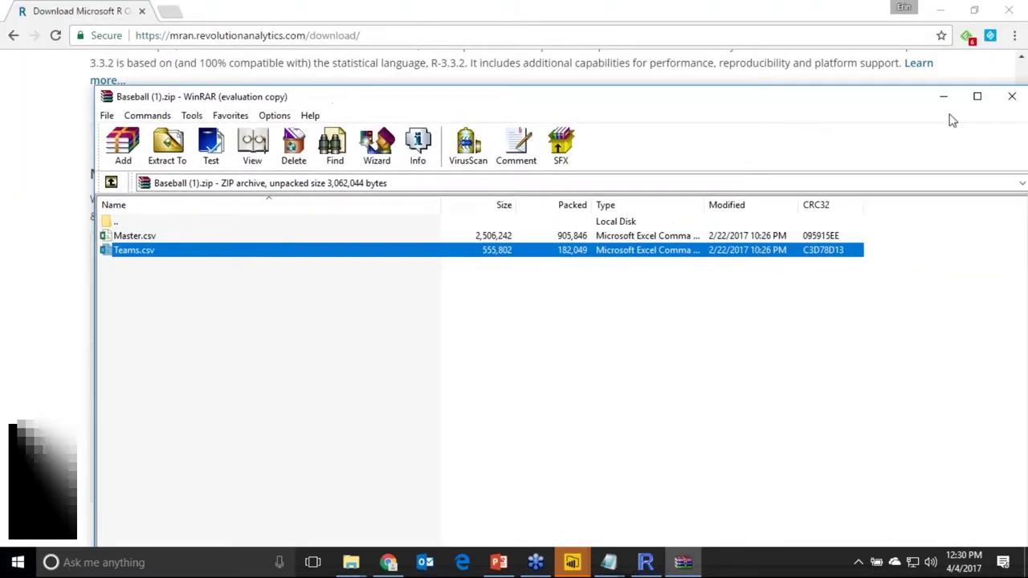
pyautogui.click(998, 106)
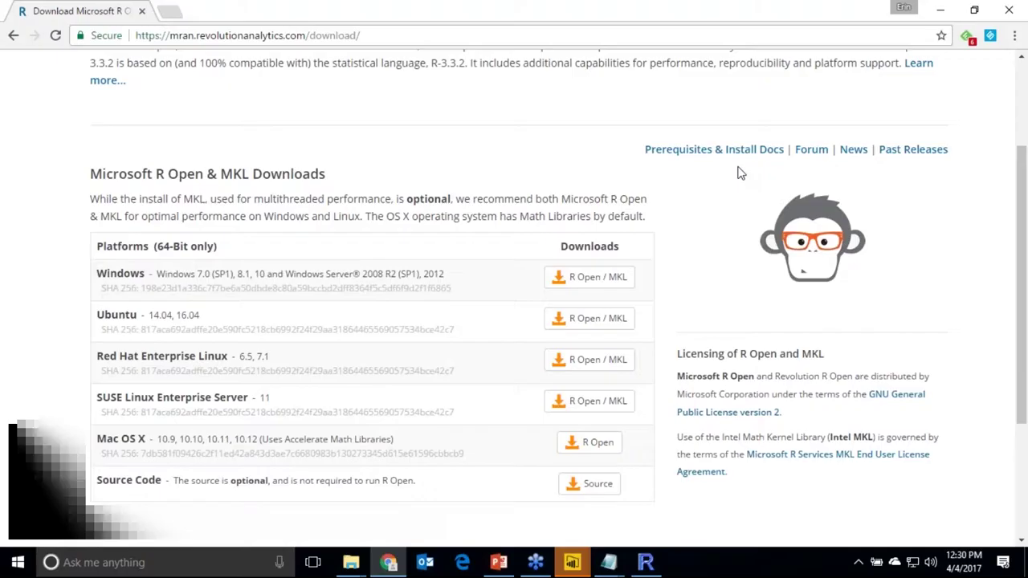
pyautogui.click(1005, 12)
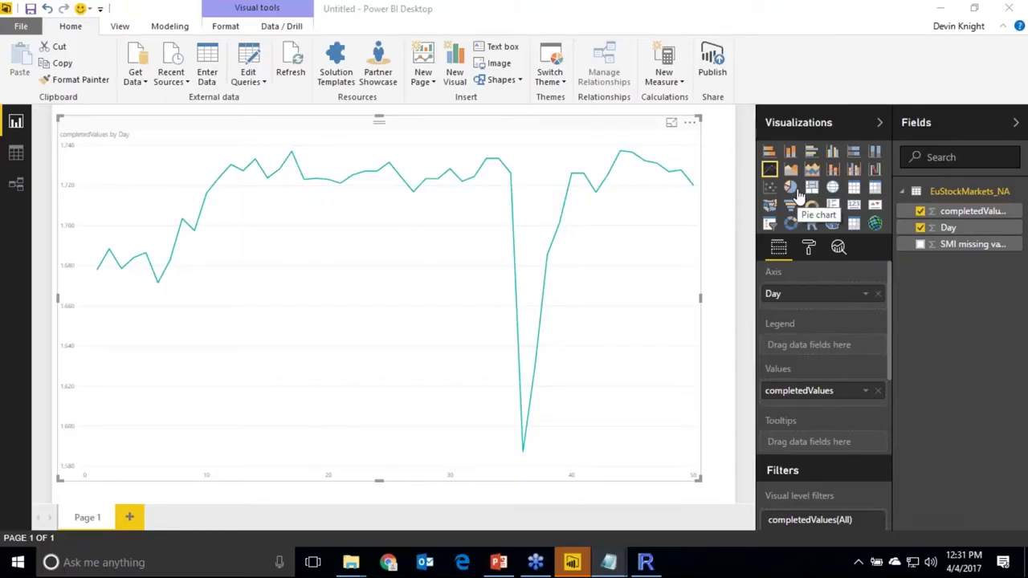
# Step: Delete the line chart and connect to a new R script data source from Other
pyautogui.click(631, 133)
pyautogui.press('Delete')
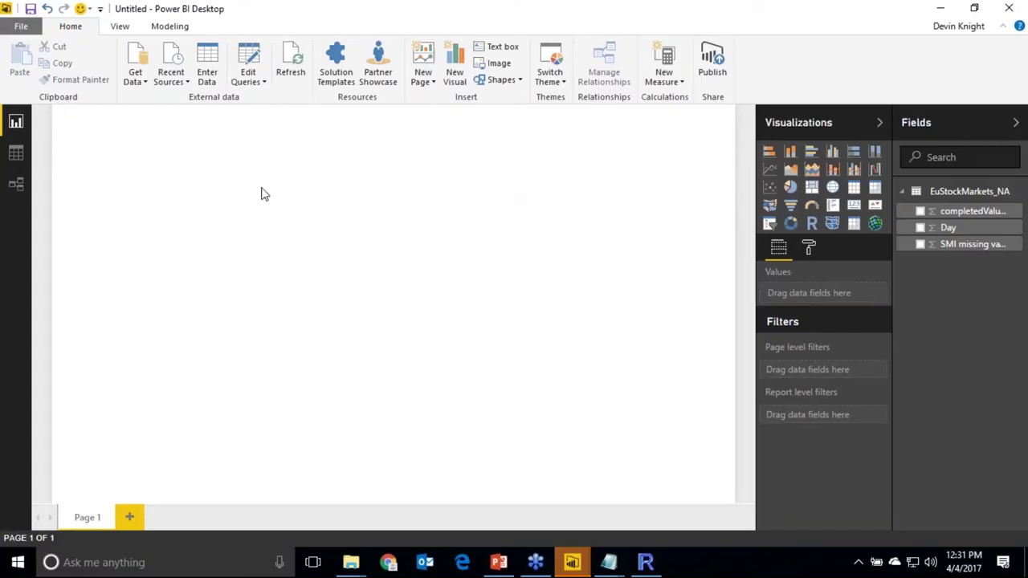
pyautogui.click(135, 77)
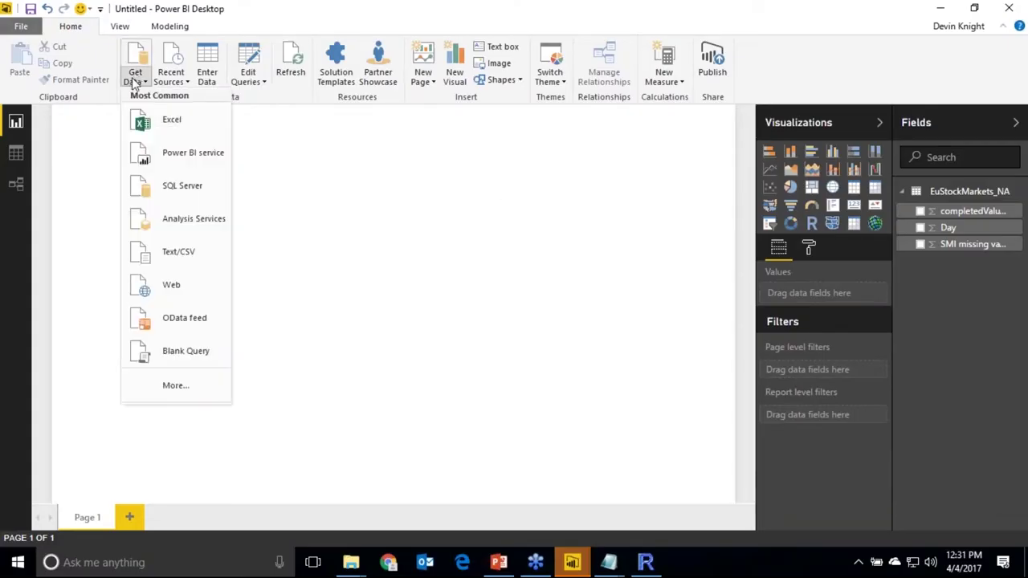
pyautogui.click(182, 391)
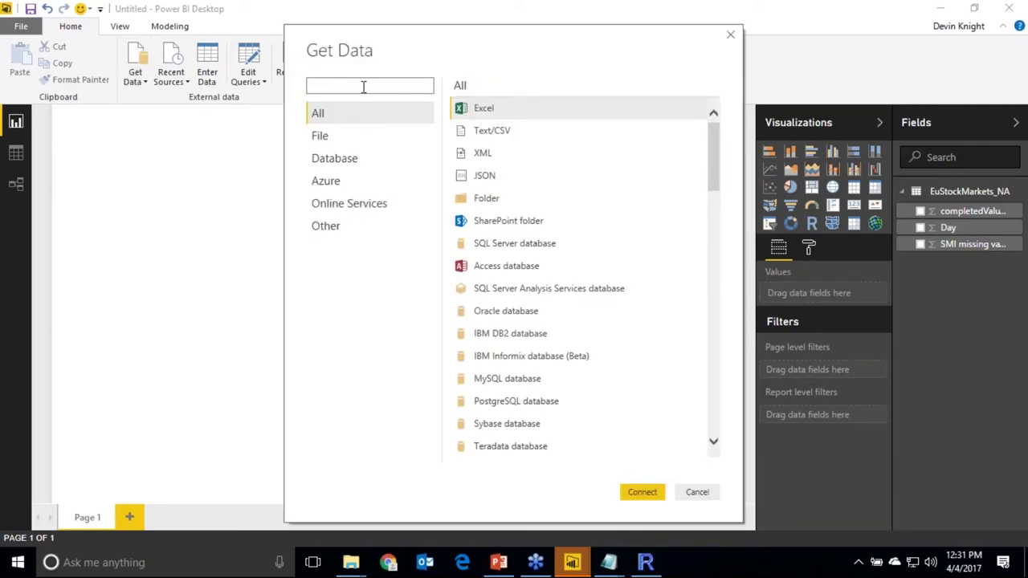
pyautogui.click(337, 223)
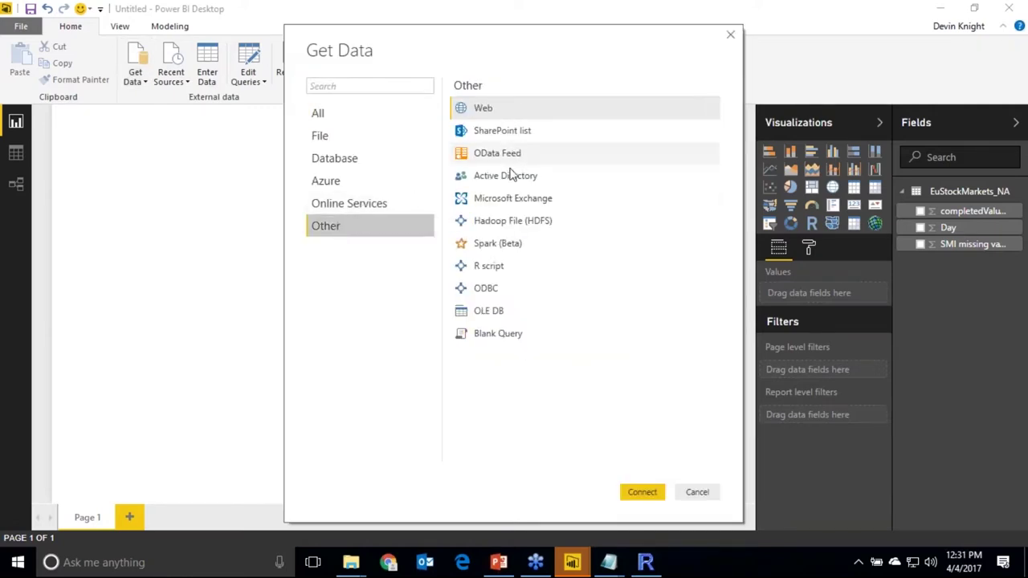
pyautogui.click(491, 266)
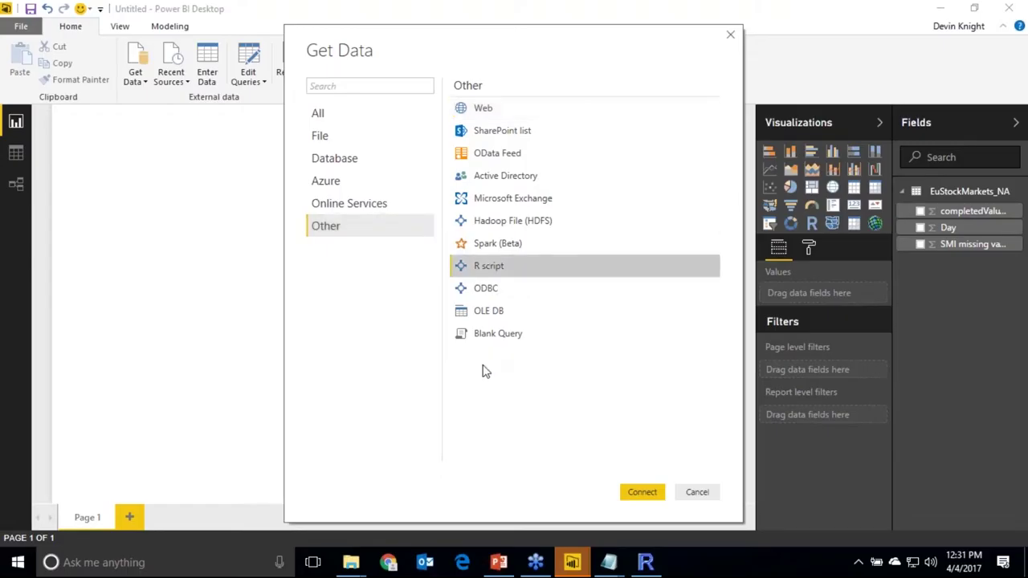
pyautogui.click(638, 495)
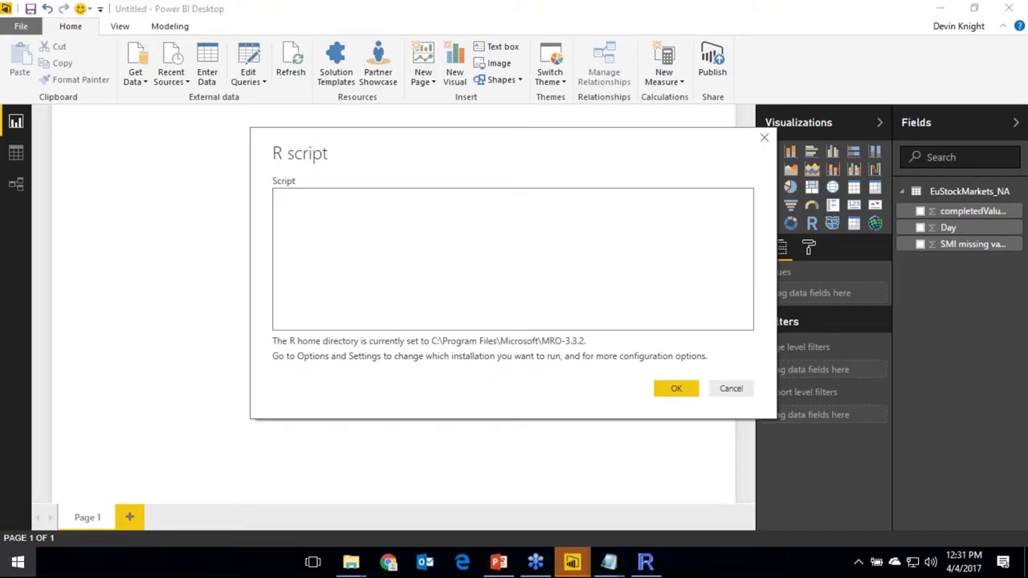
# Step: Launch RStudio by searching 'rs' from the Start menu
pyautogui.press('super')
pyautogui.write('rs')
pyautogui.press('Return')
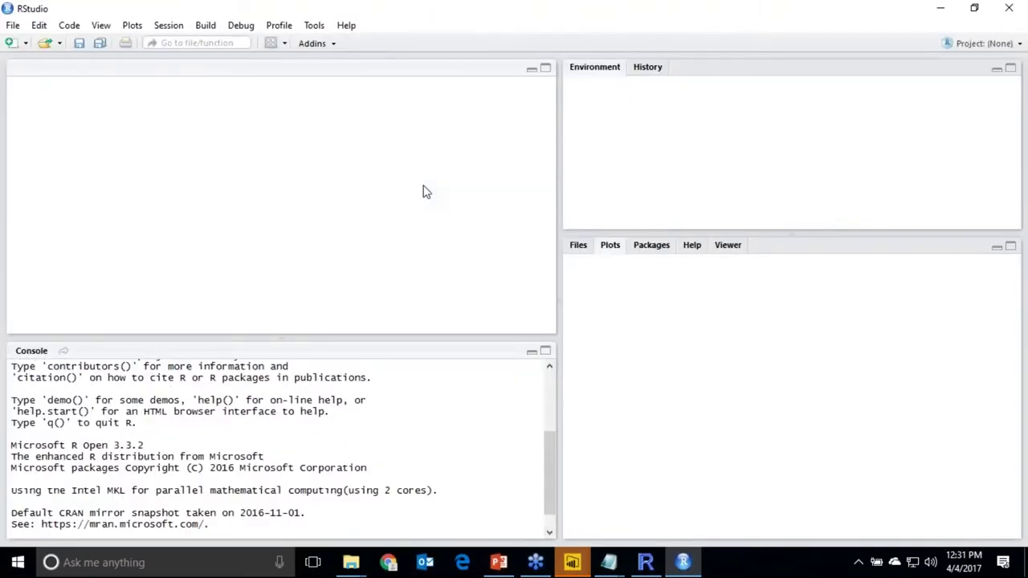
# Step: Replace the editor contents with the Baseball unzipping script and review its tempfile and urlziplocation lines
pyautogui.hotkey('ctrl', 'a')
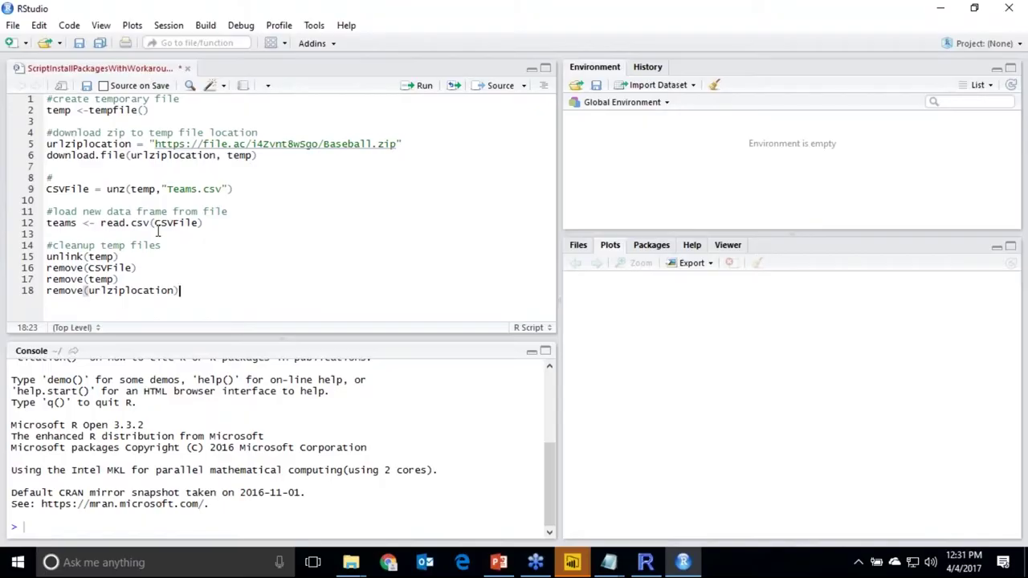
pyautogui.moveTo(151, 110); pyautogui.dragTo(50, 110)
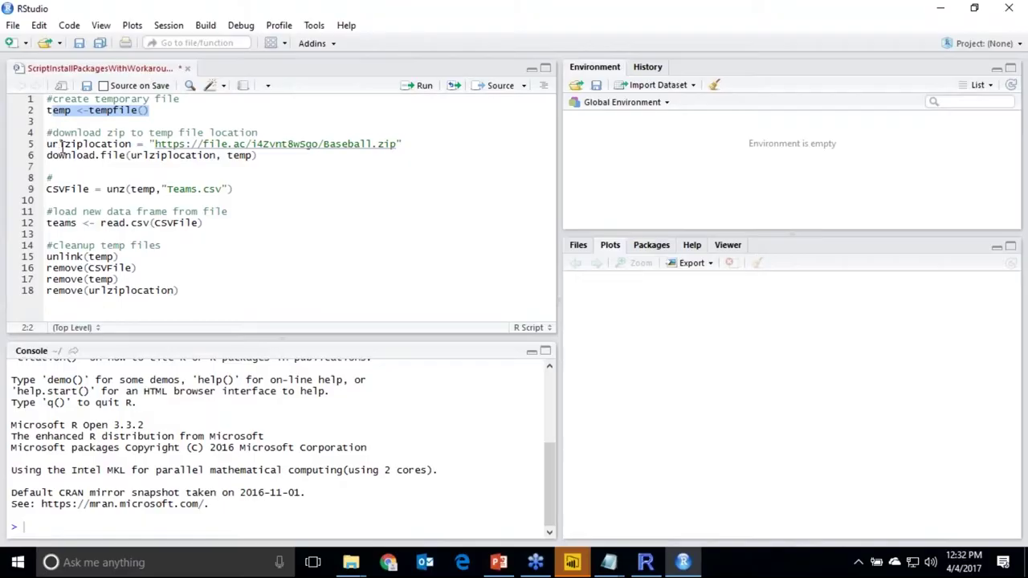
pyautogui.doubleClick(62, 145)
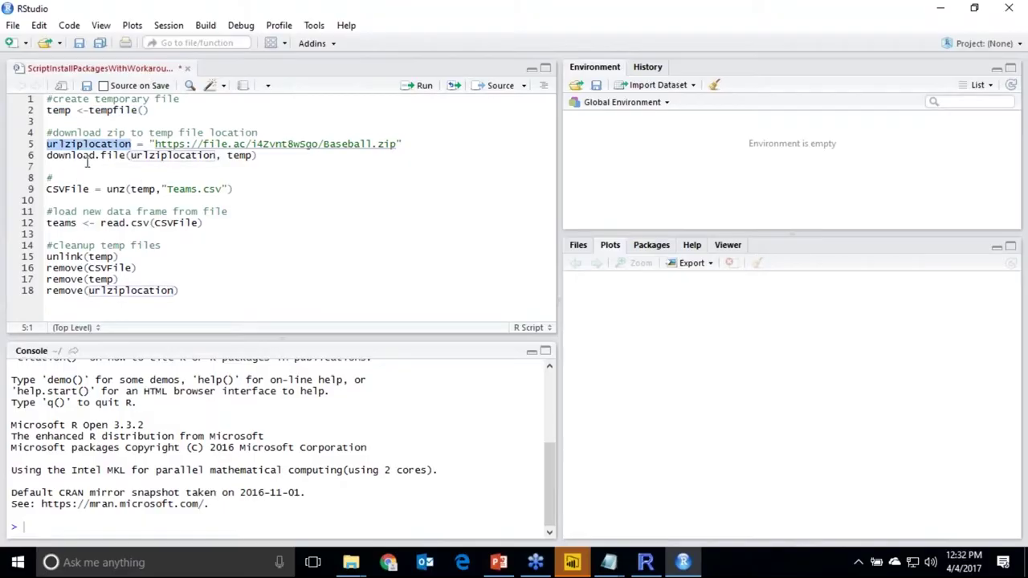
pyautogui.moveTo(412, 145); pyautogui.dragTo(156, 144)
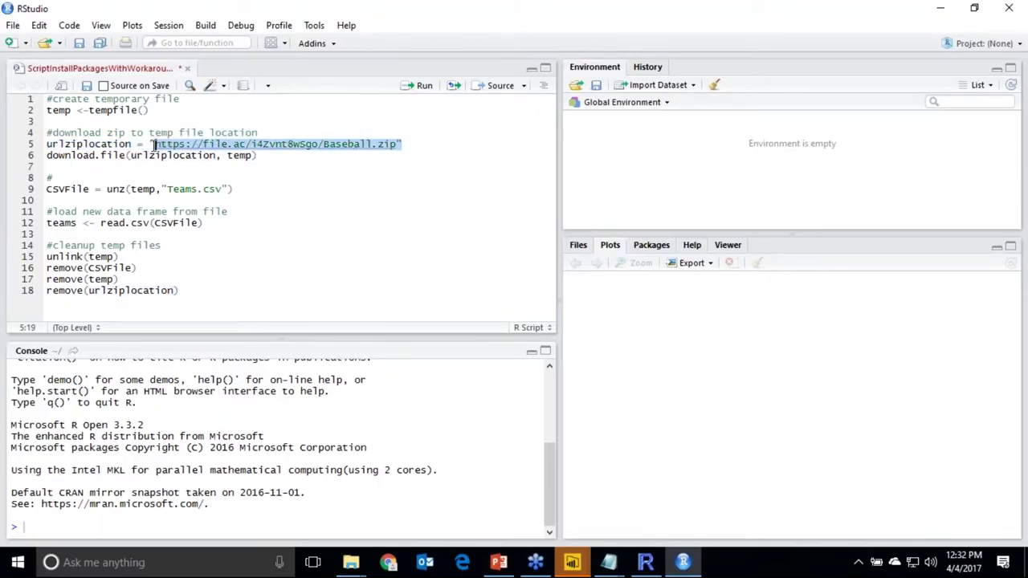
pyautogui.click(245, 171)
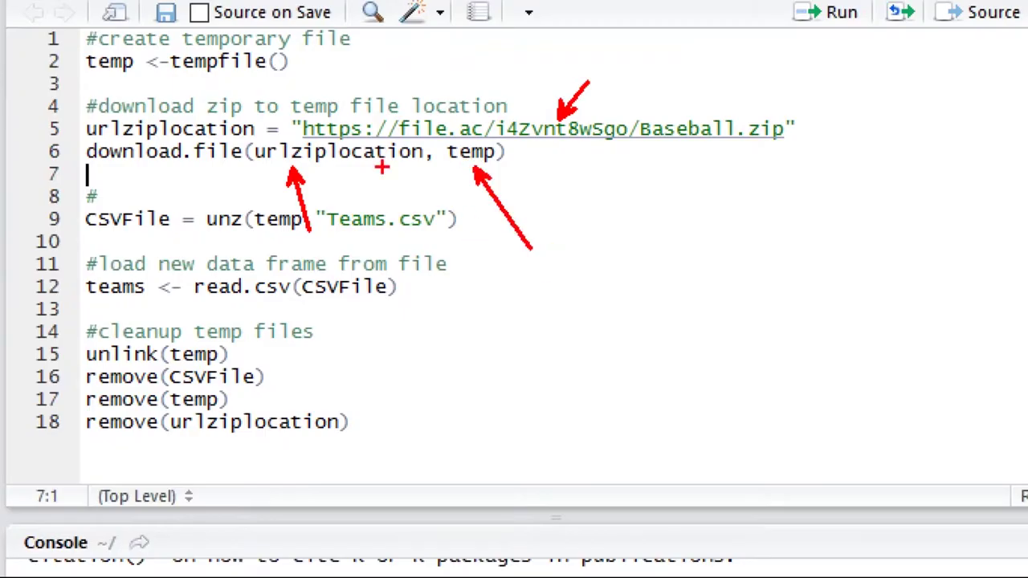
pyautogui.moveTo(84, 72); pyautogui.dragTo(136, 73)
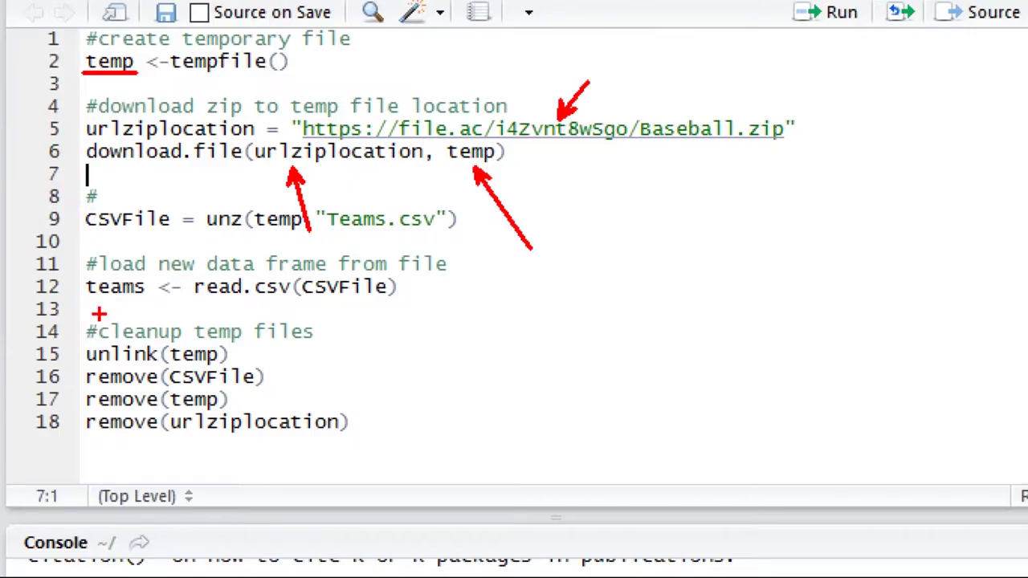
pyautogui.press('Escape')
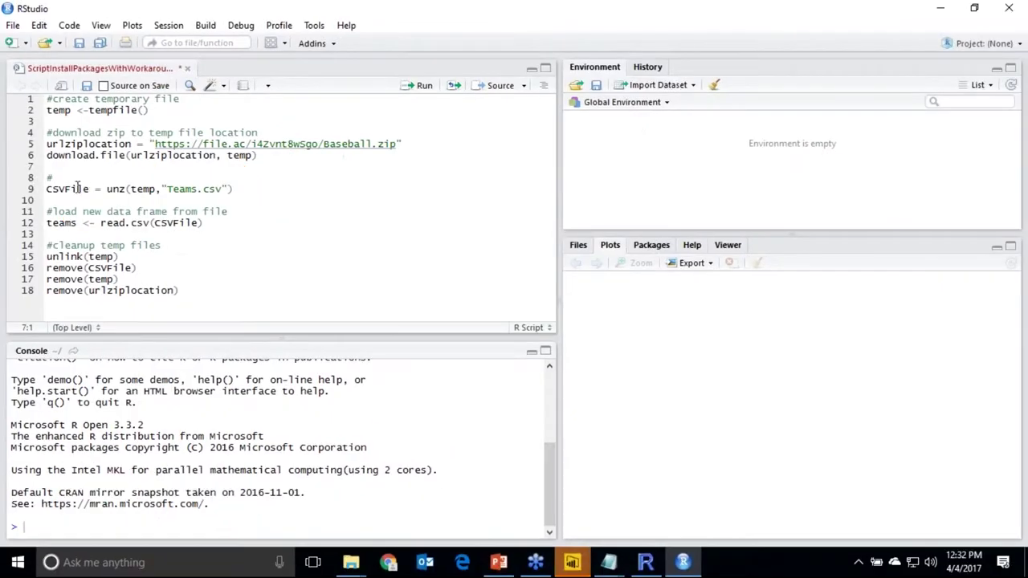
# Step: Review the CSVFile line, then Source the whole script to load the teams data frame
pyautogui.moveTo(229, 191); pyautogui.dragTo(62, 190)
pyautogui.click(141, 213)
pyautogui.hotkey('ctrl', '1')
pyautogui.moveTo(201, 153); pyautogui.dragTo(255, 184)
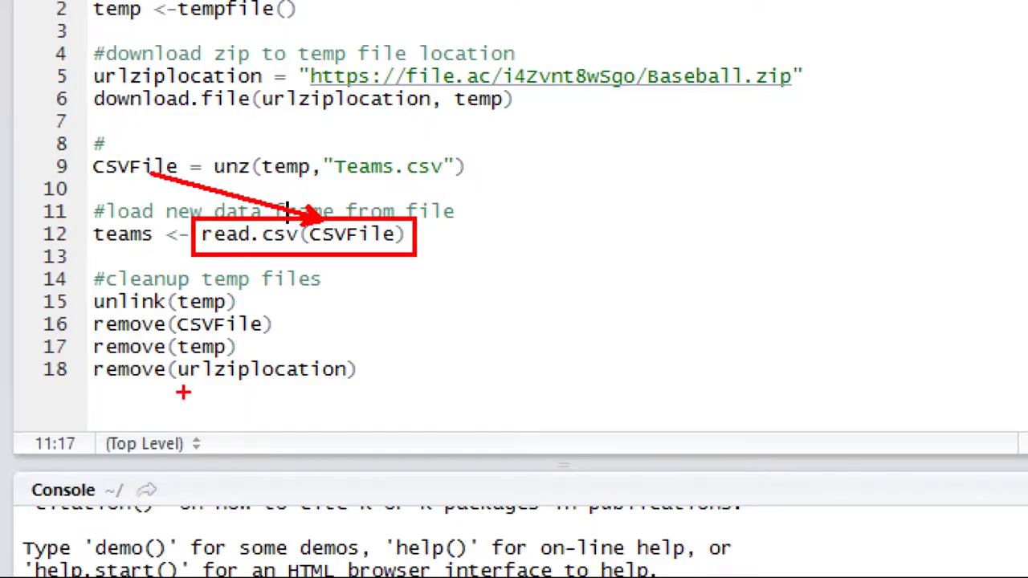
pyautogui.moveTo(72, 273); pyautogui.dragTo(397, 402)
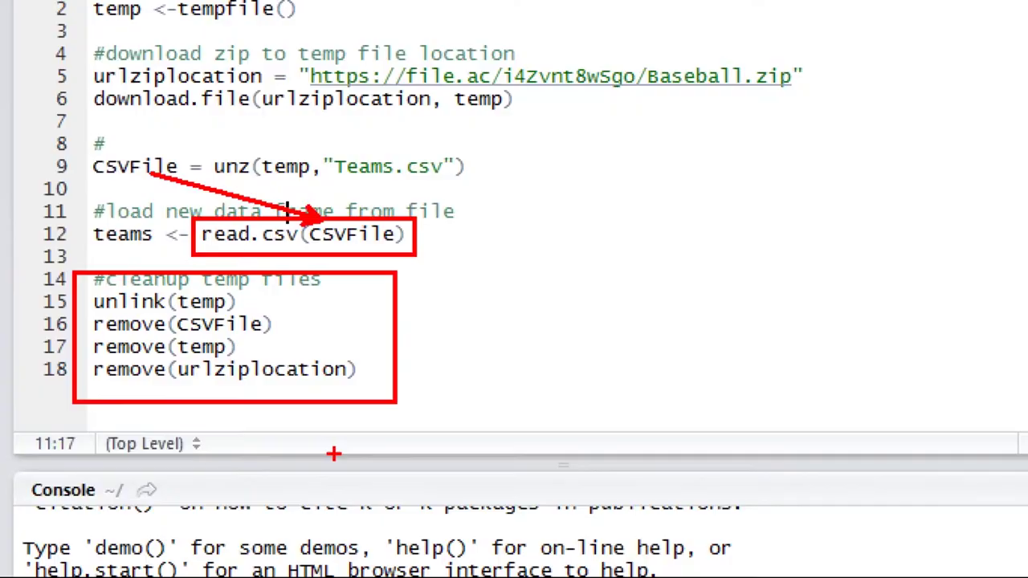
pyautogui.press('Escape')
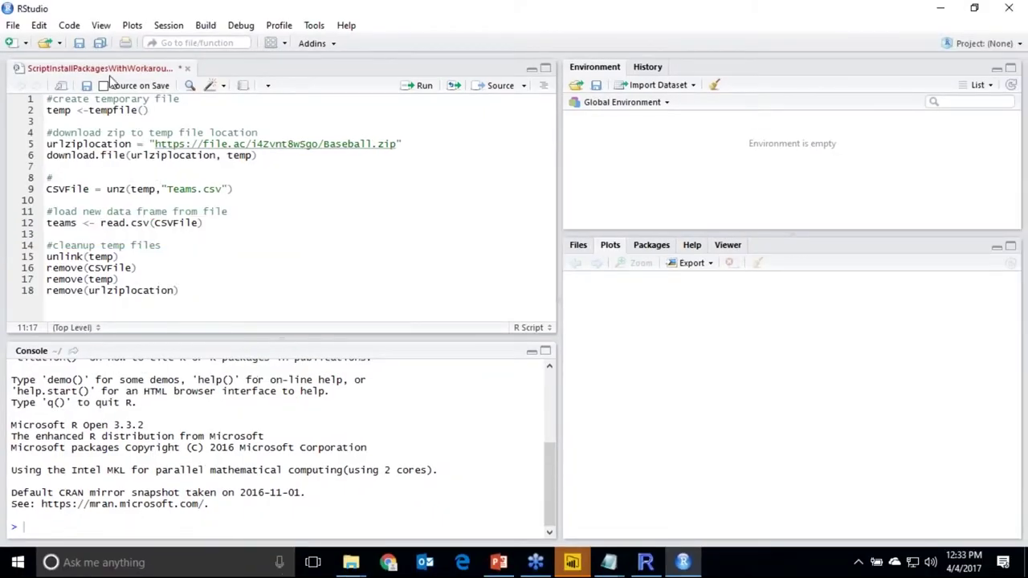
pyautogui.click(490, 90)
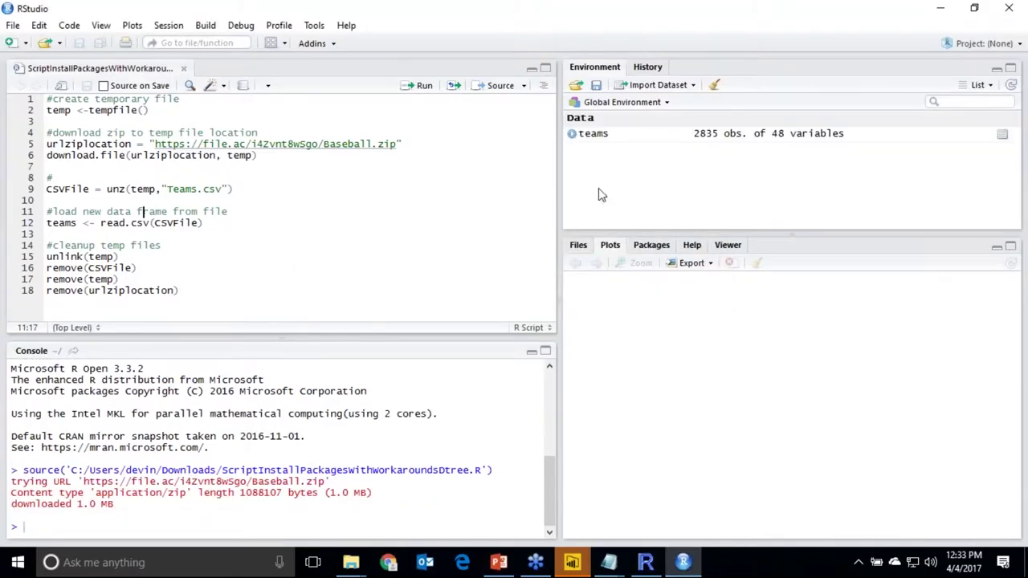
# Step: View the teams data frame (2835 obs. of 48 variables), scroll through it, and return to the script
pyautogui.click(599, 138)
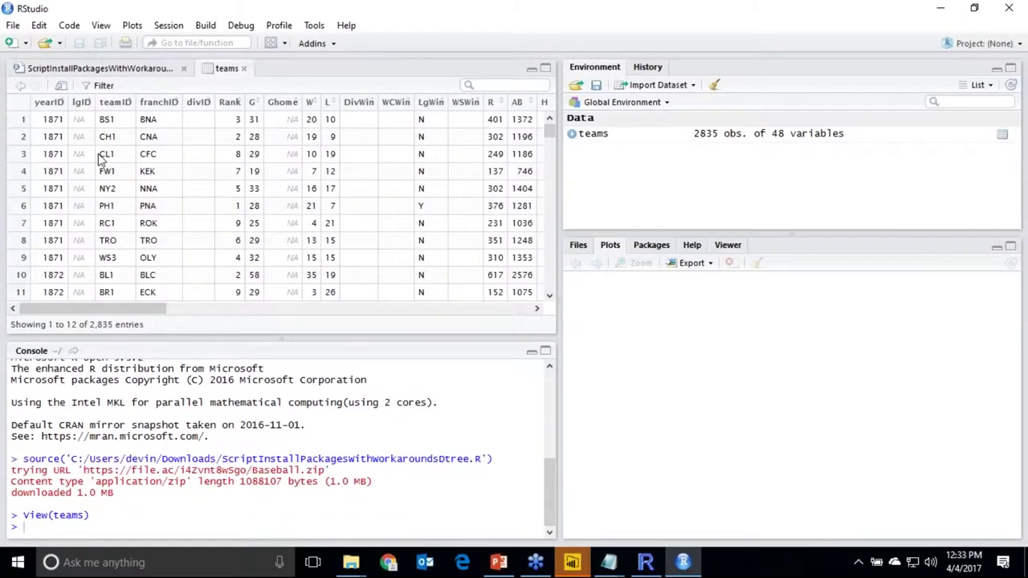
pyautogui.scroll(-5, 149, 160)
pyautogui.scroll(-4, 151, 160)
pyautogui.scroll(9, 160, 184)
pyautogui.click(85, 71)
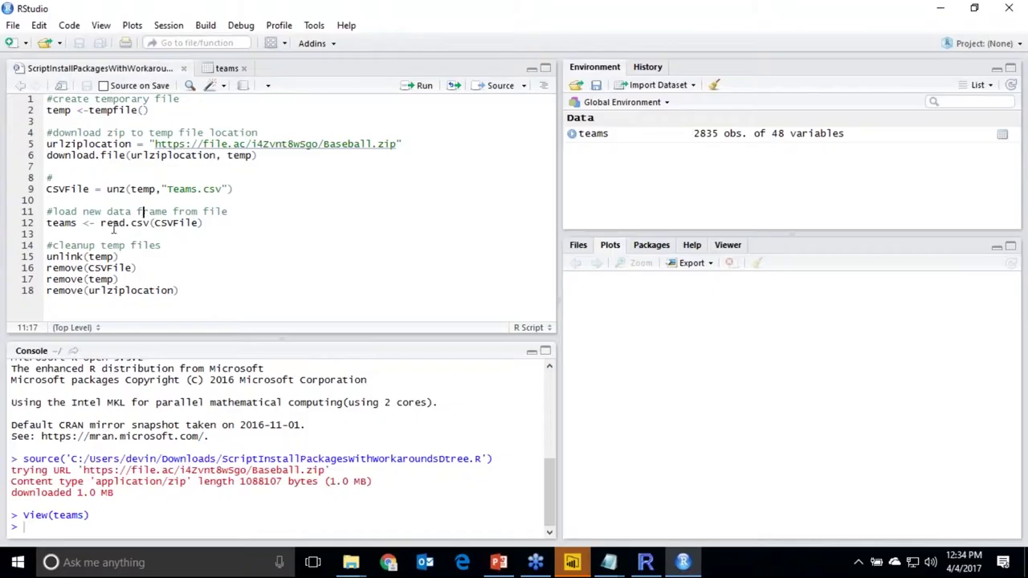
# Step: Copy the entire R script and quit RStudio choosing Don't Save for the workspace
pyautogui.moveTo(218, 298); pyautogui.dragTo(47, 99)
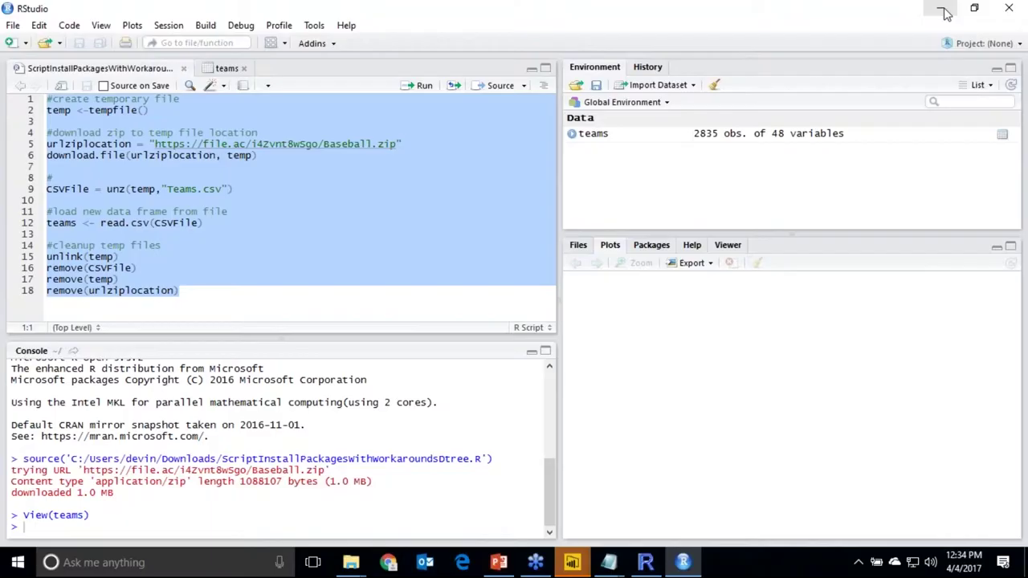
pyautogui.click(1008, 8)
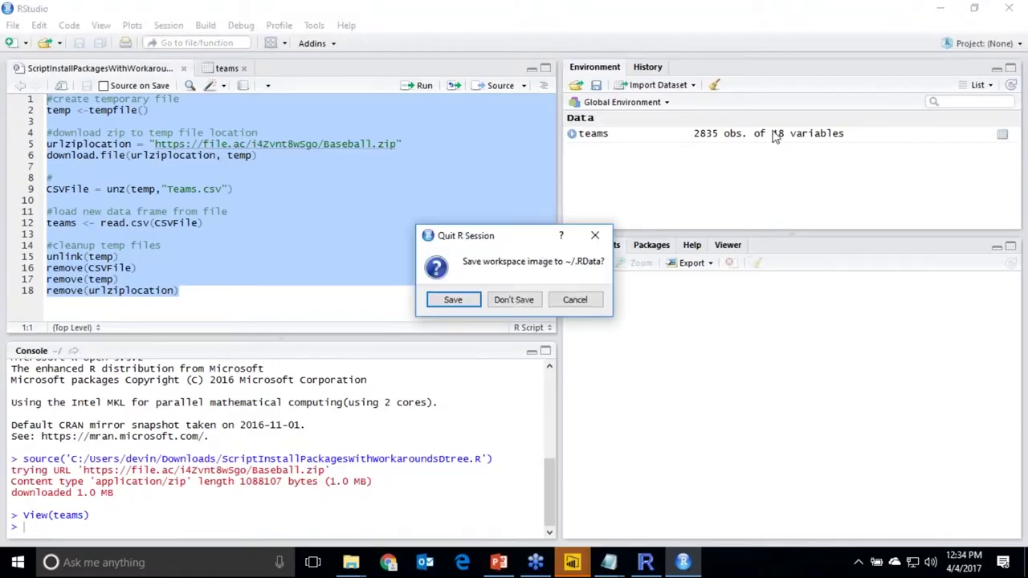
pyautogui.click(533, 298)
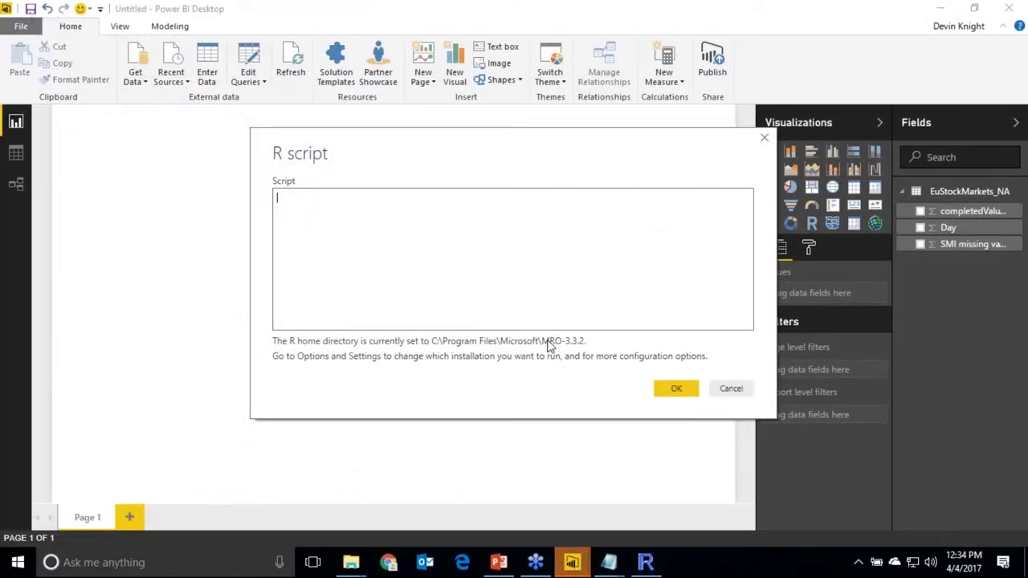
# Step: Dismiss the empty R script dialog and start a new Get Data > Other > R script source
pyautogui.click(714, 395)
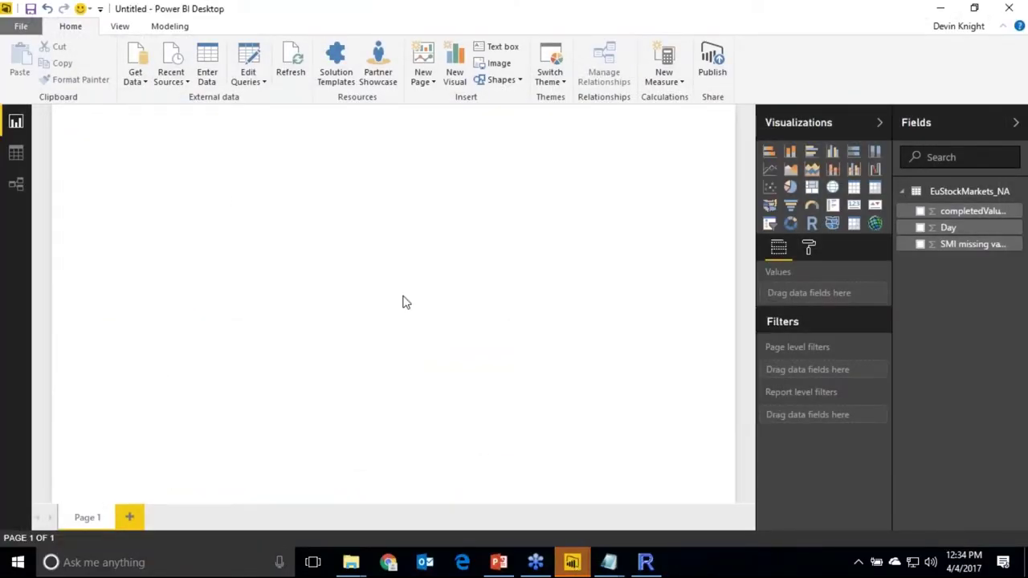
pyautogui.click(135, 69)
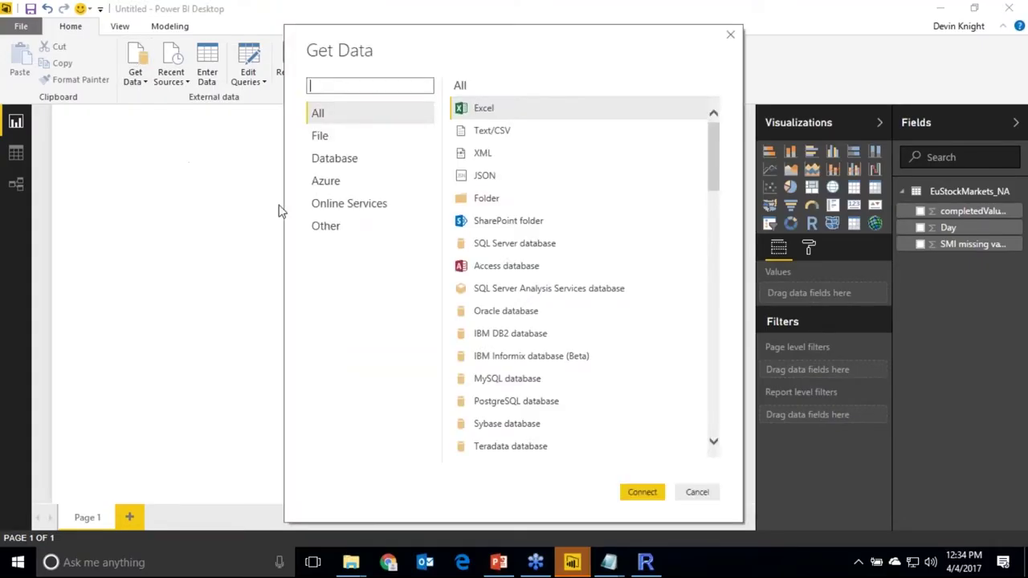
pyautogui.click(325, 227)
pyautogui.click(484, 268)
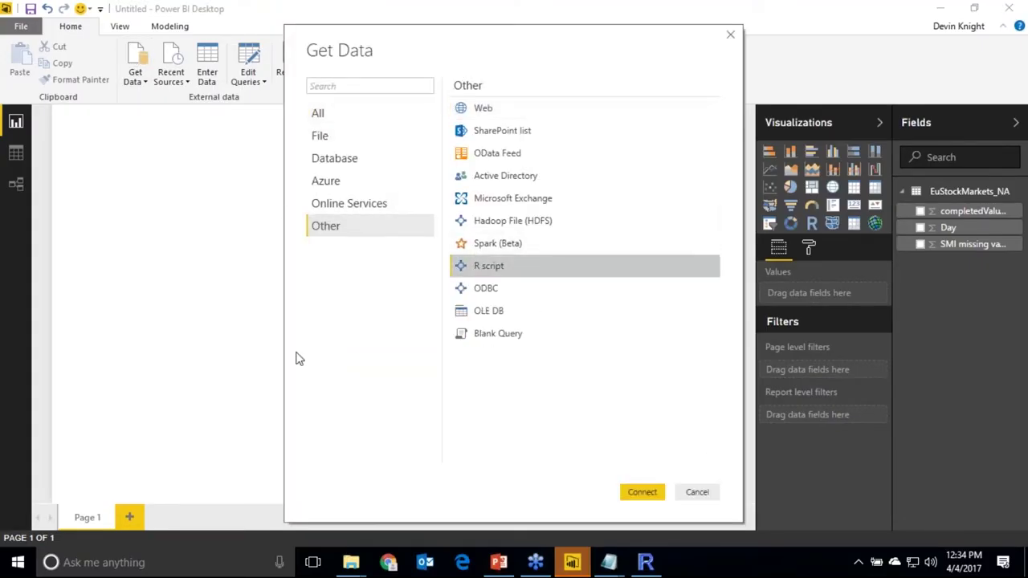
pyautogui.click(651, 491)
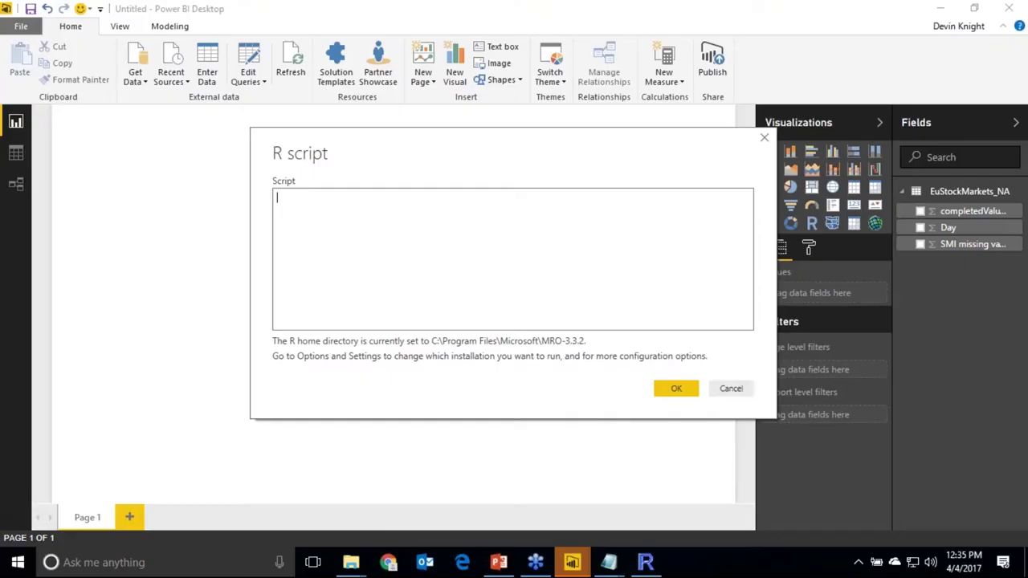
# Step: Paste the baseball download script into the R script box and run it
pyautogui.hotkey('ctrl', 'v')
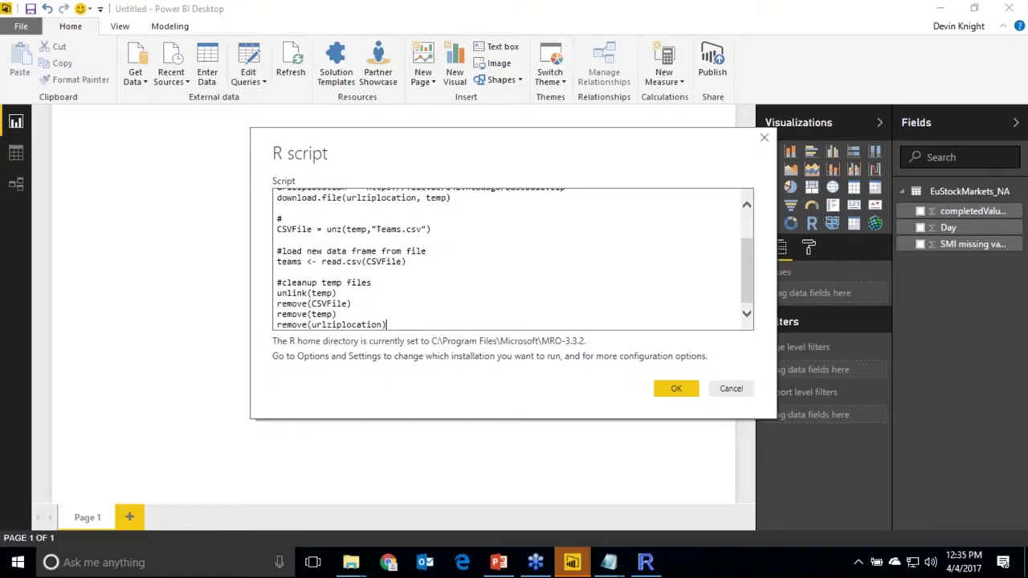
pyautogui.moveTo(753, 278); pyautogui.dragTo(754, 252)
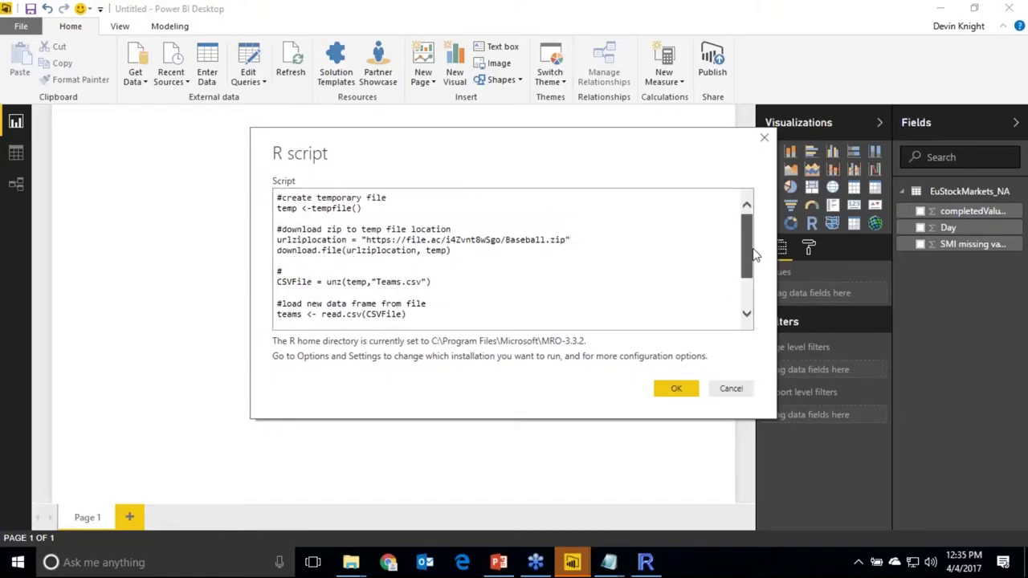
pyautogui.scroll(-3, 755, 255)
pyautogui.click(676, 388)
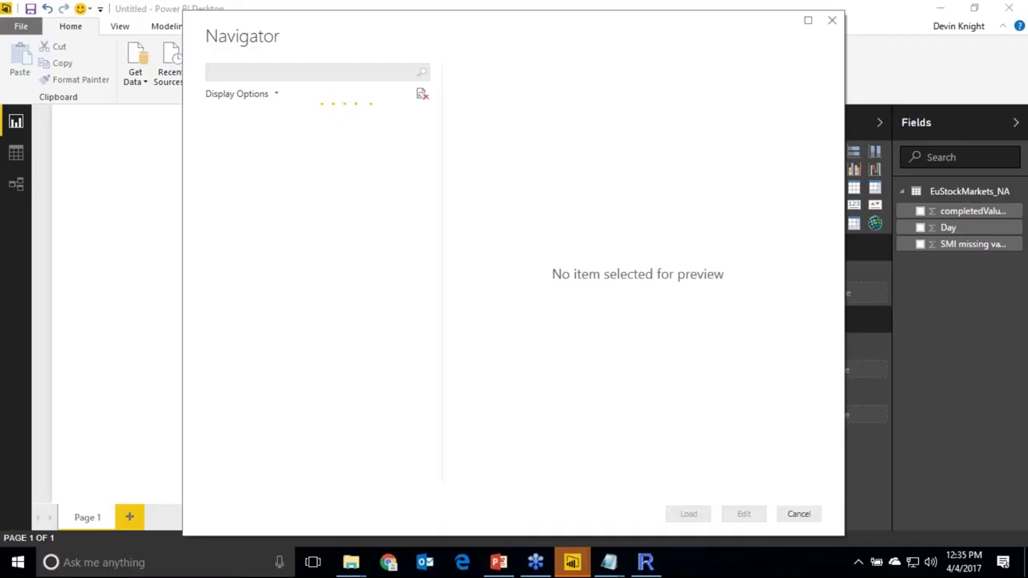
# Step: Check the teams table in Navigator, glance at the Notepad script, and load teams
pyautogui.click(257, 137)
pyautogui.click(229, 136)
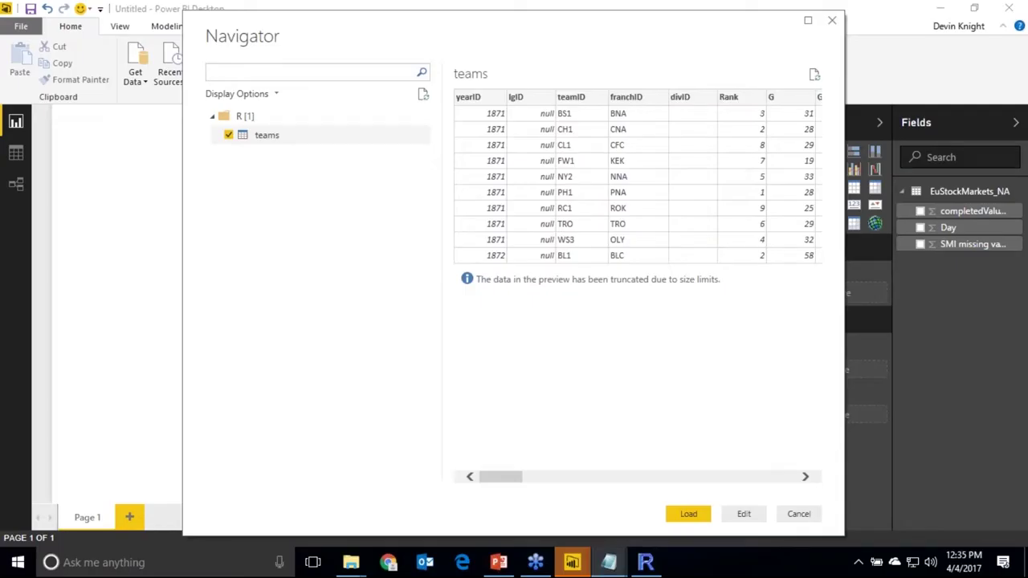
pyautogui.click(609, 562)
pyautogui.moveTo(409, 218); pyautogui.dragTo(526, 168)
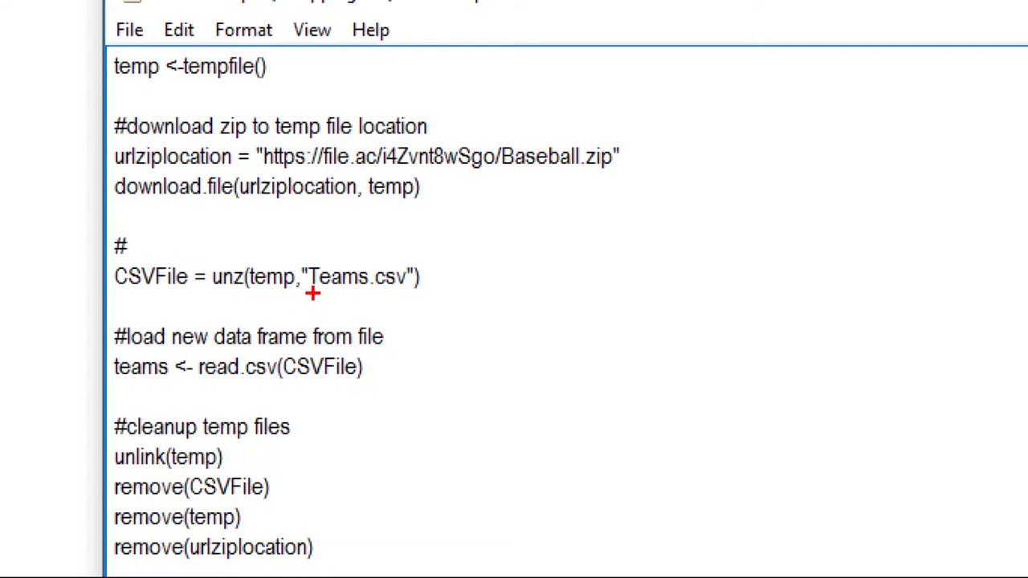
pyautogui.moveTo(287, 315); pyautogui.dragTo(330, 316)
pyautogui.moveTo(399, 296); pyautogui.dragTo(405, 294)
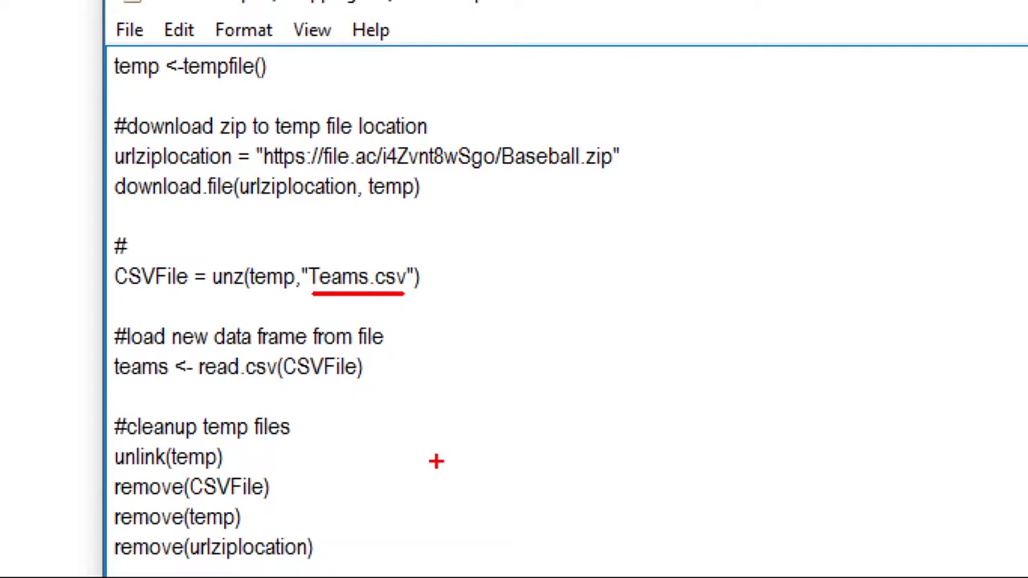
pyautogui.press('Escape')
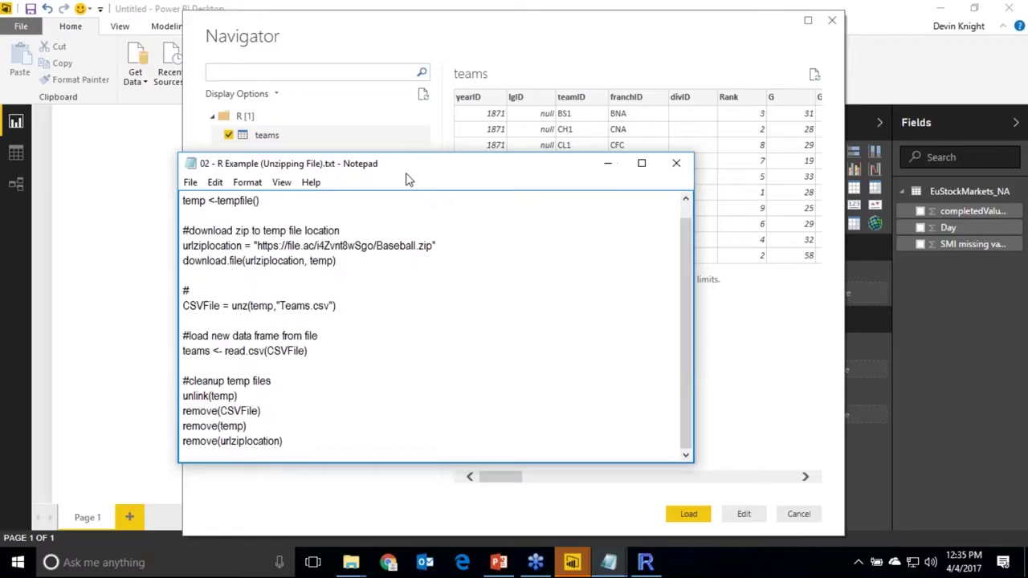
pyautogui.hotkey('alt', 'Tab')
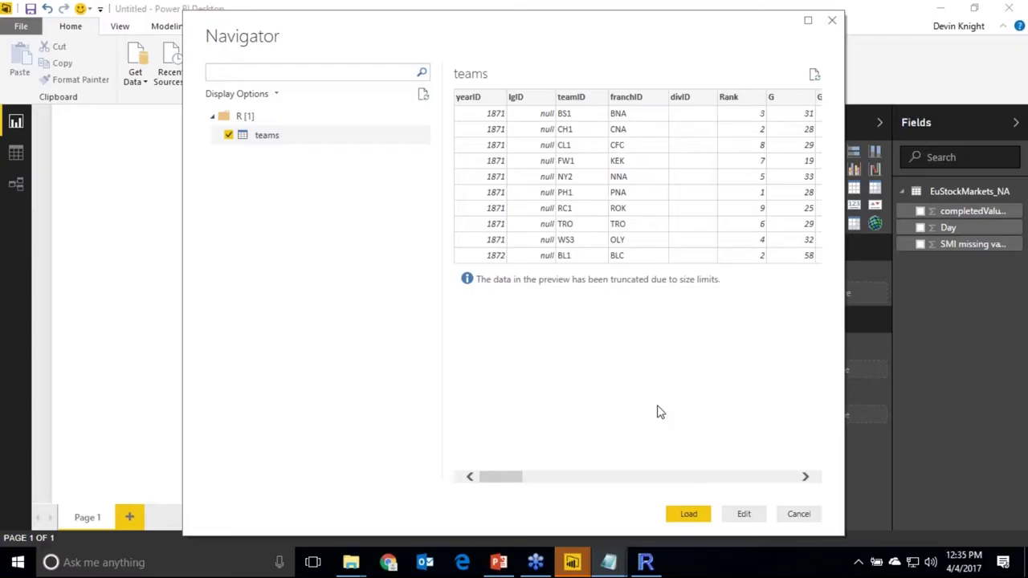
pyautogui.click(689, 515)
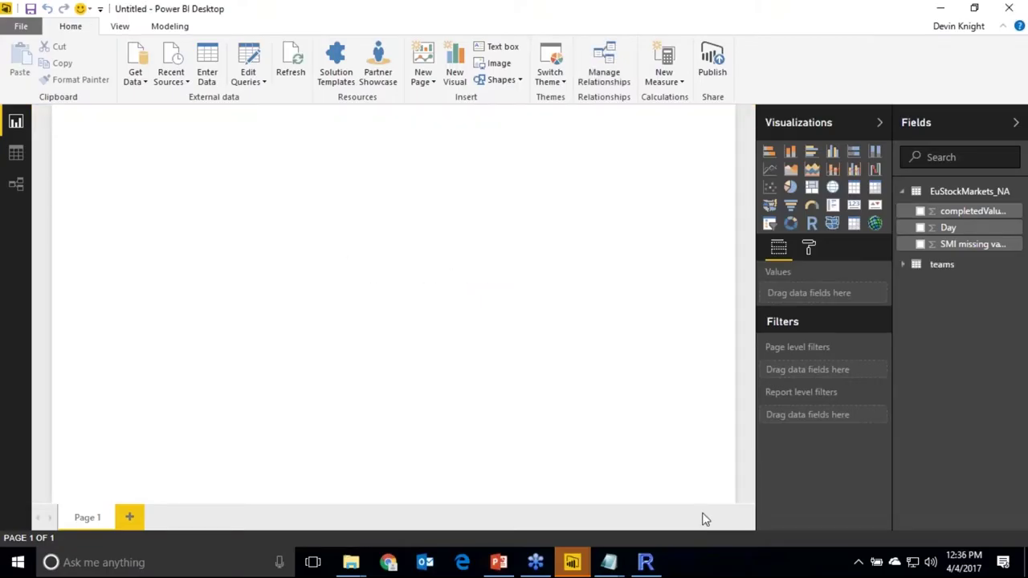
# Step: Delete the EuStockMarkets_NA table and place an empty scatter chart on the page
pyautogui.rightClick(948, 199)
pyautogui.click(916, 295)
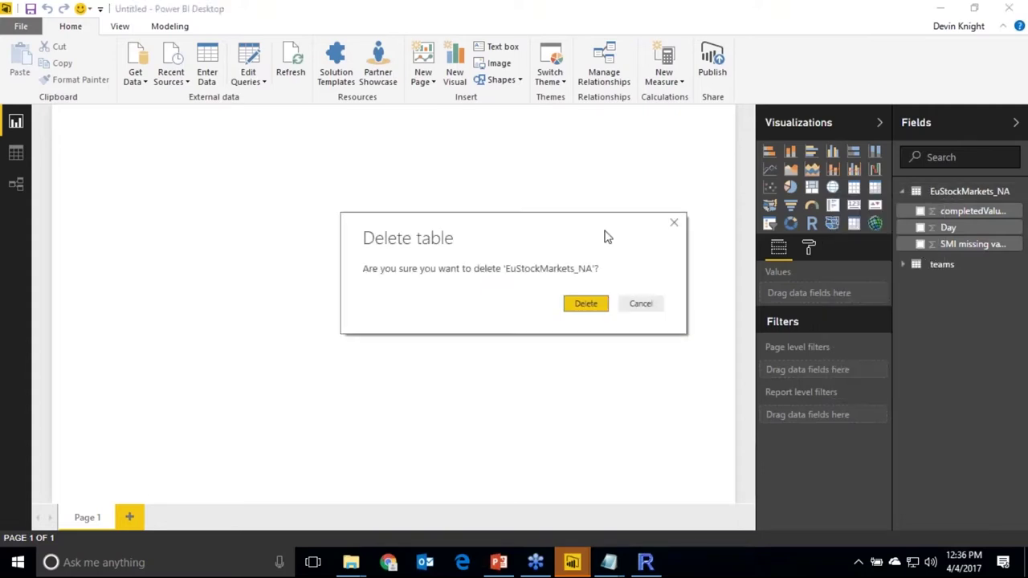
pyautogui.click(602, 307)
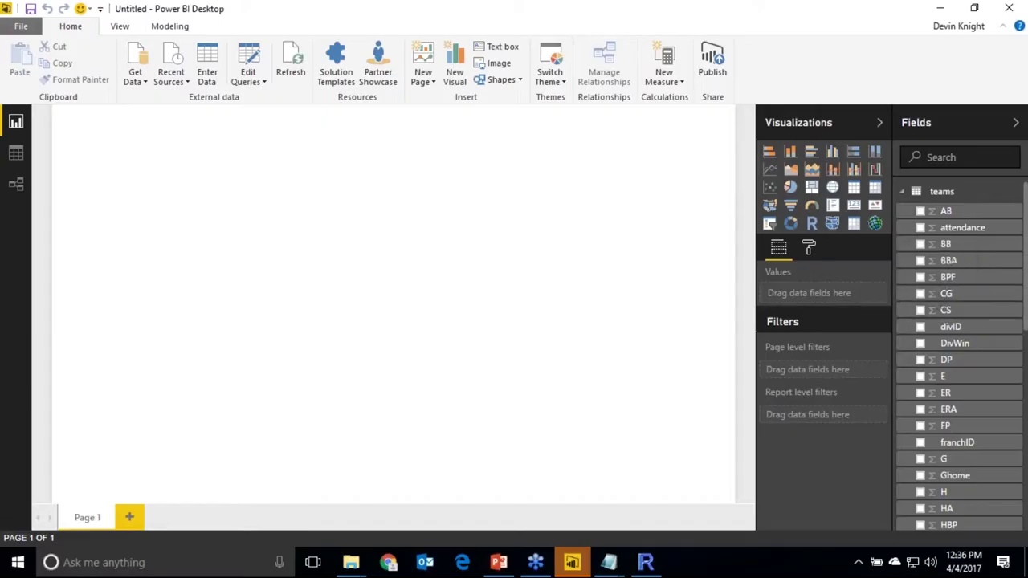
pyautogui.click(770, 186)
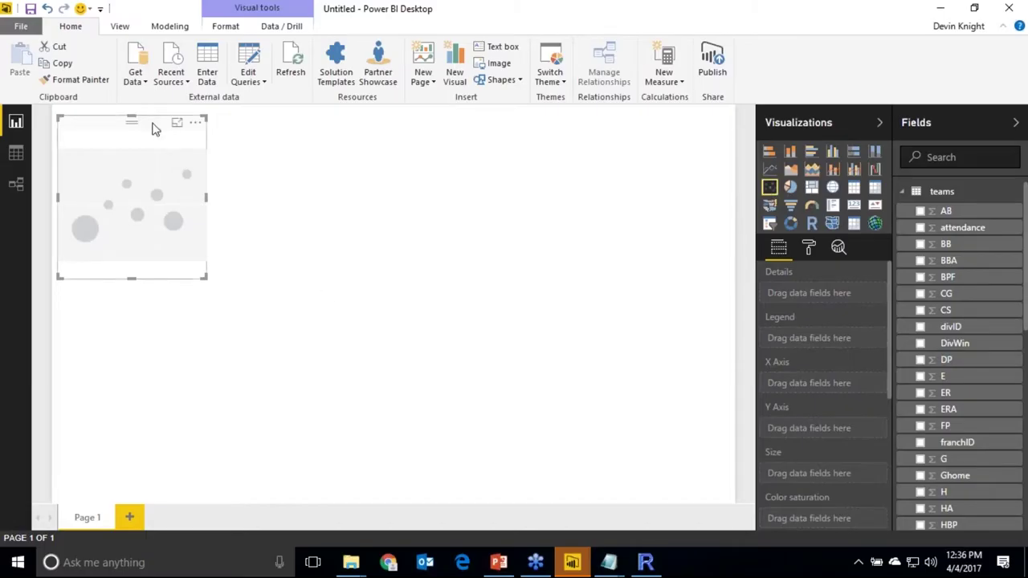
# Step: Move and enlarge the scatter chart, and use franchID as its legend
pyautogui.moveTo(152, 123); pyautogui.dragTo(128, 380)
pyautogui.moveTo(201, 341); pyautogui.dragTo(574, 259)
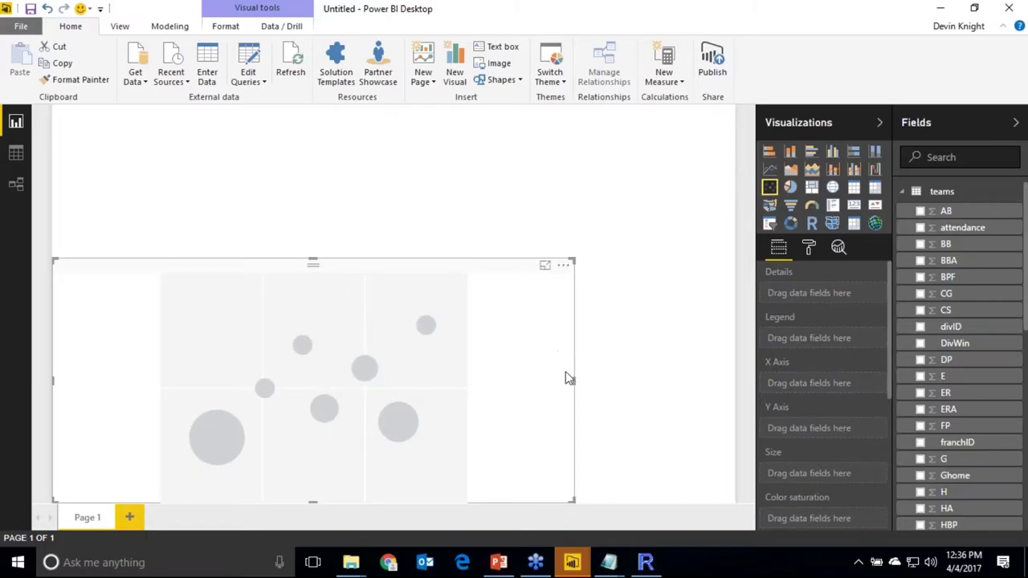
pyautogui.click(921, 442)
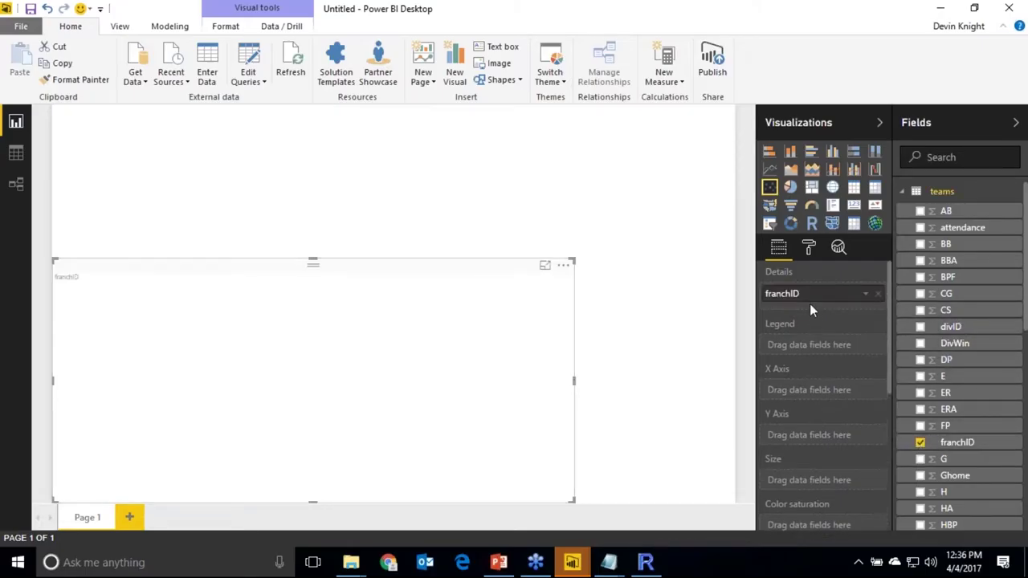
pyautogui.moveTo(808, 299); pyautogui.dragTo(803, 340)
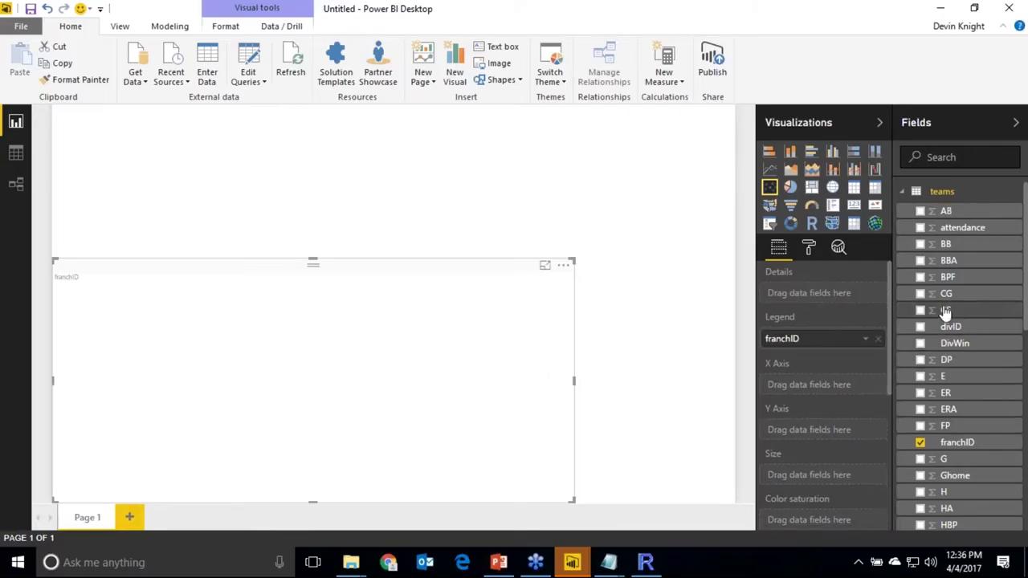
# Step: Plot HR on the X axis and W on the Y axis, size by R, and use yearID as the play axis
pyautogui.scroll(-2, 956, 353)
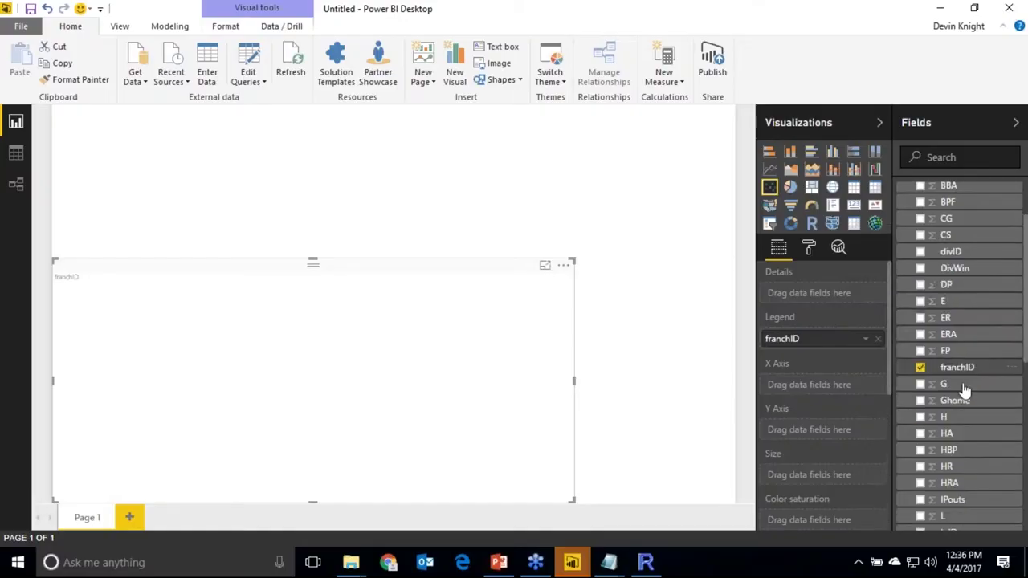
pyautogui.click(920, 467)
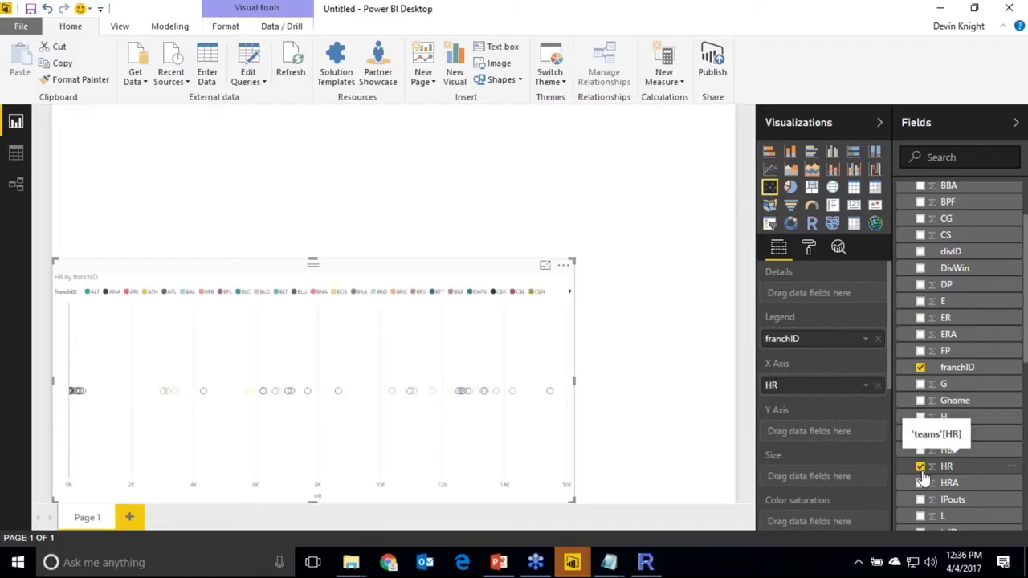
pyautogui.scroll(-2, 931, 485)
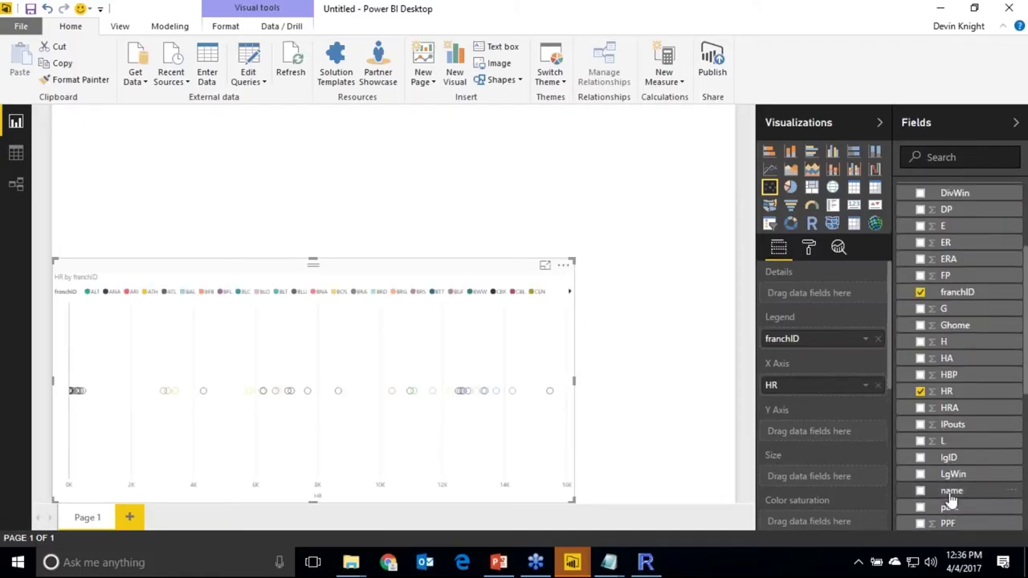
pyautogui.scroll(-2, 947, 507)
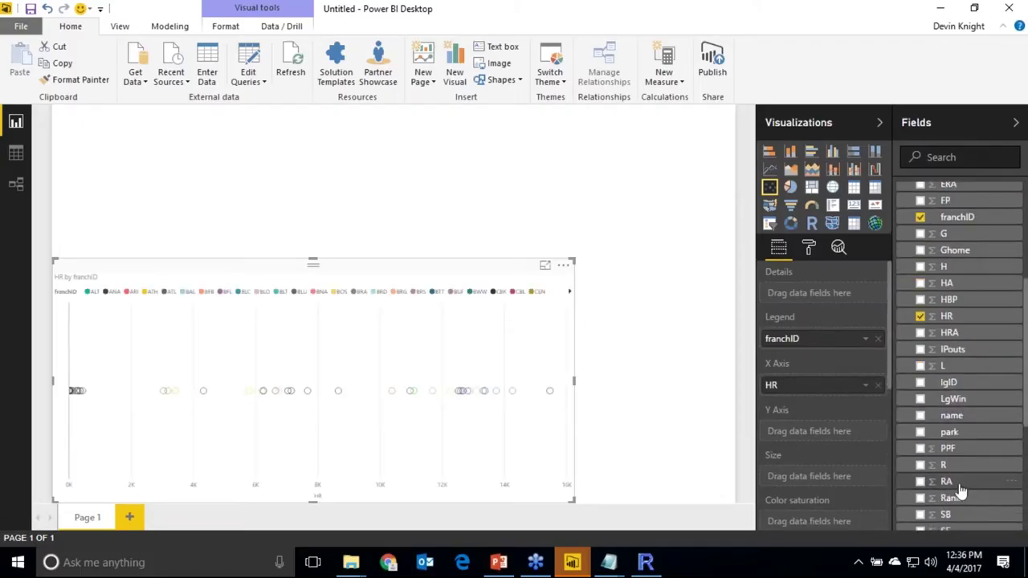
pyautogui.scroll(-2, 973, 426)
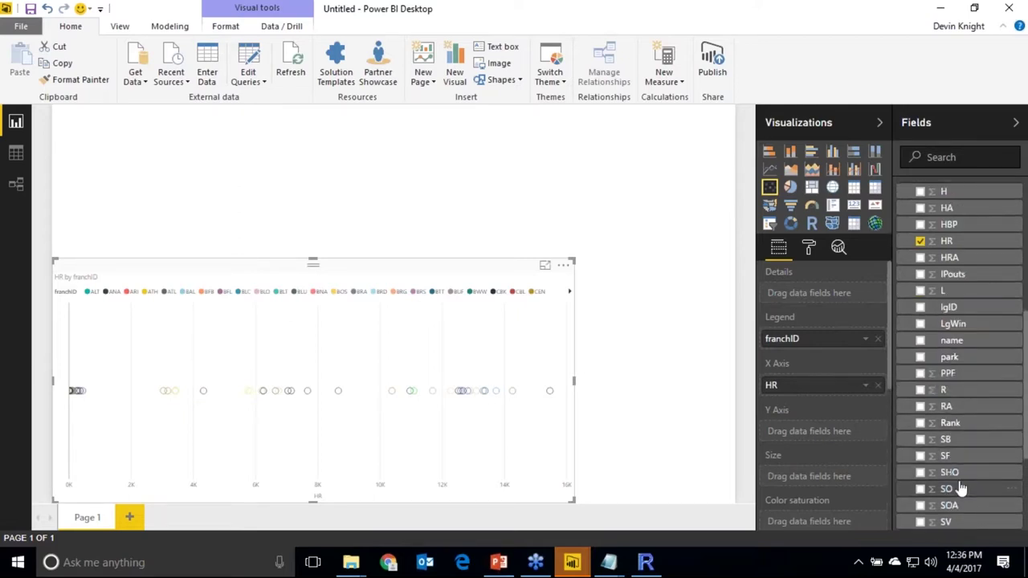
pyautogui.scroll(-4, 960, 478)
pyautogui.click(945, 456)
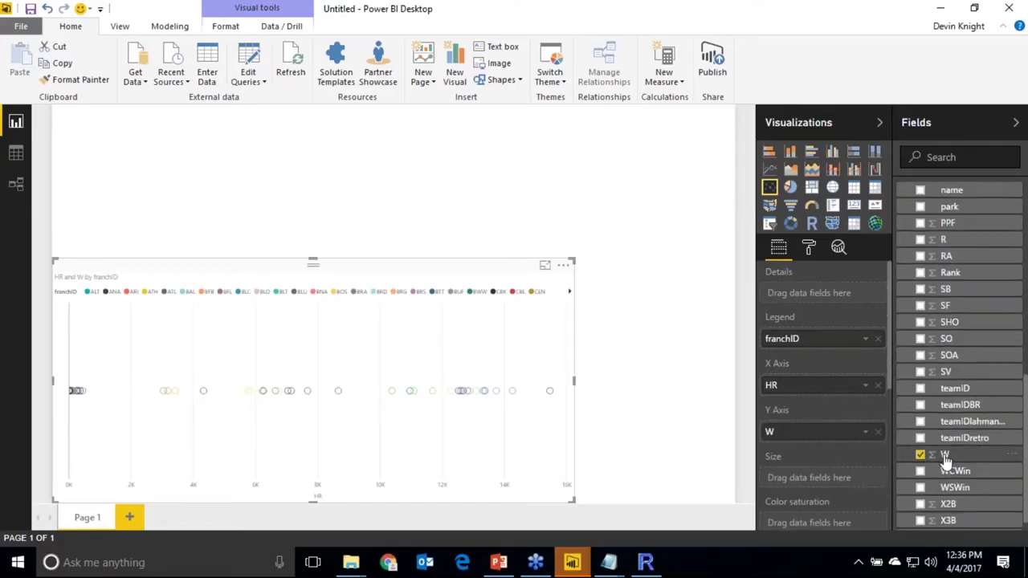
pyautogui.click(920, 240)
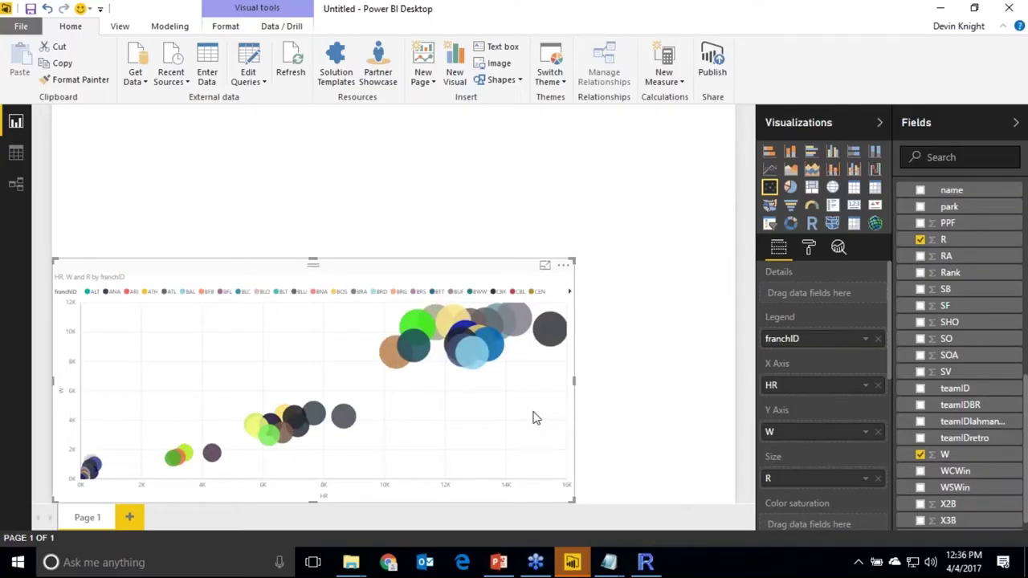
pyautogui.scroll(-1, 950, 514)
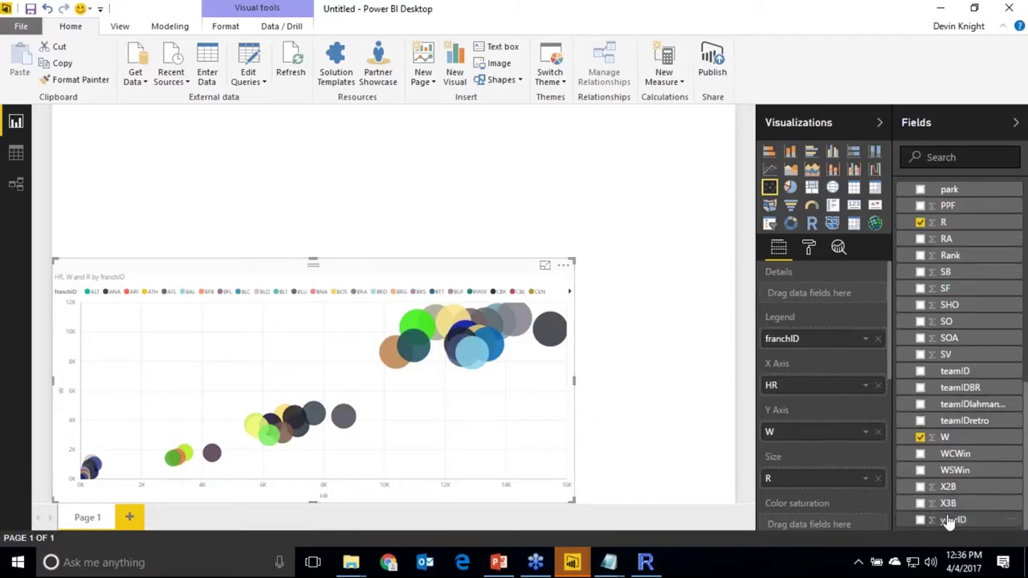
pyautogui.moveTo(949, 522); pyautogui.dragTo(811, 345)
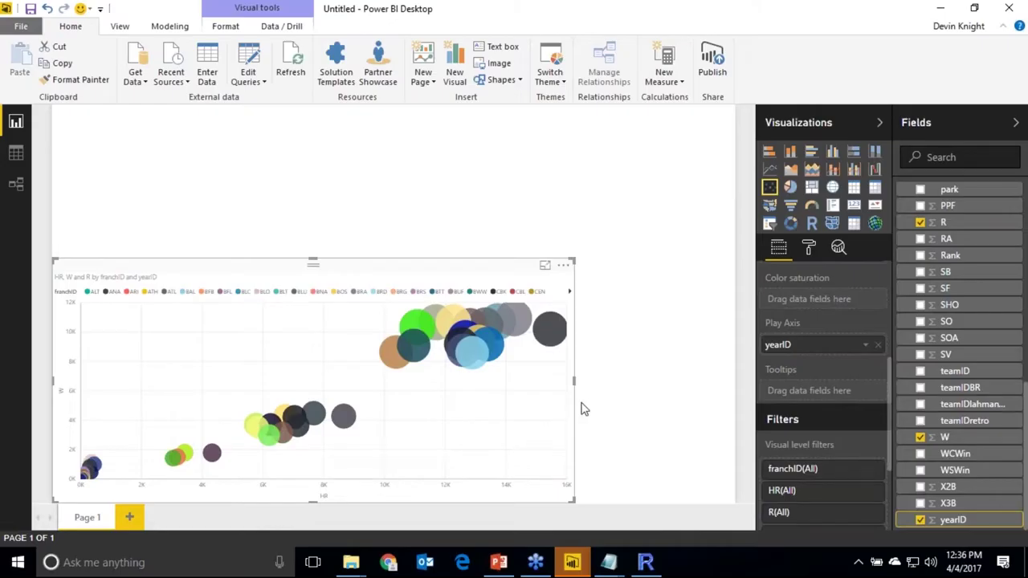
# Step: Show the bubble chart in Focus mode and play the year animation
pyautogui.click(544, 265)
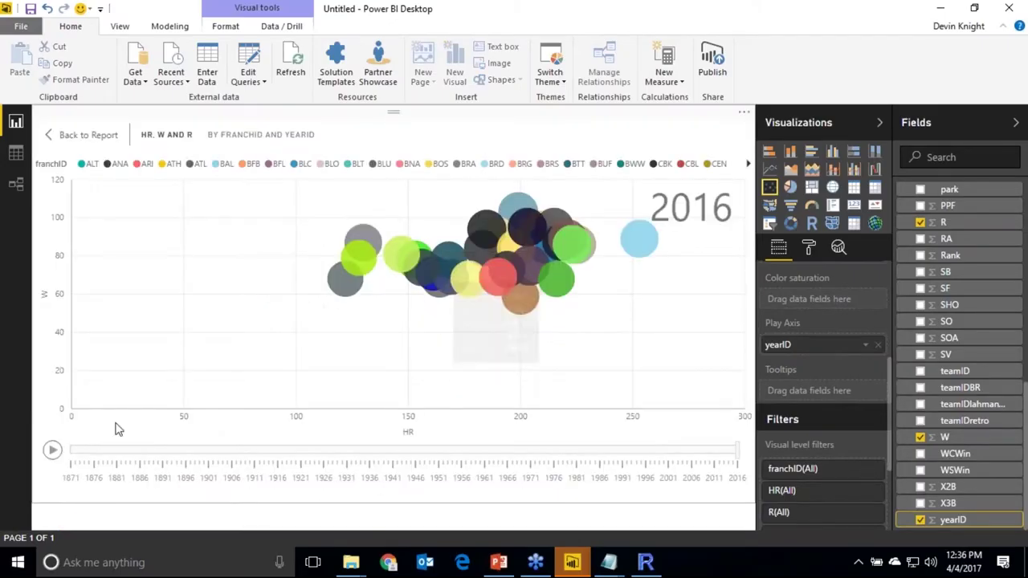
pyautogui.click(52, 449)
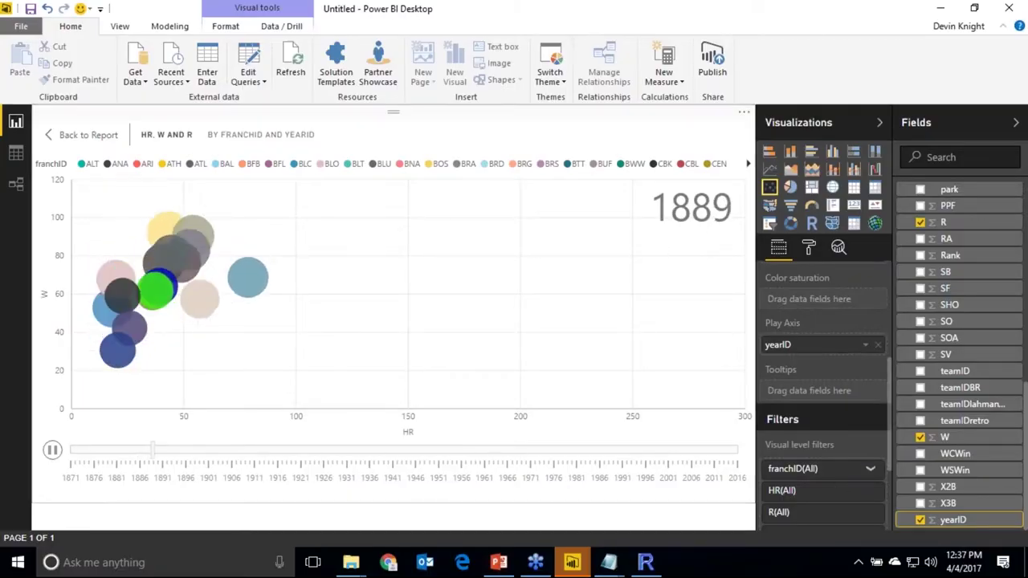
pyautogui.scroll(-2, 823, 361)
# Step: Filter the visual to yearID 'is greater than or equal to' 2000
pyautogui.click(870, 481)
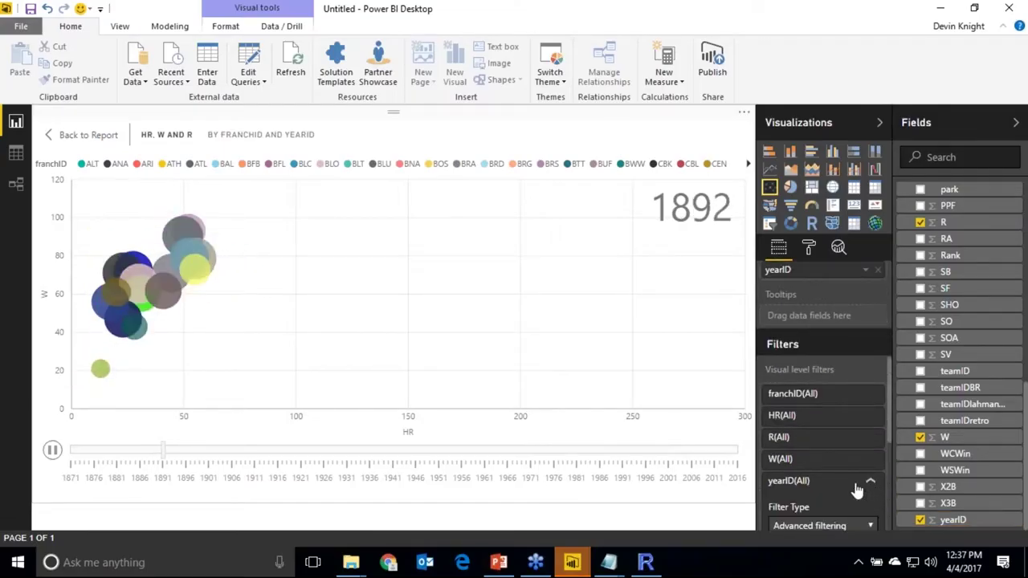
pyautogui.scroll(-2, 866, 482)
pyautogui.scroll(-2, 851, 474)
pyautogui.click(843, 456)
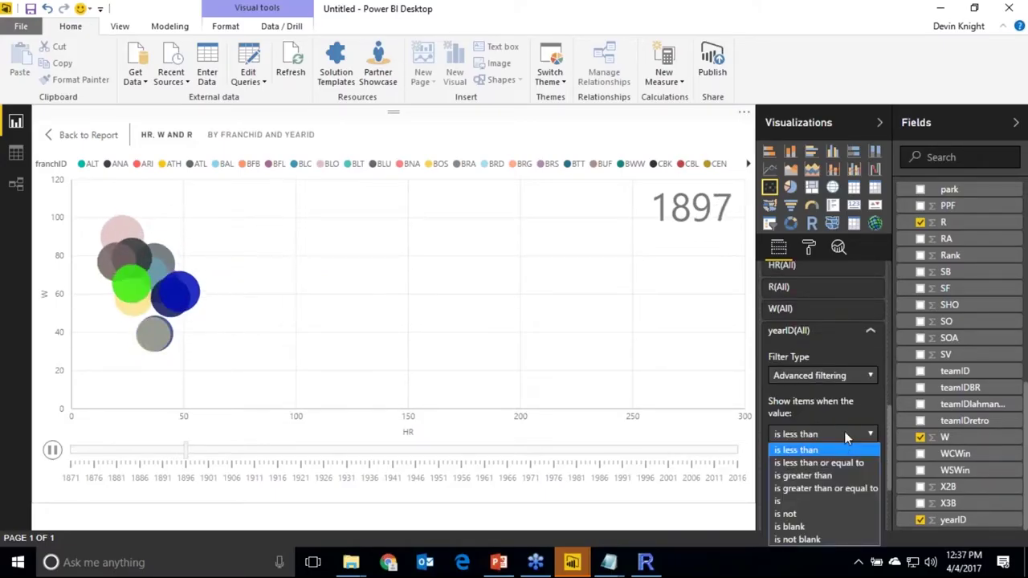
pyautogui.click(844, 433)
pyautogui.click(831, 478)
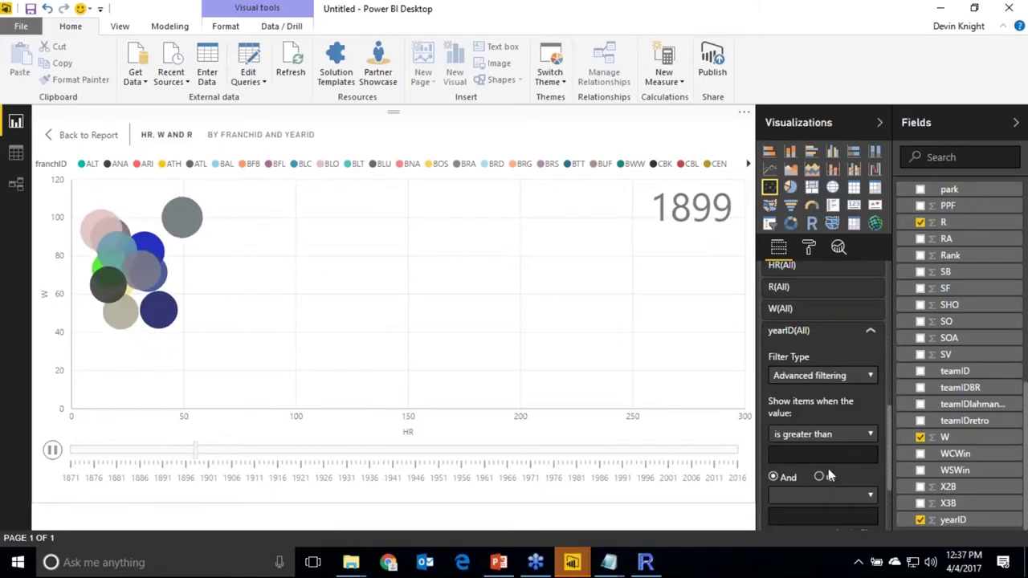
pyautogui.click(840, 490)
pyautogui.click(838, 459)
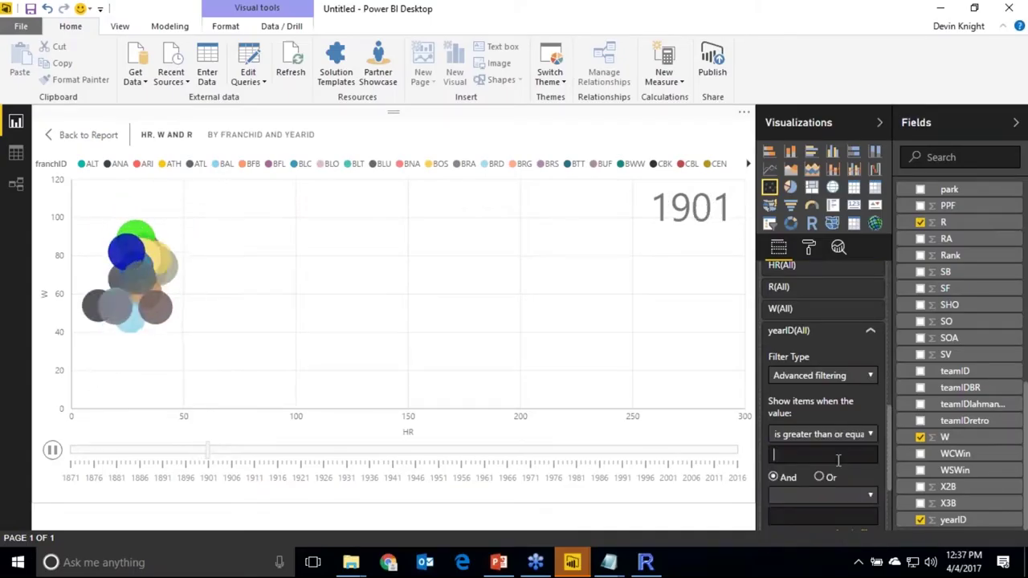
pyautogui.write('2000')
pyautogui.press('Return')
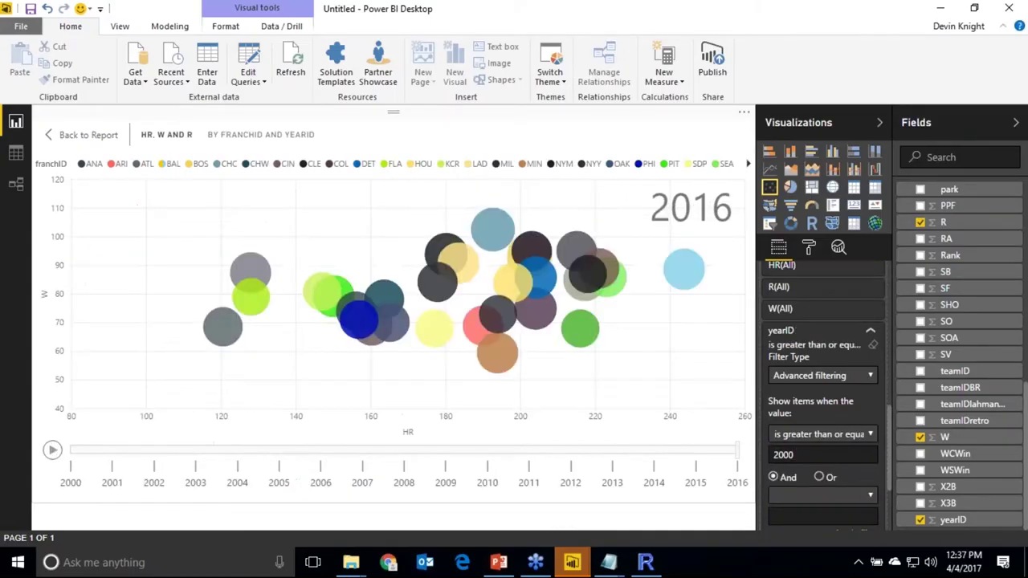
# Step: Replay the 2000–2016 animation and return to the report page
pyautogui.scroll(-3, 818, 485)
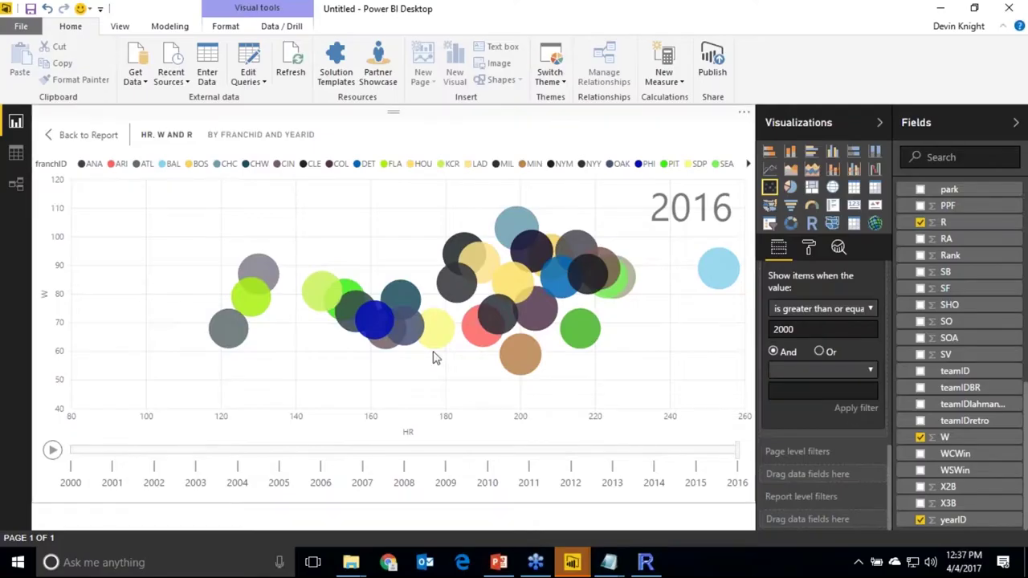
pyautogui.click(52, 449)
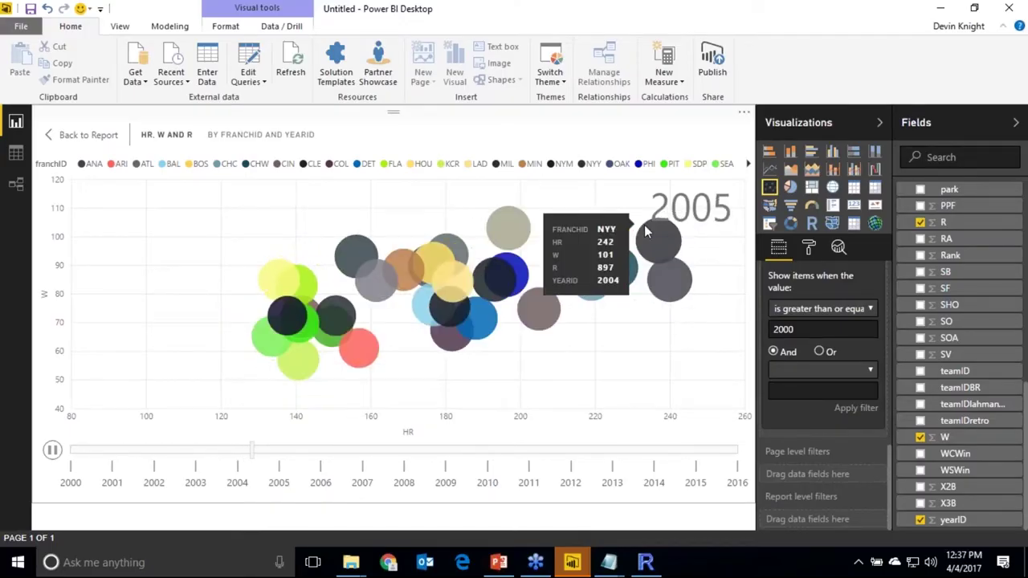
pyautogui.click(89, 133)
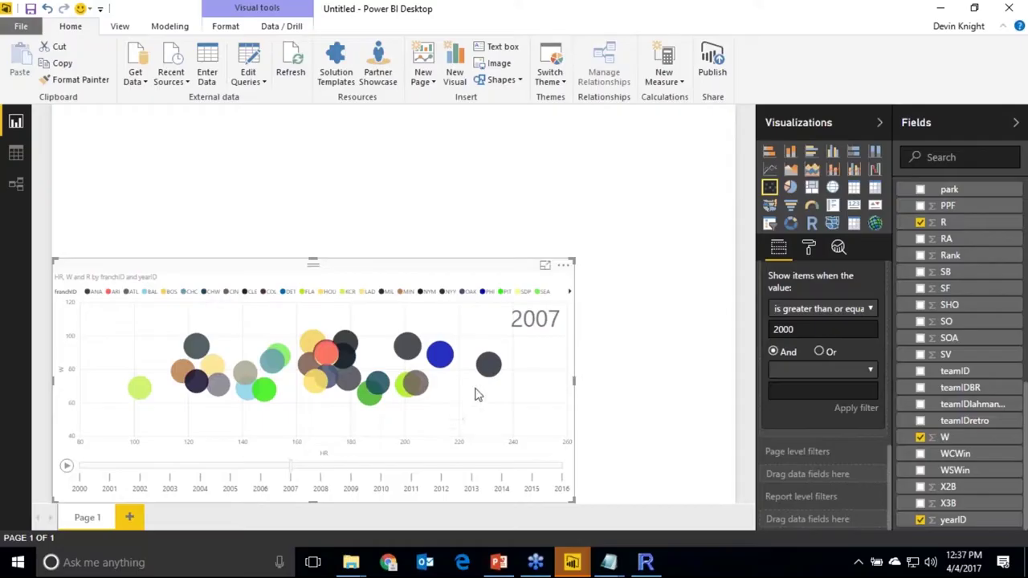
# Step: Add a line chart of total HR with yearID on the axis
pyautogui.click(615, 181)
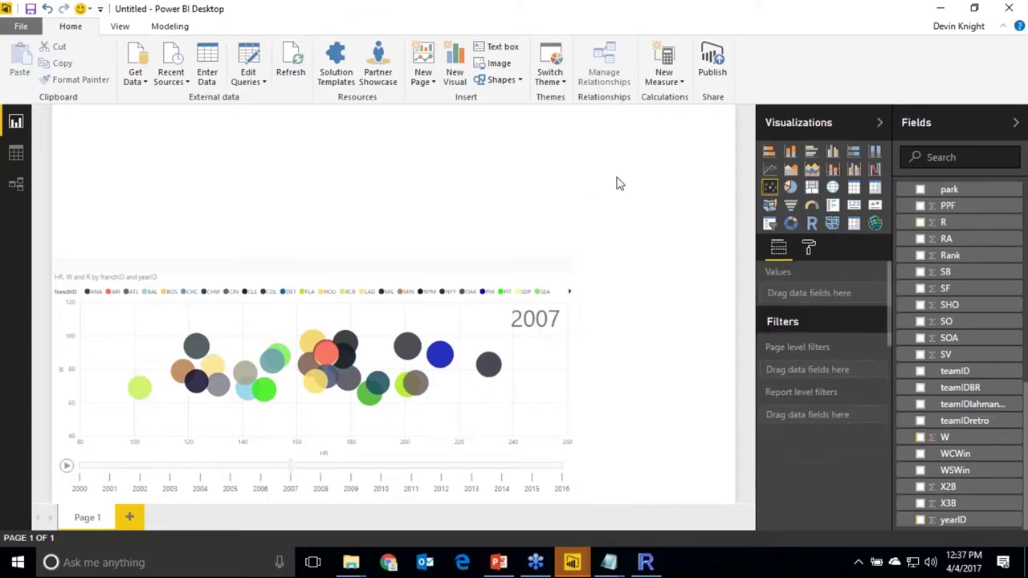
pyautogui.click(769, 169)
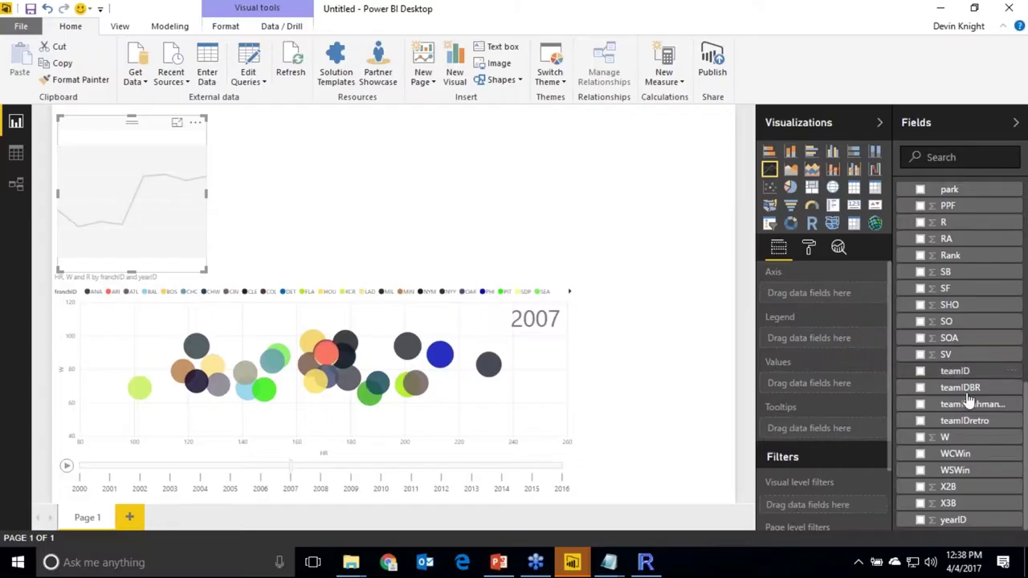
pyautogui.click(920, 519)
pyautogui.moveTo(821, 385); pyautogui.dragTo(821, 294)
pyautogui.scroll(5, 924, 265)
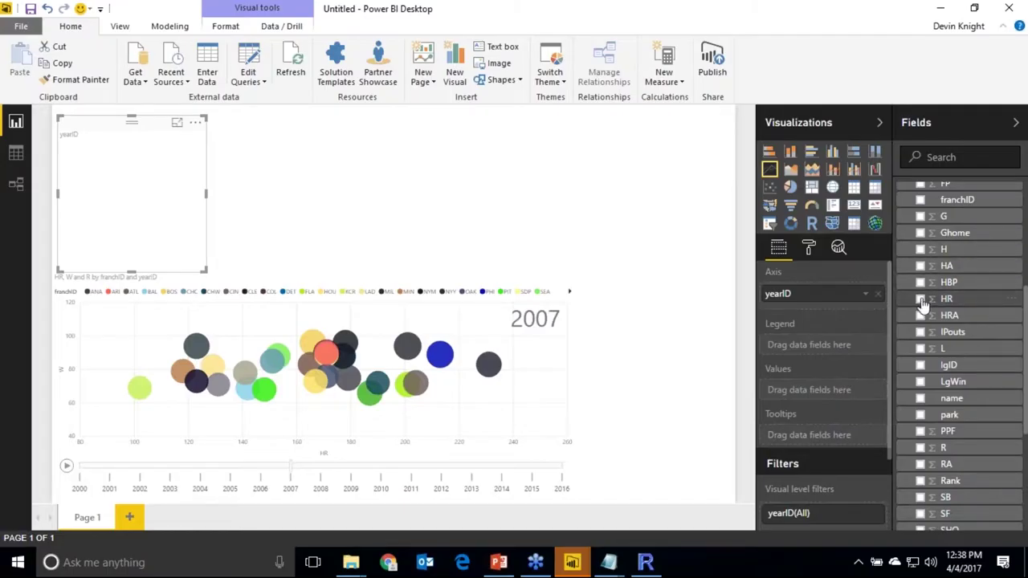
pyautogui.click(920, 298)
# Step: Move the HR by yearID line chart to the top-left and stretch it across the page
pyautogui.moveTo(201, 269); pyautogui.dragTo(569, 250)
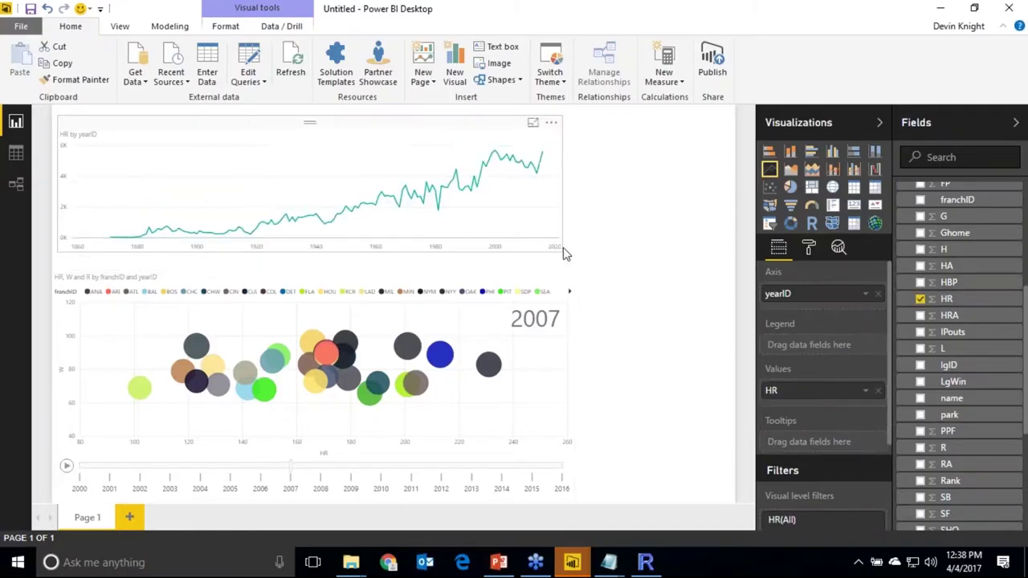
pyautogui.moveTo(456, 143); pyautogui.dragTo(439, 133)
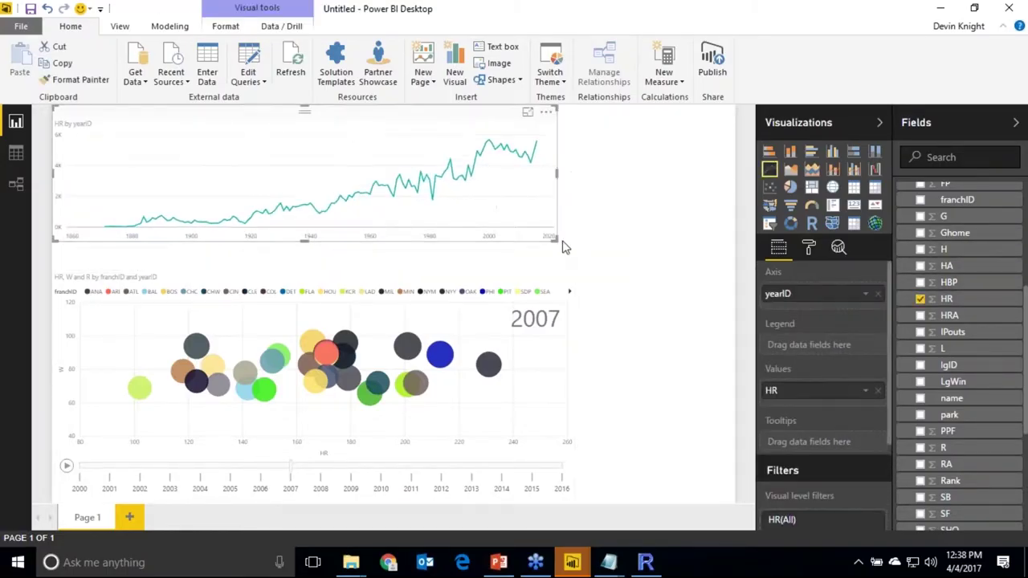
pyautogui.moveTo(554, 239); pyautogui.dragTo(733, 256)
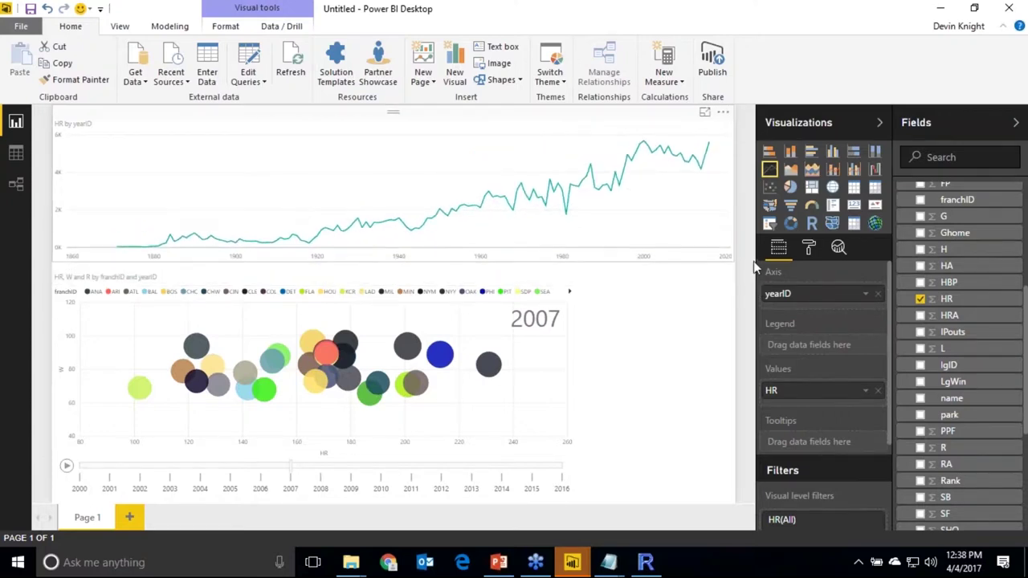
pyautogui.click(643, 263)
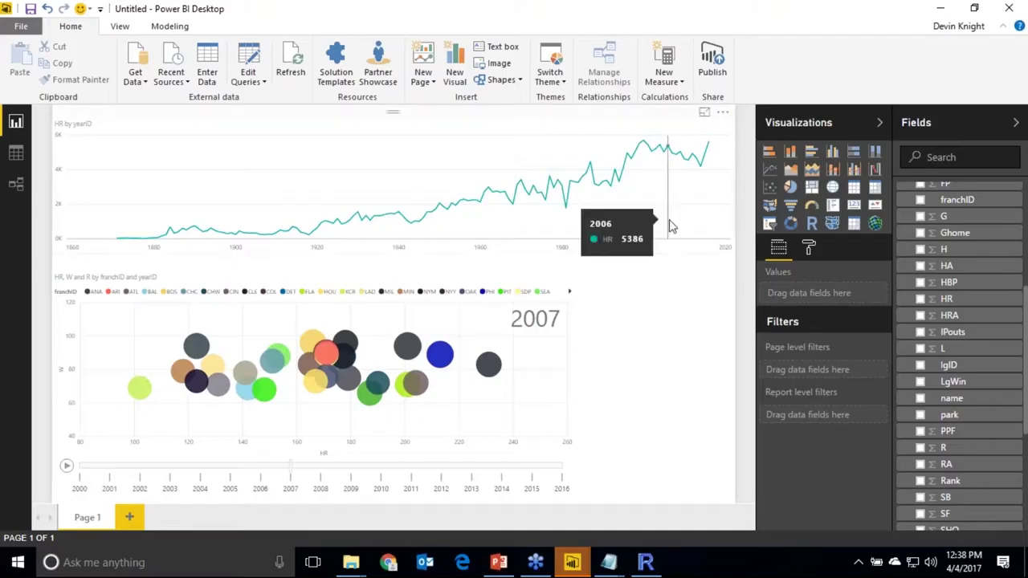
pyautogui.click(674, 225)
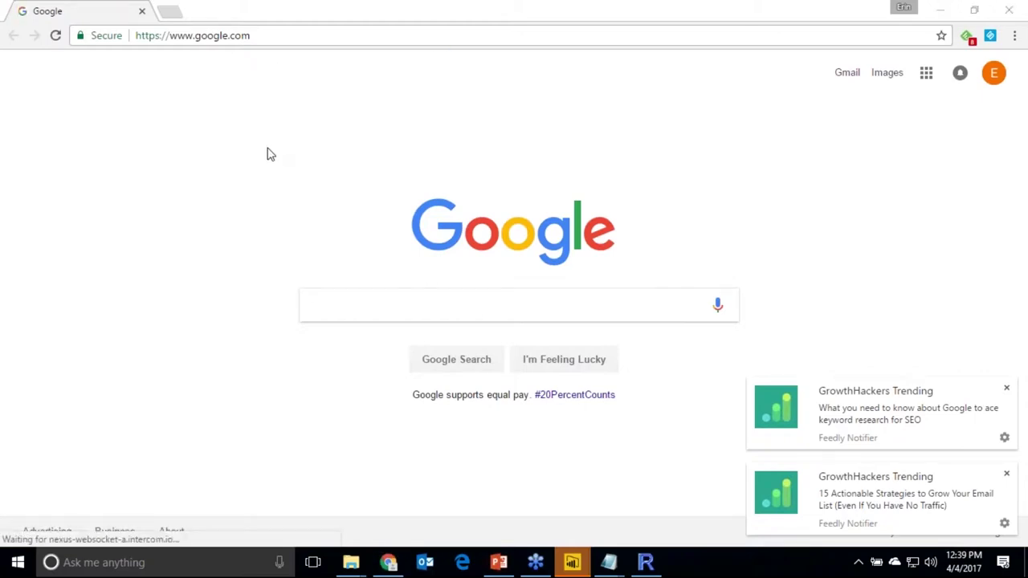
# Step: Navigate Chrome to explore.data.gov, reaching the catalog.data.gov dataset listing
pyautogui.click(214, 36)
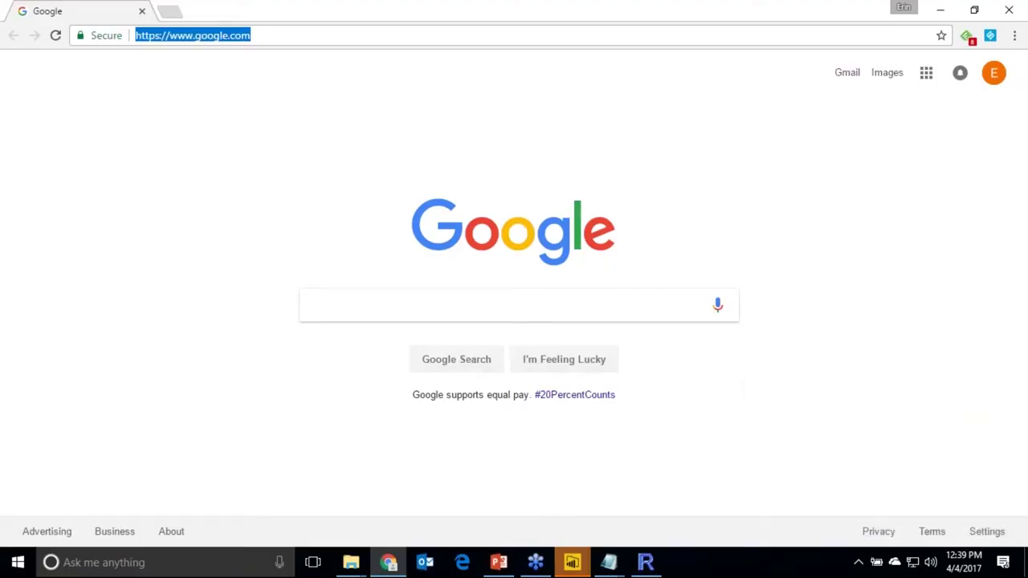
pyautogui.write('explore.data.gov')
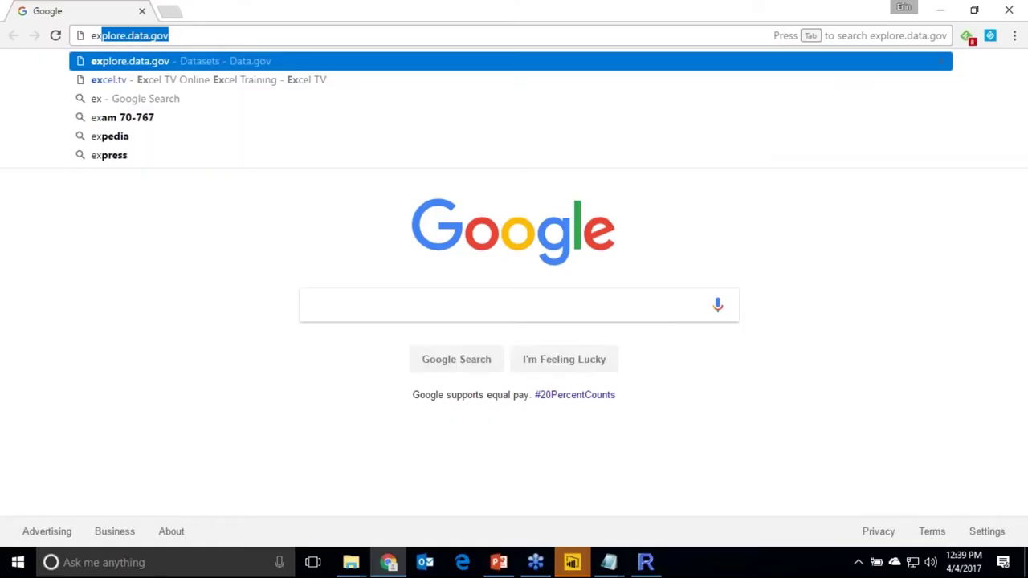
pyautogui.click(254, 34)
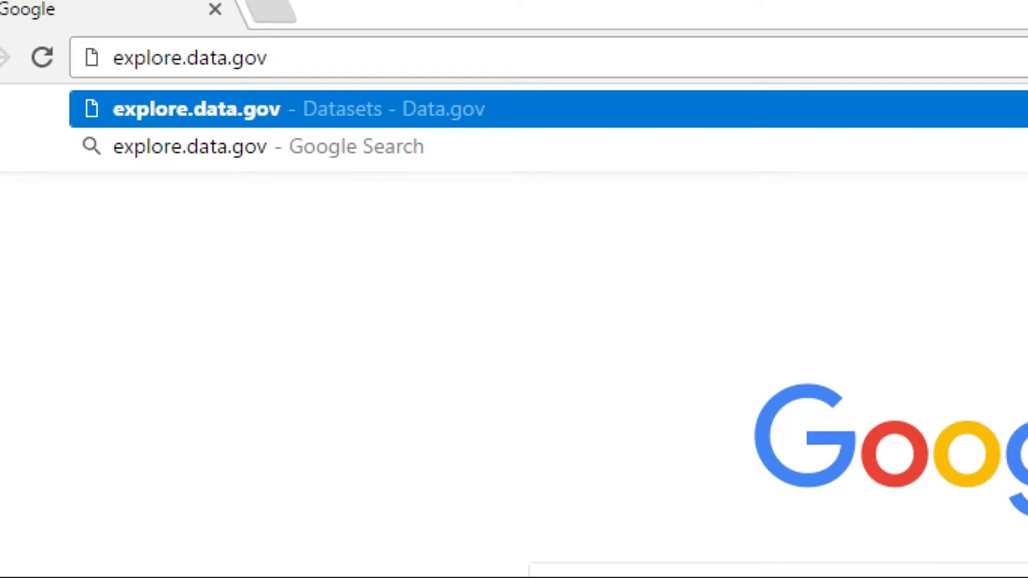
pyautogui.press('Escape')
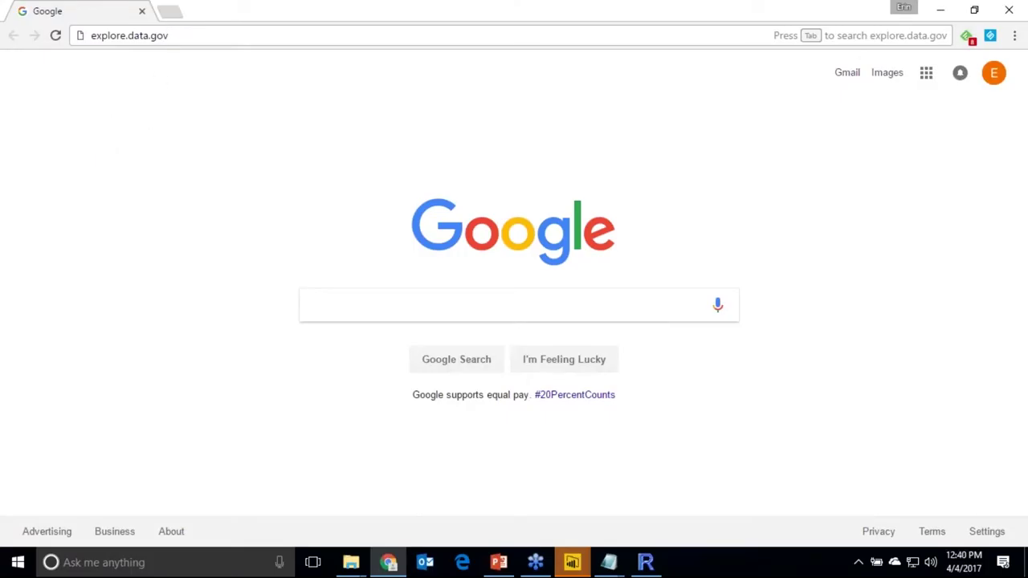
pyautogui.press('Return')
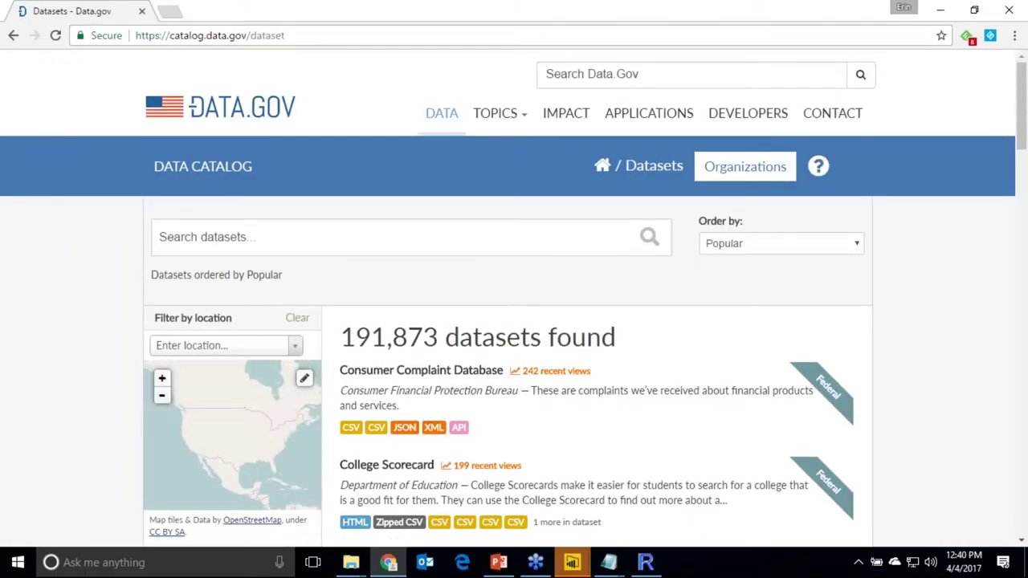
# Step: Search the catalog for 'fdic failed banks' and open the FDIC Failed Bank List dataset
pyautogui.click(248, 245)
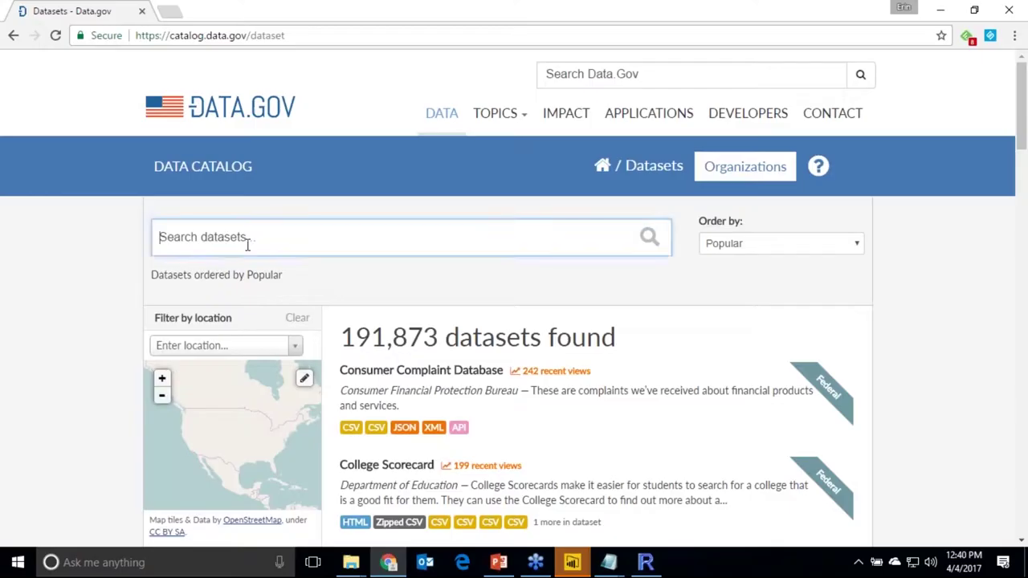
pyautogui.write('fdic')
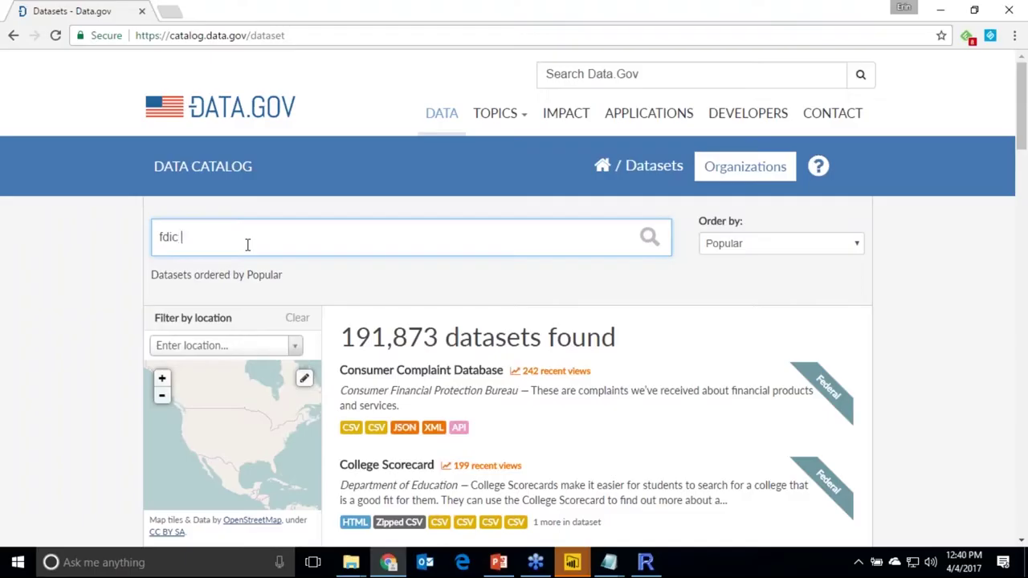
pyautogui.write('failed banks')
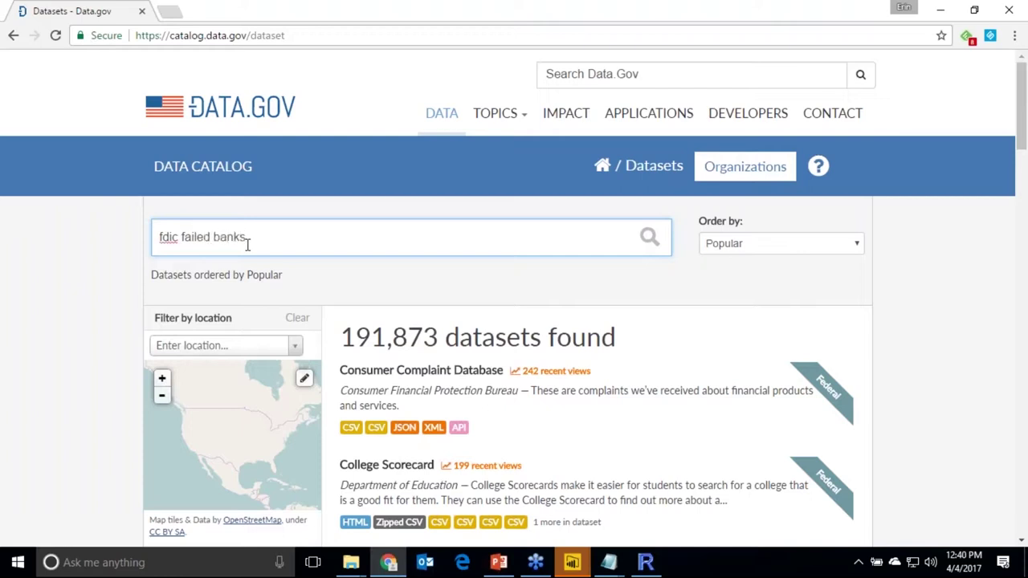
pyautogui.click(652, 242)
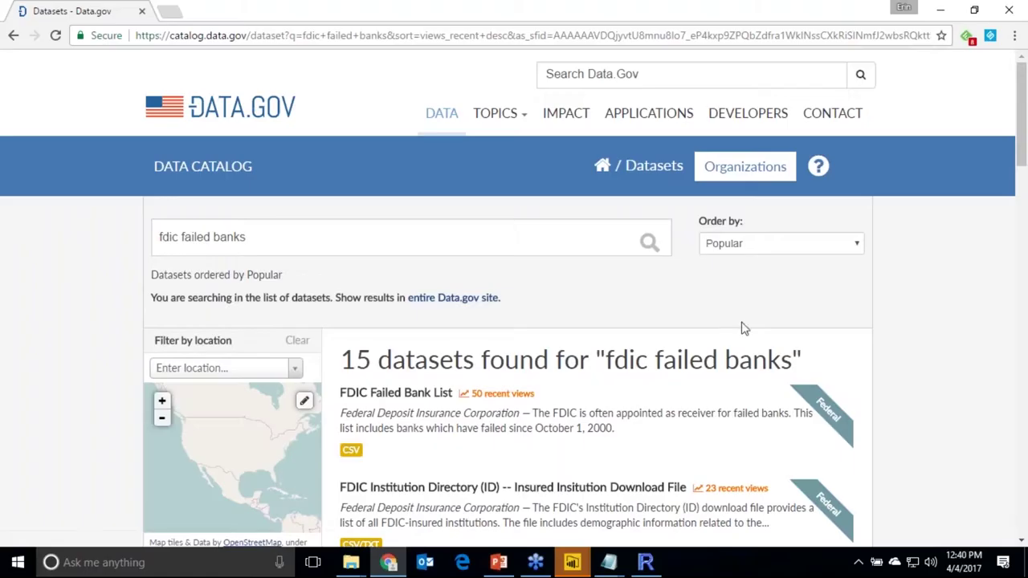
pyautogui.scroll(-2, 624, 321)
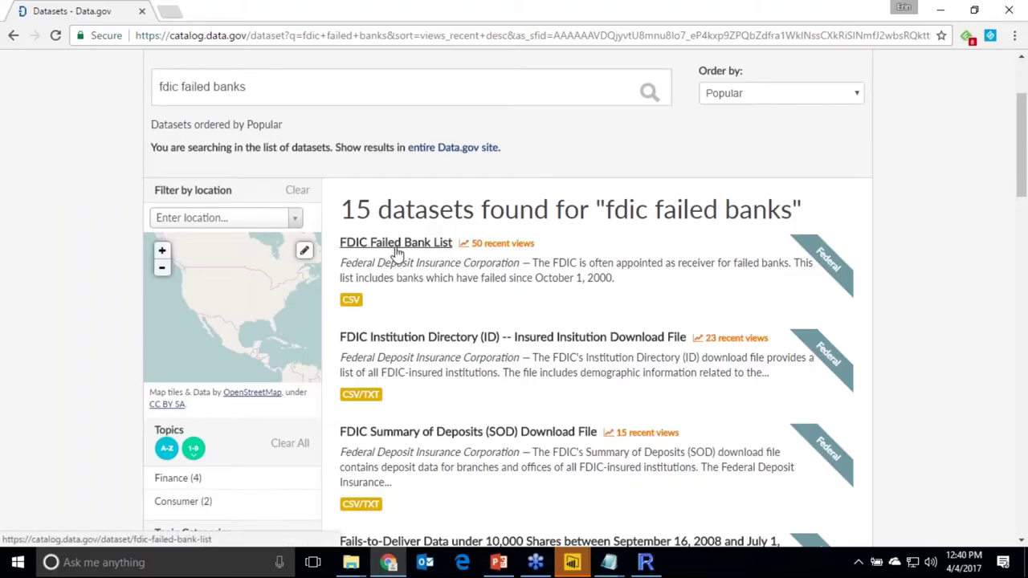
pyautogui.click(399, 251)
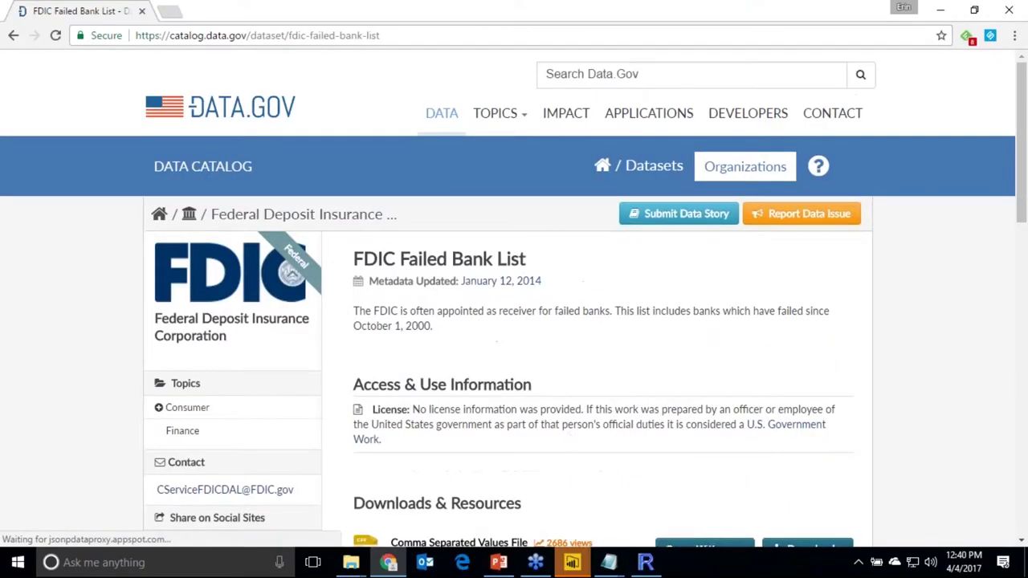
# Step: Copy the link address of the banklist.csv download
pyautogui.scroll(-3, 619, 428)
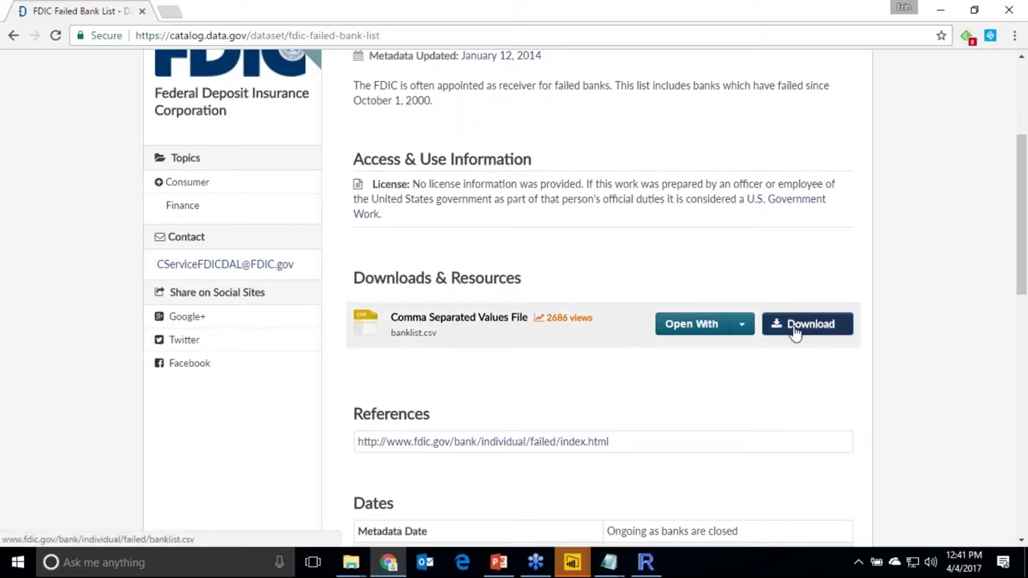
pyautogui.rightClick(797, 333)
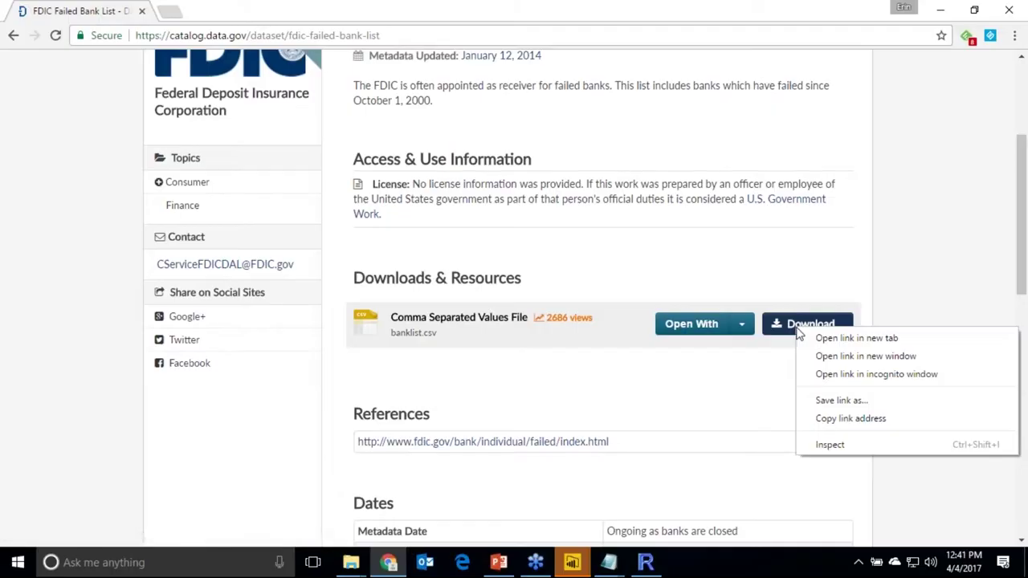
pyautogui.click(831, 419)
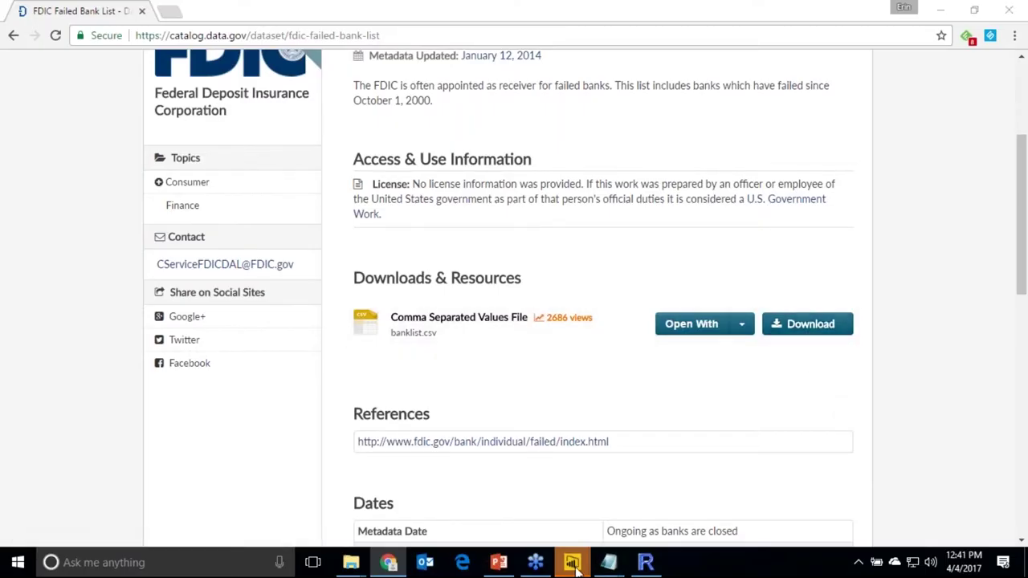
# Step: Return to Power BI Desktop and dismiss its start-up screen
pyautogui.moveTo(572, 562)
pyautogui.click(723, 506)
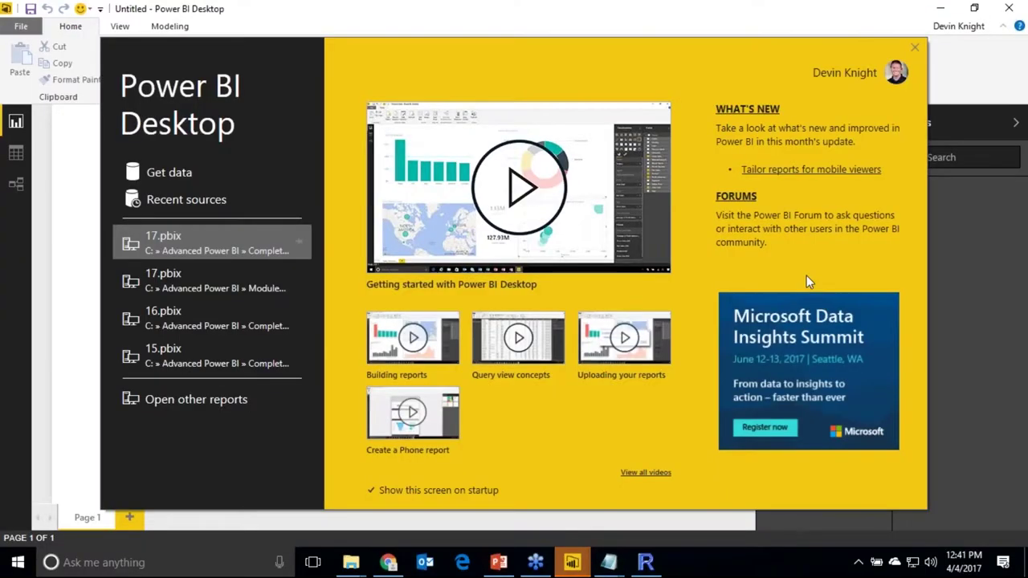
pyautogui.click(914, 47)
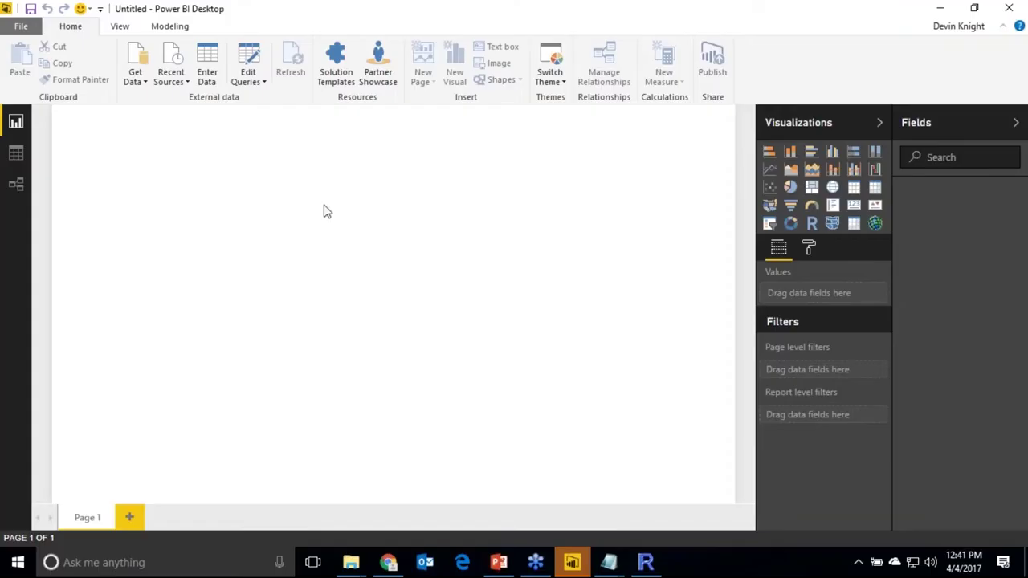
# Step: Connect to the FDIC banklist.csv URL as a Web data source
pyautogui.click(141, 83)
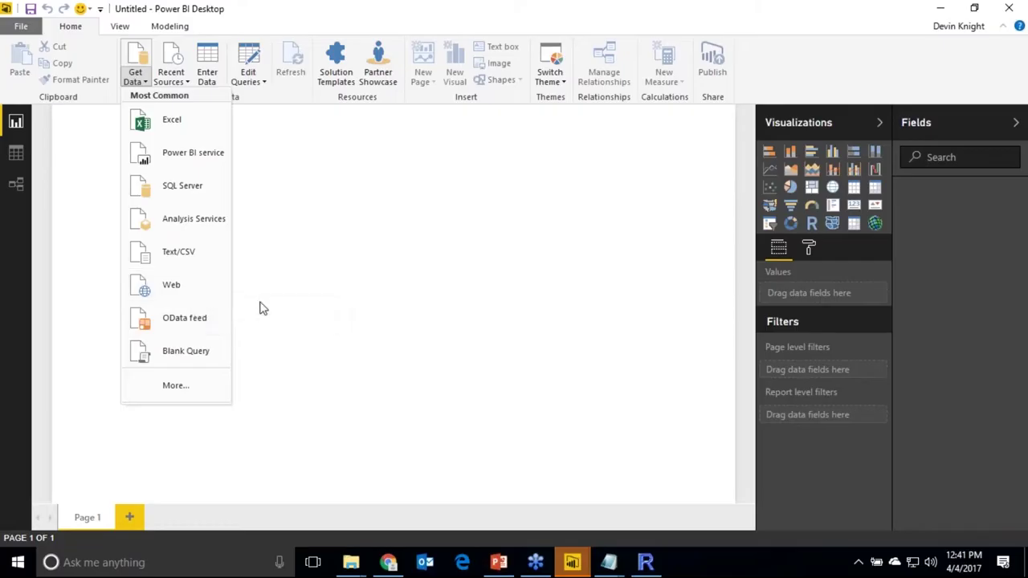
pyautogui.click(180, 290)
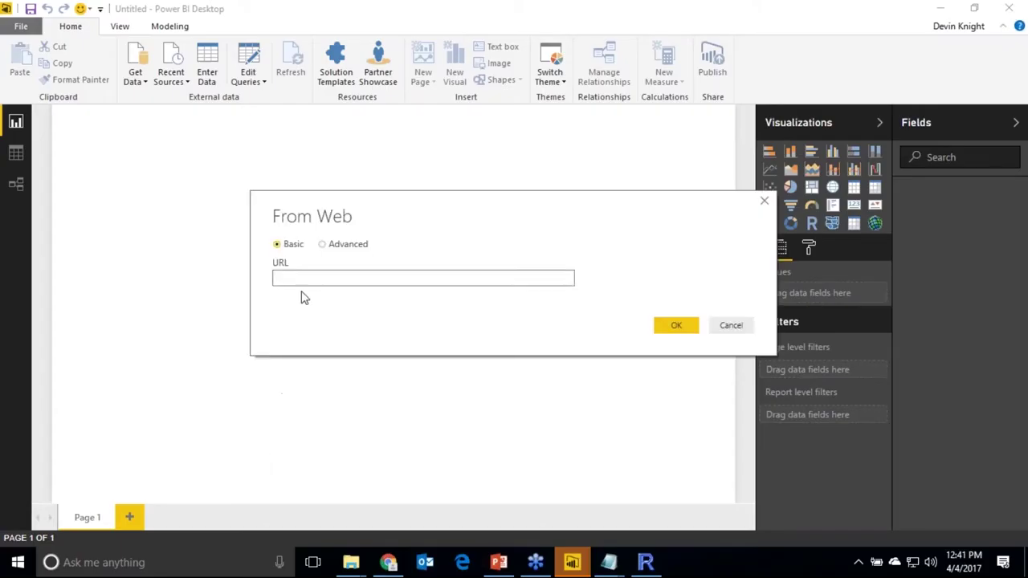
pyautogui.hotkey('ctrl', 'v')
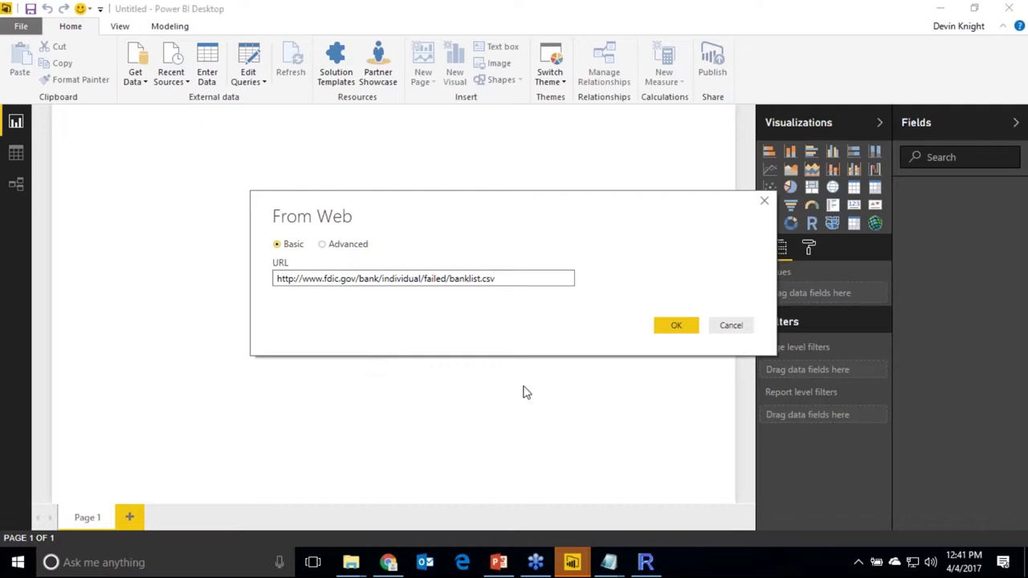
pyautogui.click(676, 325)
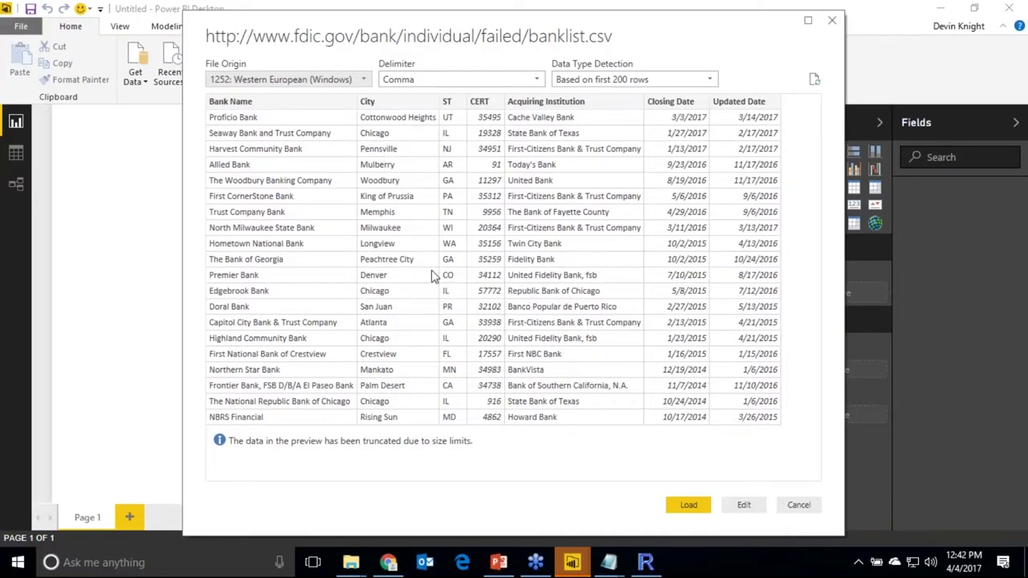
# Step: Edit the banklist query and narrow the Bank Name and Acquiring Institution columns
pyautogui.click(758, 509)
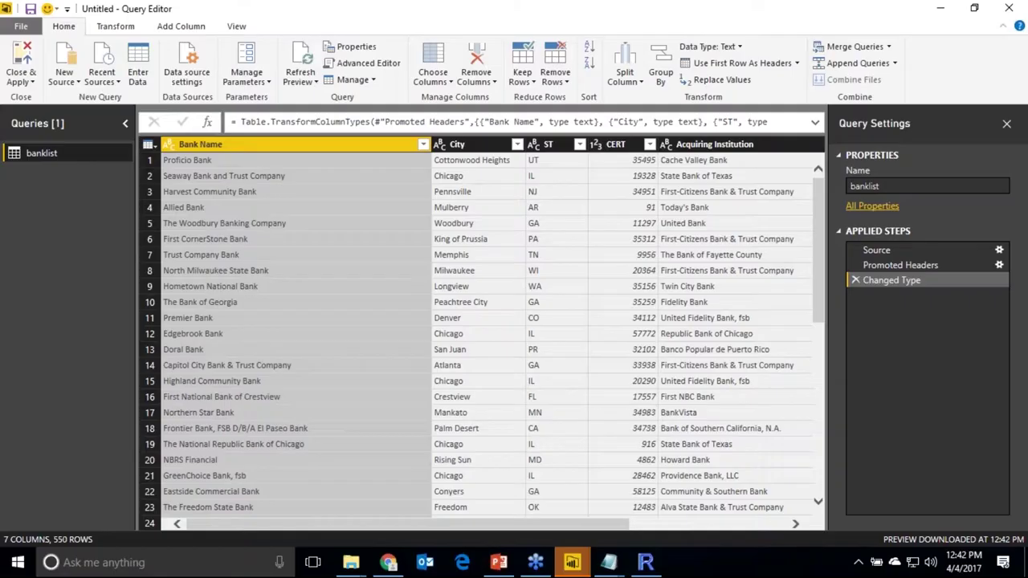
pyautogui.moveTo(611, 524)
pyautogui.mouseDown()
pyautogui.moveTo(791, 530)
pyautogui.moveTo(594, 525)
pyautogui.mouseUp()
pyautogui.moveTo(432, 143); pyautogui.dragTo(328, 161)
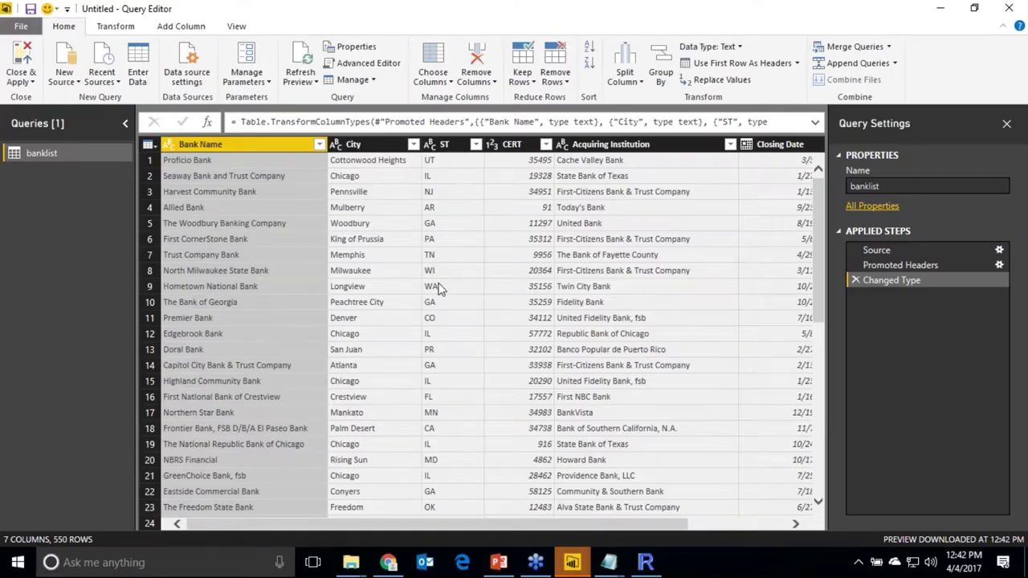
pyautogui.moveTo(737, 145); pyautogui.dragTo(679, 146)
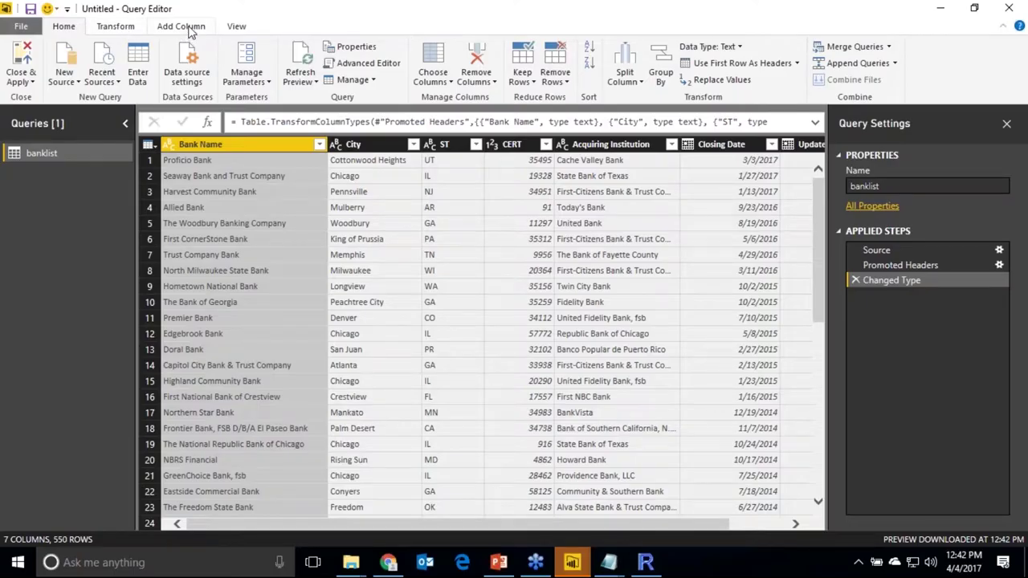
# Step: Show the Column From Examples options under Add Column
pyautogui.click(189, 29)
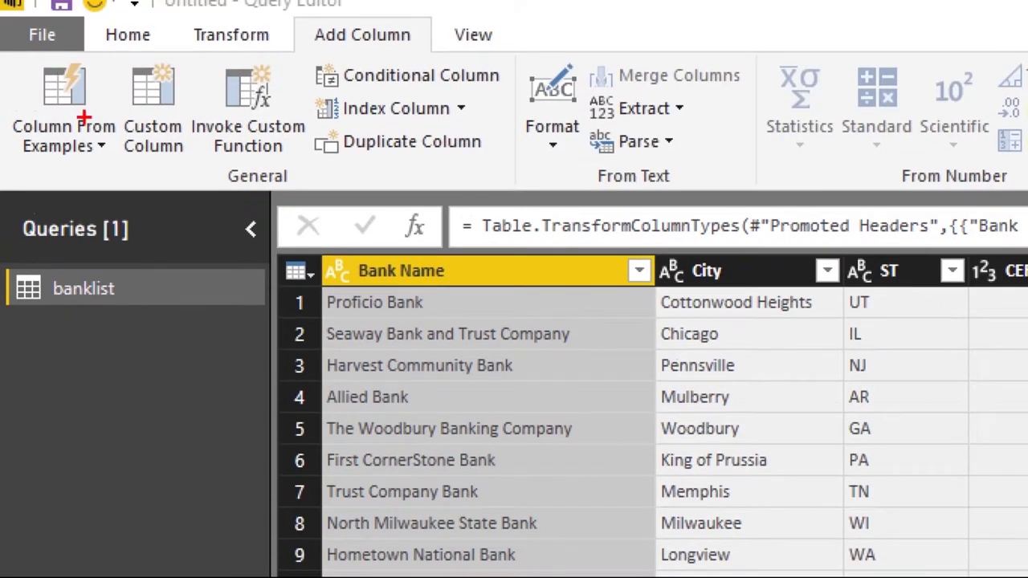
pyautogui.moveTo(110, 162); pyautogui.dragTo(189, 238)
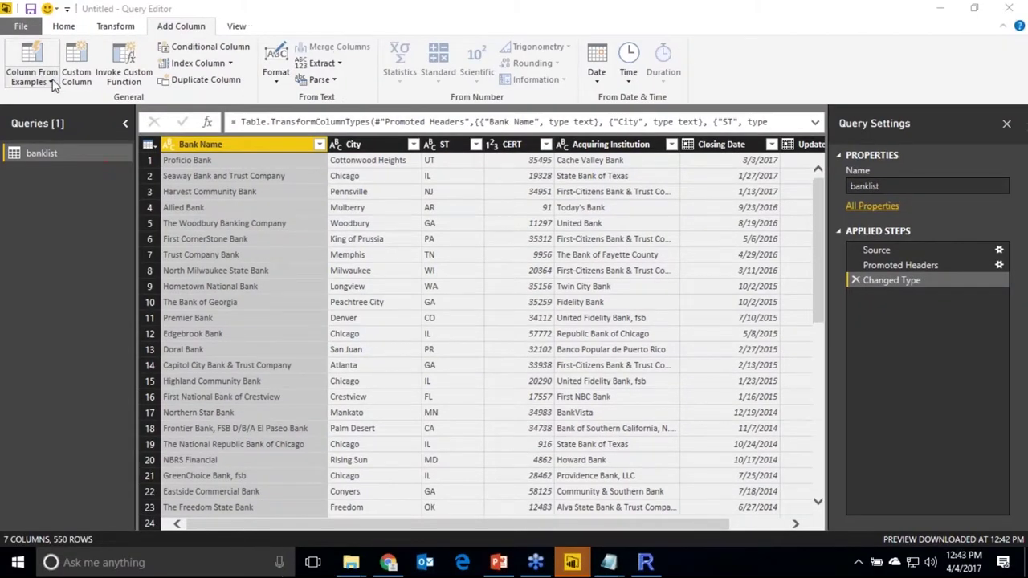
pyautogui.click(103, 149)
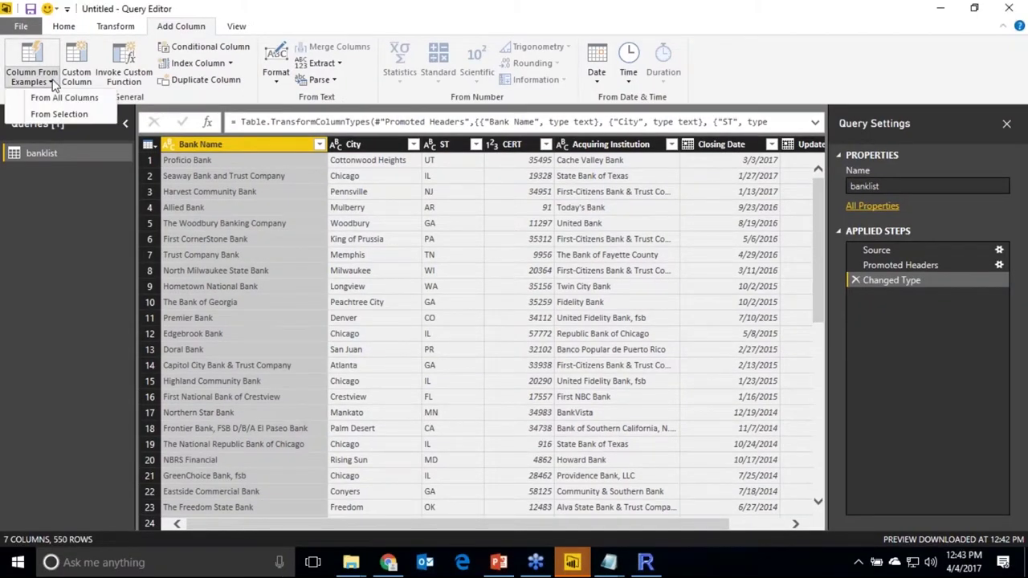